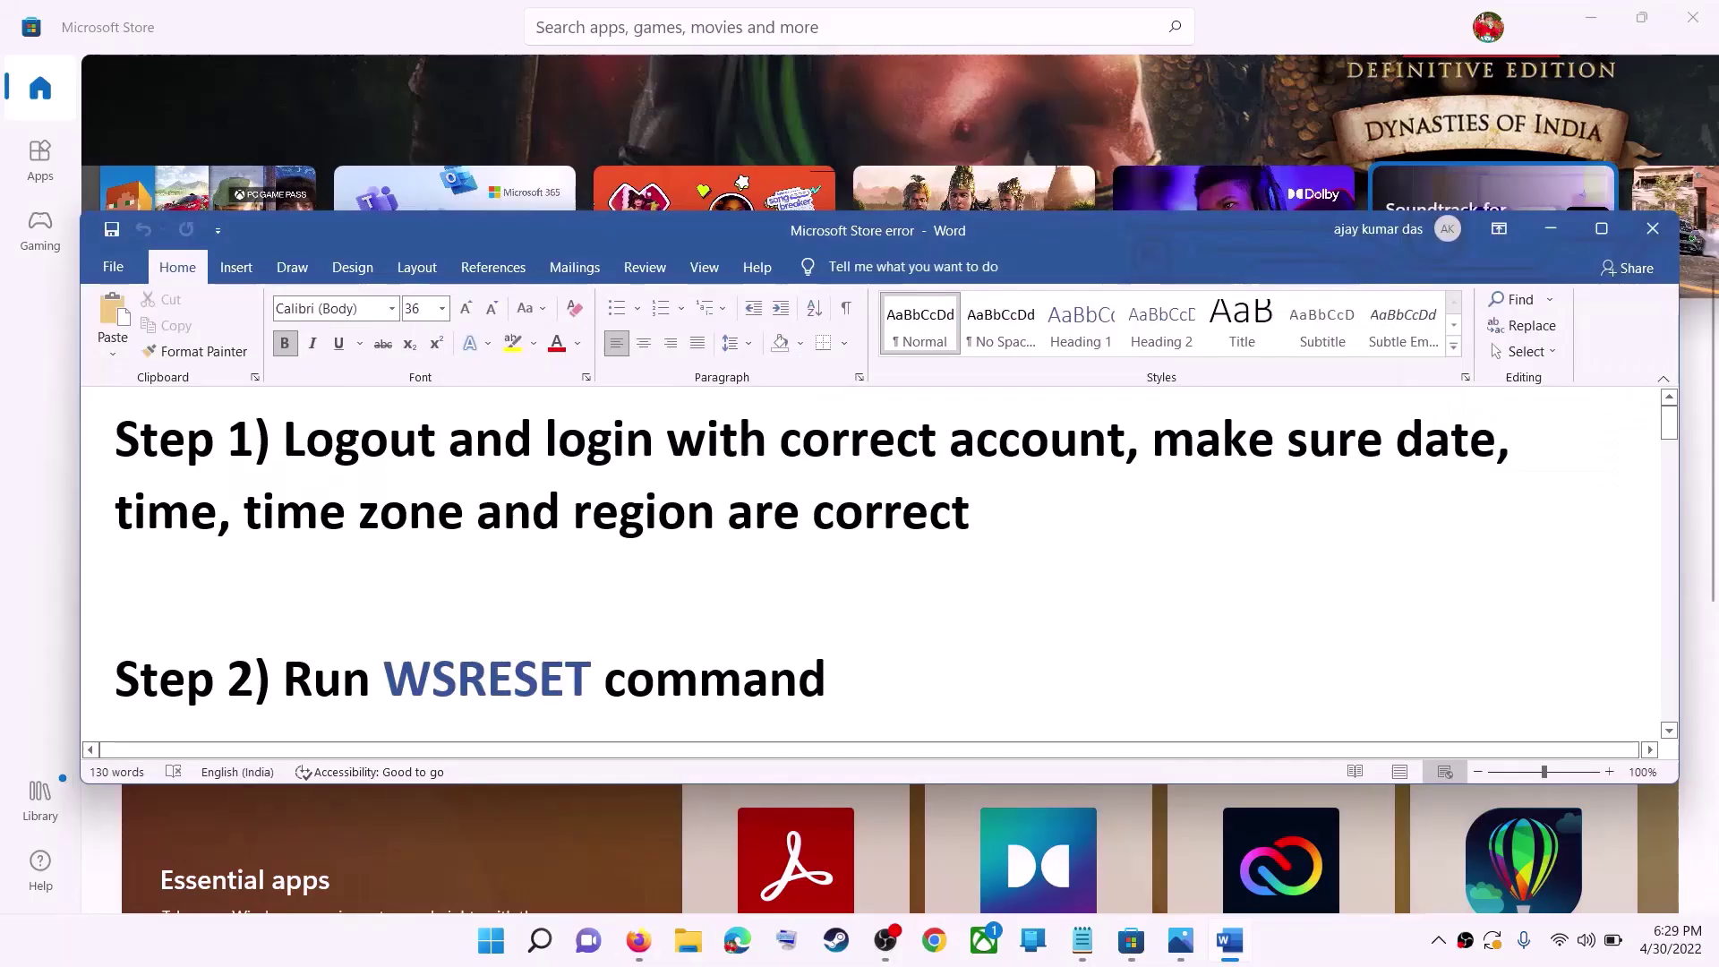
# Highlight 'Logout and login with correct account' in the Word notes, then minimize Word.
pyautogui.moveTo(285, 438); pyautogui.dragTo(1124, 440)
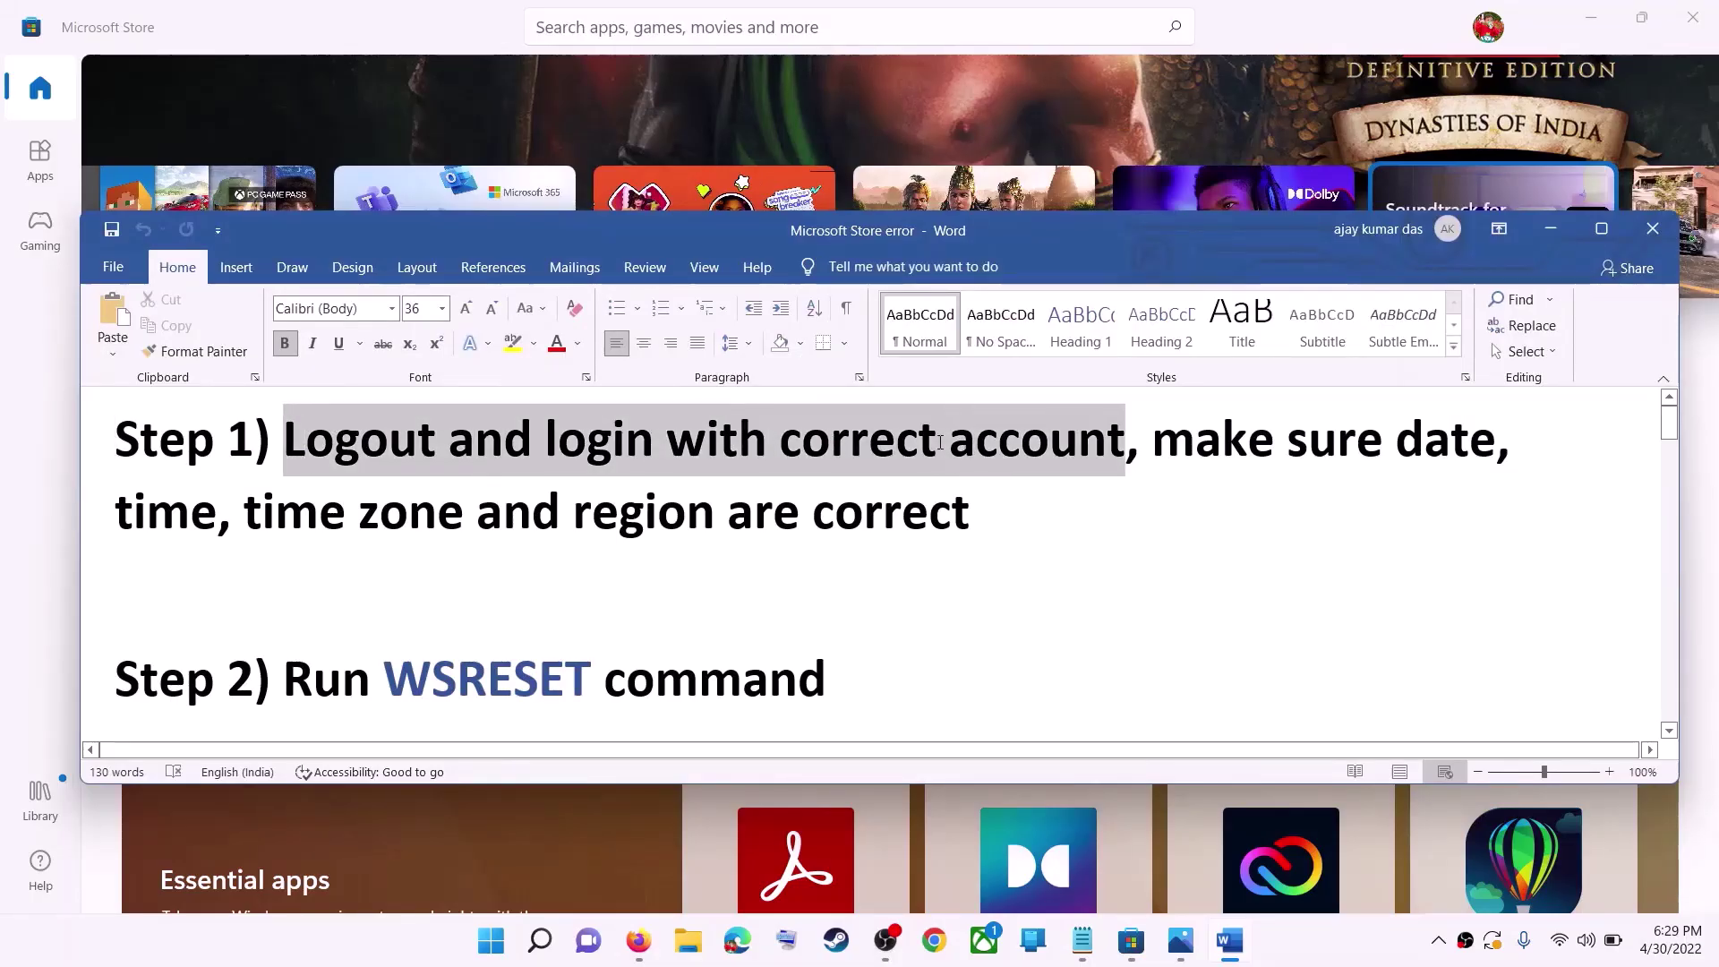
pyautogui.click(1552, 231)
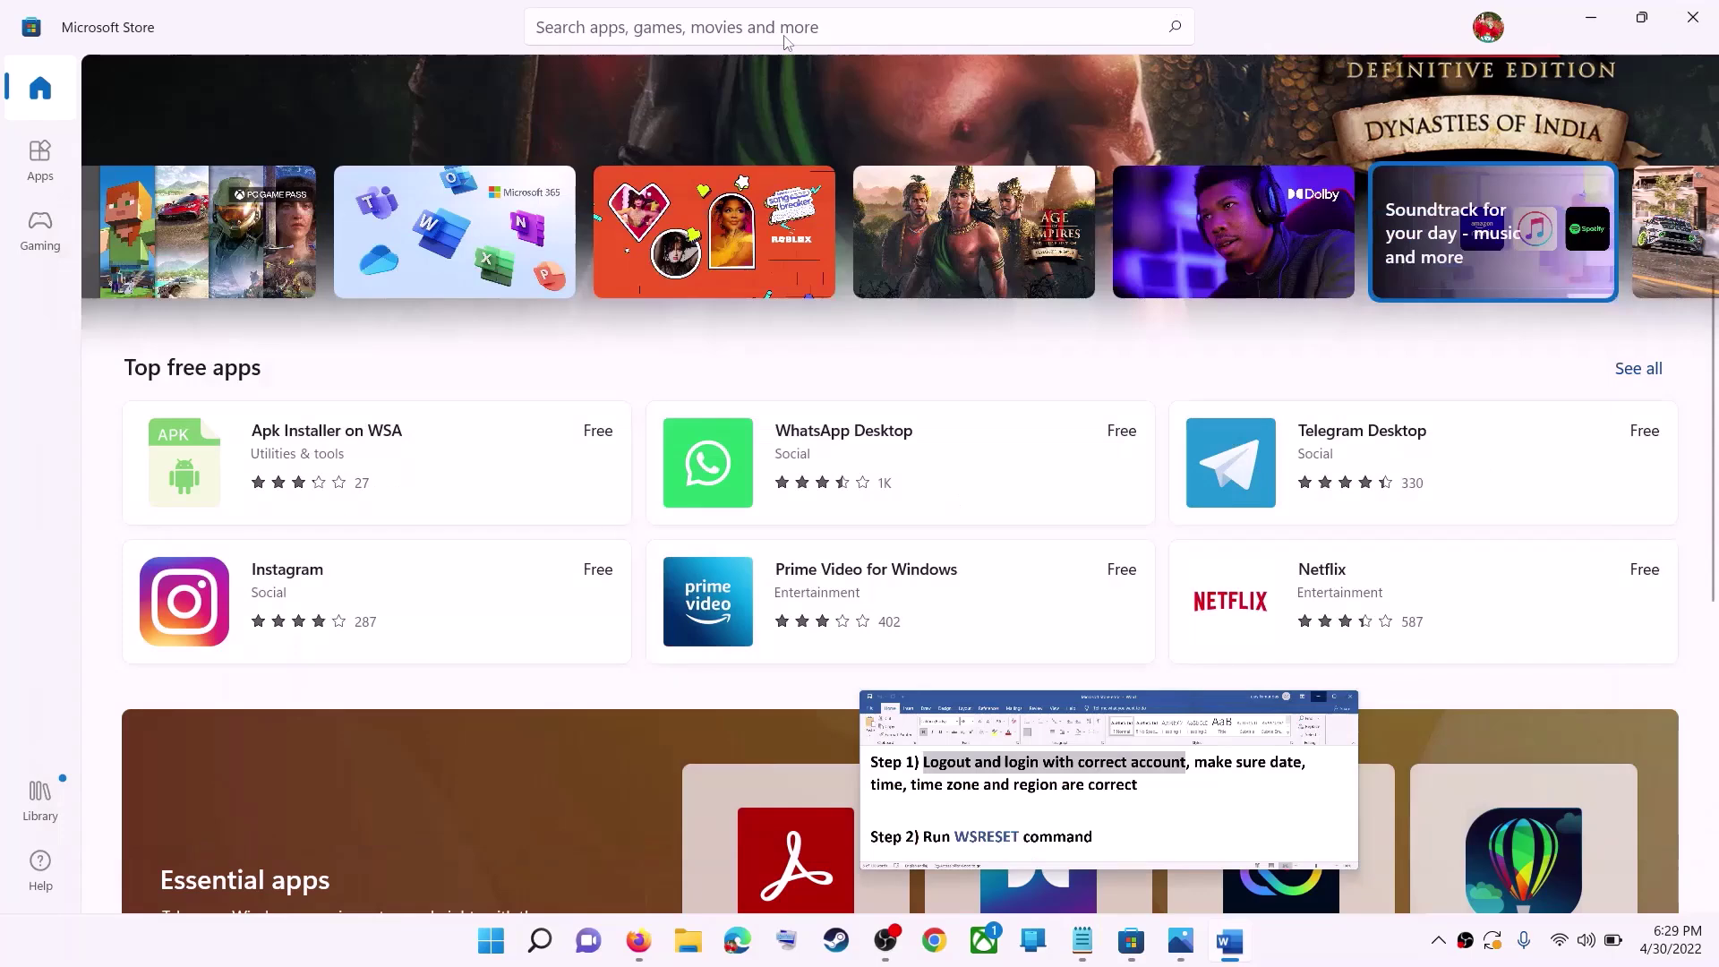
# Sign out of Microsoft Store and sign back in with the first listed Microsoft account.
pyautogui.scroll(-1, 1259, 547)
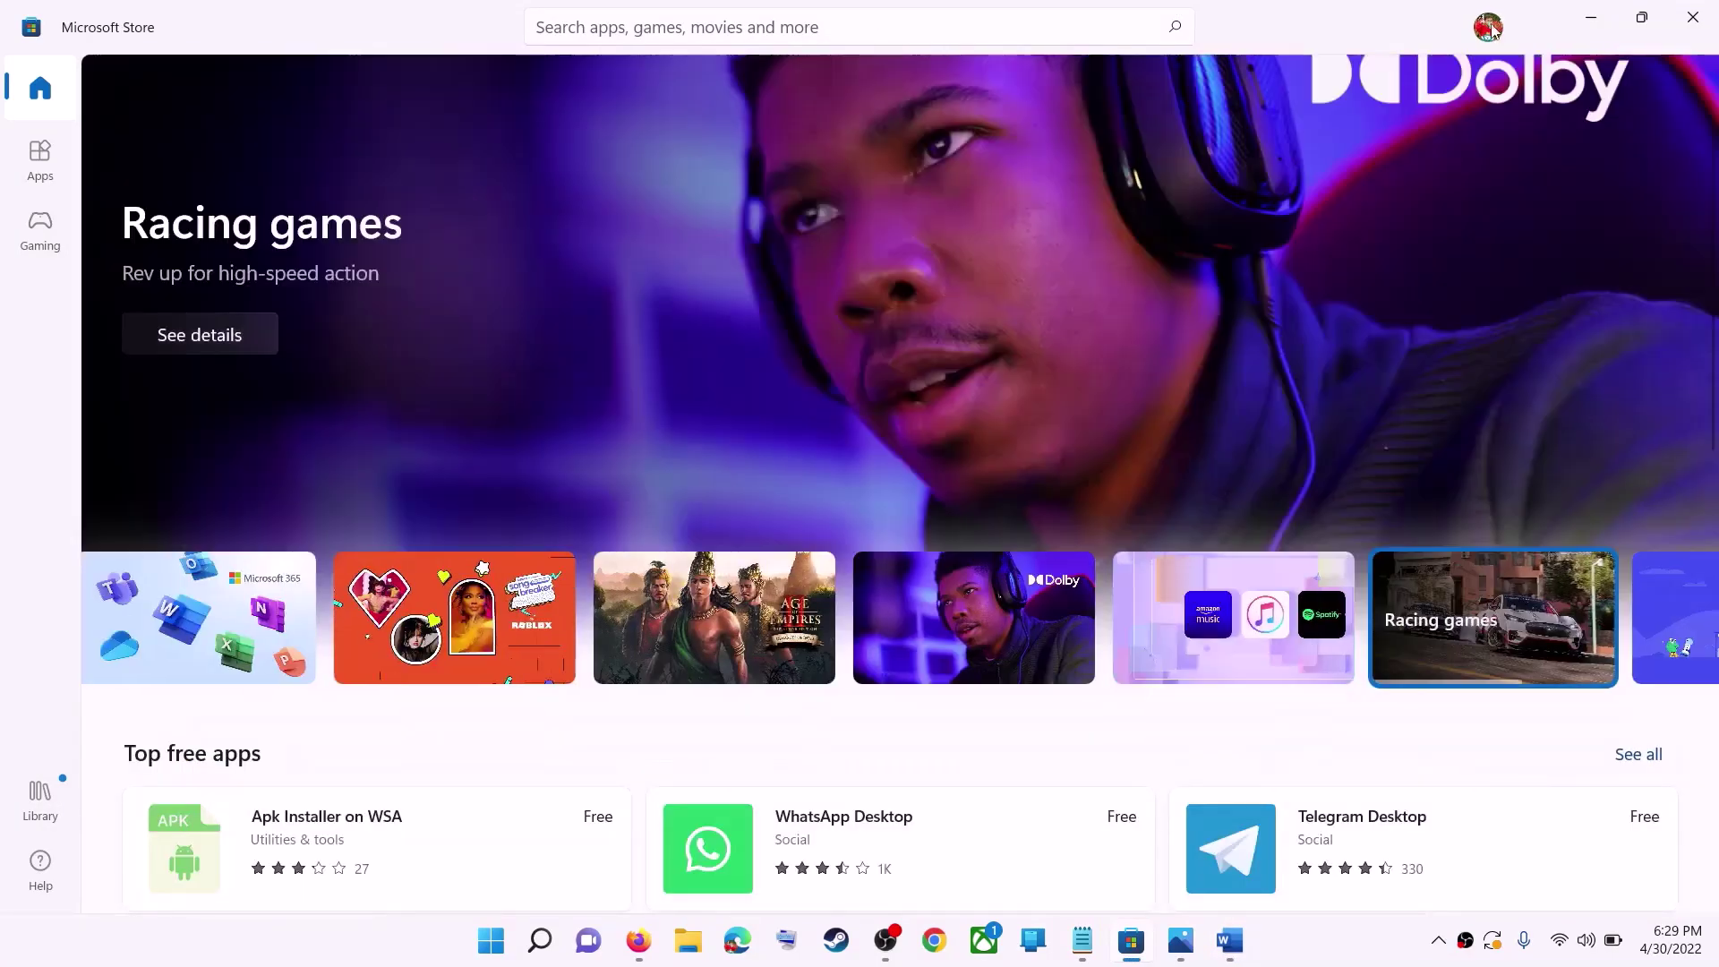
pyautogui.click(1488, 29)
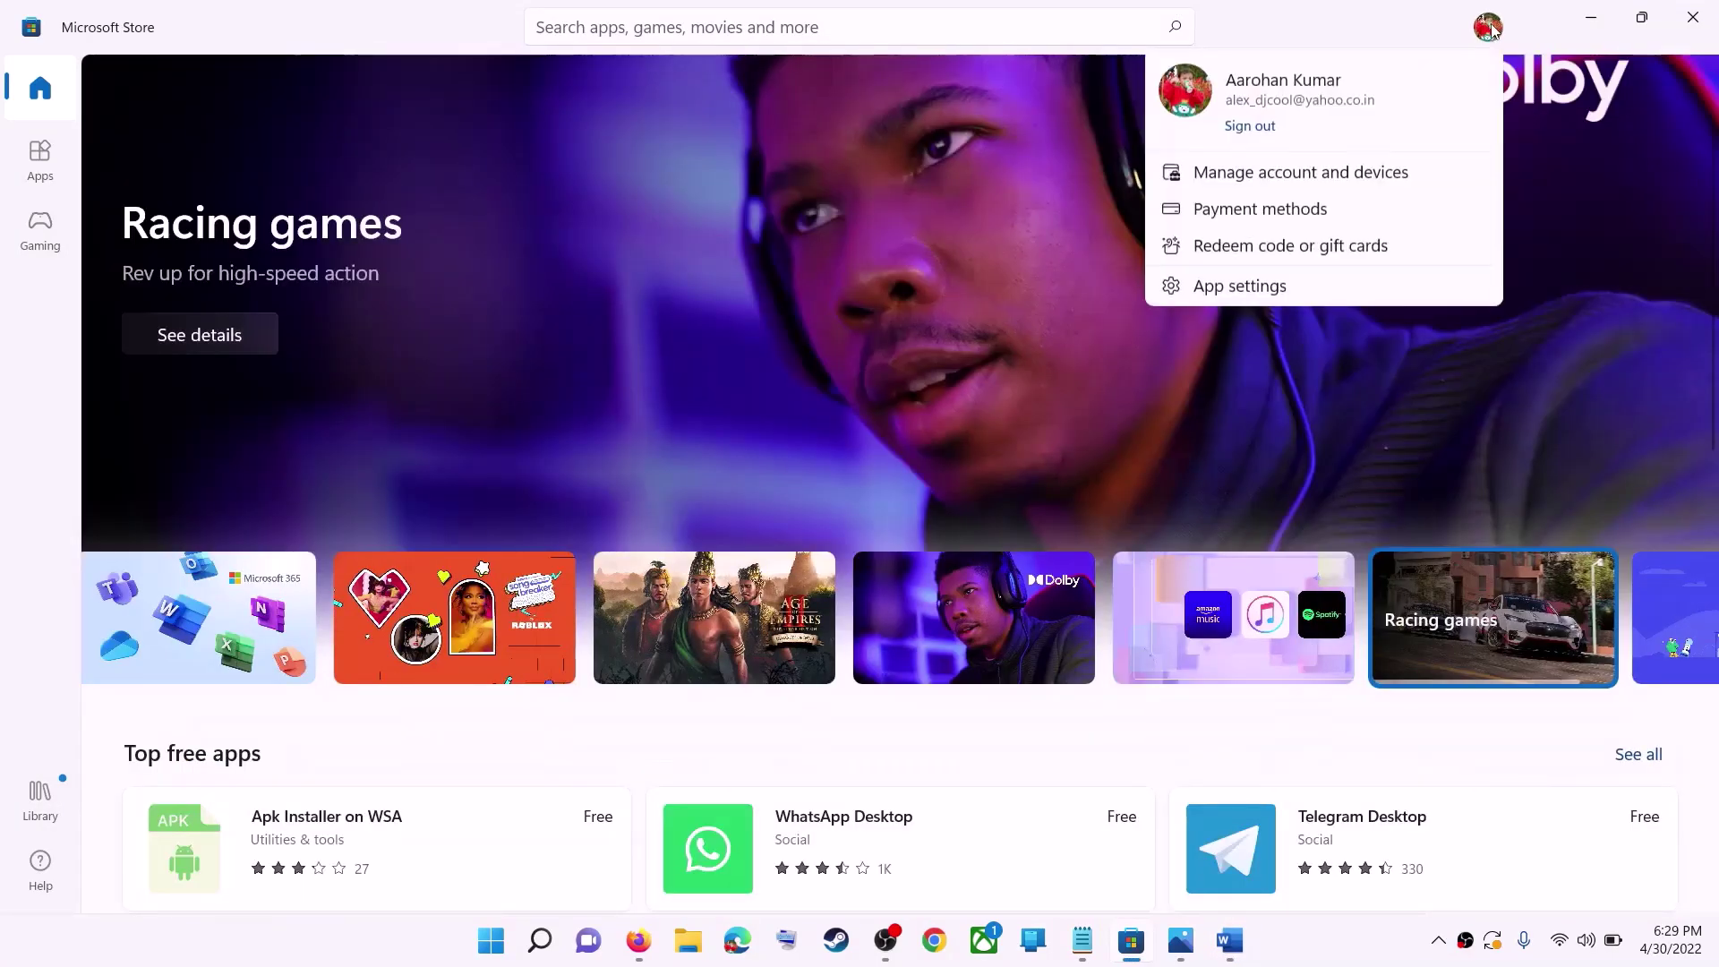
pyautogui.click(1250, 127)
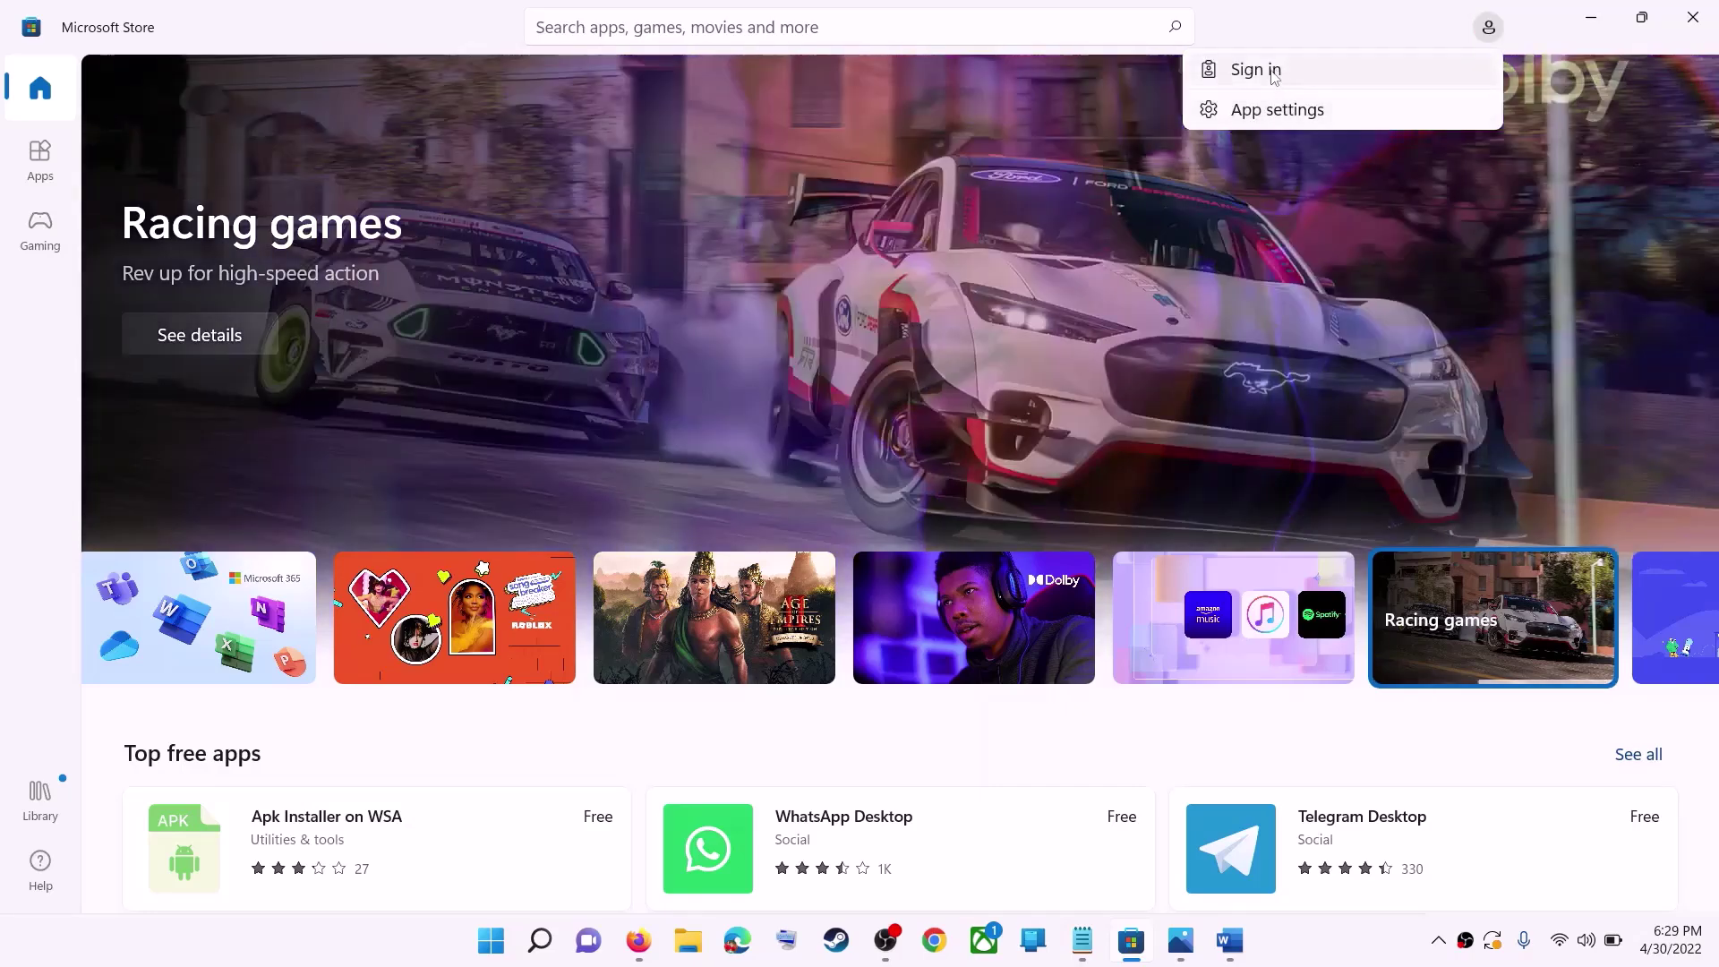
pyautogui.click(1271, 71)
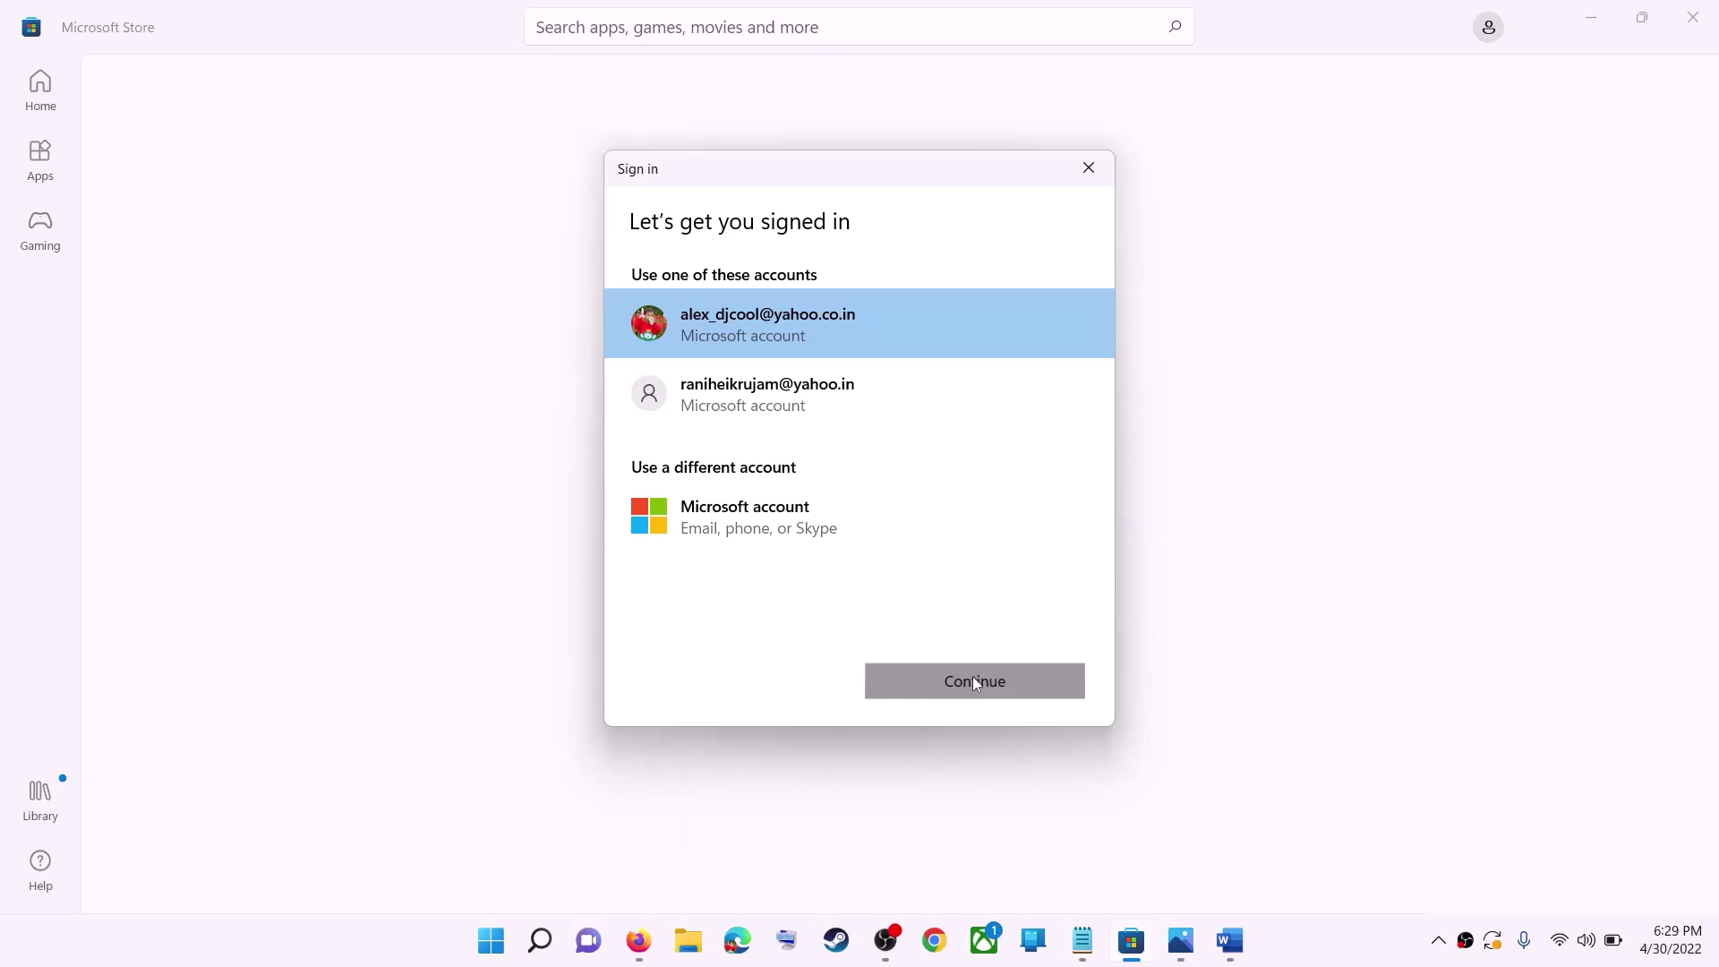
pyautogui.click(974, 682)
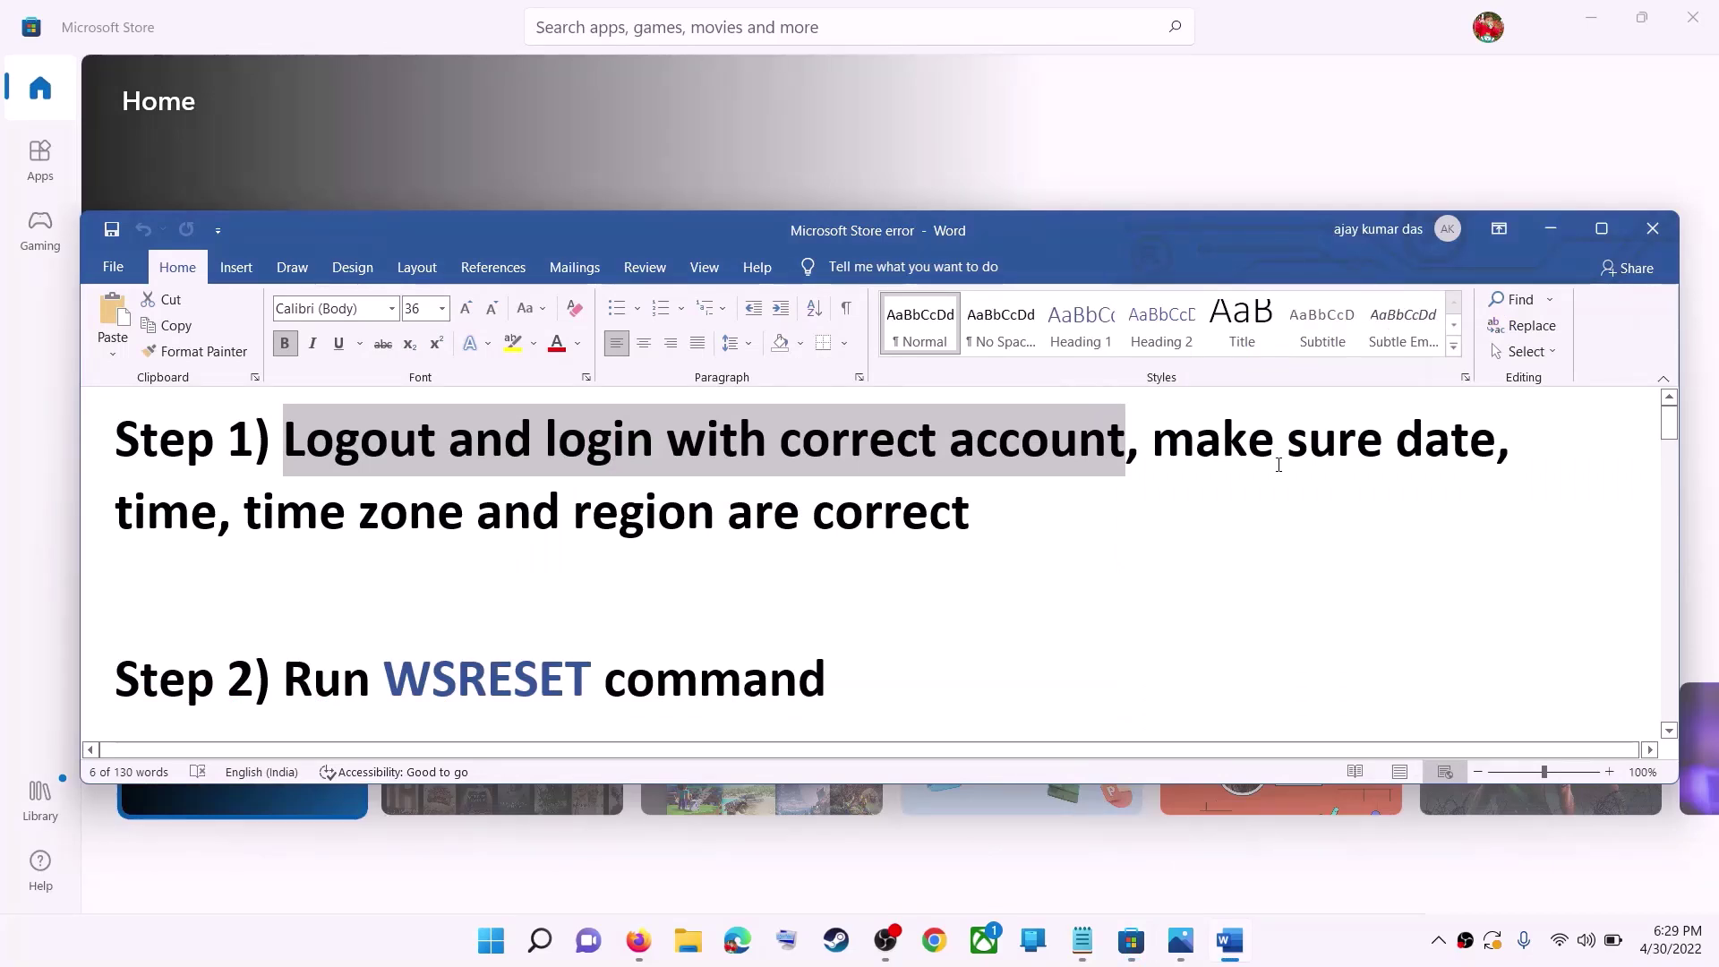
# Mark the date, time, time zone and region instruction, then open Adjust date and time from the taskbar clock.
pyautogui.moveTo(869, 439); pyautogui.dragTo(873, 497)
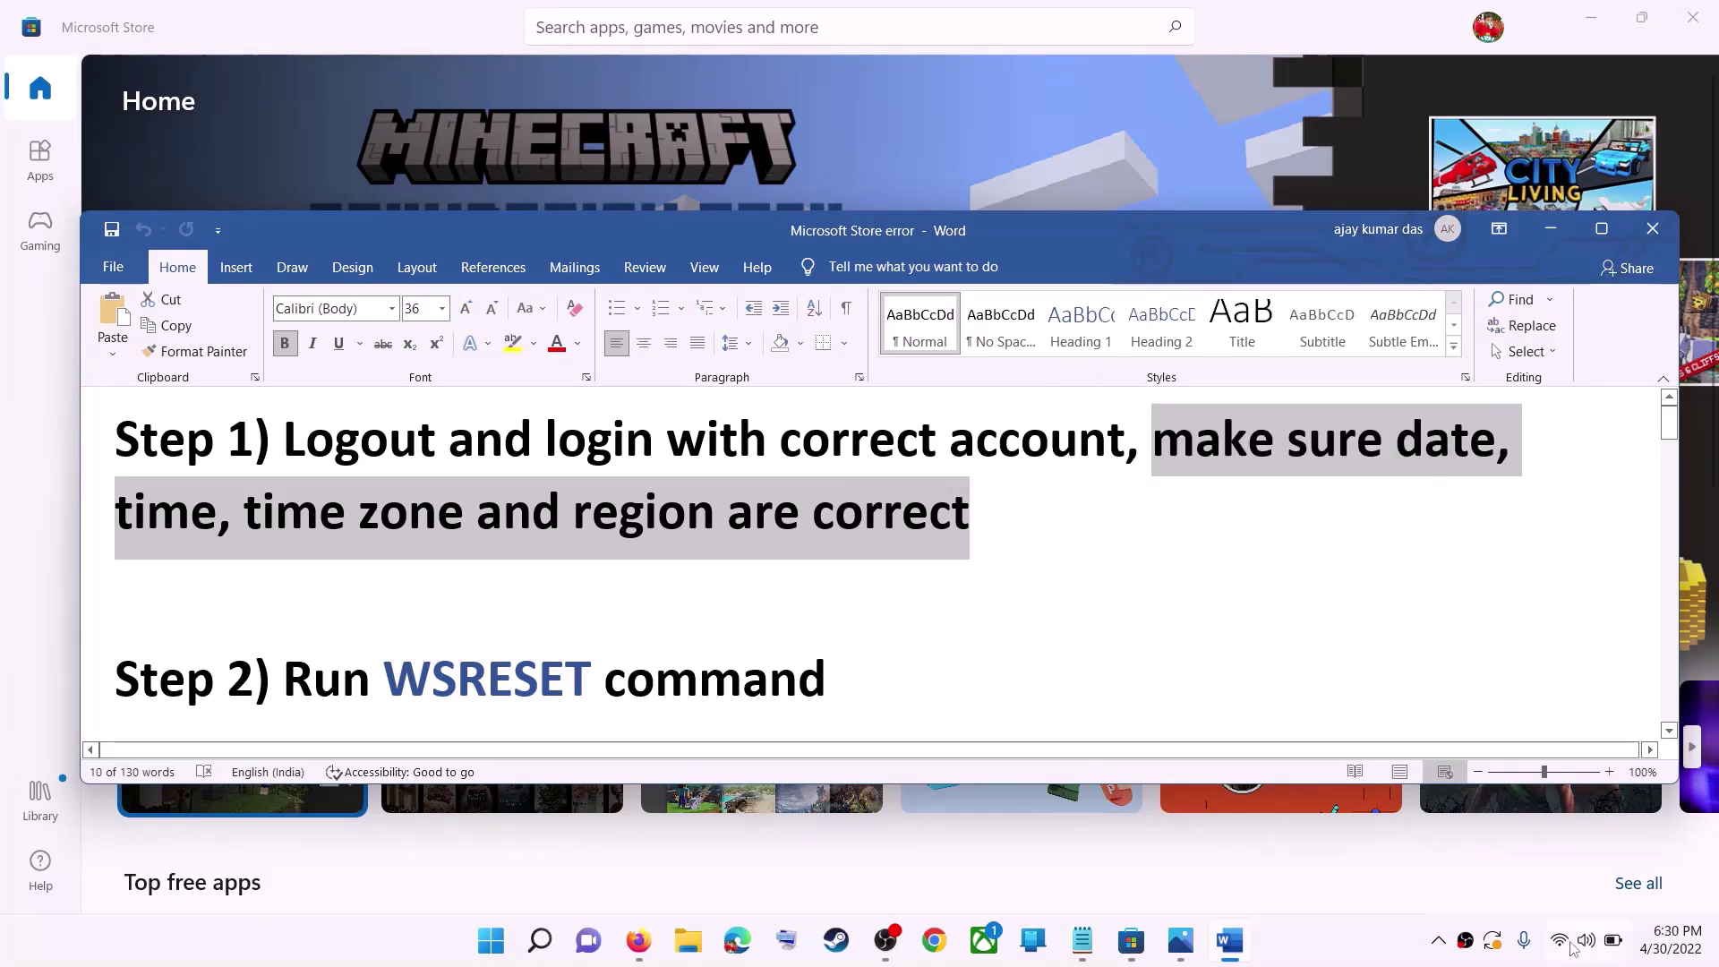
pyautogui.rightClick(1665, 940)
pyautogui.click(1622, 849)
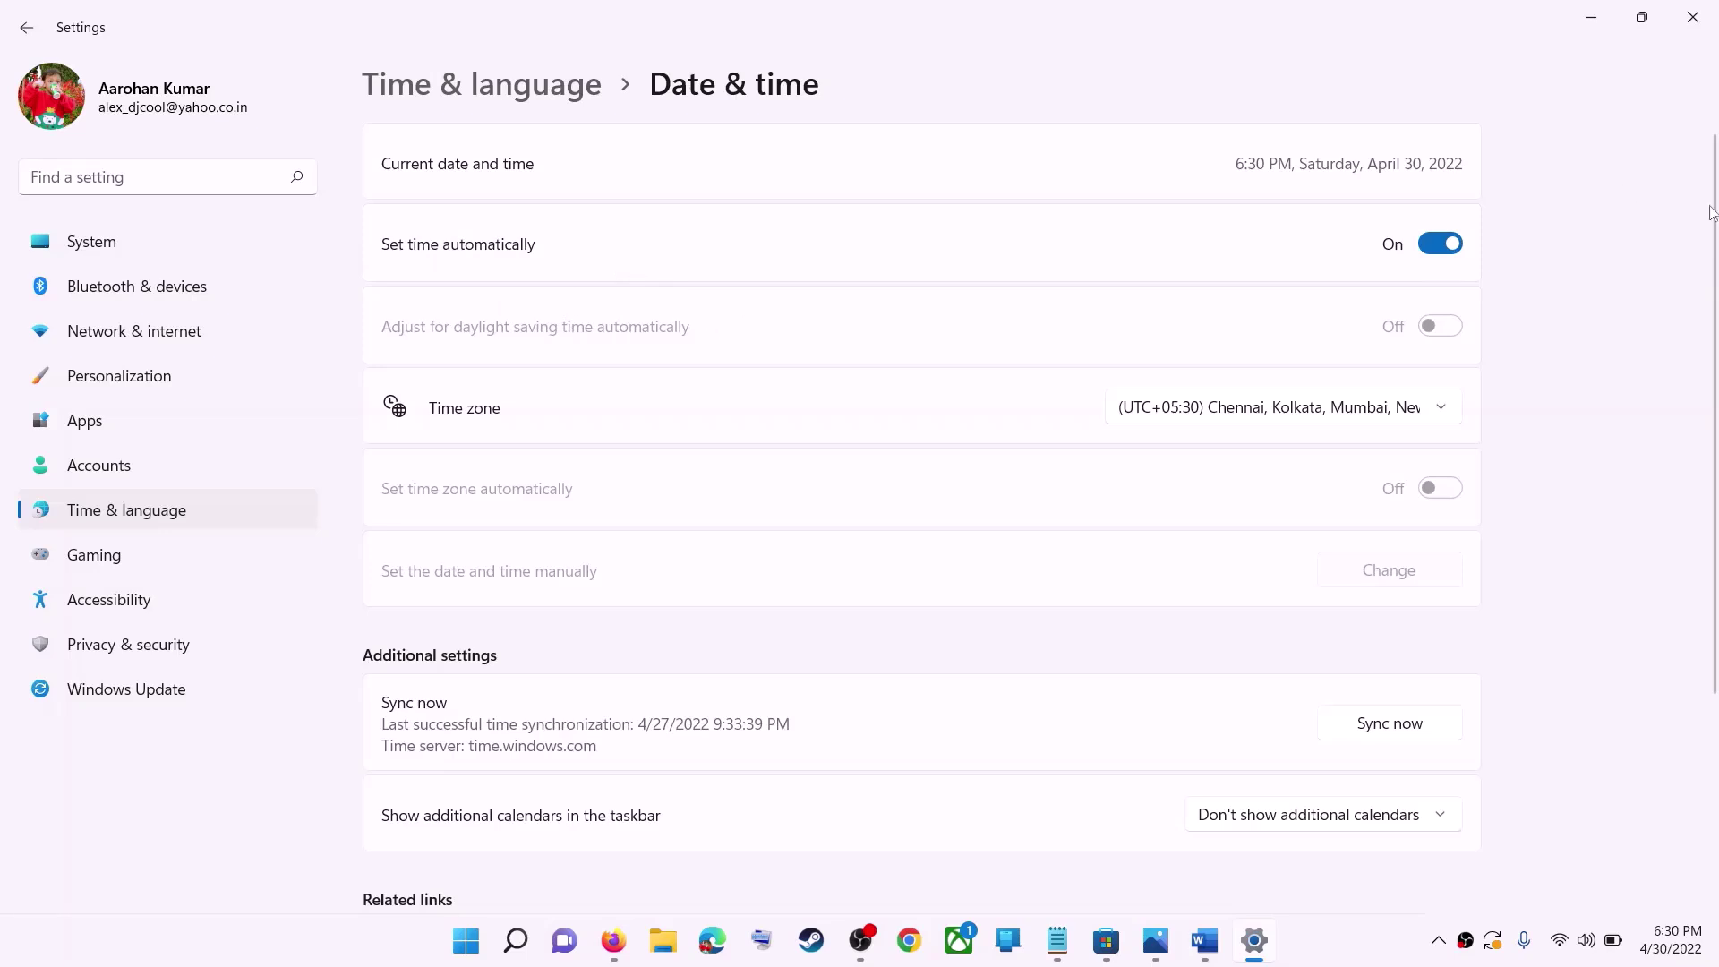
# Set the time zone to UTC+05:30 Chennai, Kolkata, Mumbai, New Delhi.
pyautogui.click(1264, 413)
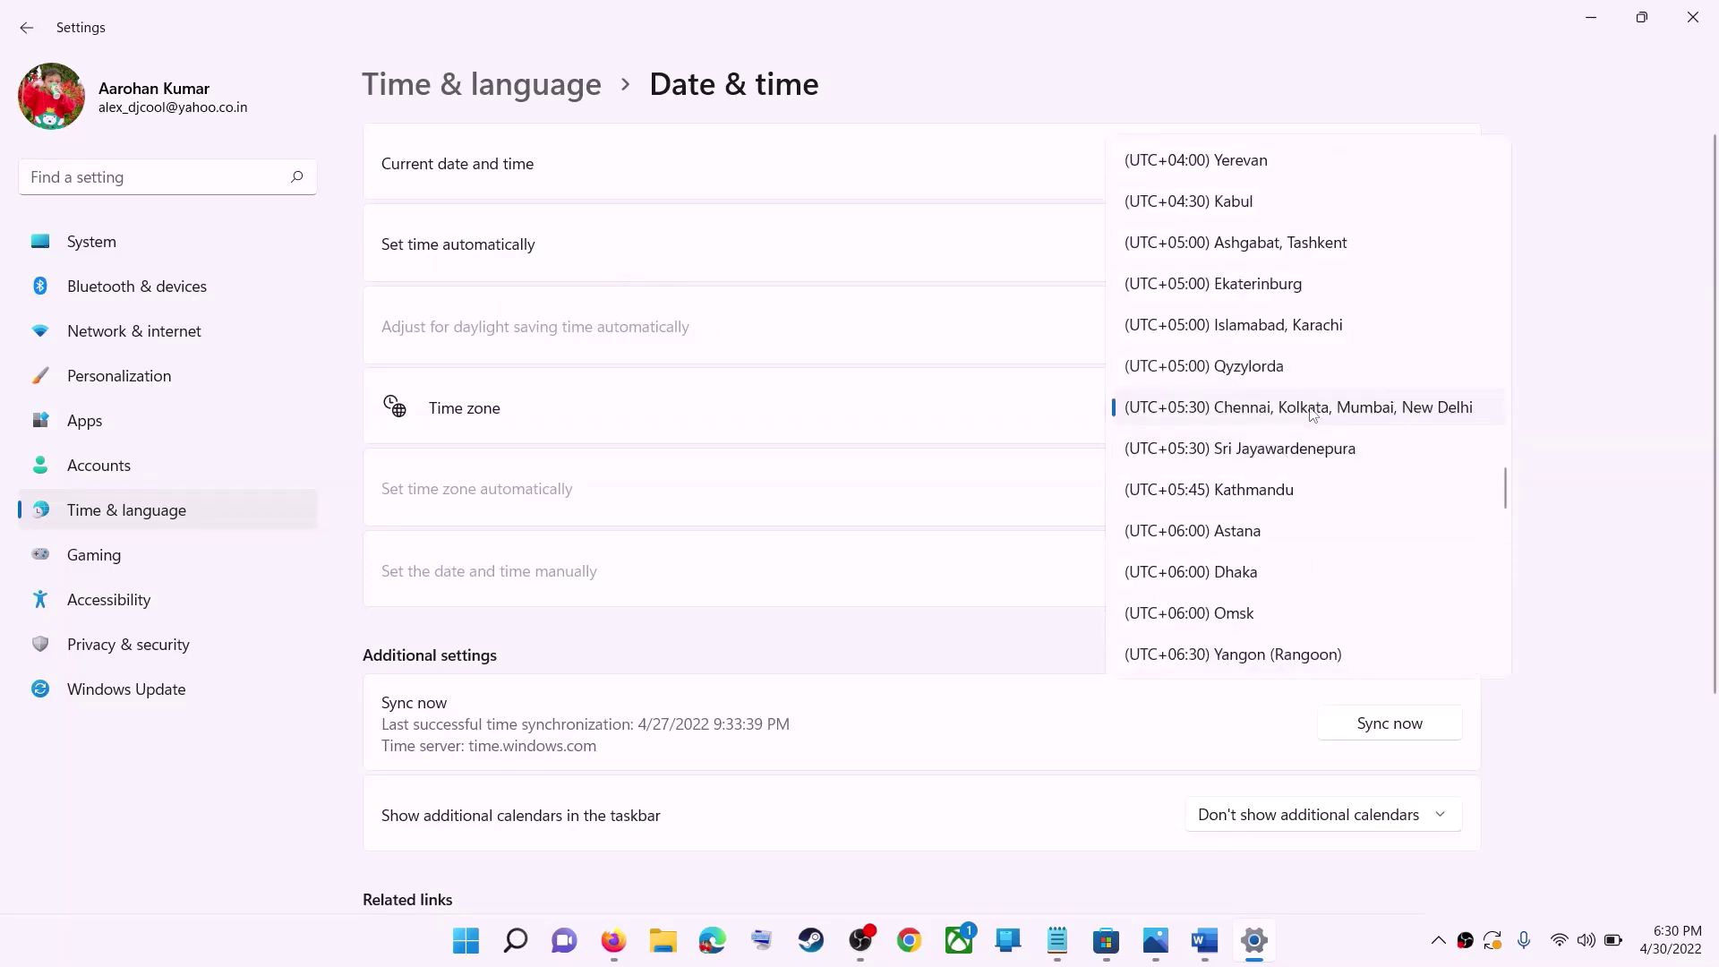
pyautogui.click(1311, 411)
pyautogui.scroll(-2, 1543, 502)
pyautogui.scroll(-2, 1544, 503)
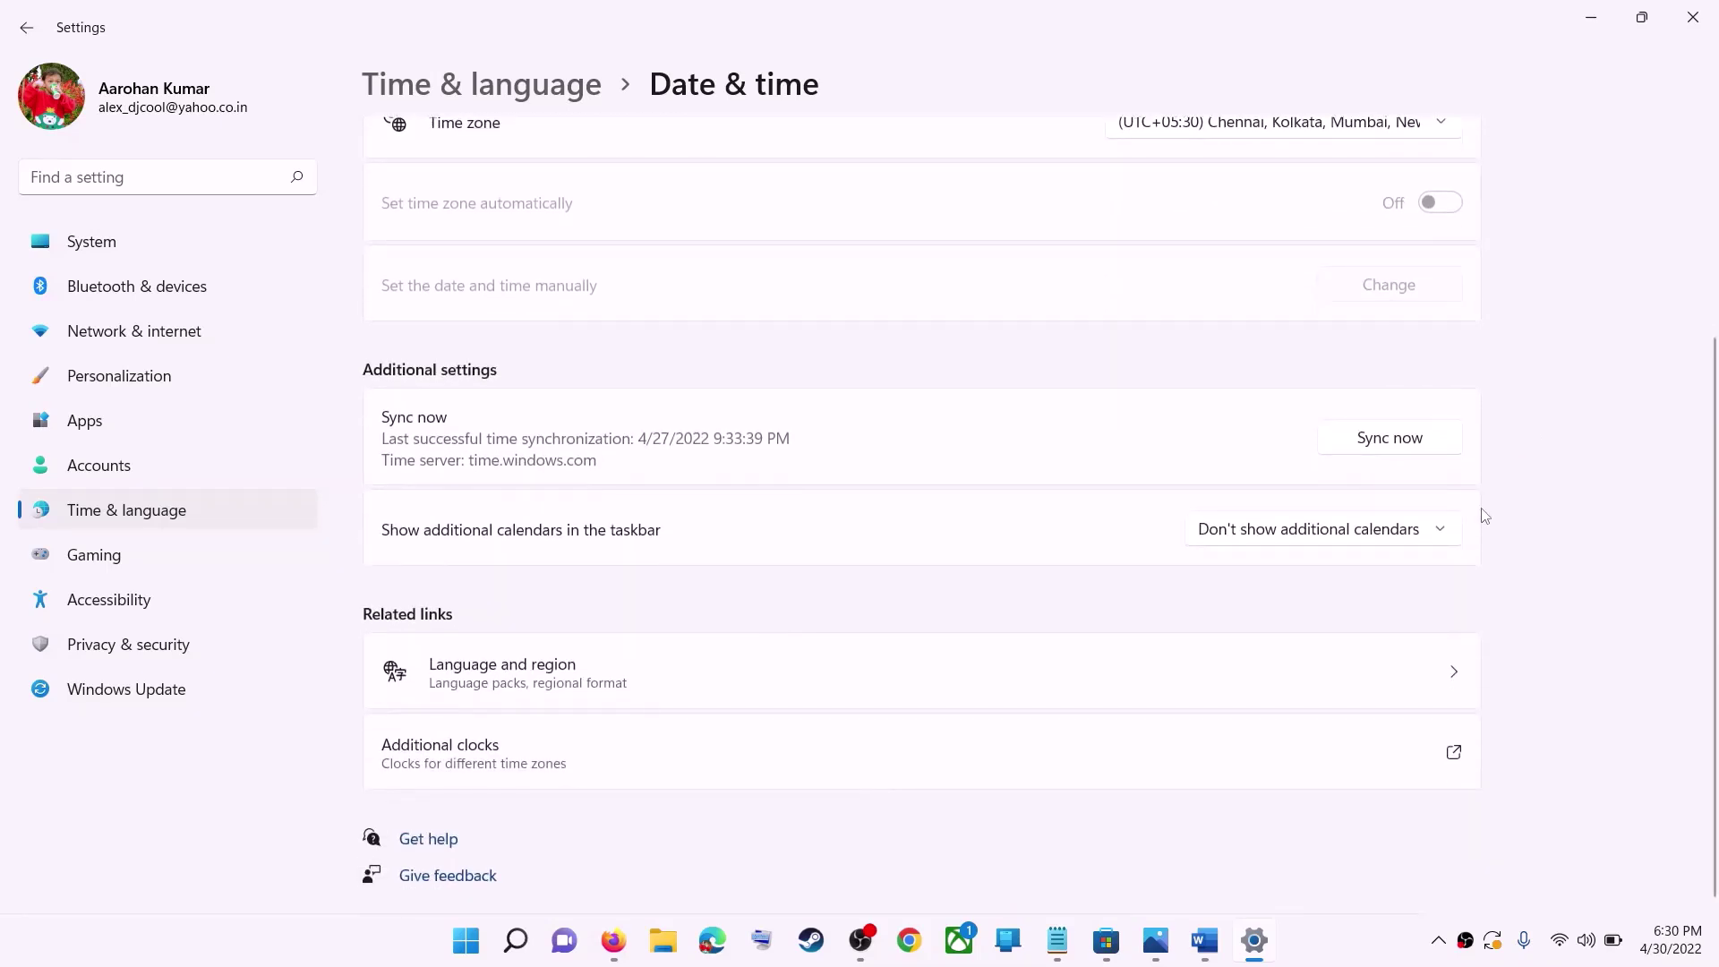
pyautogui.scroll(2, 1282, 595)
pyautogui.scroll(-2, 760, 529)
pyautogui.scroll(4, 740, 525)
# Confirm the country or region is India under Language & region, then close Settings.
pyautogui.click(120, 528)
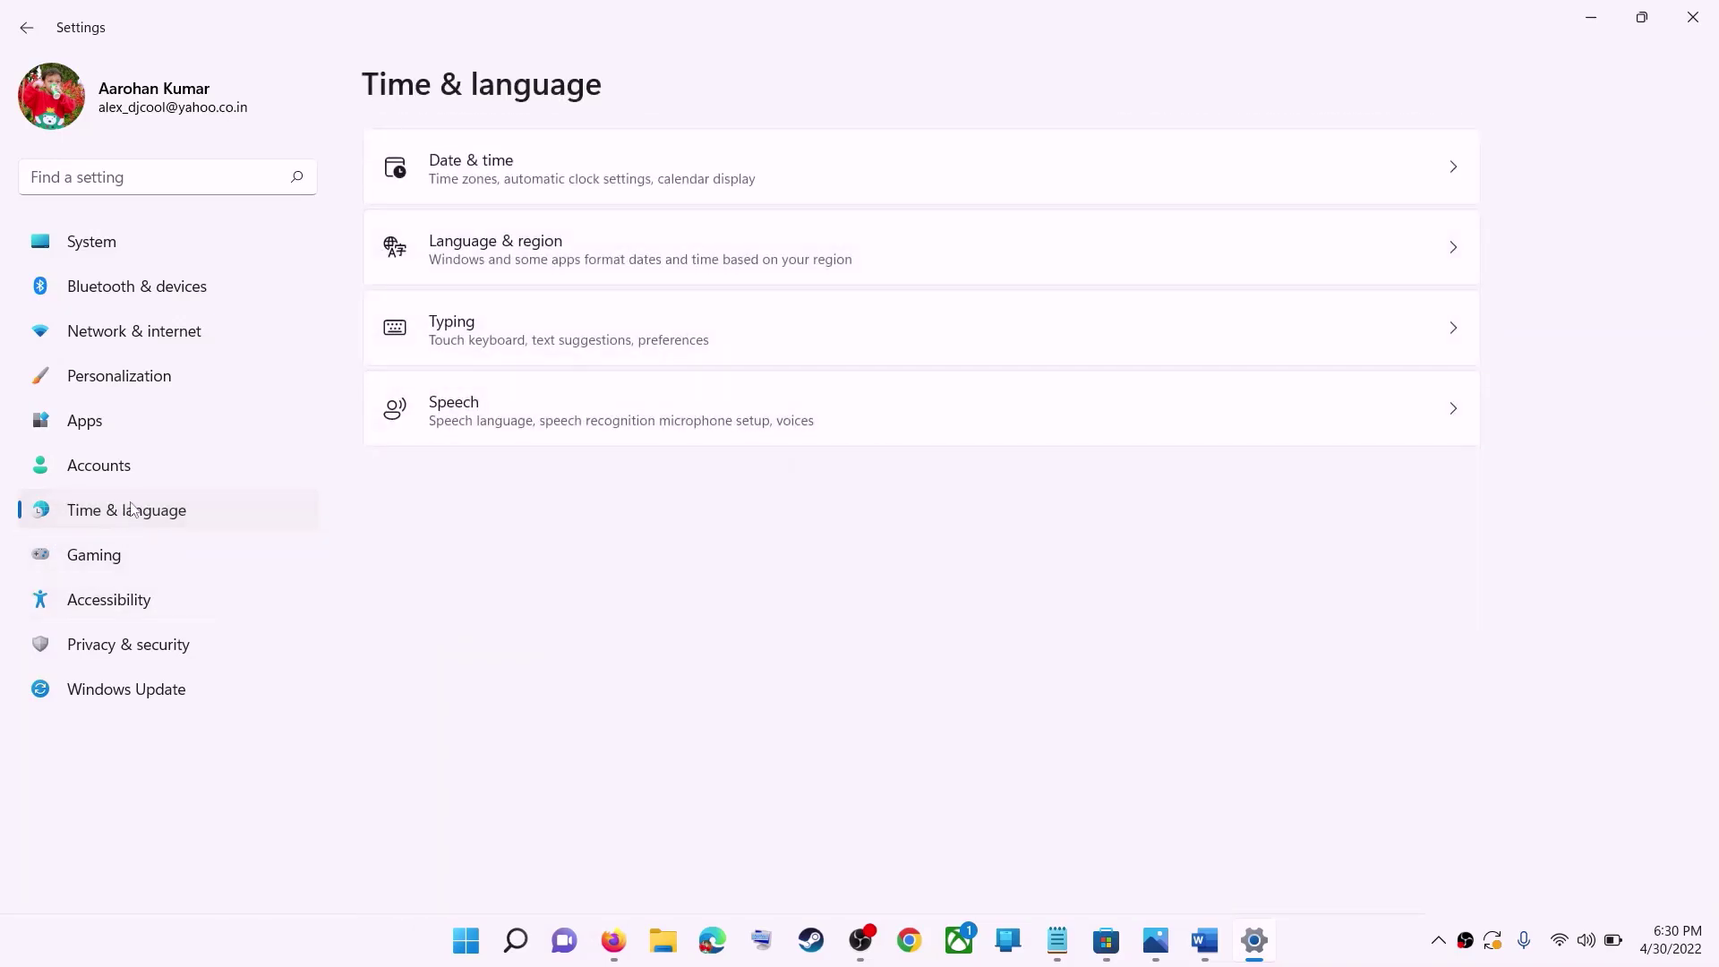
pyautogui.click(1298, 270)
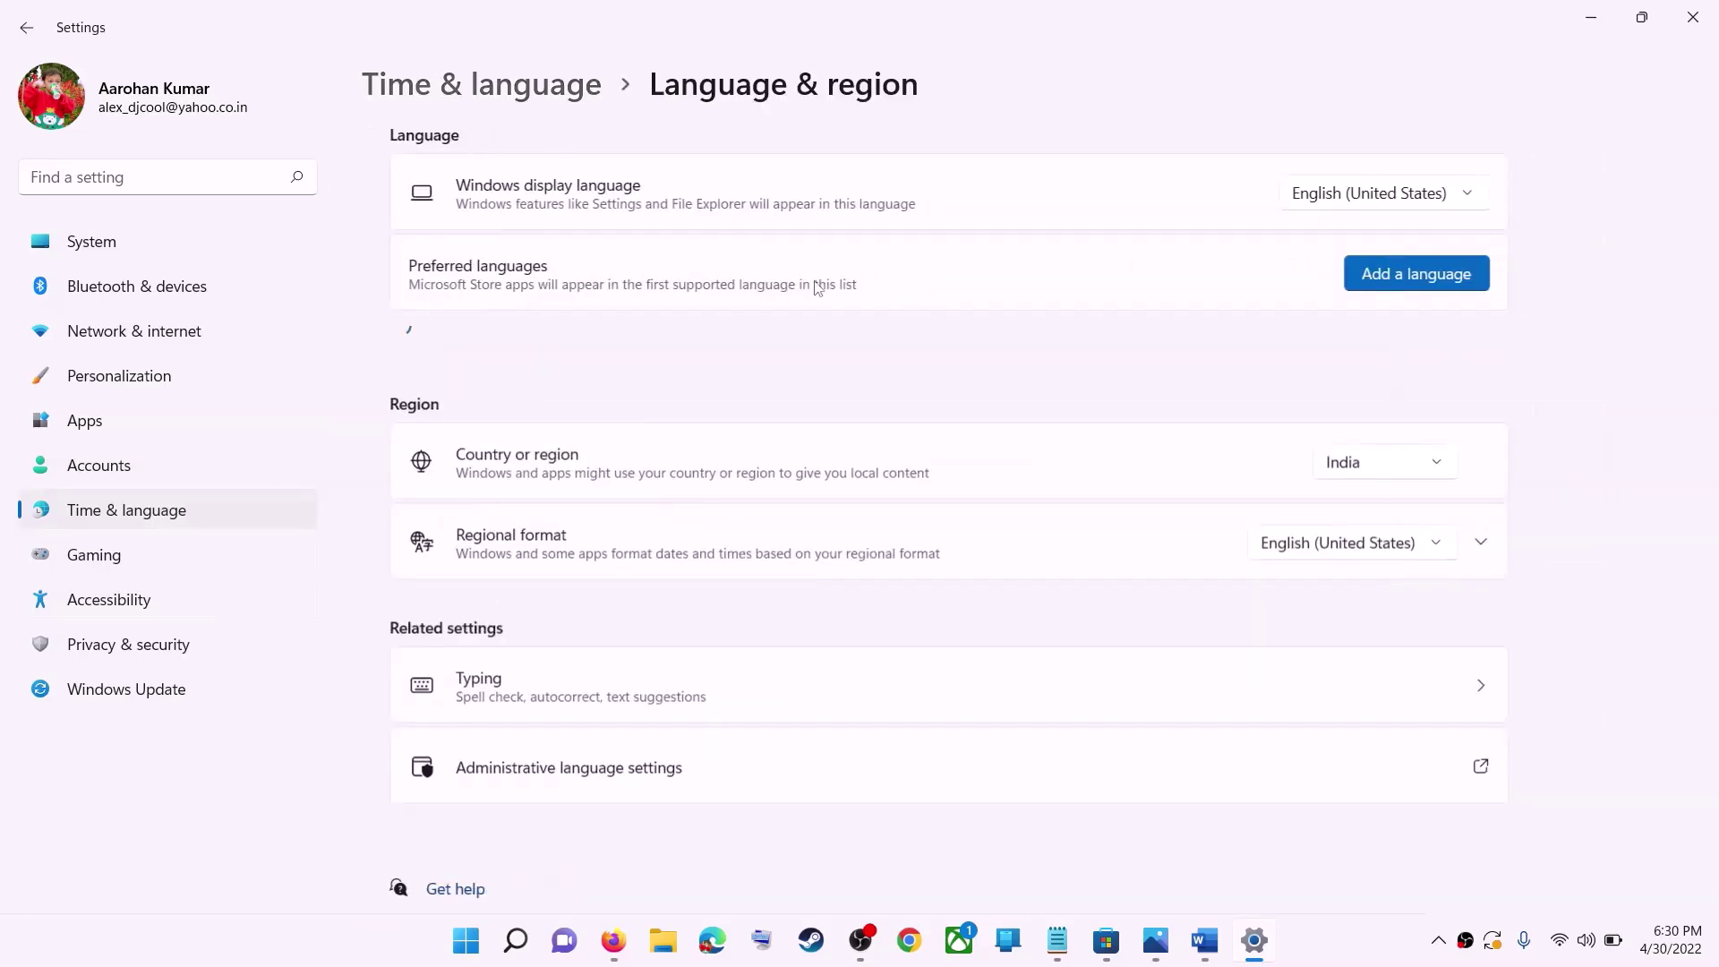
pyautogui.click(1356, 499)
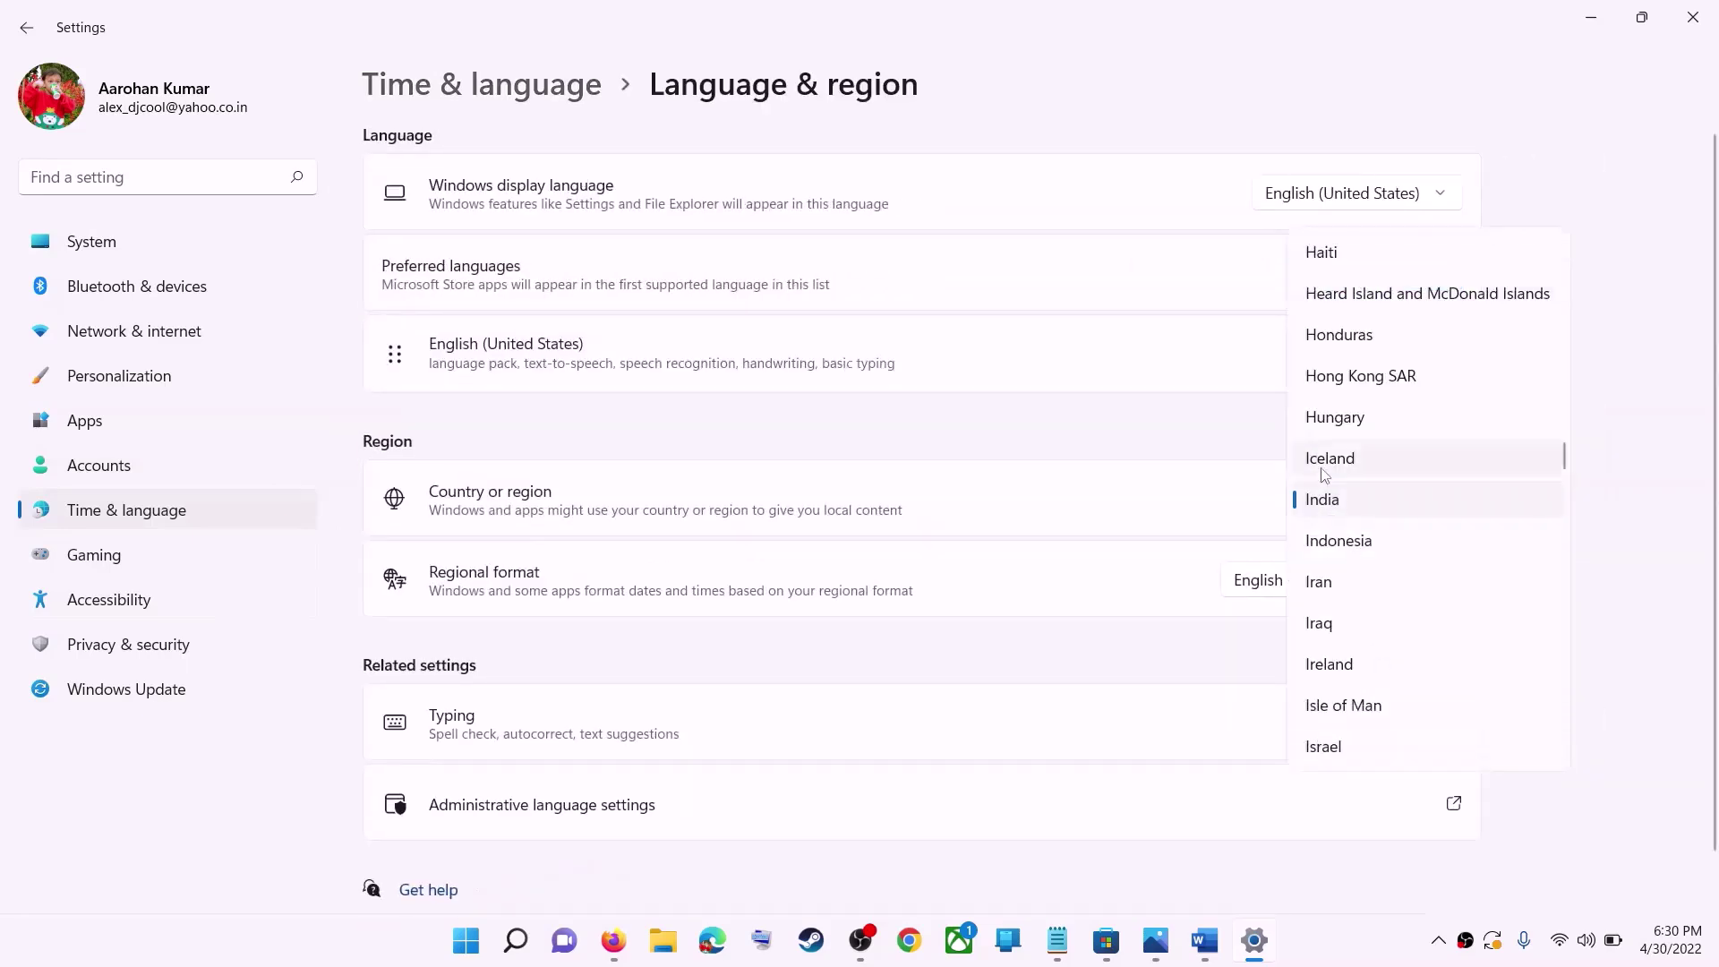
pyautogui.click(1677, 491)
pyautogui.click(1704, 25)
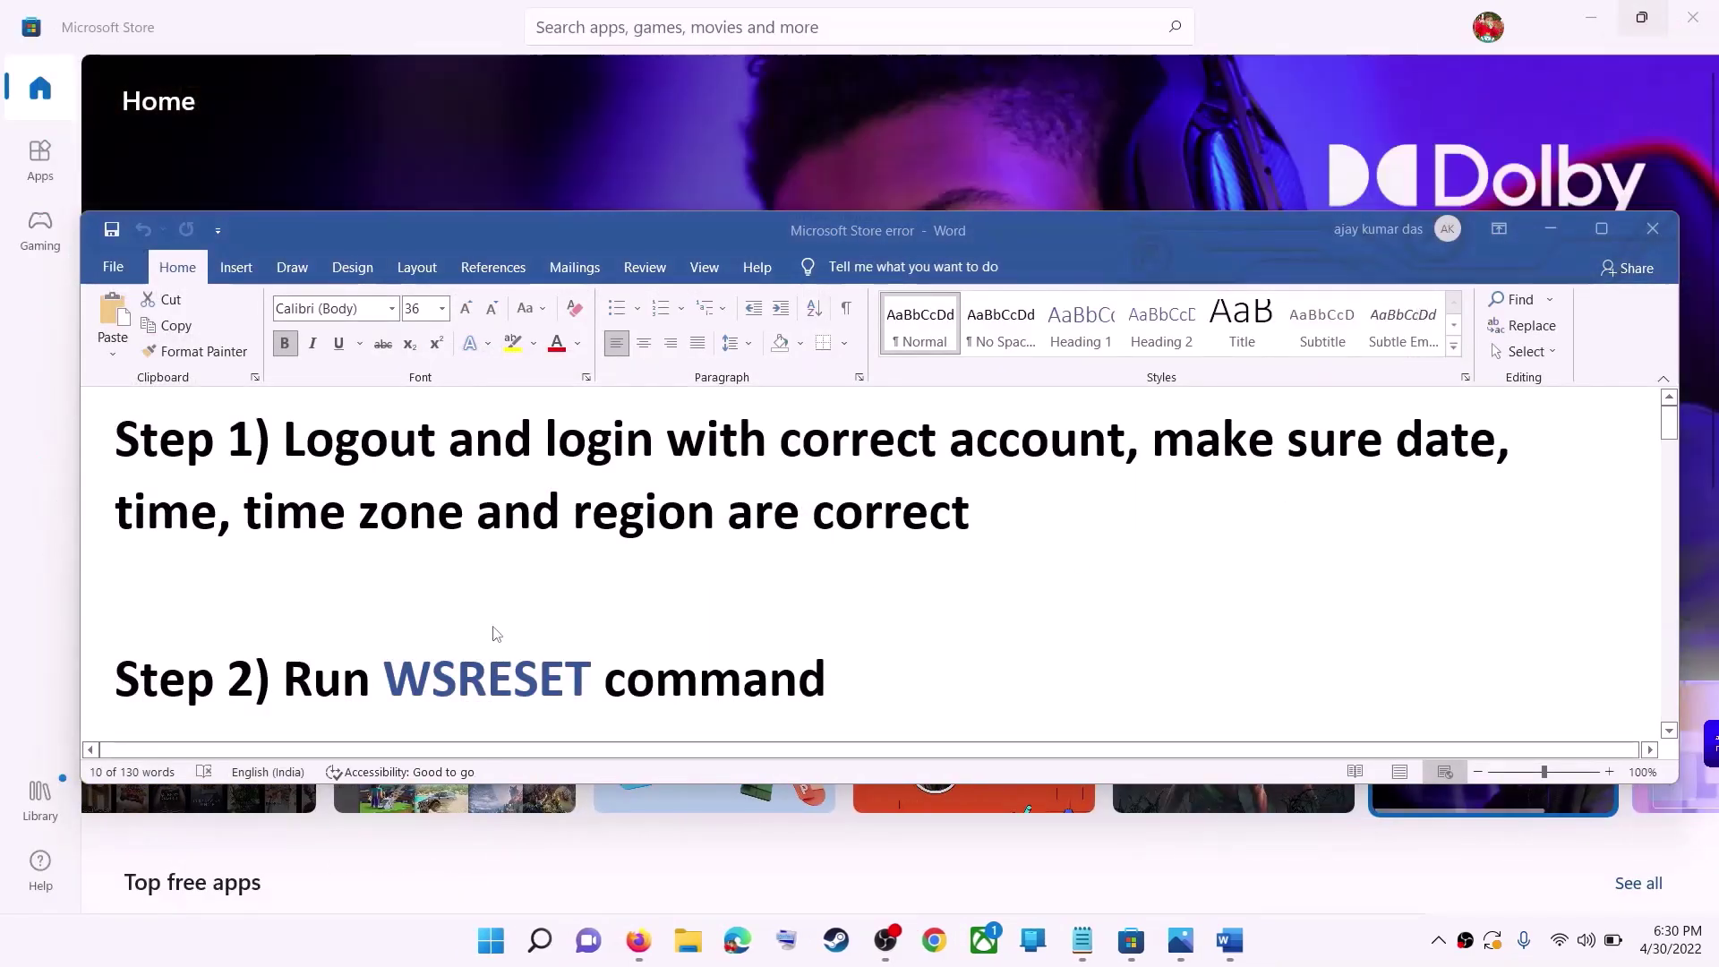
# Take WSRESET from the notes and run it through Start search.
pyautogui.scroll(-1, 603, 626)
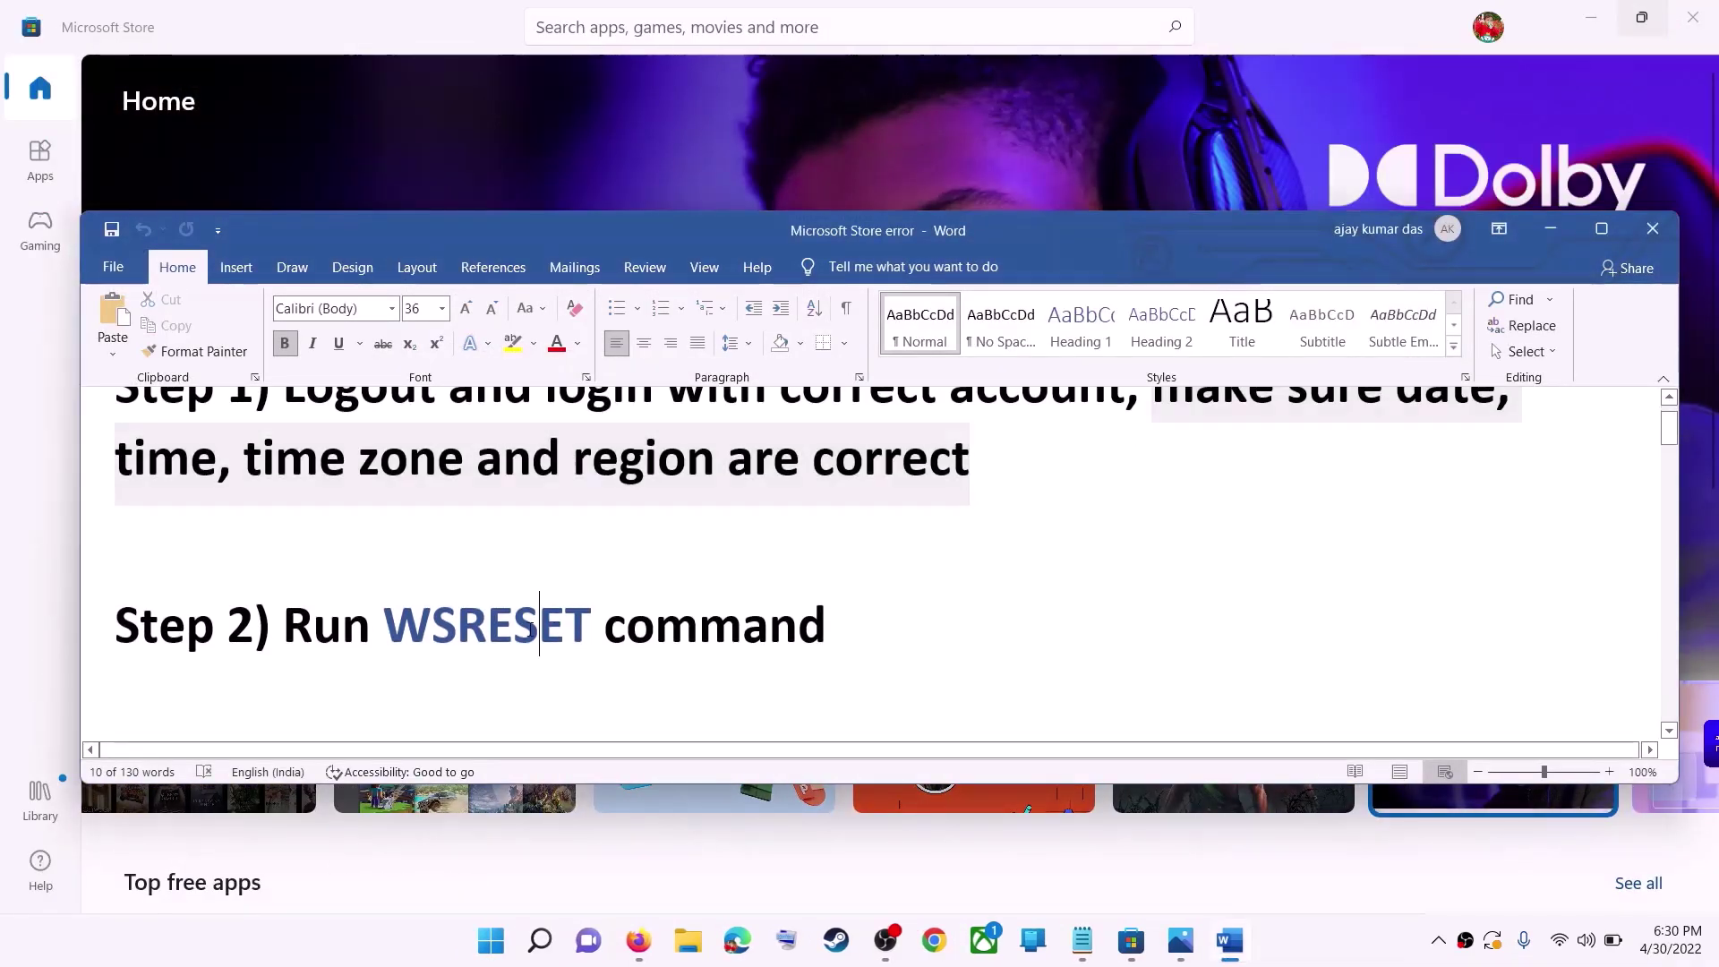
pyautogui.doubleClick(568, 624)
pyautogui.hotkey('ctrl', 'c')
pyautogui.click(511, 944)
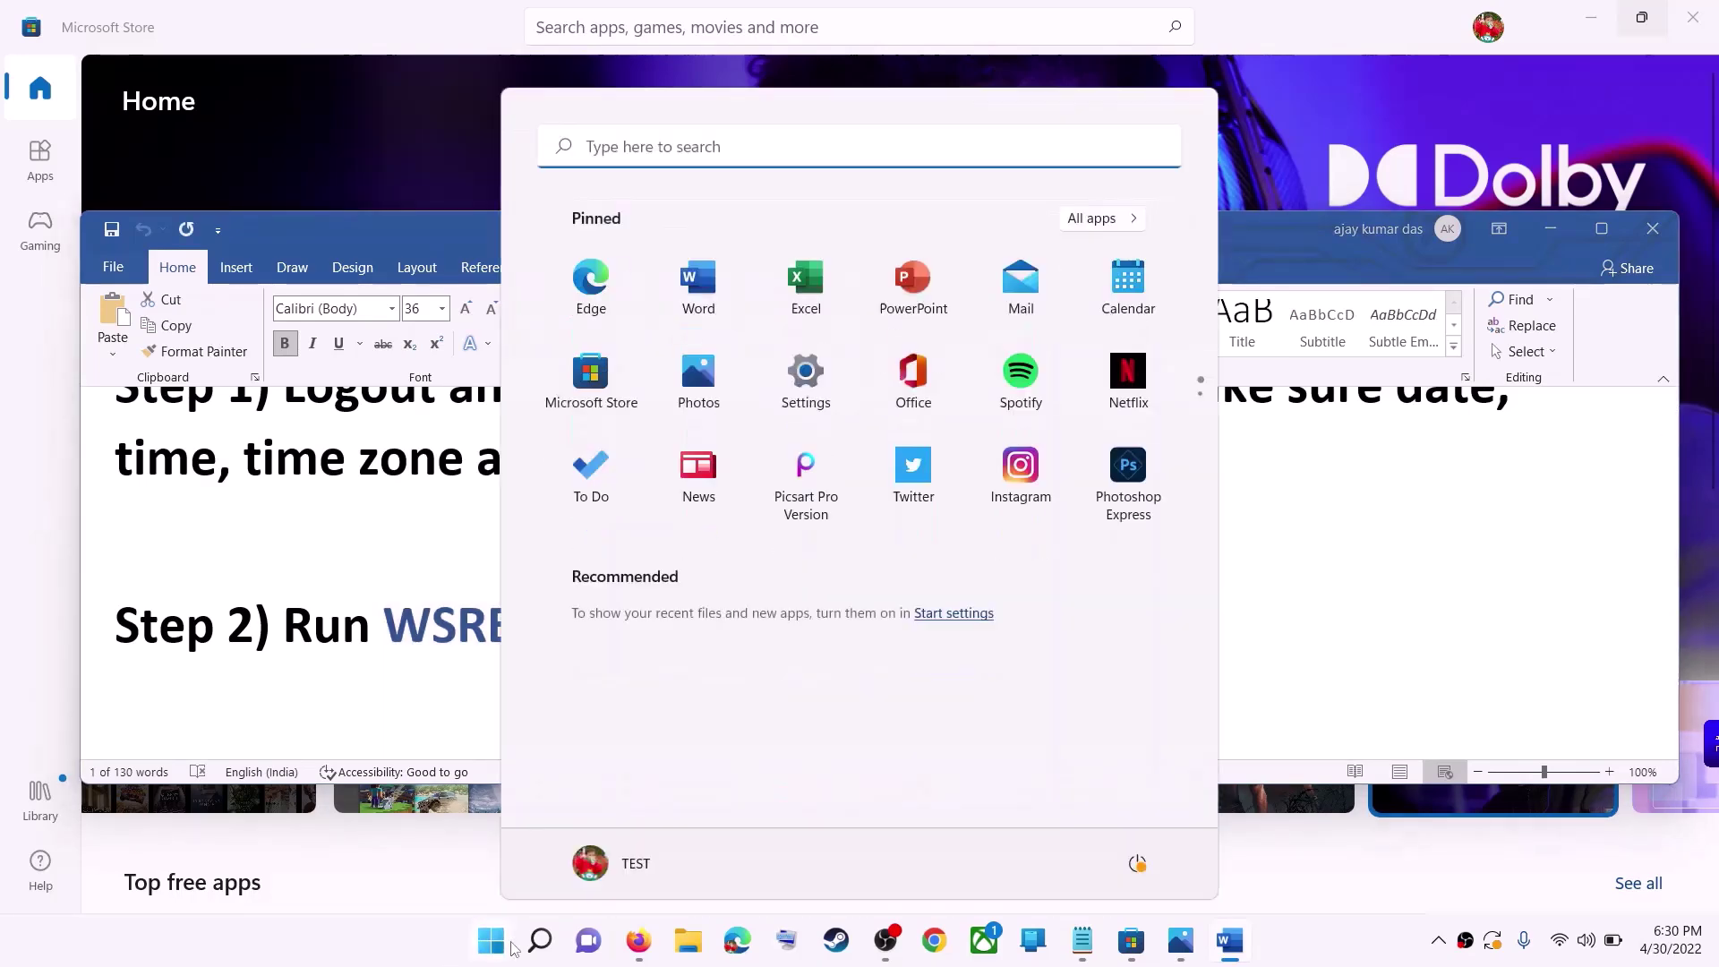
pyautogui.hotkey('ctrl', 'v')
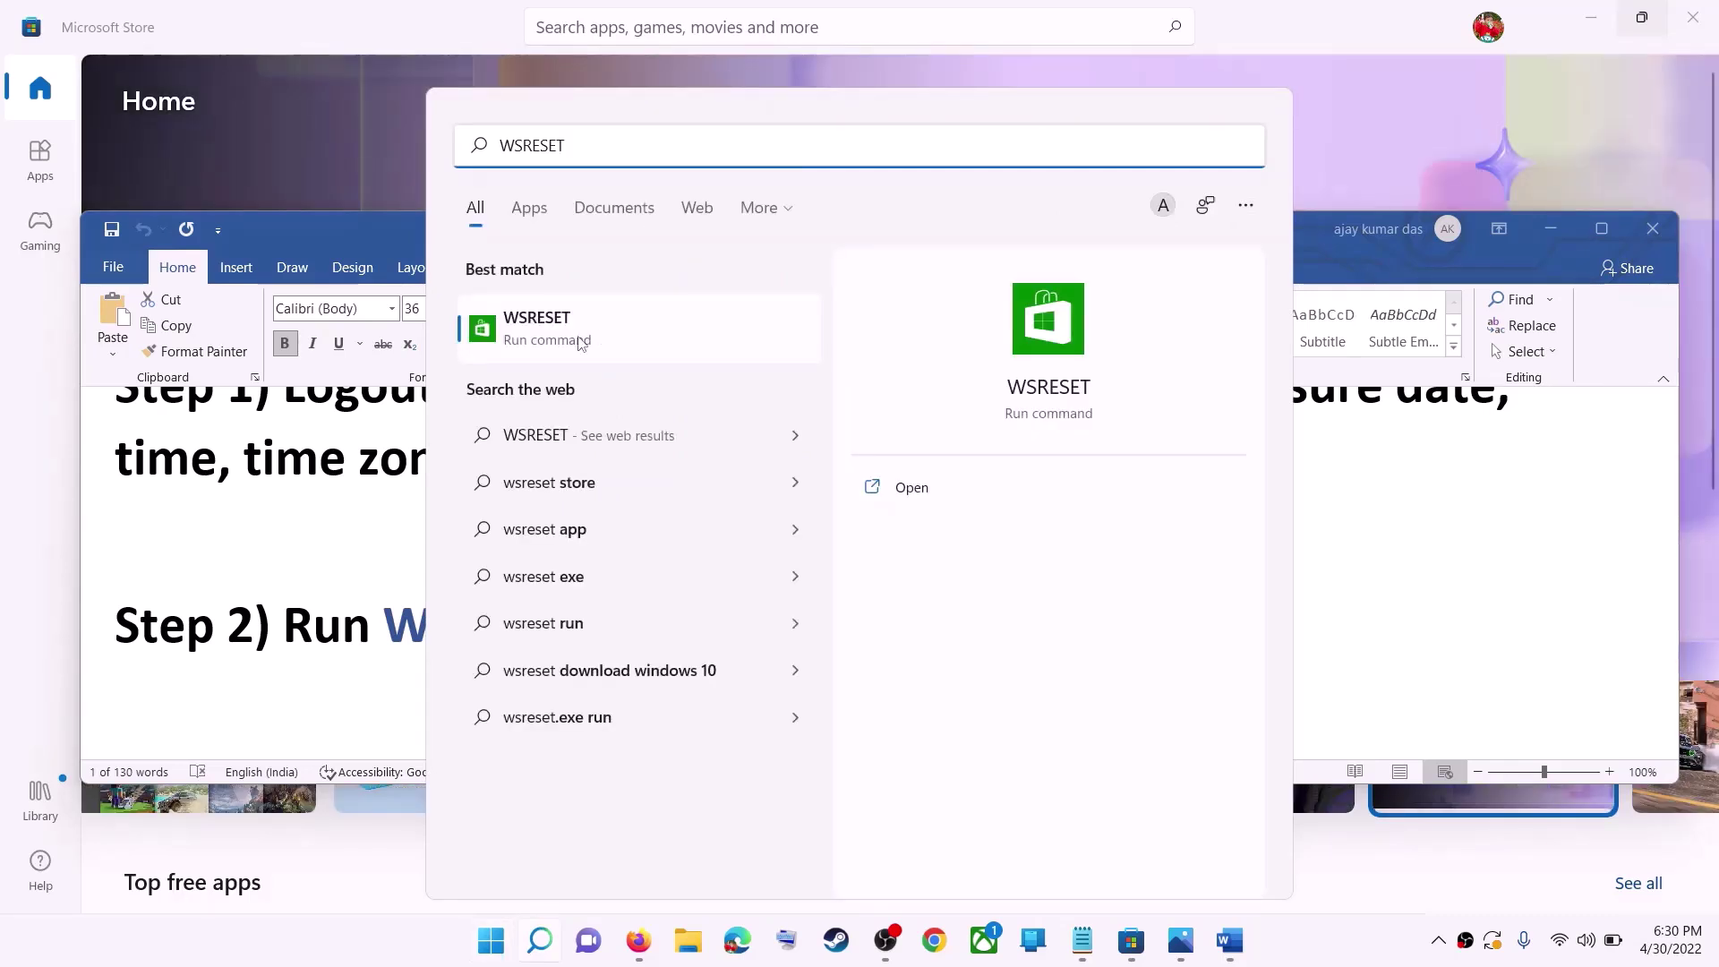
pyautogui.click(581, 344)
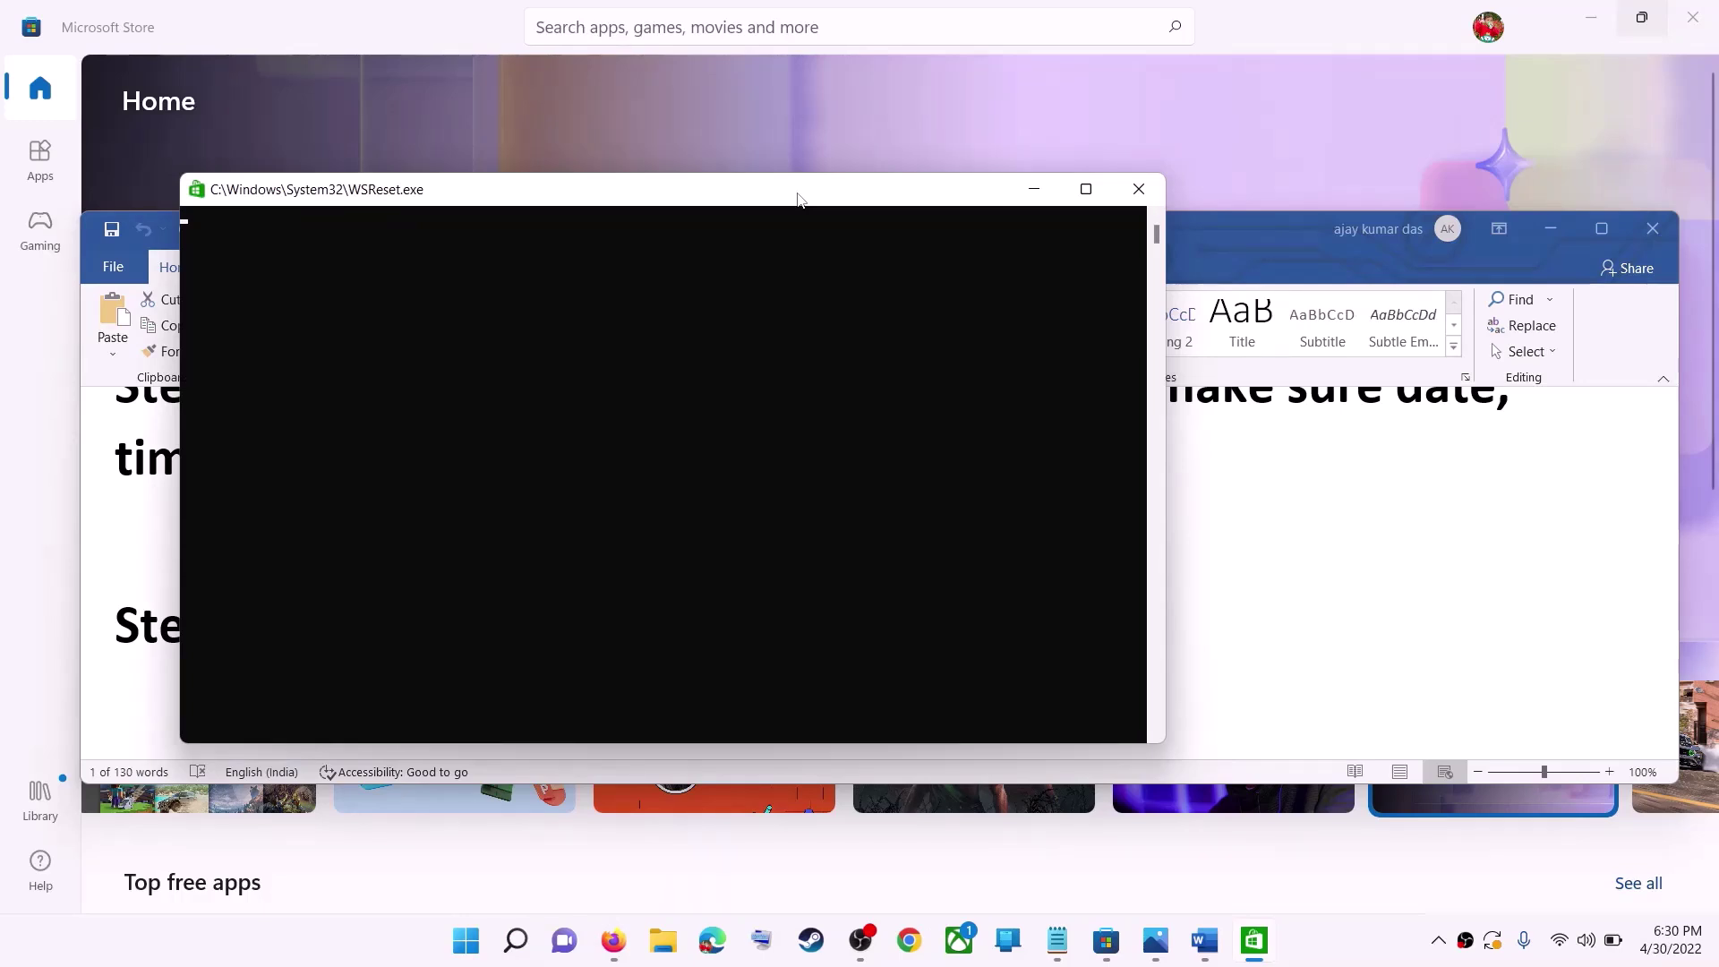
# Move the WSReset console aside, maximize the reopened Microsoft Store, and return to Word.
pyautogui.moveTo(800, 199); pyautogui.dragTo(910, 214)
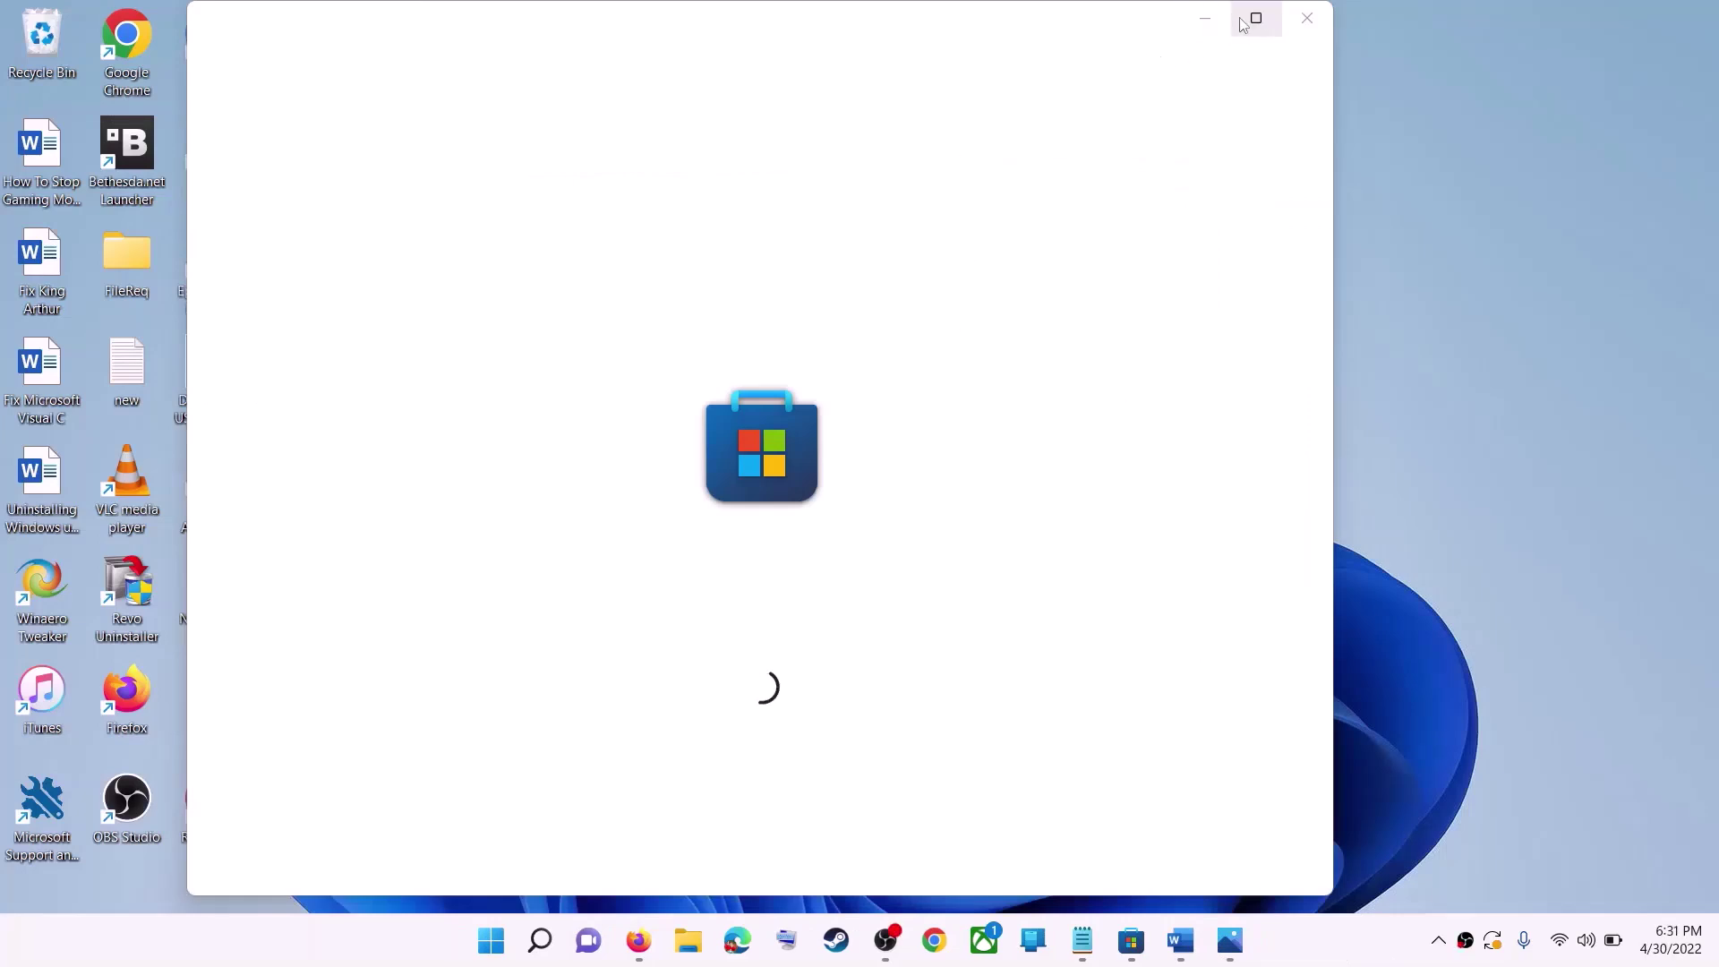
pyautogui.click(1271, 30)
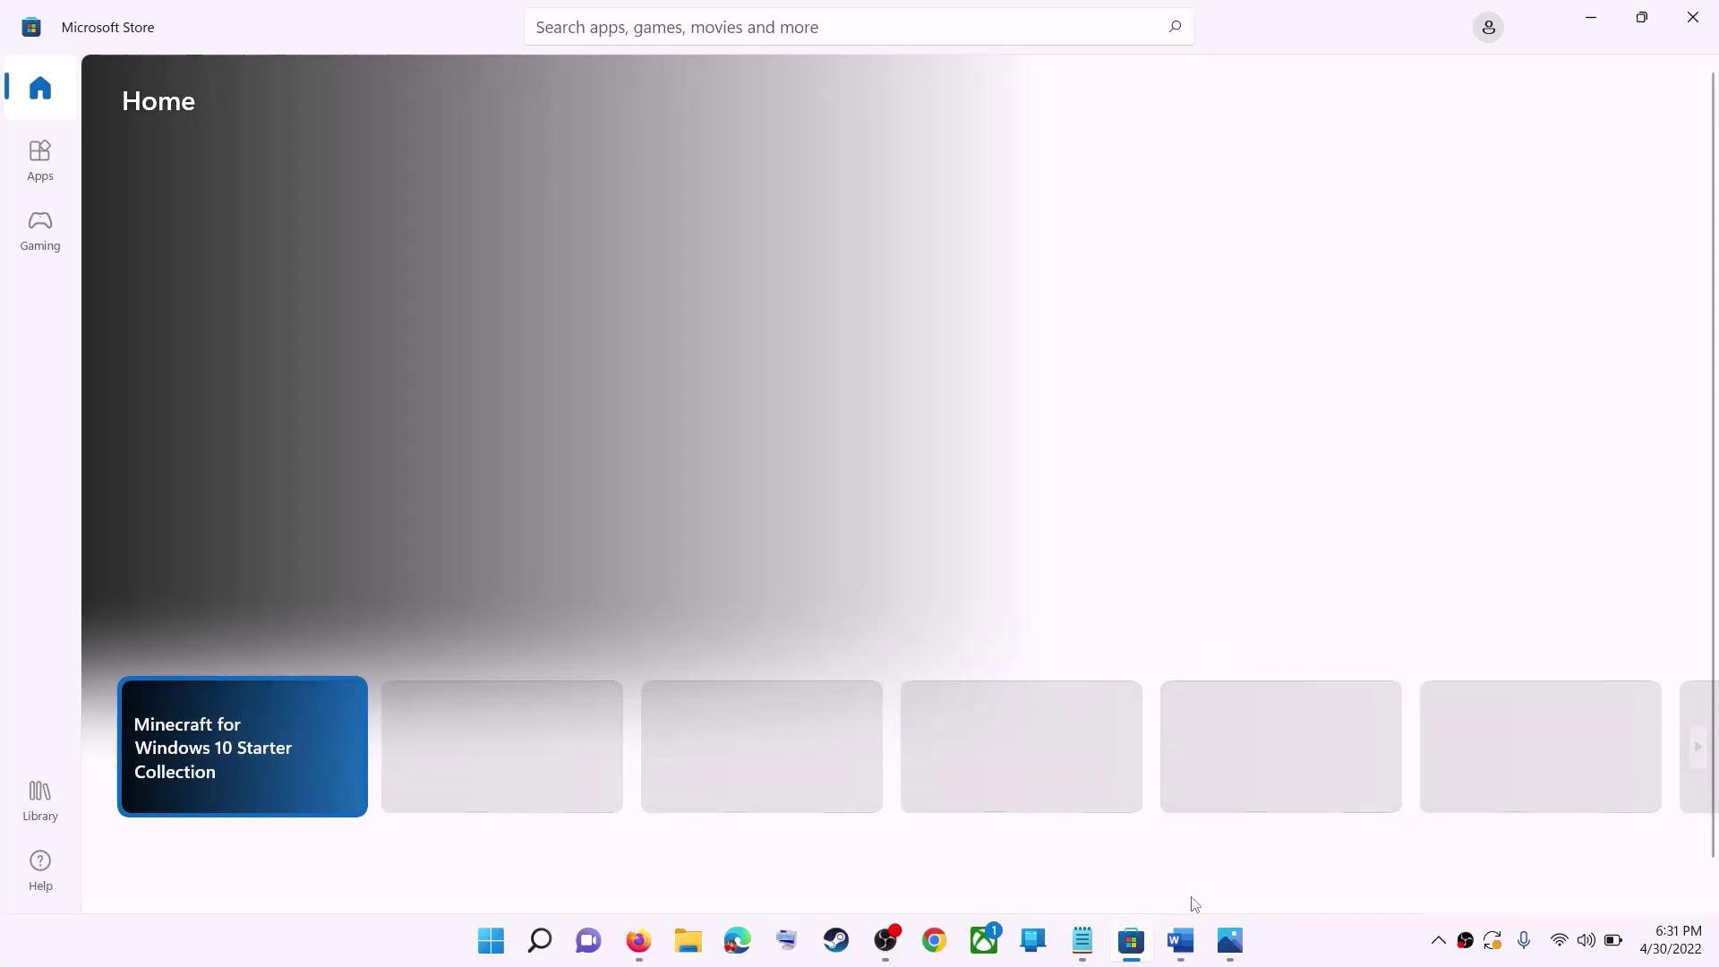
pyautogui.click(1181, 940)
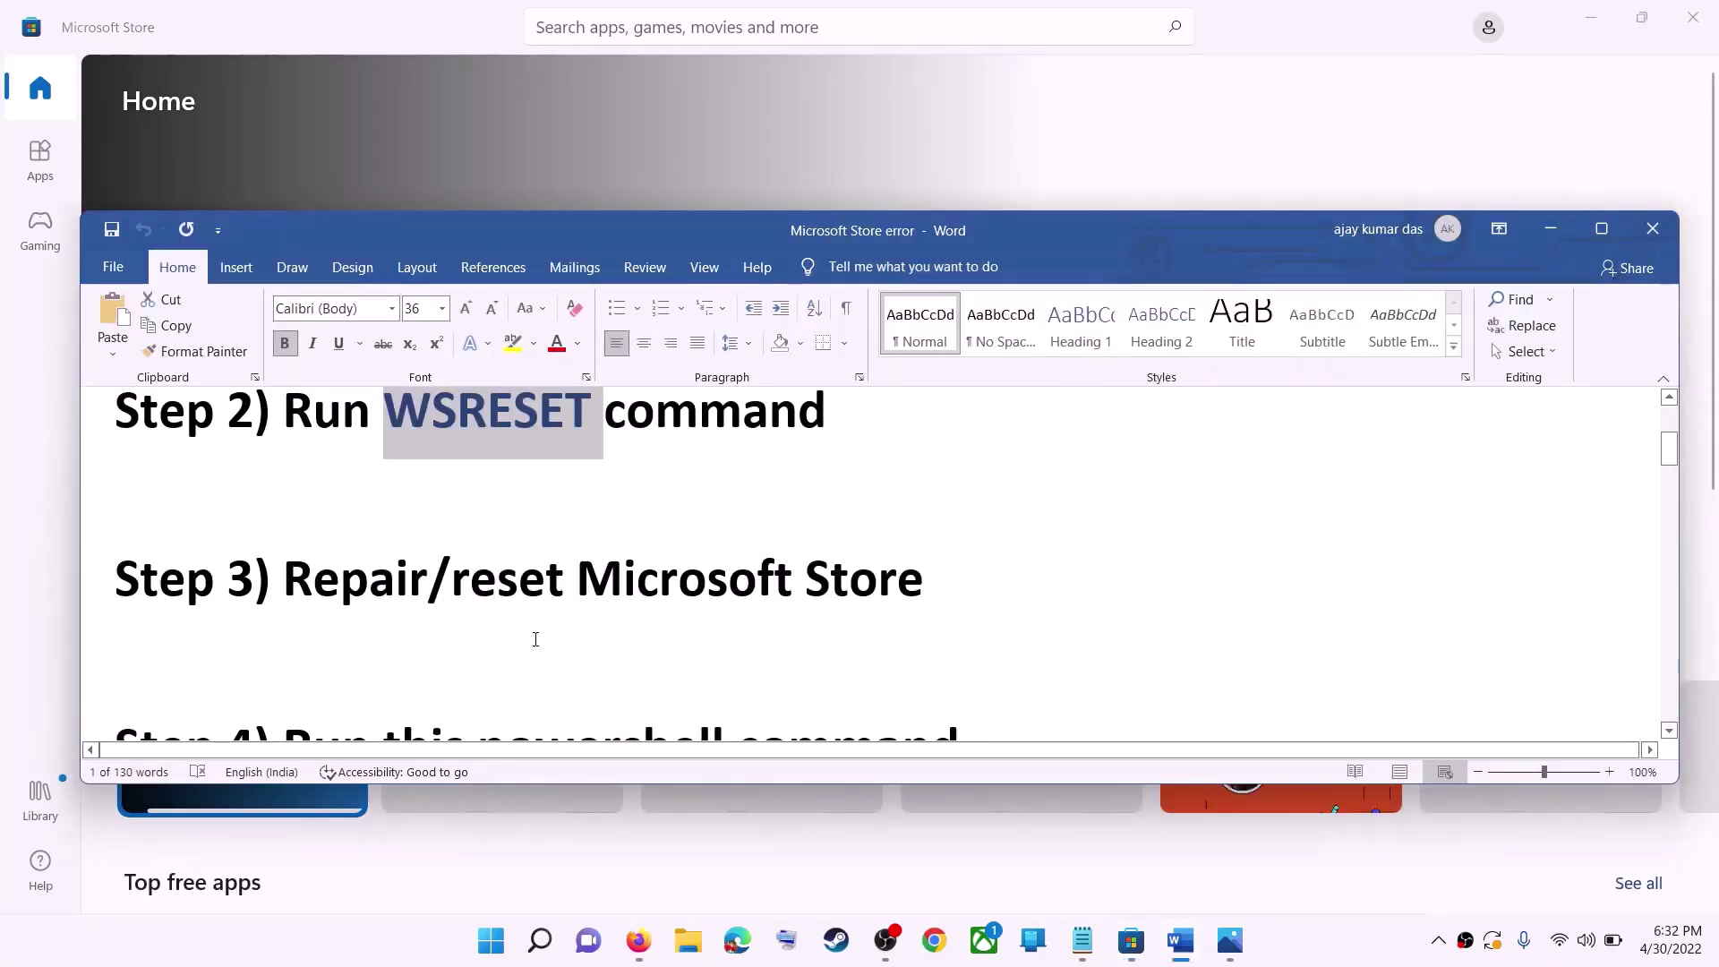
# Mark the 'reset Microsoft Store' instruction and search Windows for 'store'.
pyautogui.moveTo(452, 584); pyautogui.dragTo(931, 587)
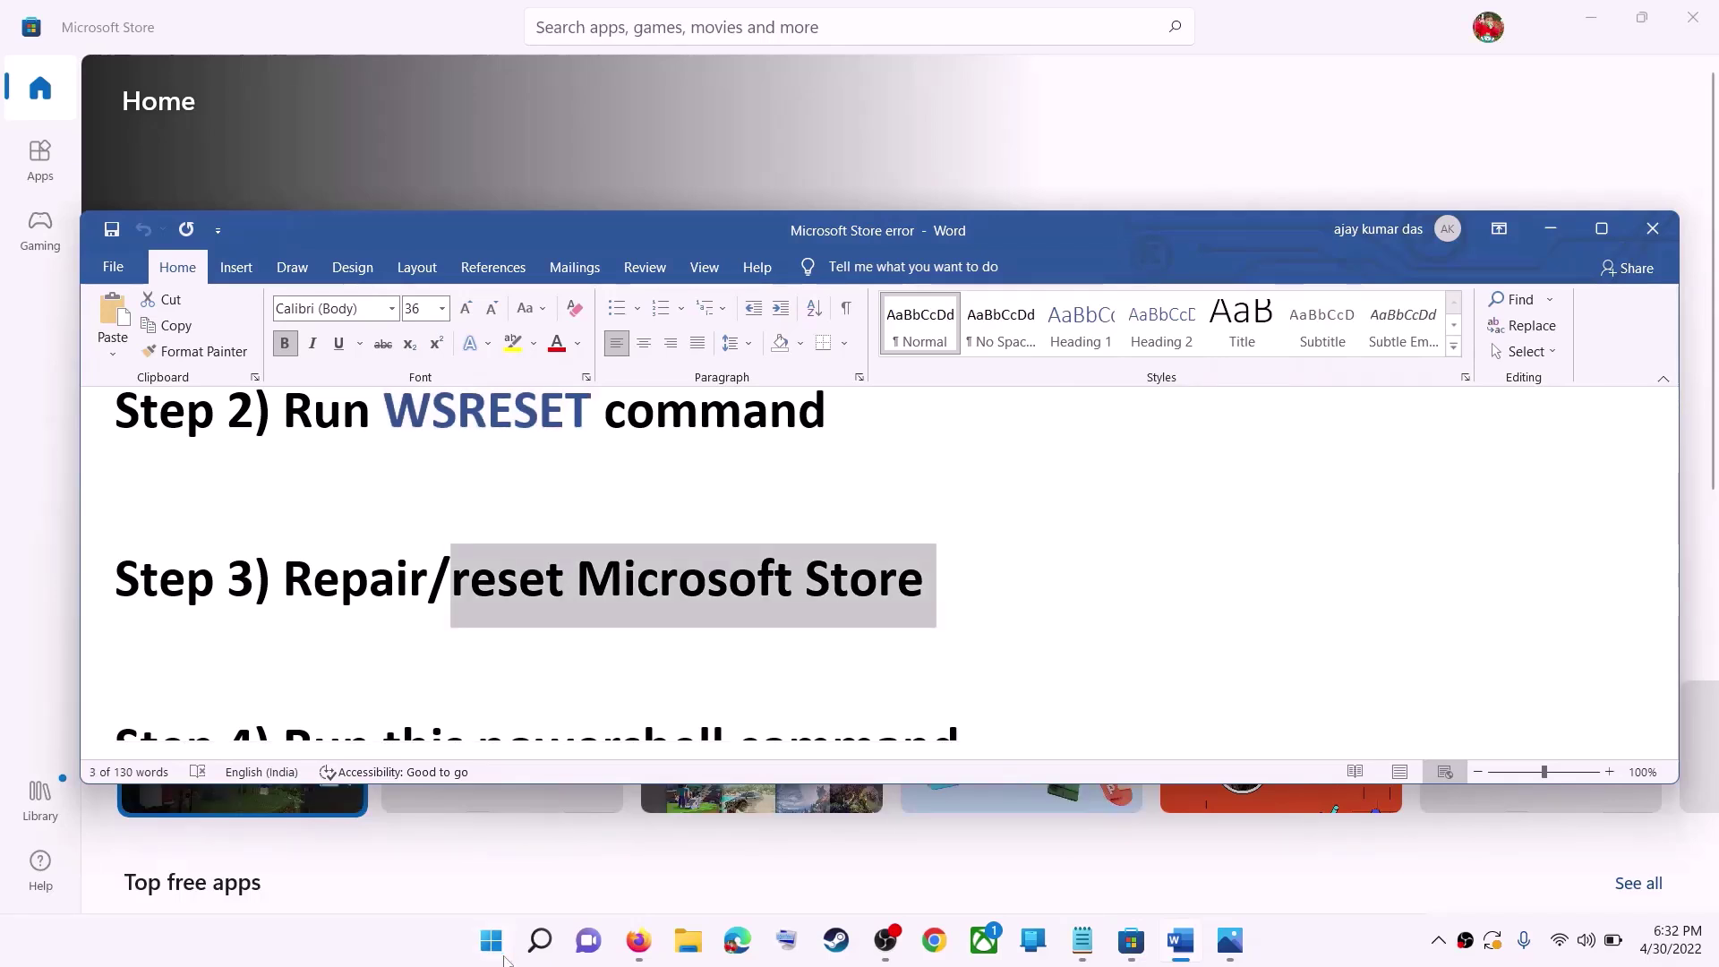
pyautogui.click(492, 940)
pyautogui.write('store')
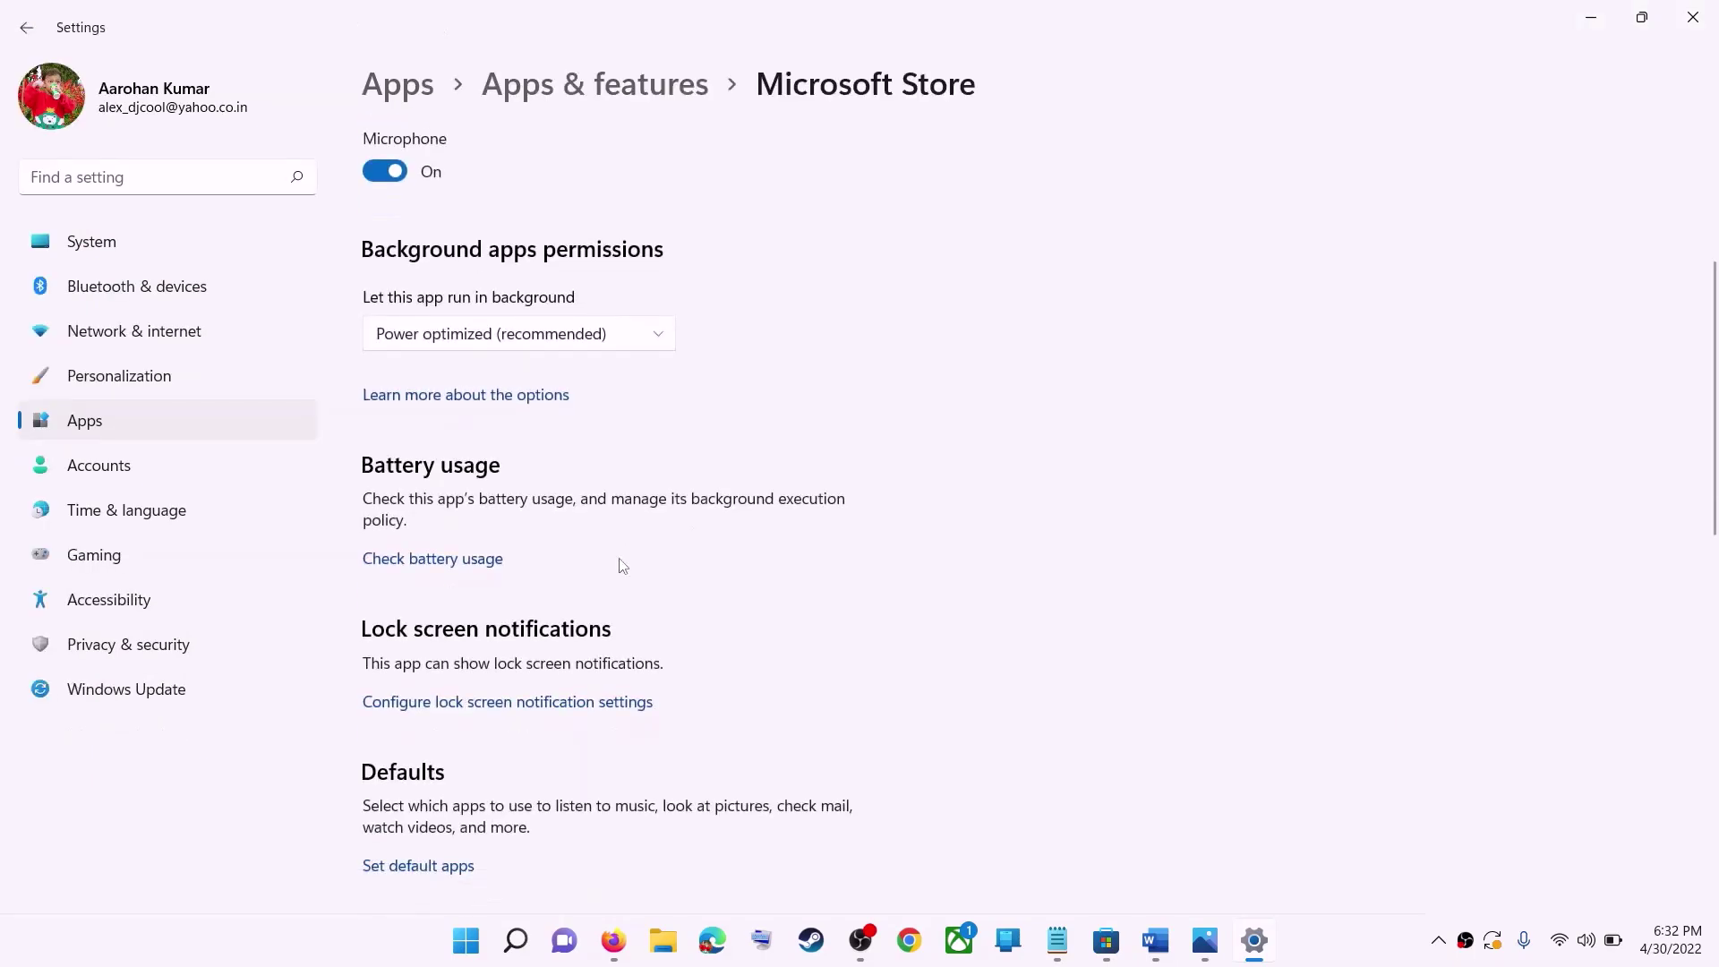
# Repair Microsoft Store, then reset it and confirm deleting its app data.
pyautogui.scroll(-5, 623, 566)
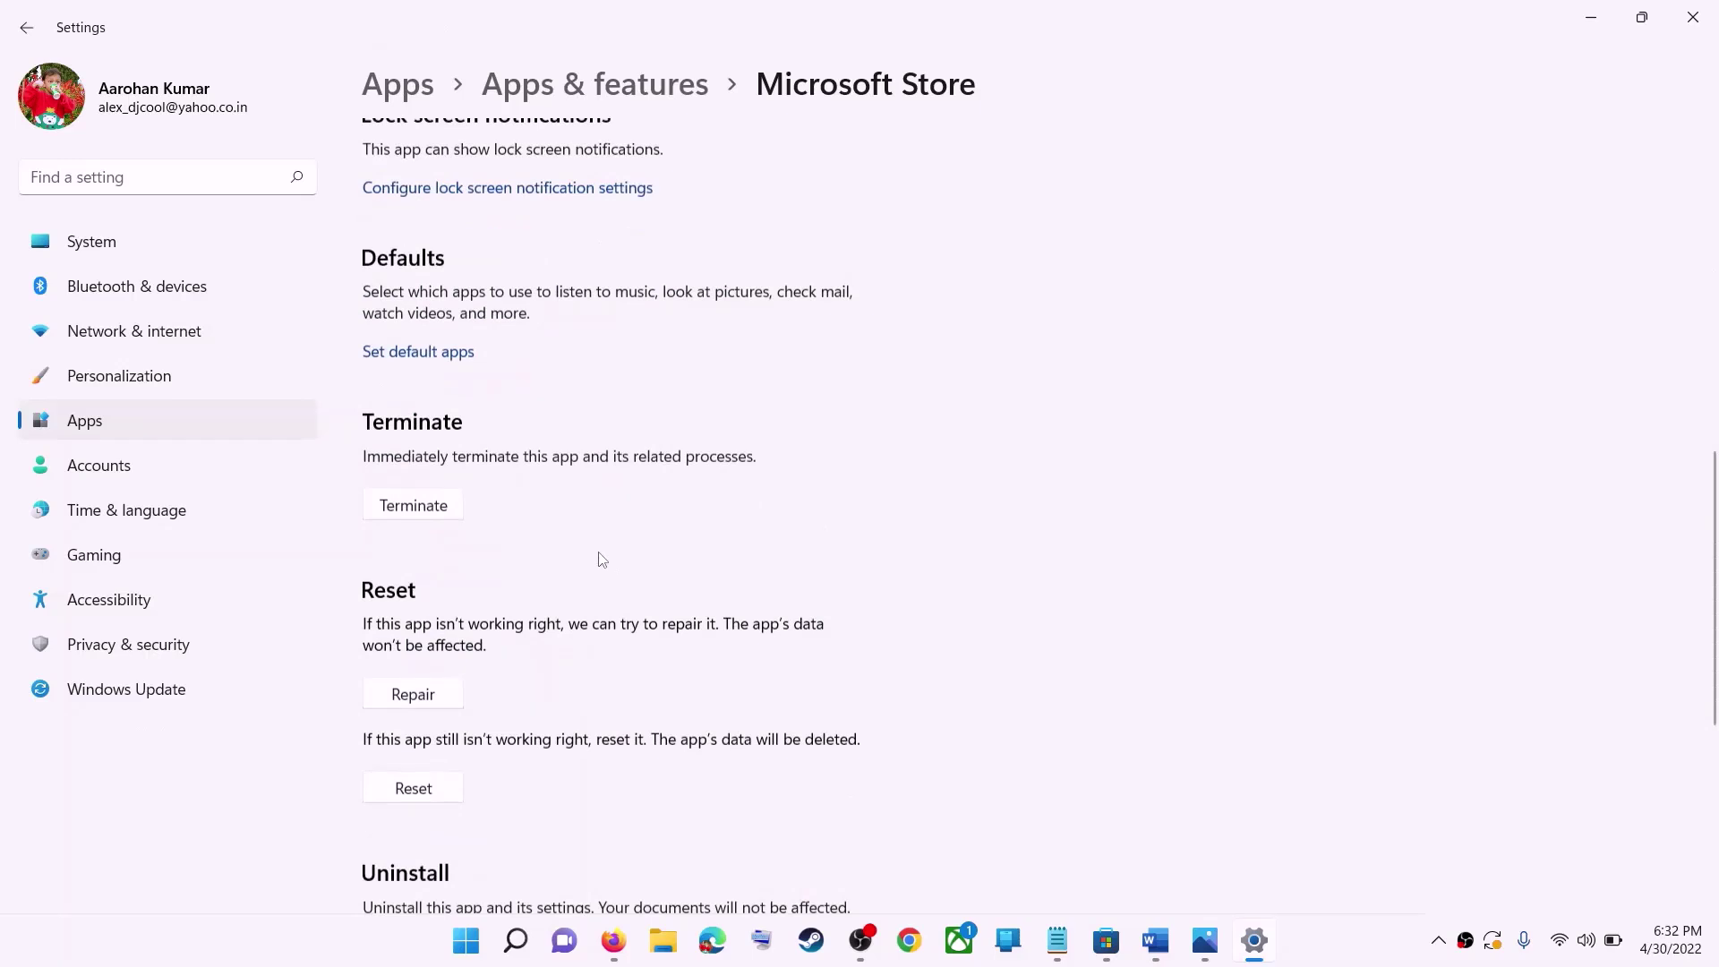
pyautogui.scroll(-3, 602, 560)
pyautogui.click(413, 441)
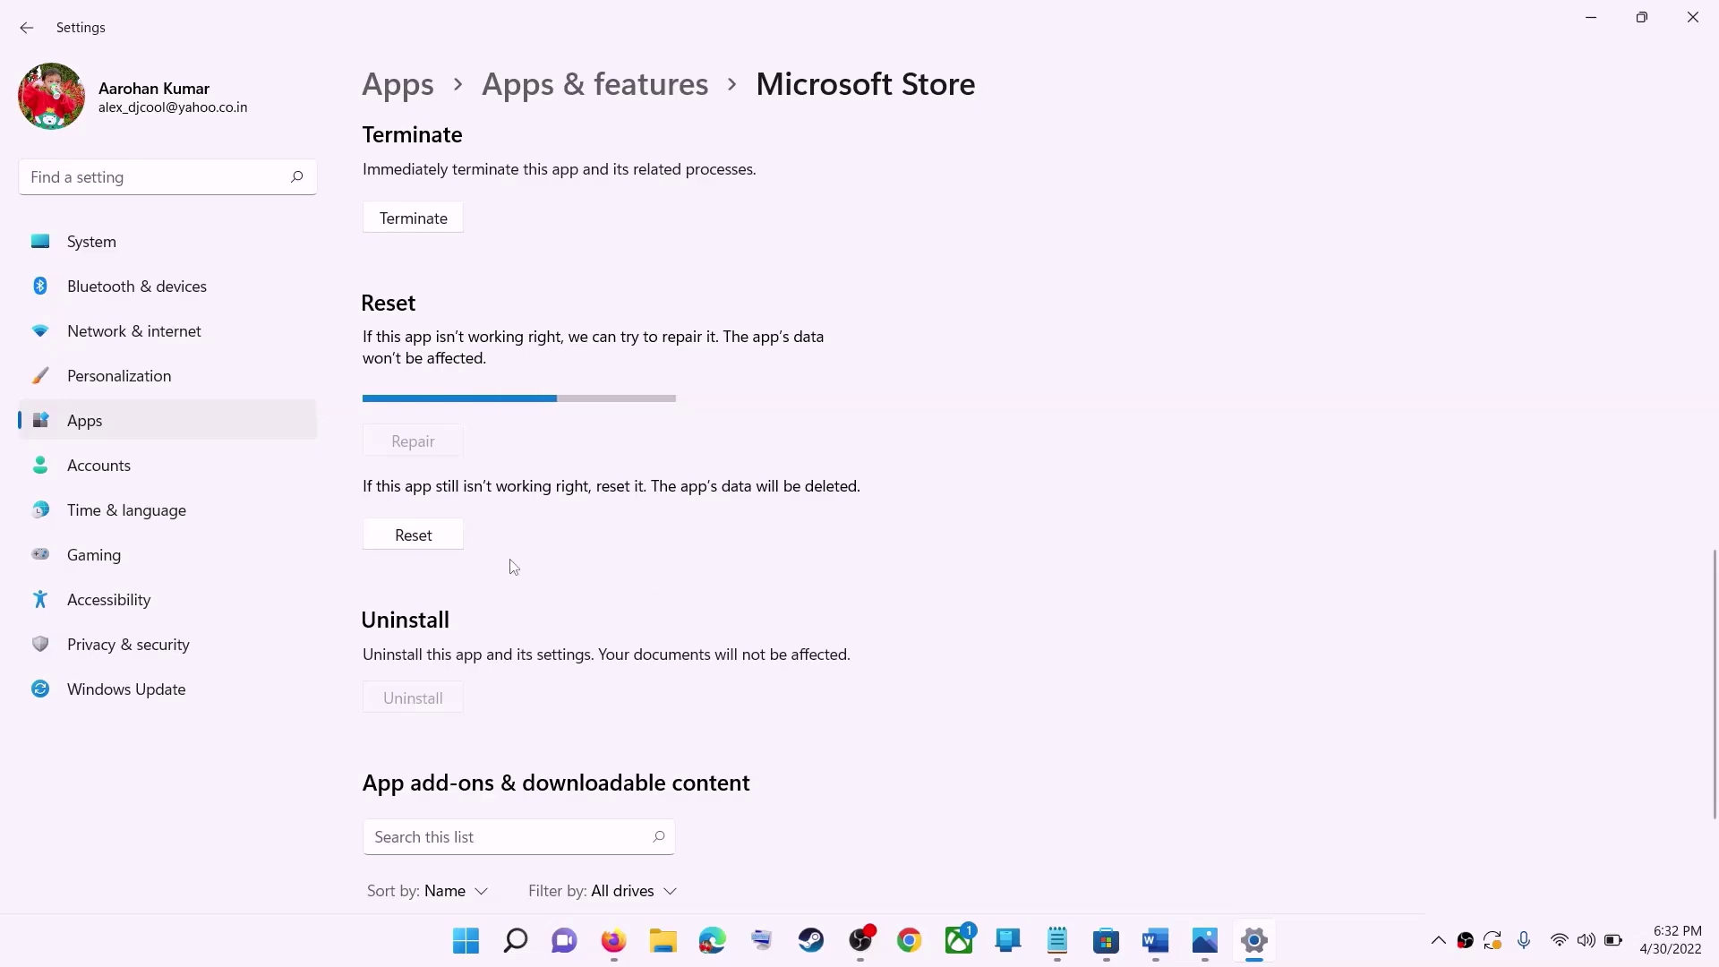
pyautogui.click(431, 542)
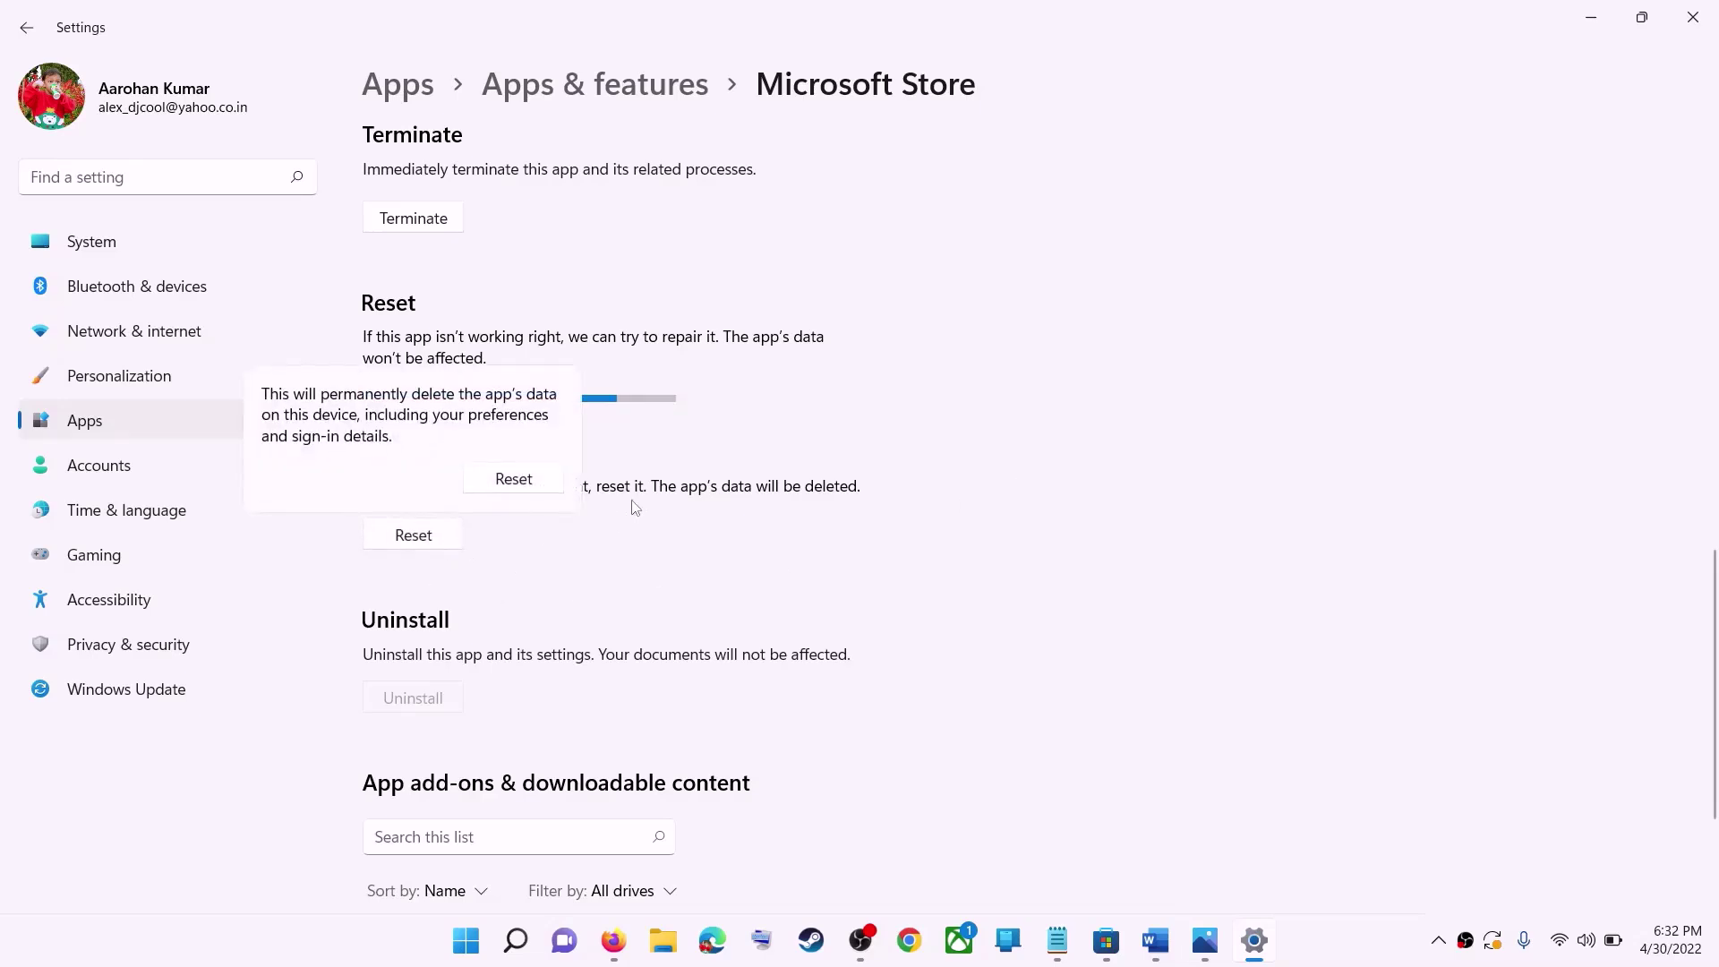
pyautogui.click(513, 480)
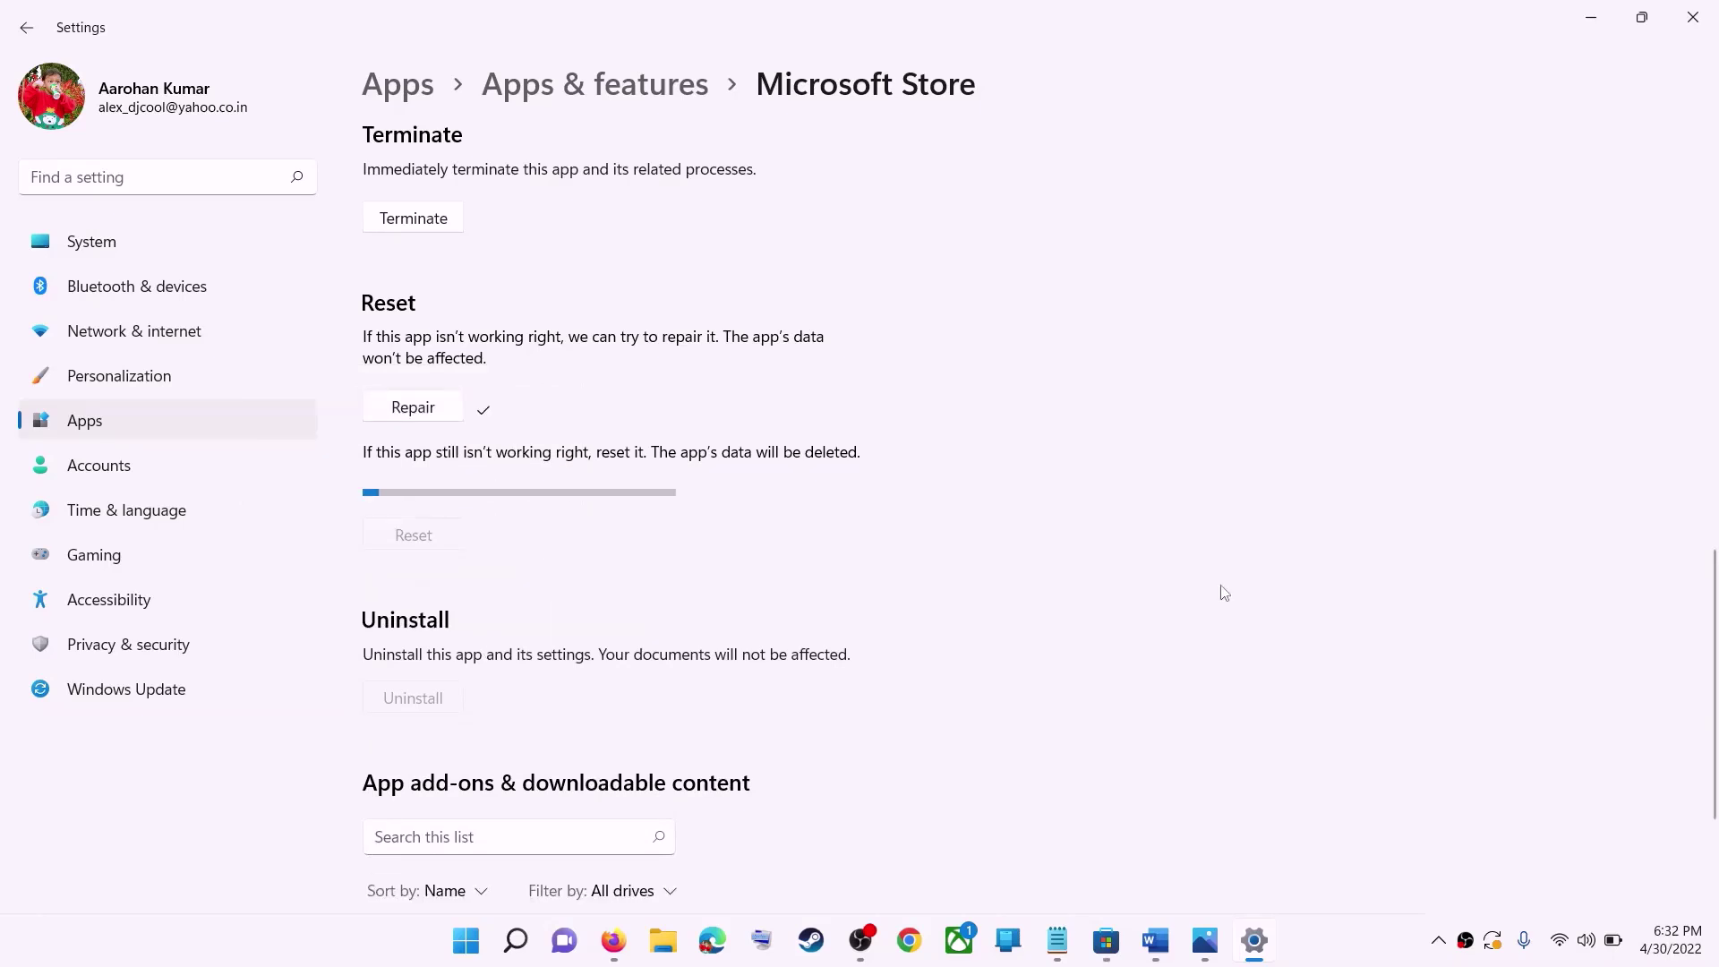
pyautogui.click(1159, 936)
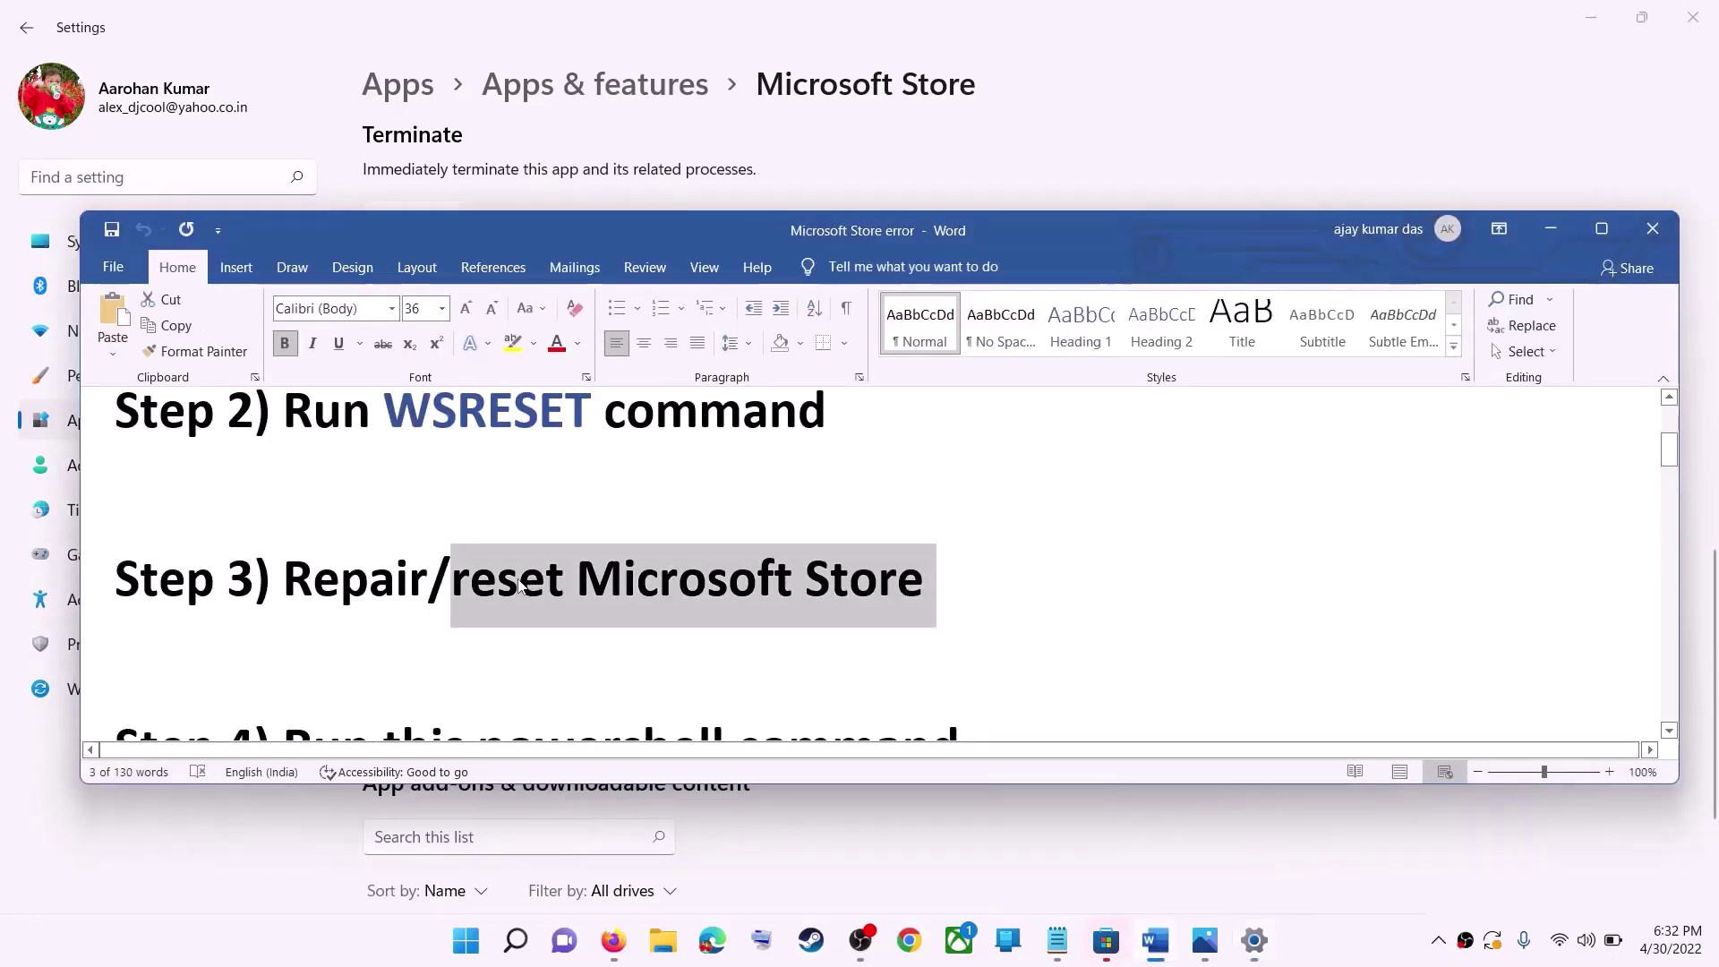
# Copy the Step 4 PowerShell command paragraph from the Word notes.
pyautogui.scroll(-3, 421, 587)
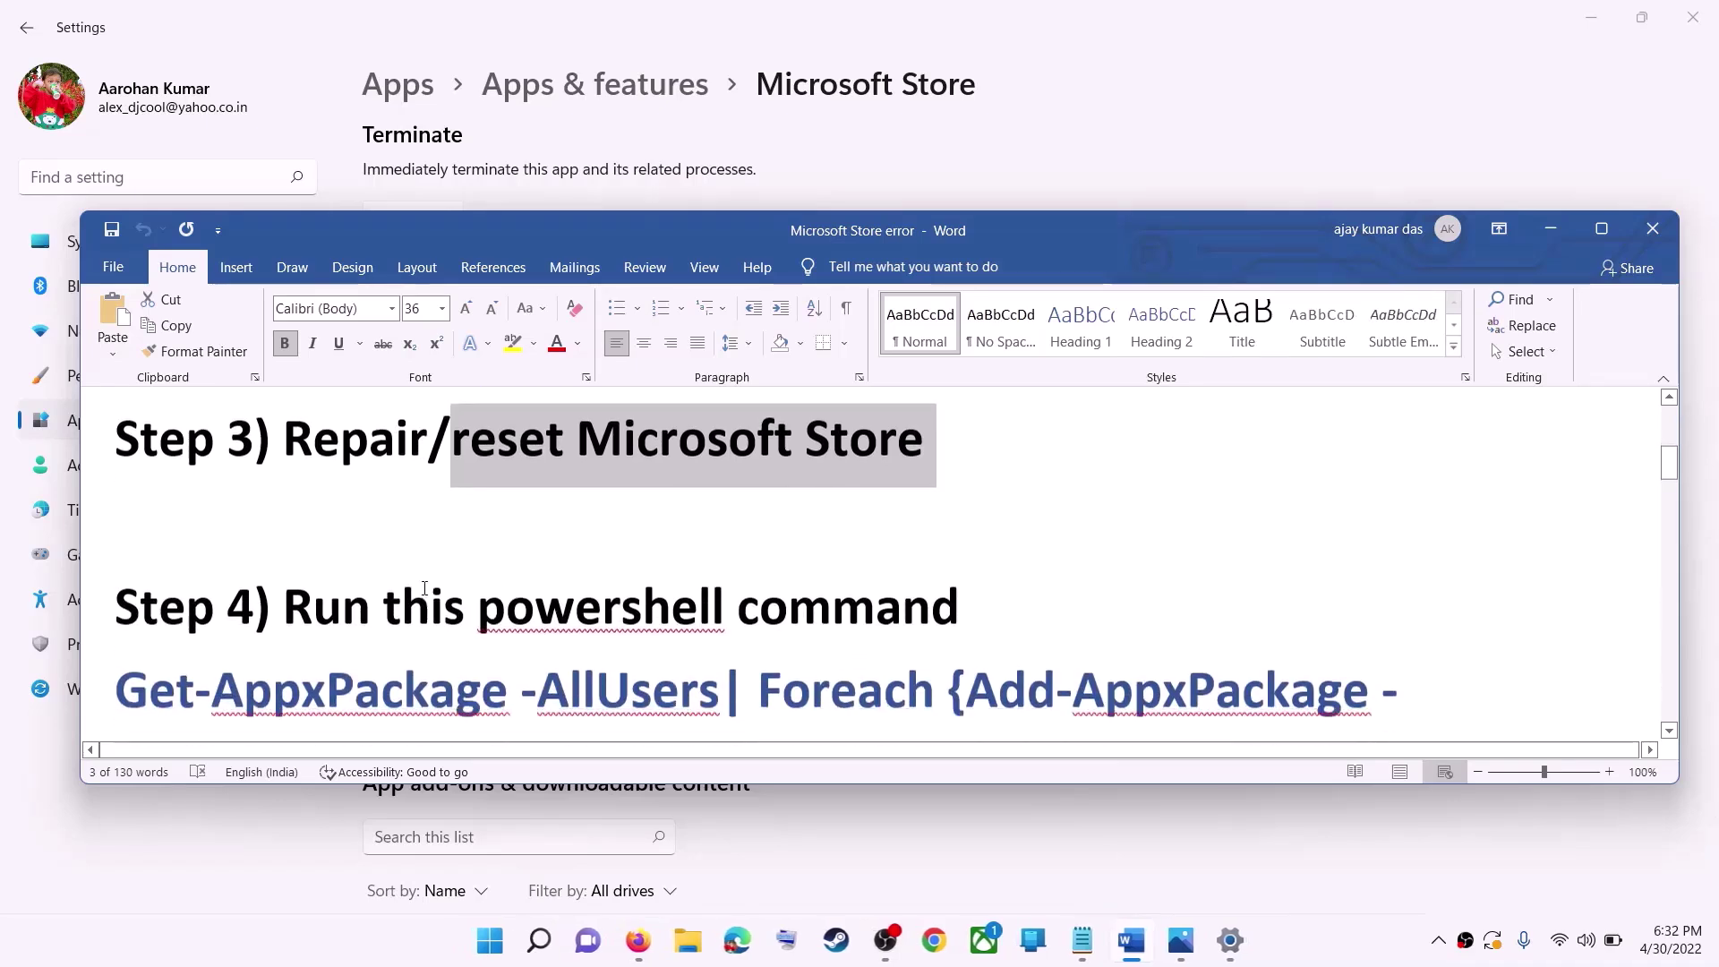
pyautogui.scroll(-1, 427, 590)
pyautogui.moveTo(1074, 653); pyautogui.dragTo(114, 537)
pyautogui.rightClick(253, 546)
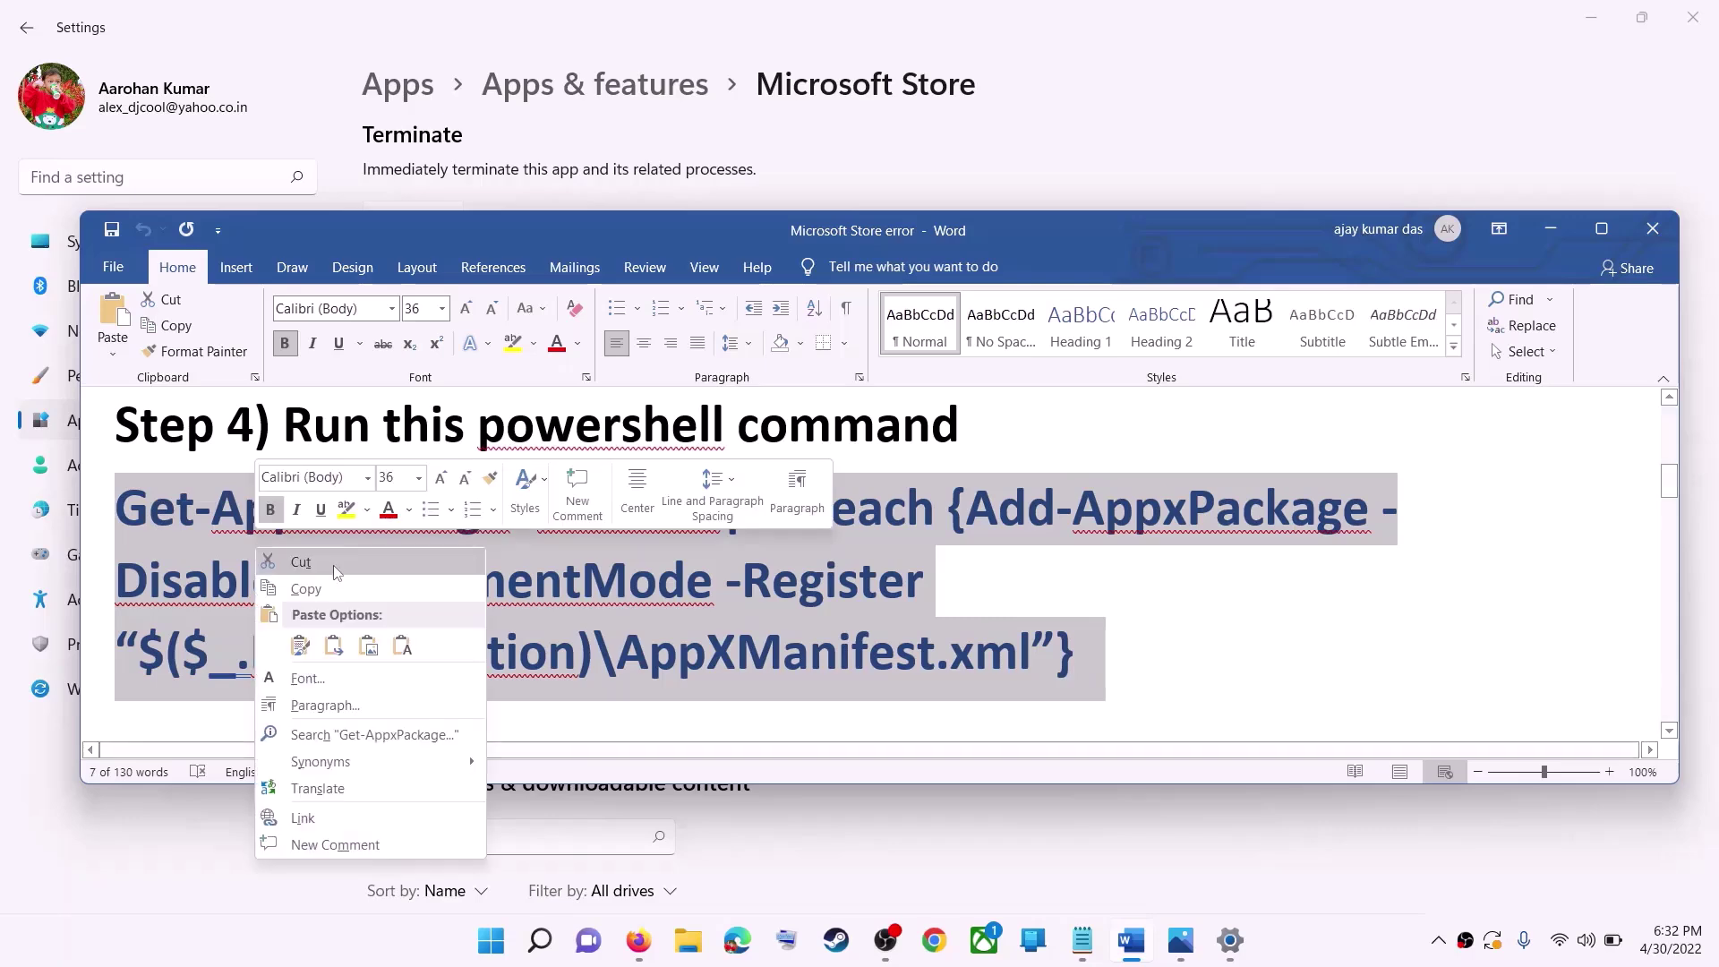
pyautogui.click(341, 591)
# Search for 'powershell' and launch Windows PowerShell as administrator.
pyautogui.click(498, 951)
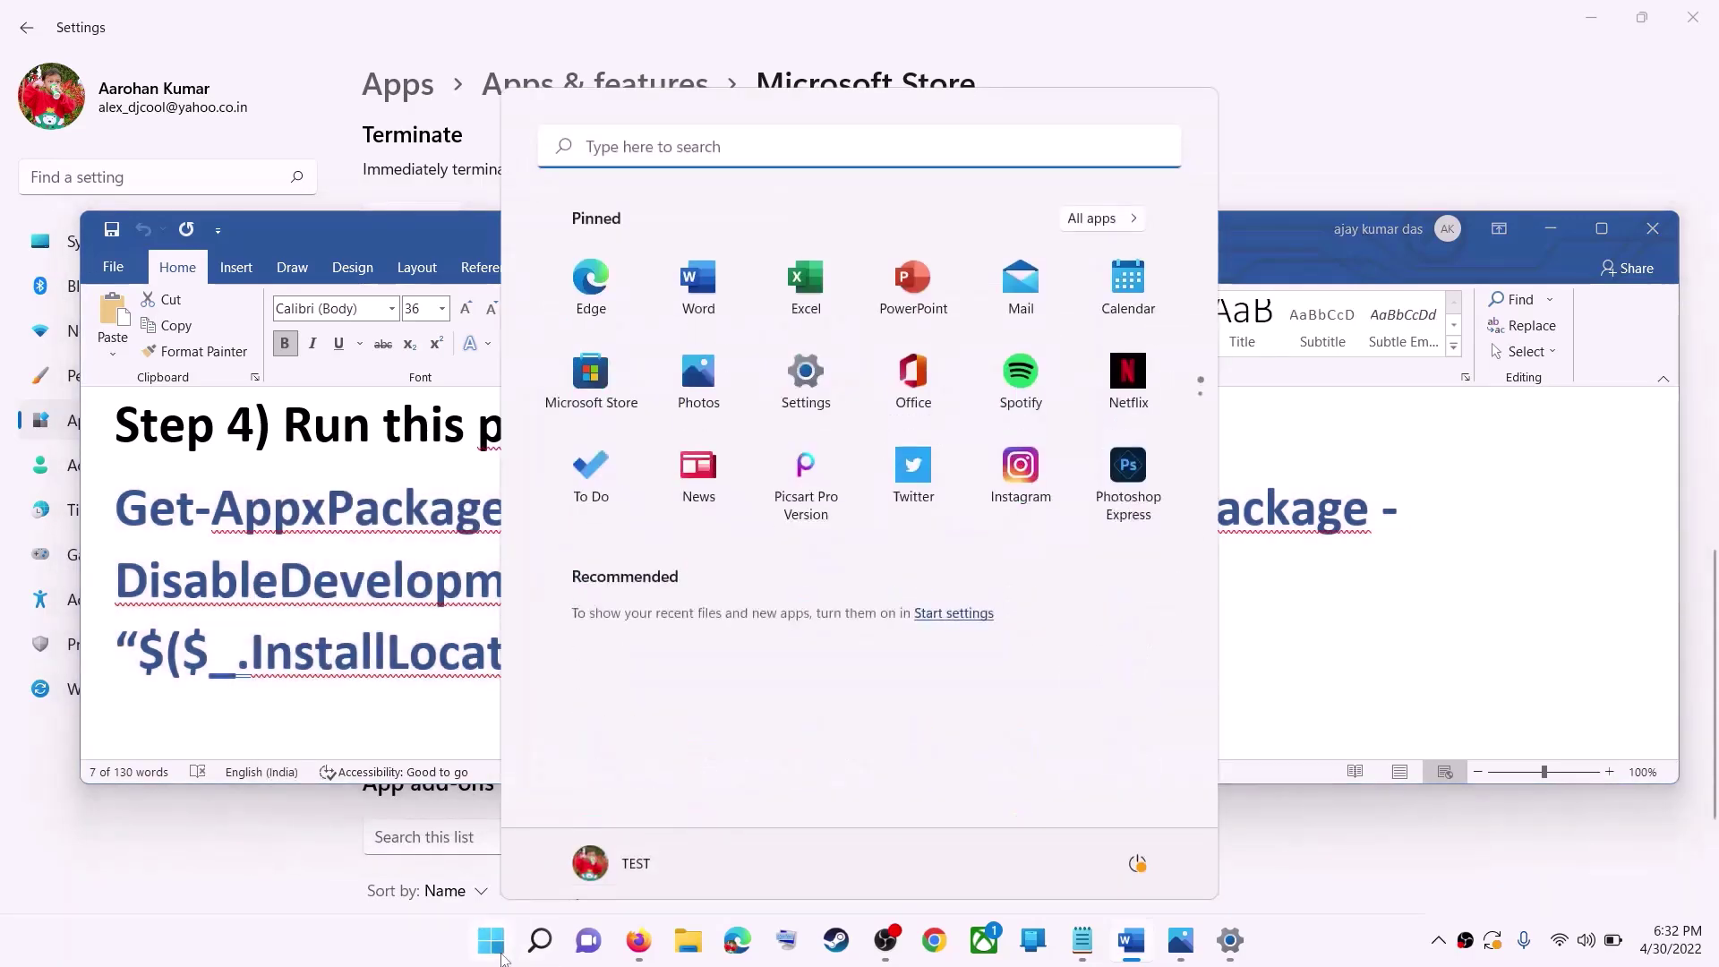
pyautogui.write('power')
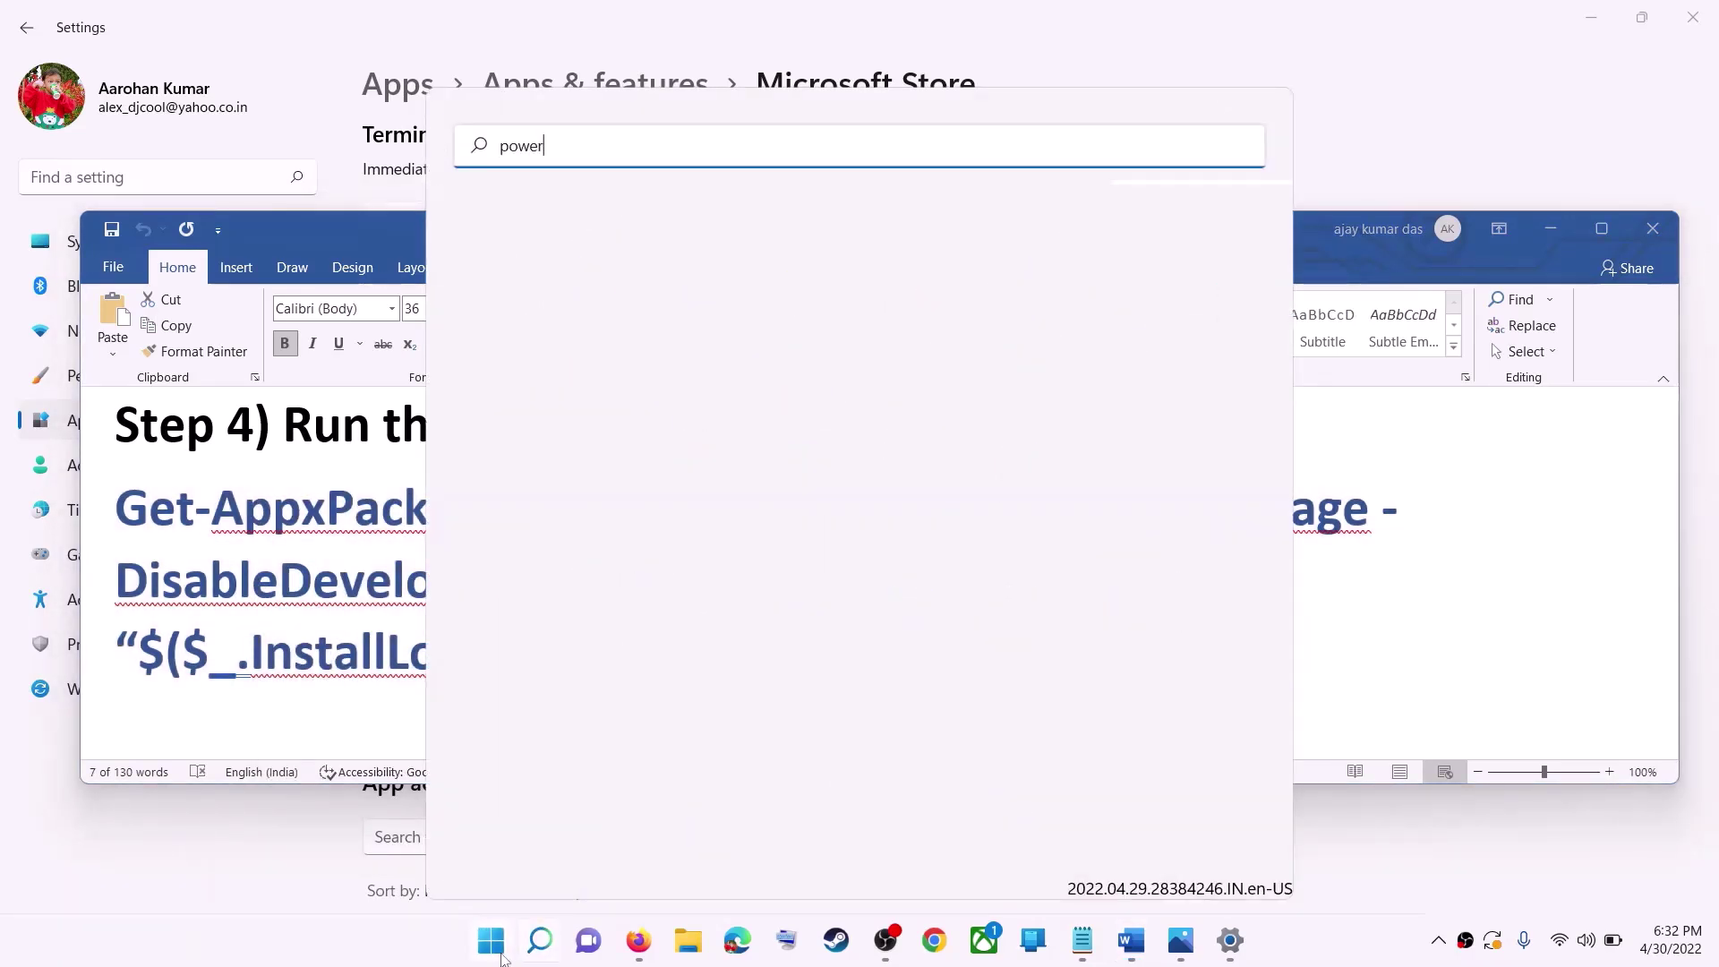
pyautogui.write('shell')
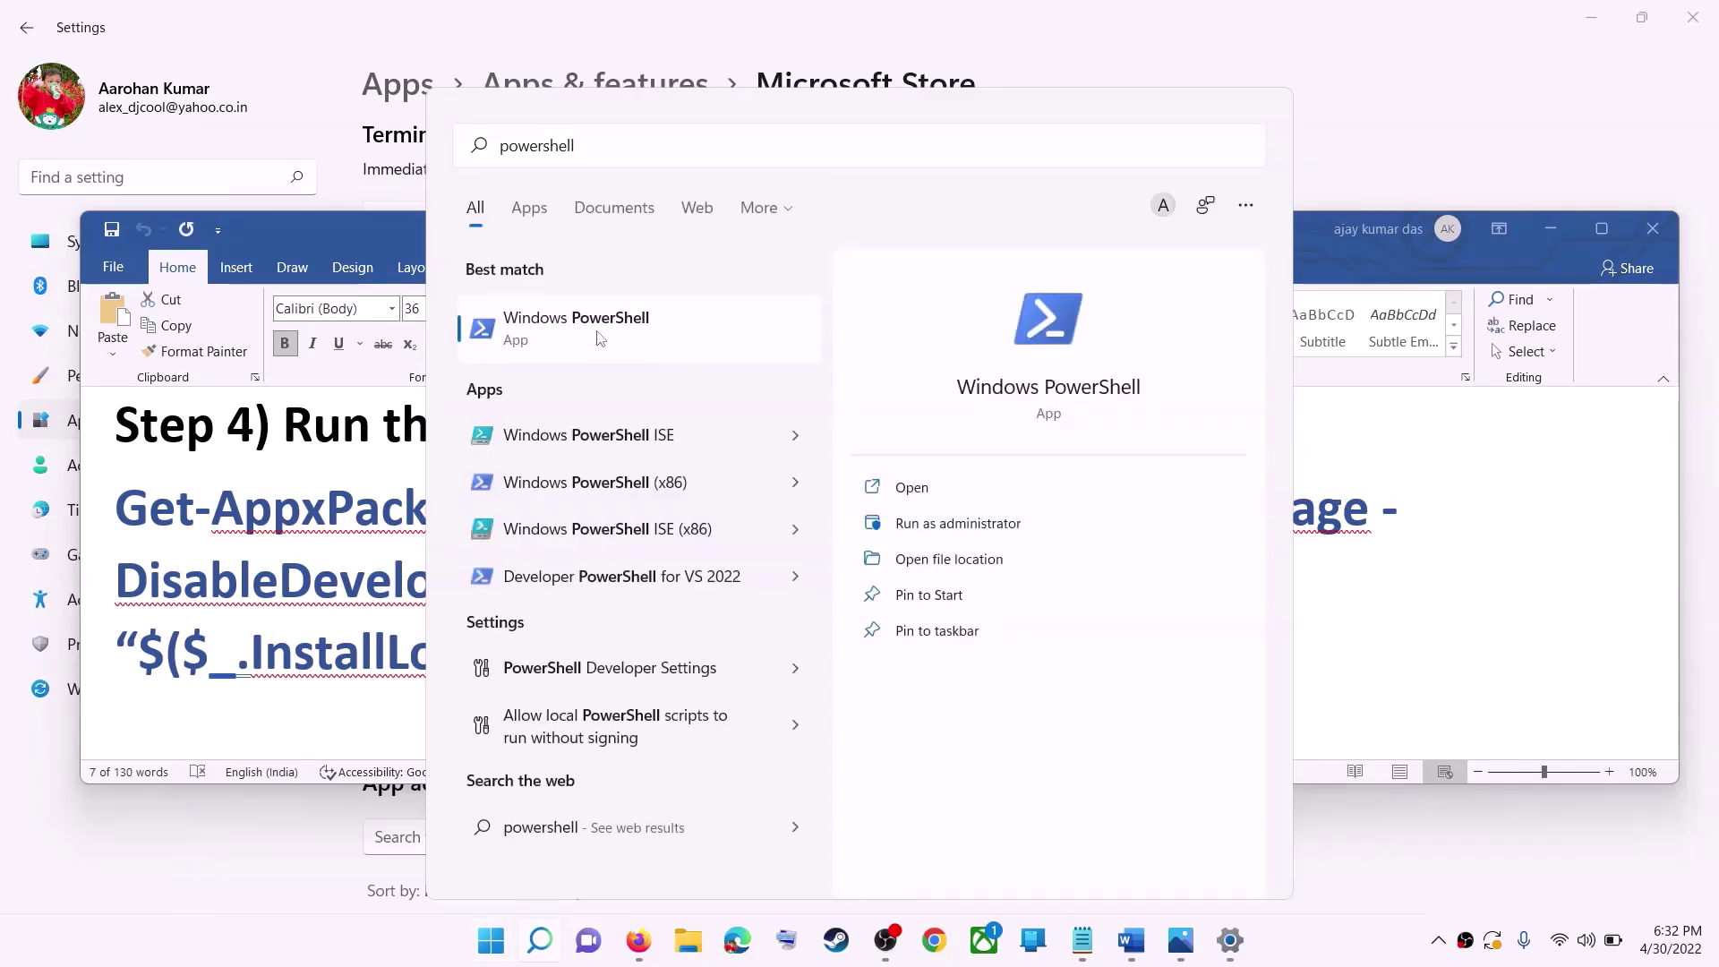
pyautogui.rightClick(595, 337)
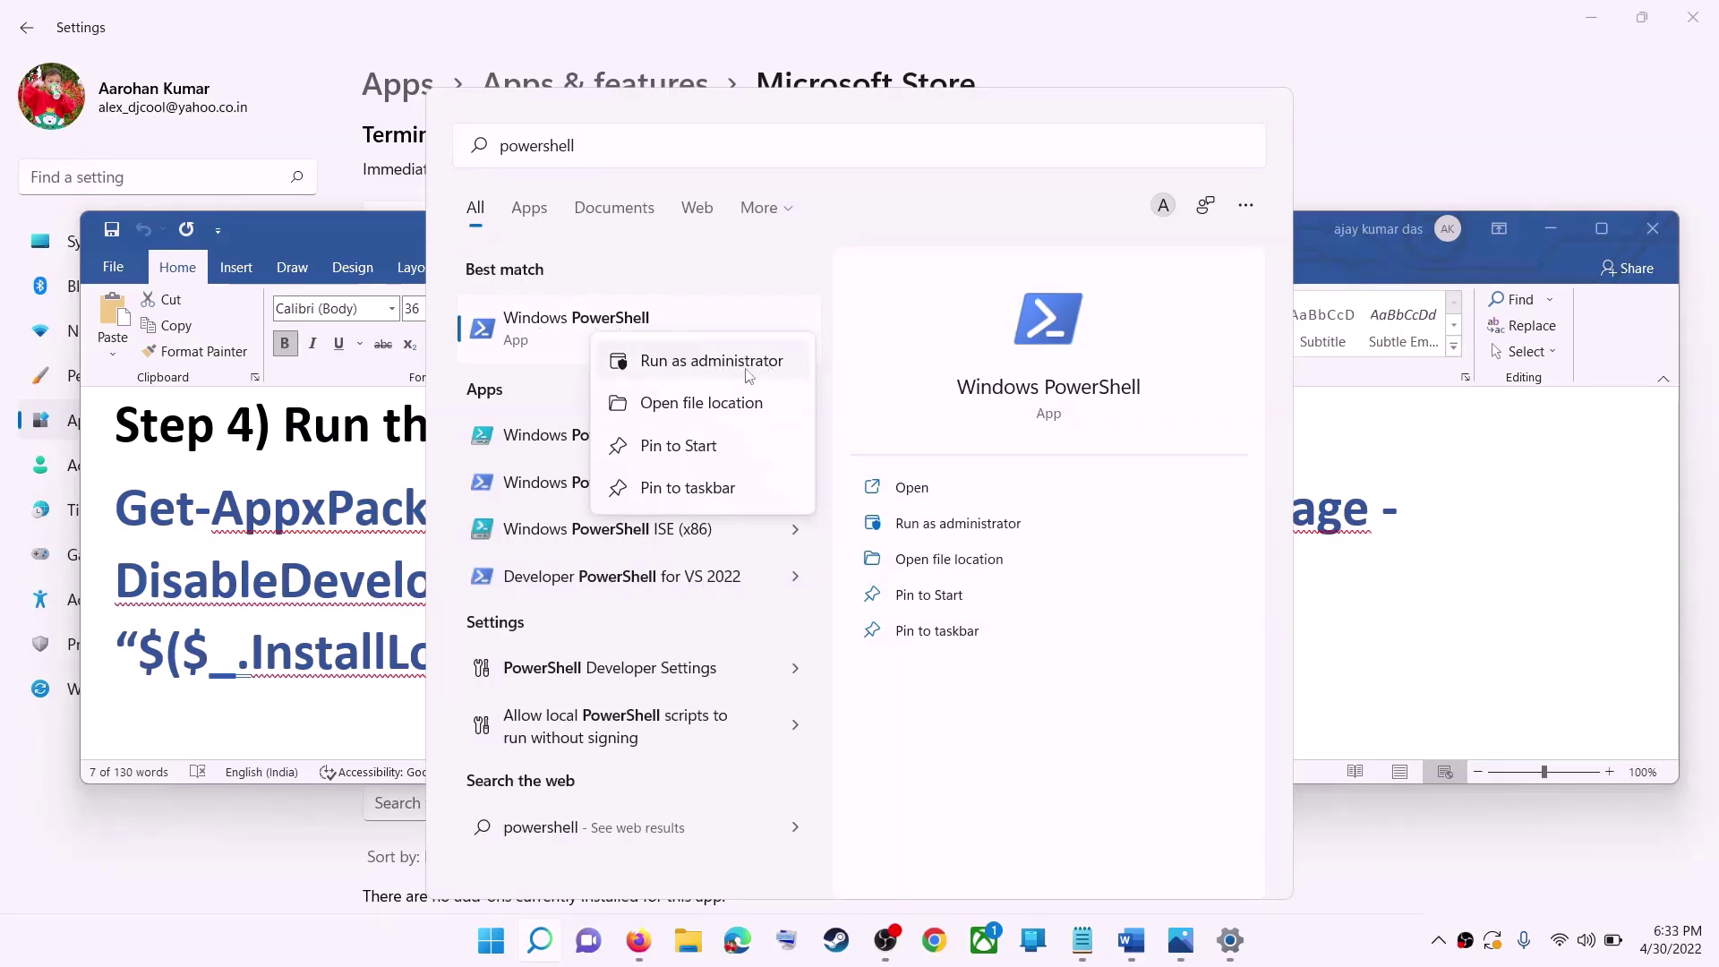
pyautogui.rightClick(675, 341)
pyautogui.click(748, 359)
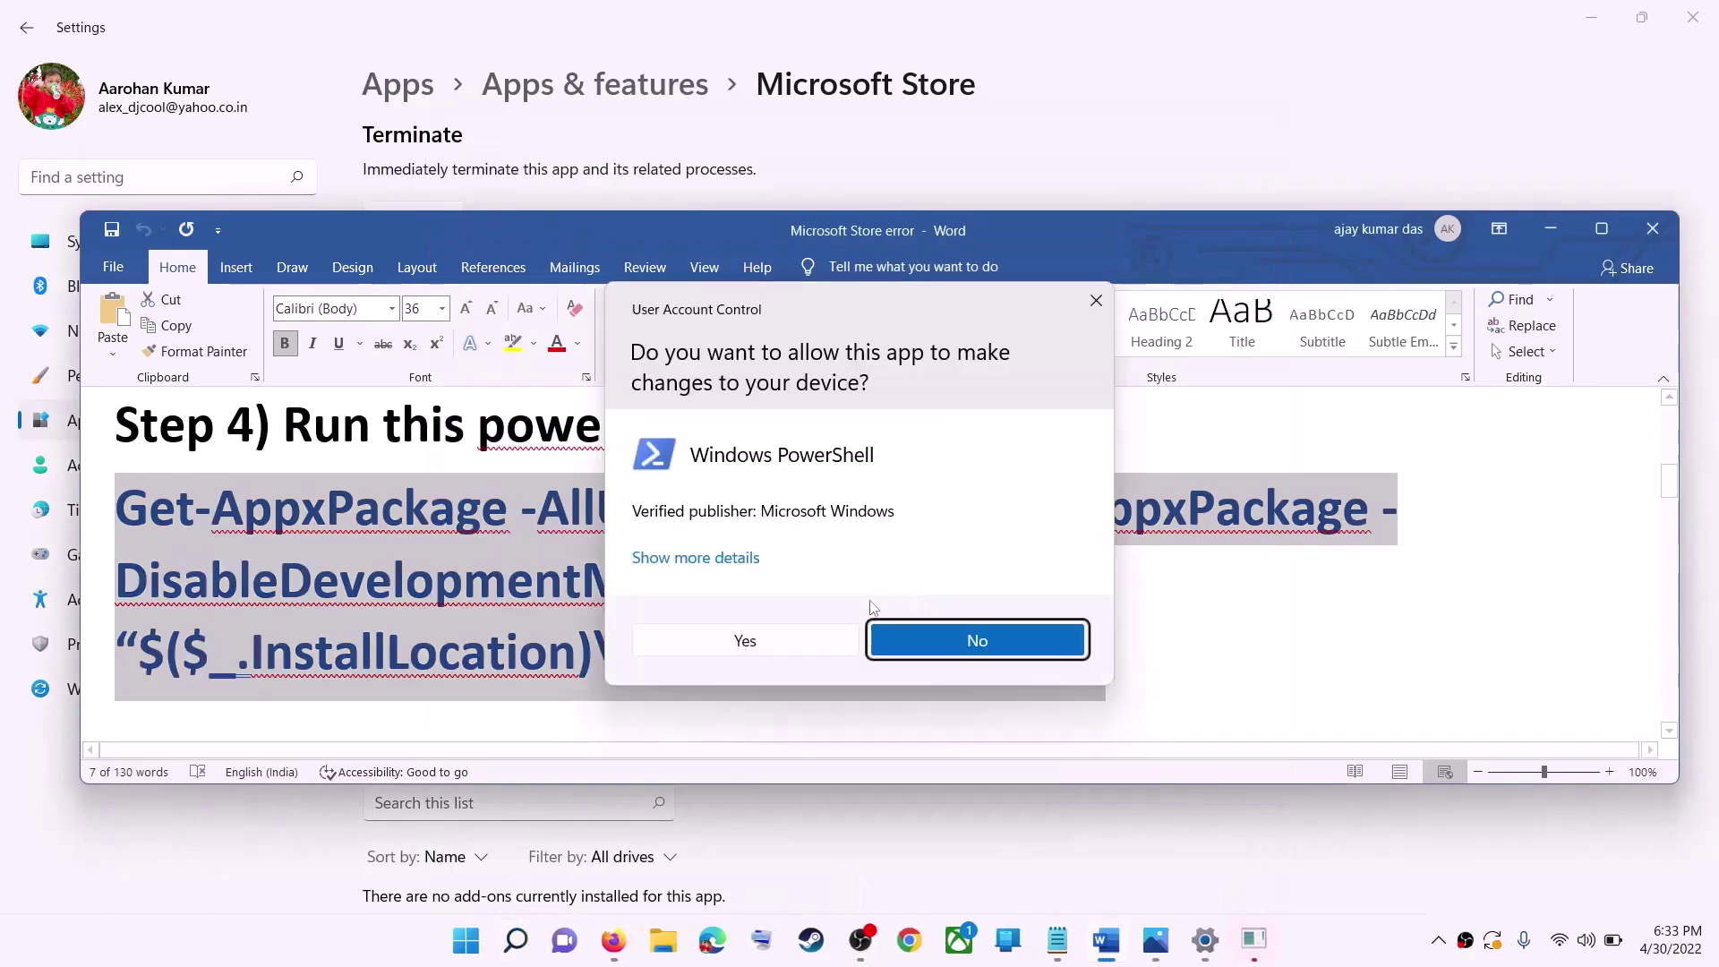
# Approve the UAC prompt, then paste and run the Get-AppxPackage command in admin PowerShell.
pyautogui.click(748, 640)
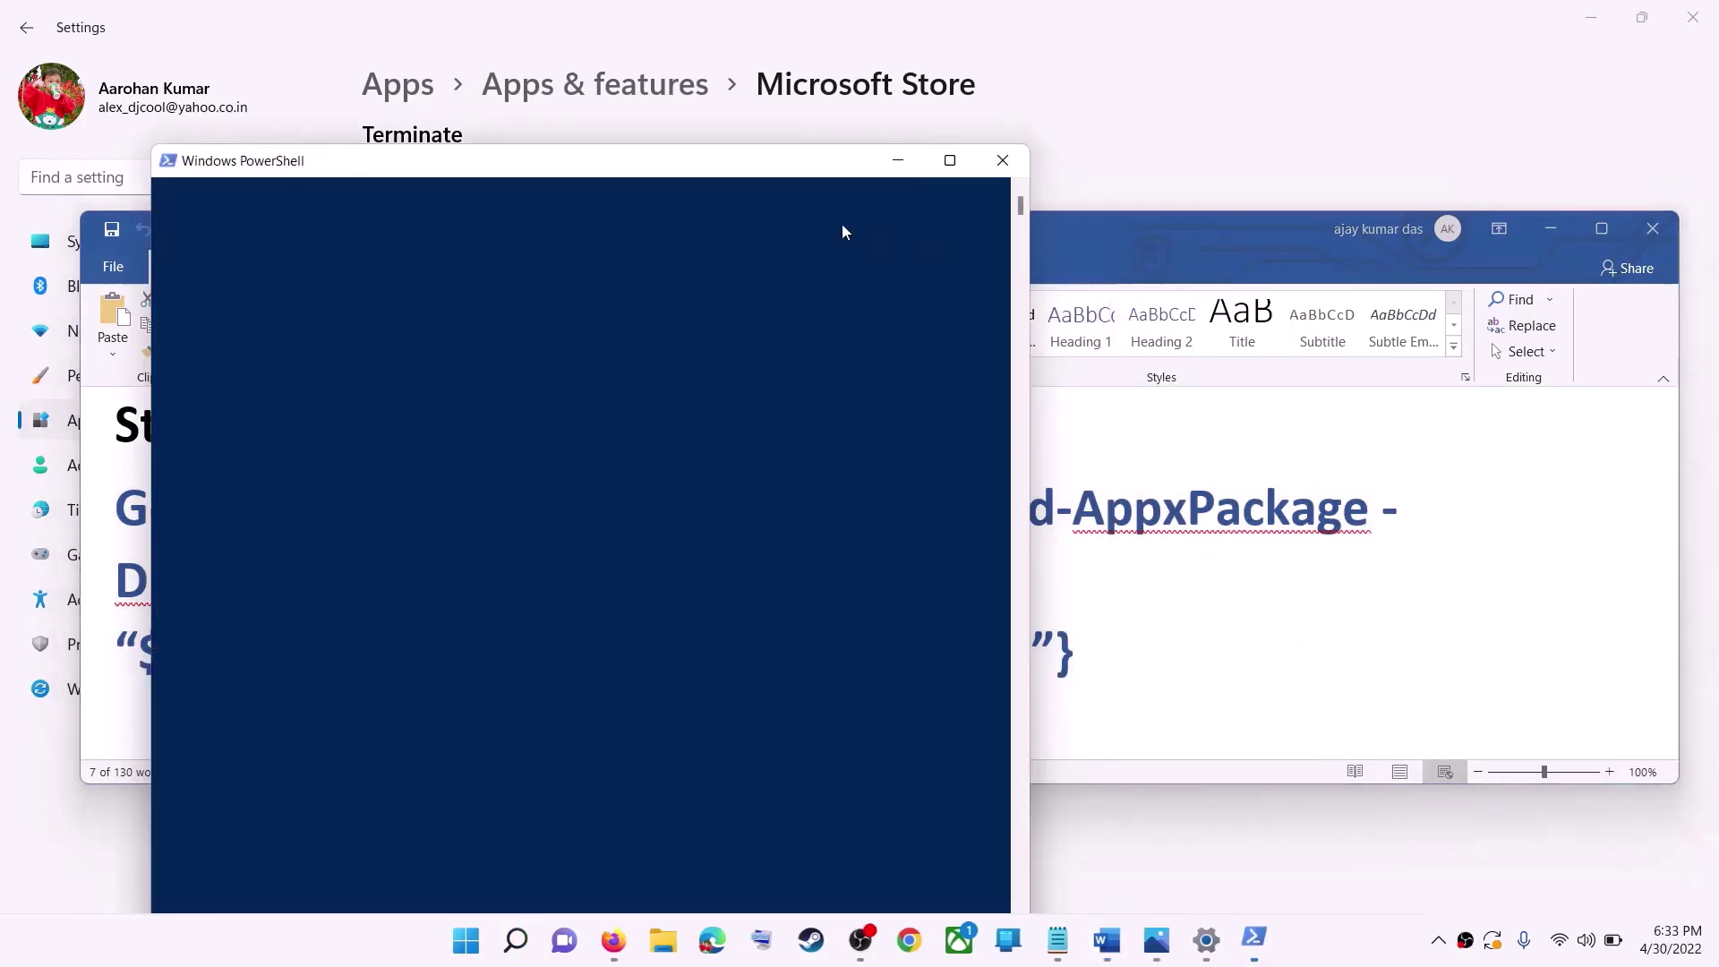
pyautogui.hotkey('ctrl', 'v')
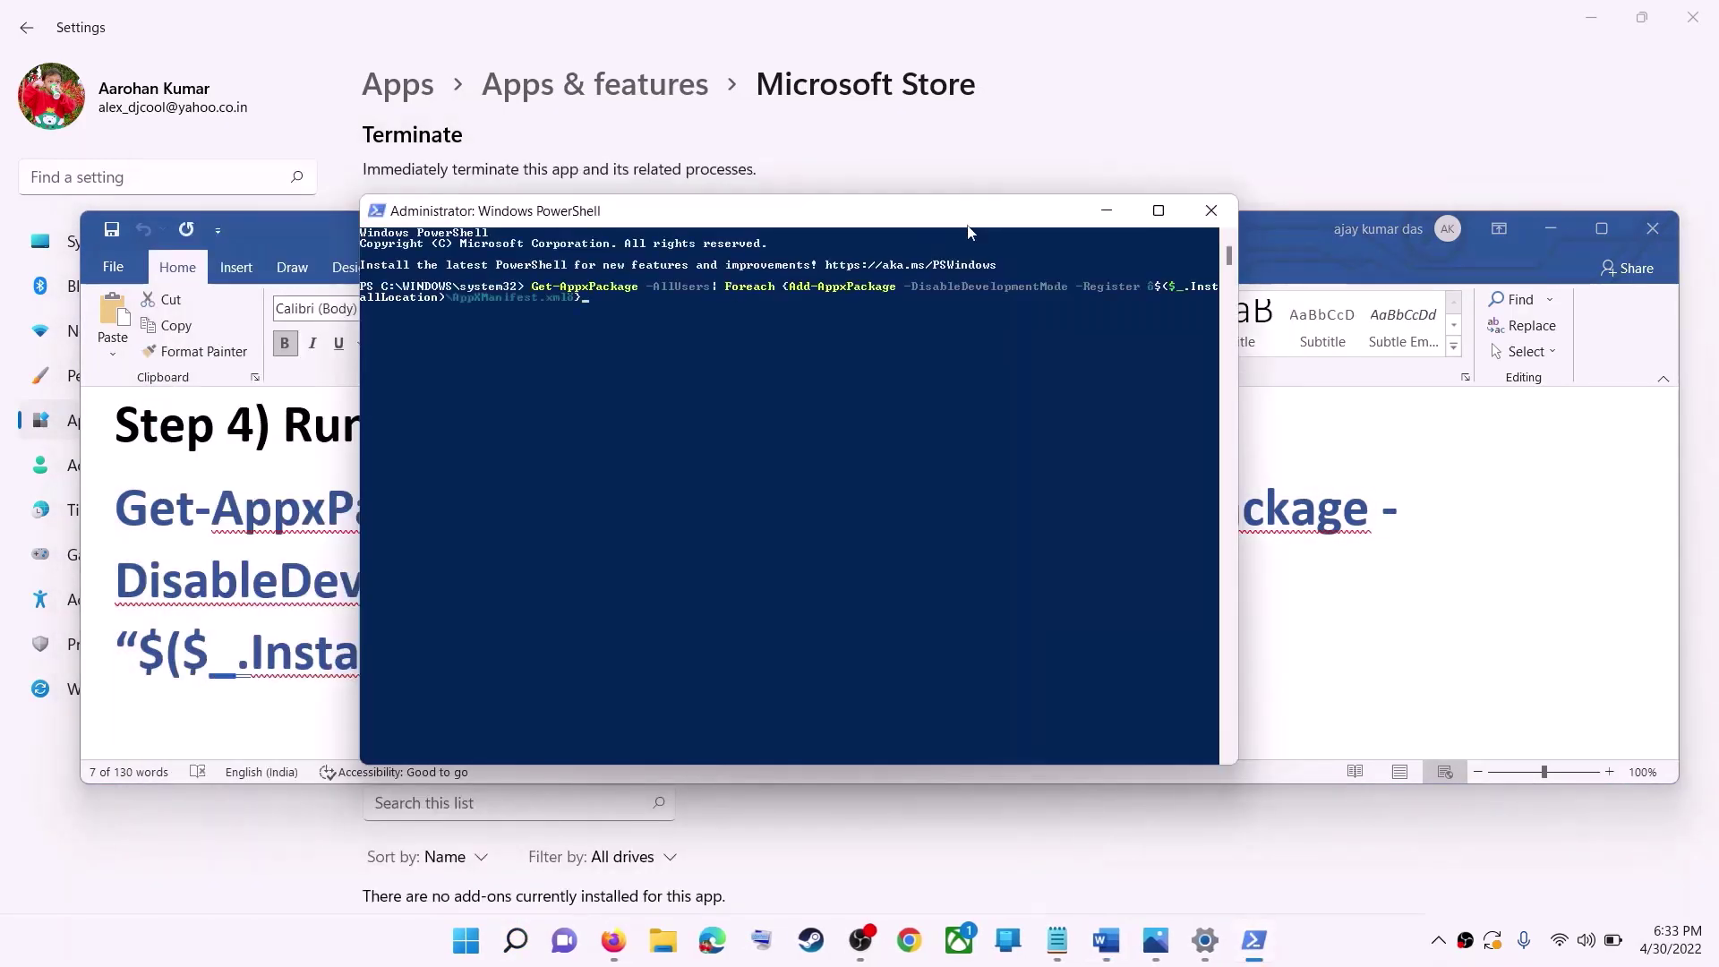
pyautogui.press('Return')
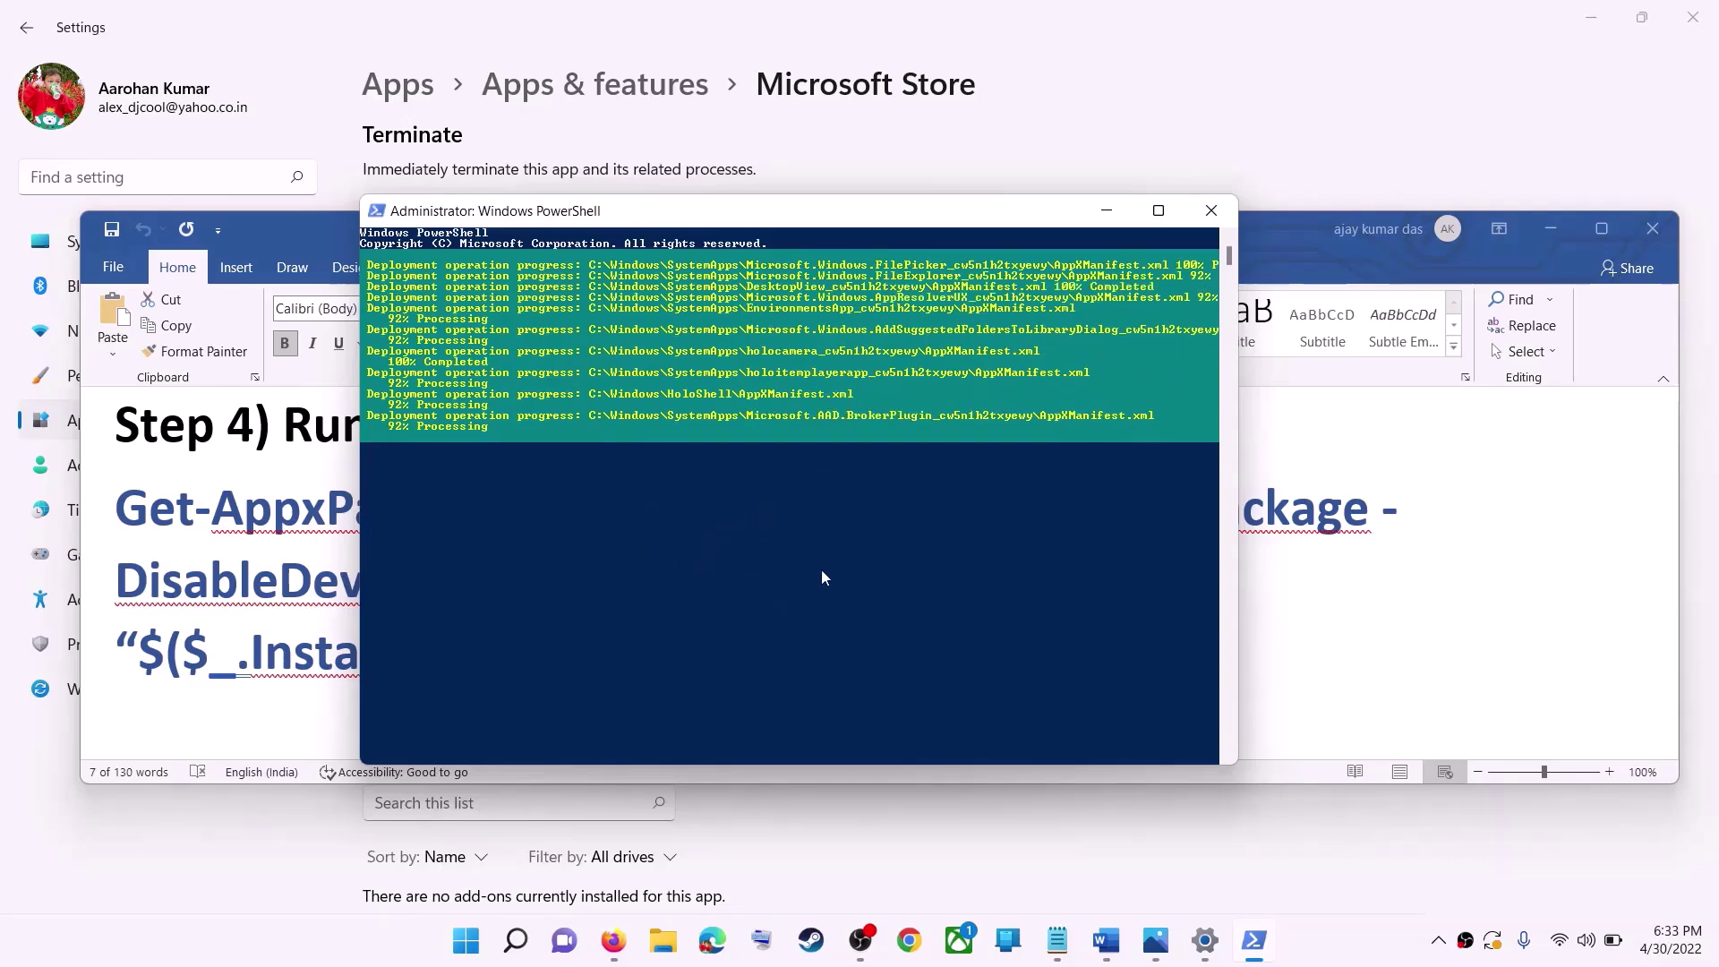
pyautogui.click(1340, 945)
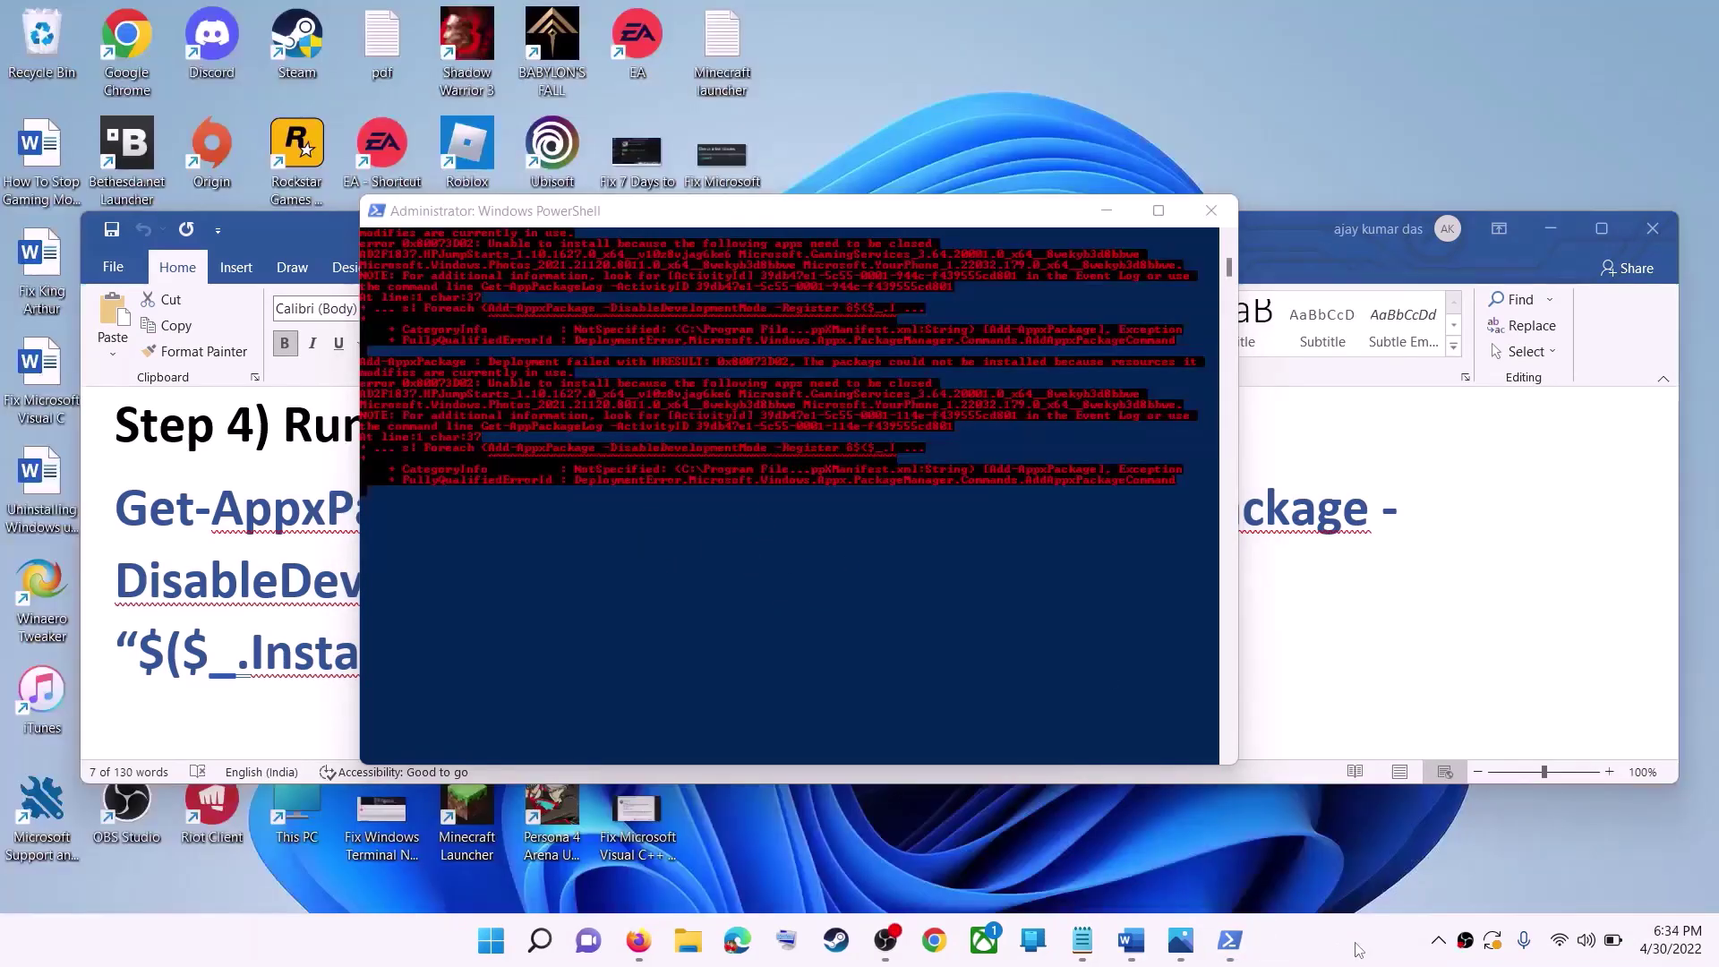
# Close PowerShell and scroll the Word notes to Step 5's Microsoft Store local cache path.
pyautogui.click(1208, 213)
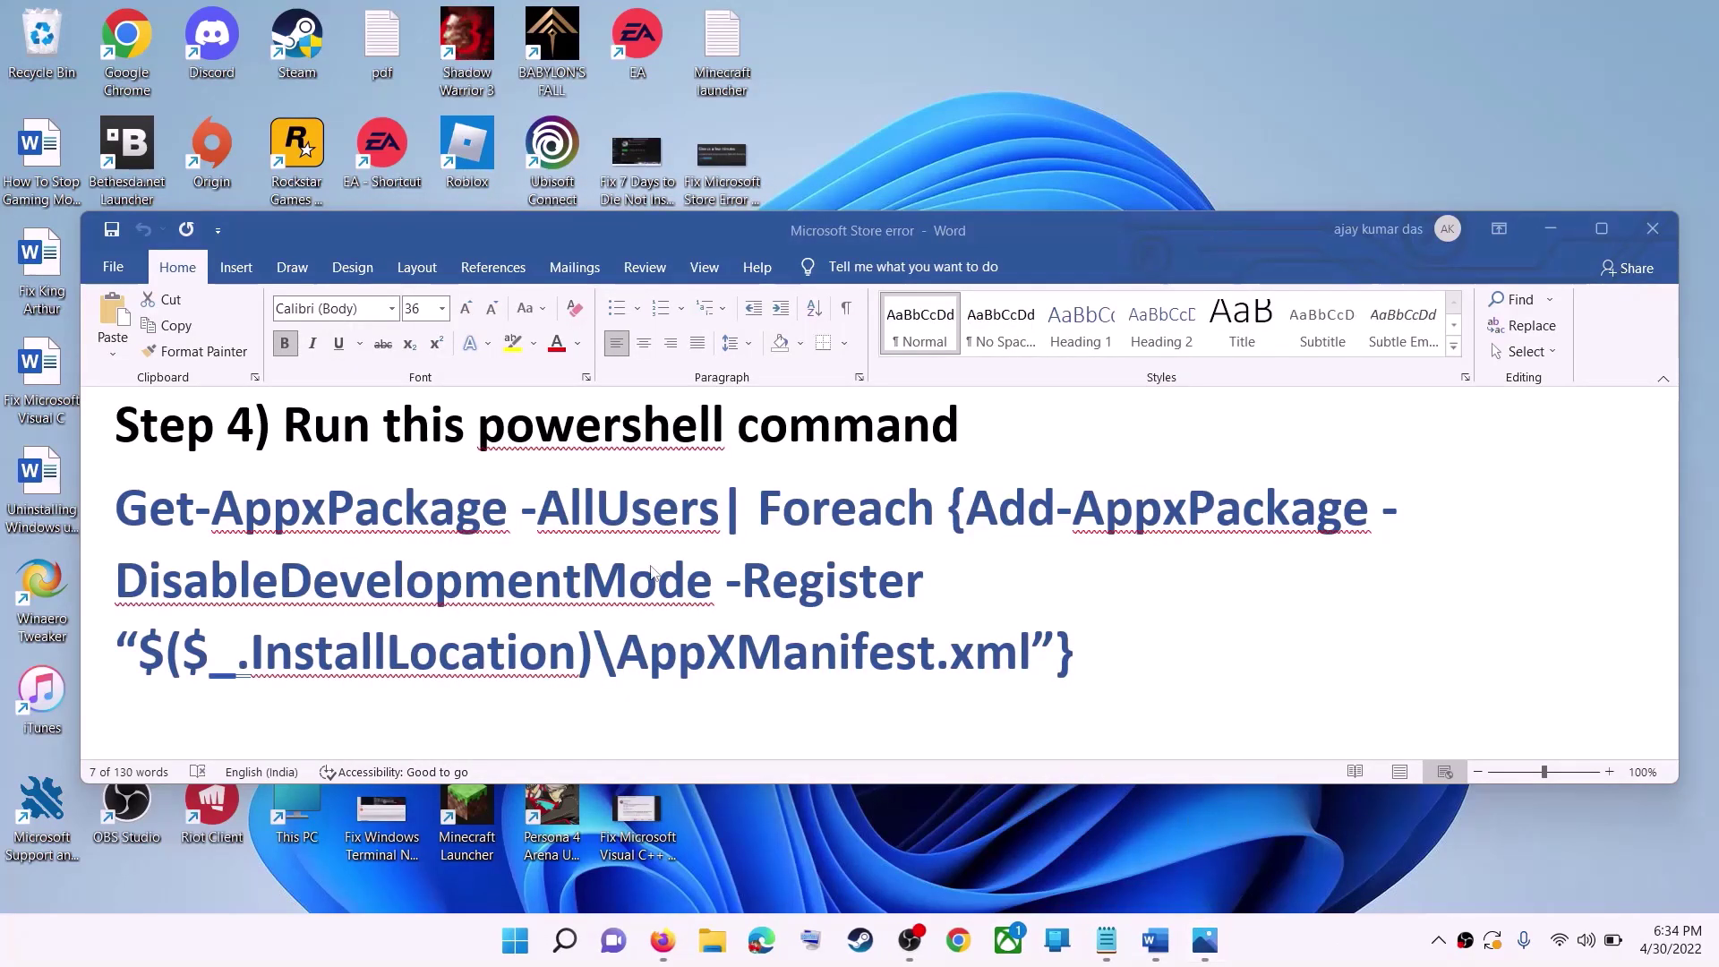
pyautogui.tripleClick(717, 569)
pyautogui.scroll(-5, 680, 555)
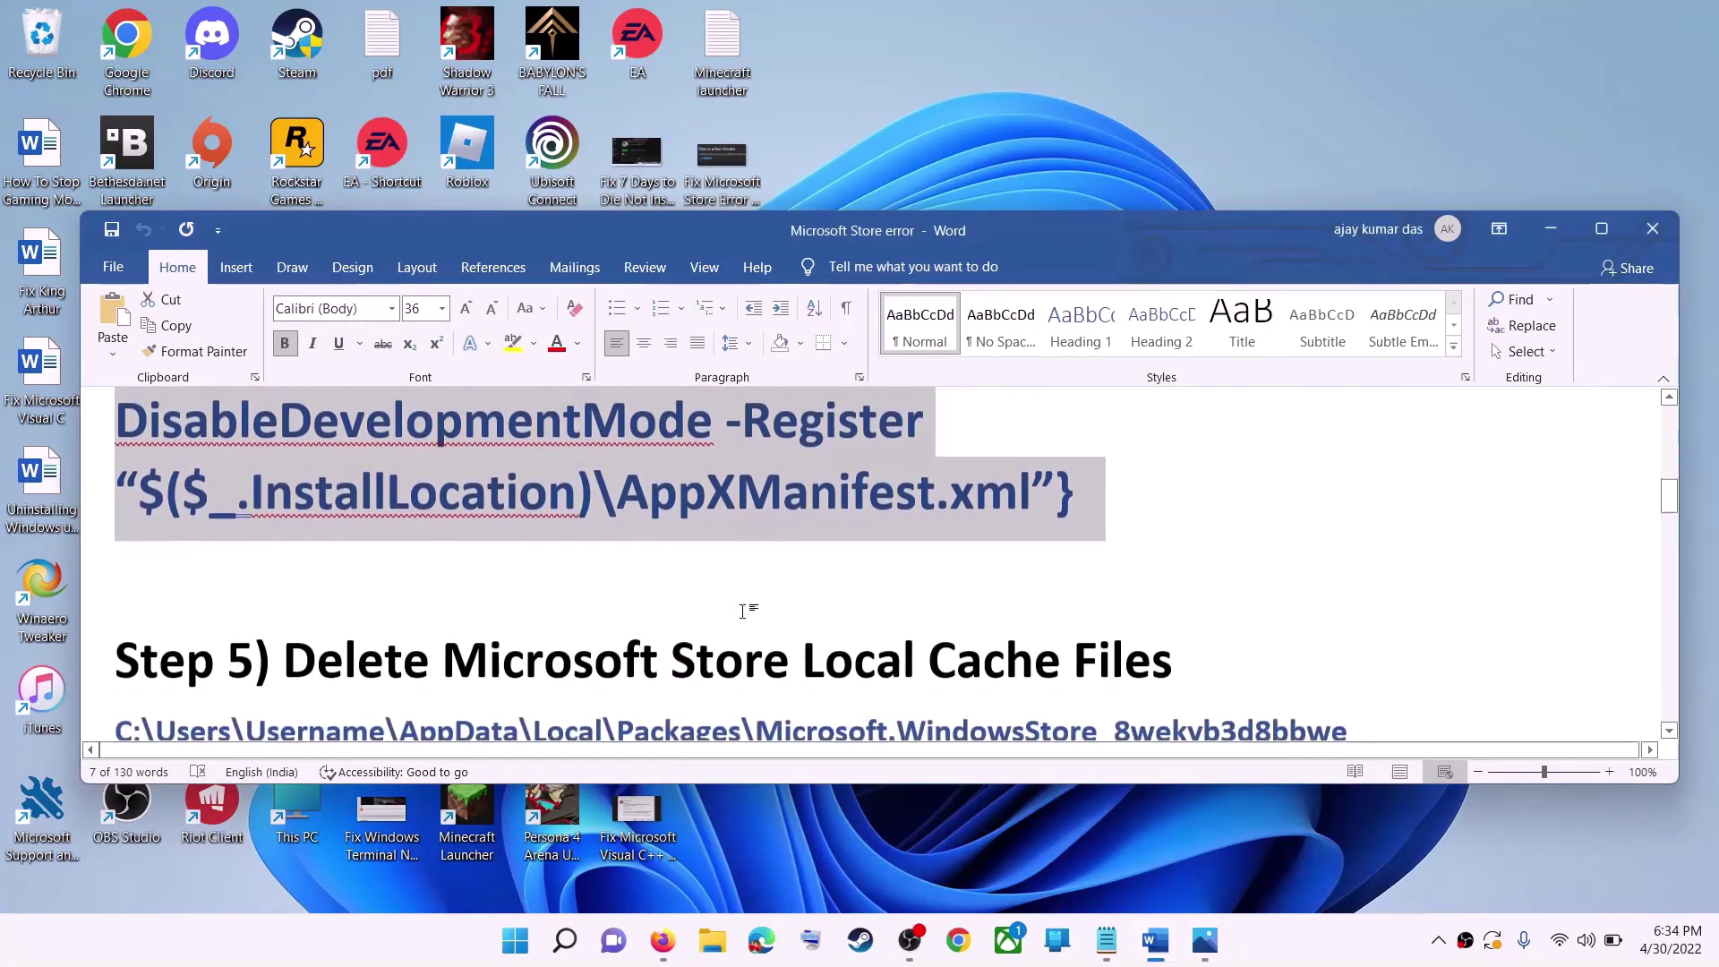
pyautogui.scroll(1, 659, 537)
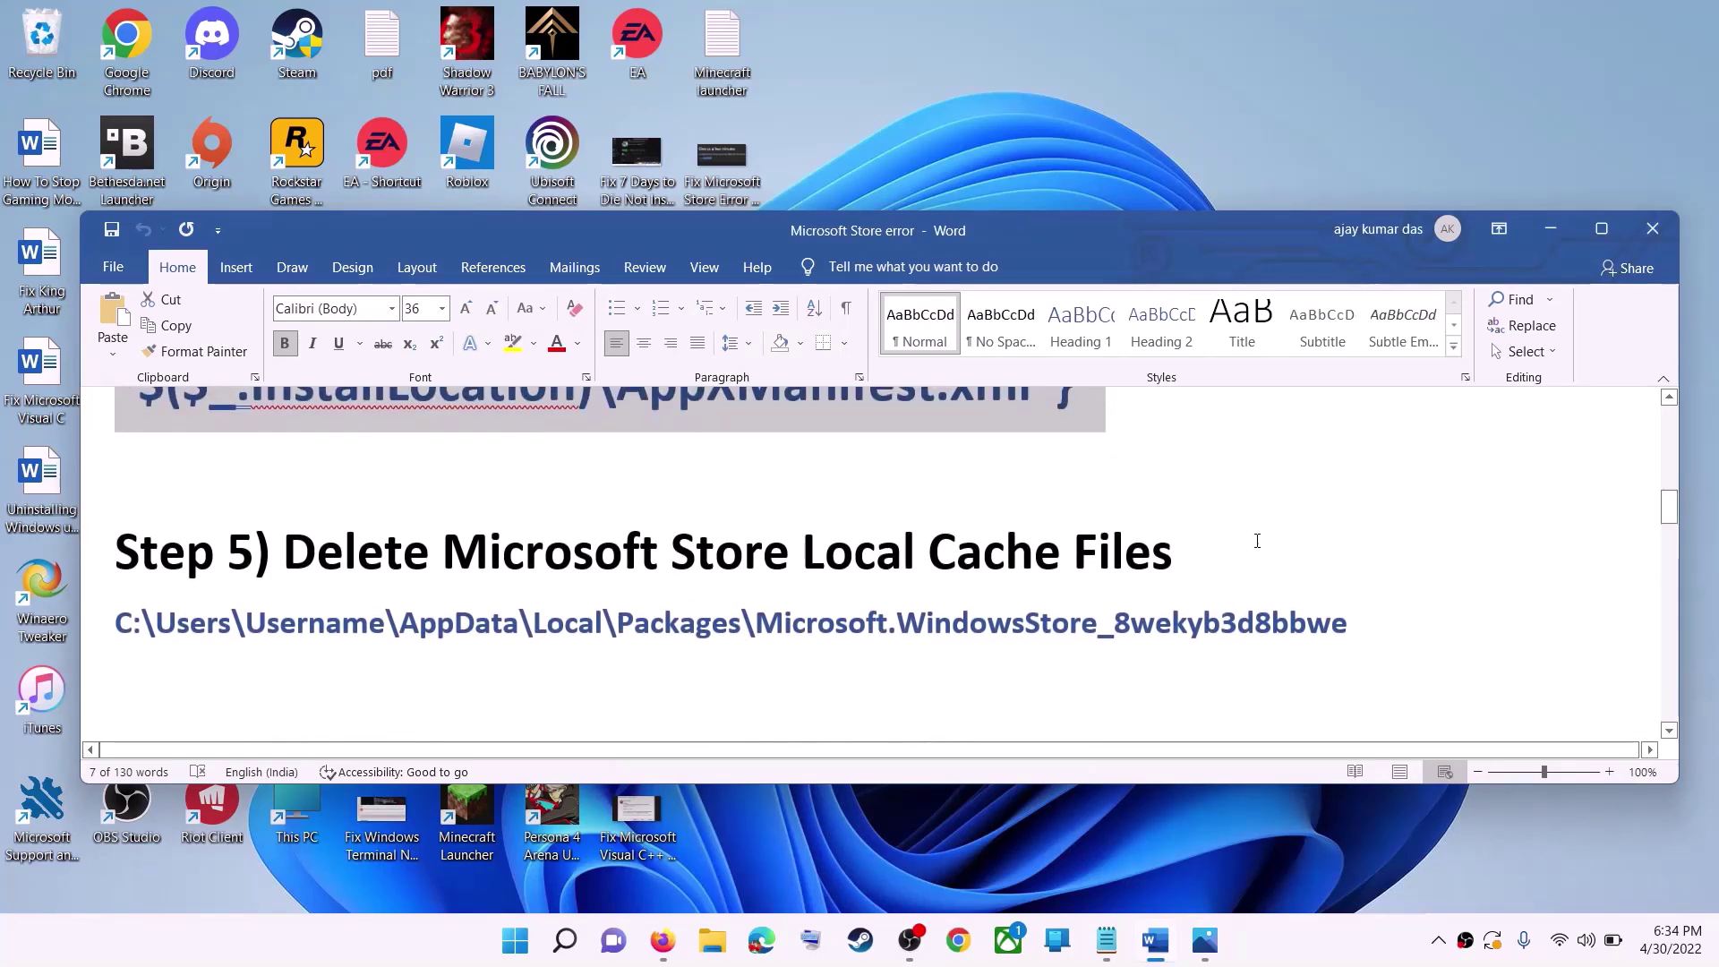
pyautogui.click(712, 940)
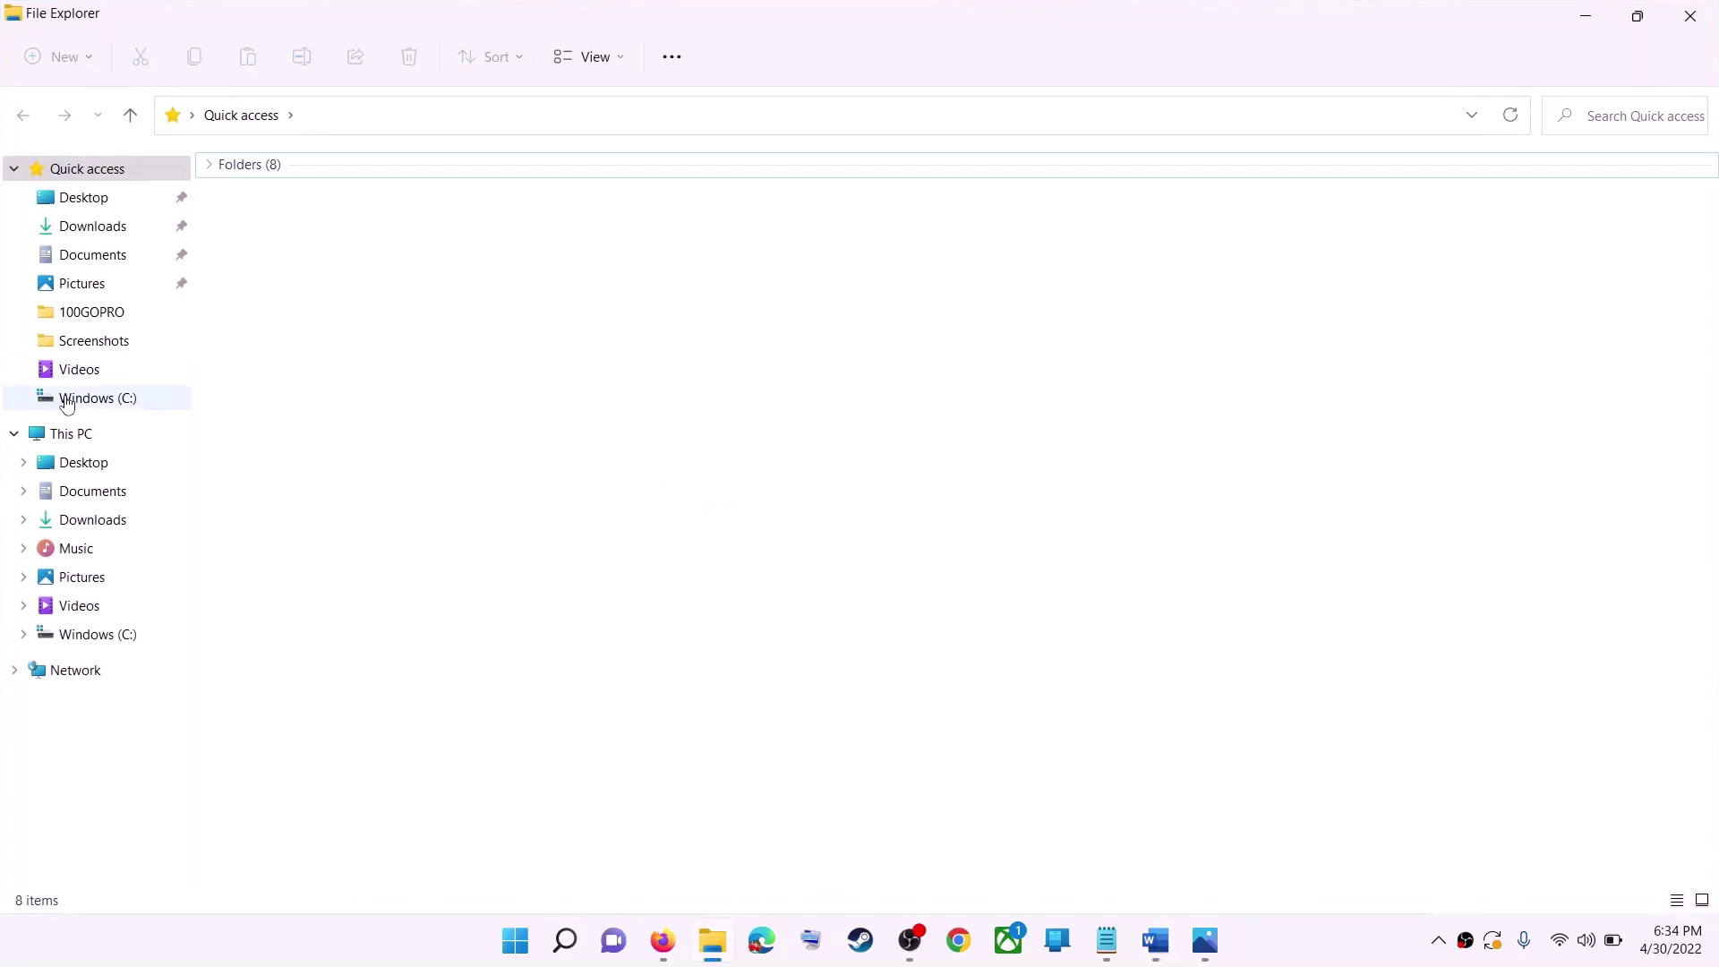
# Navigate File Explorer through This PC, Windows (C:) and Users into the user's profile folder.
pyautogui.click(67, 400)
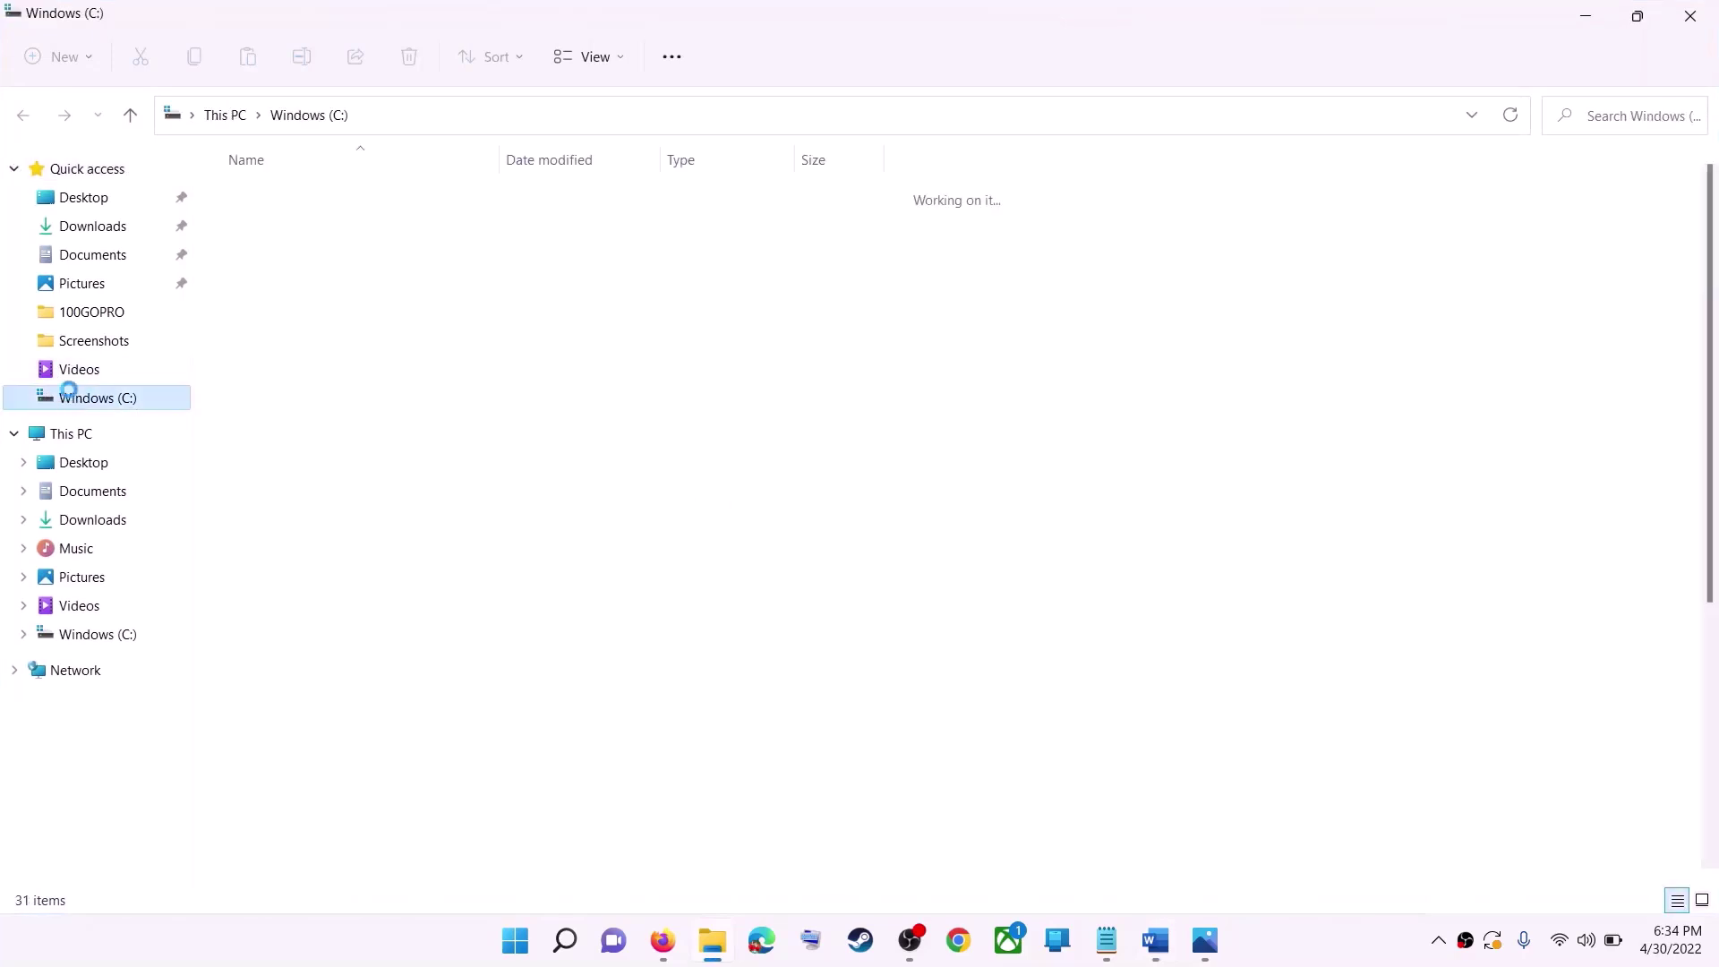
pyautogui.click(65, 433)
pyautogui.click(375, 377)
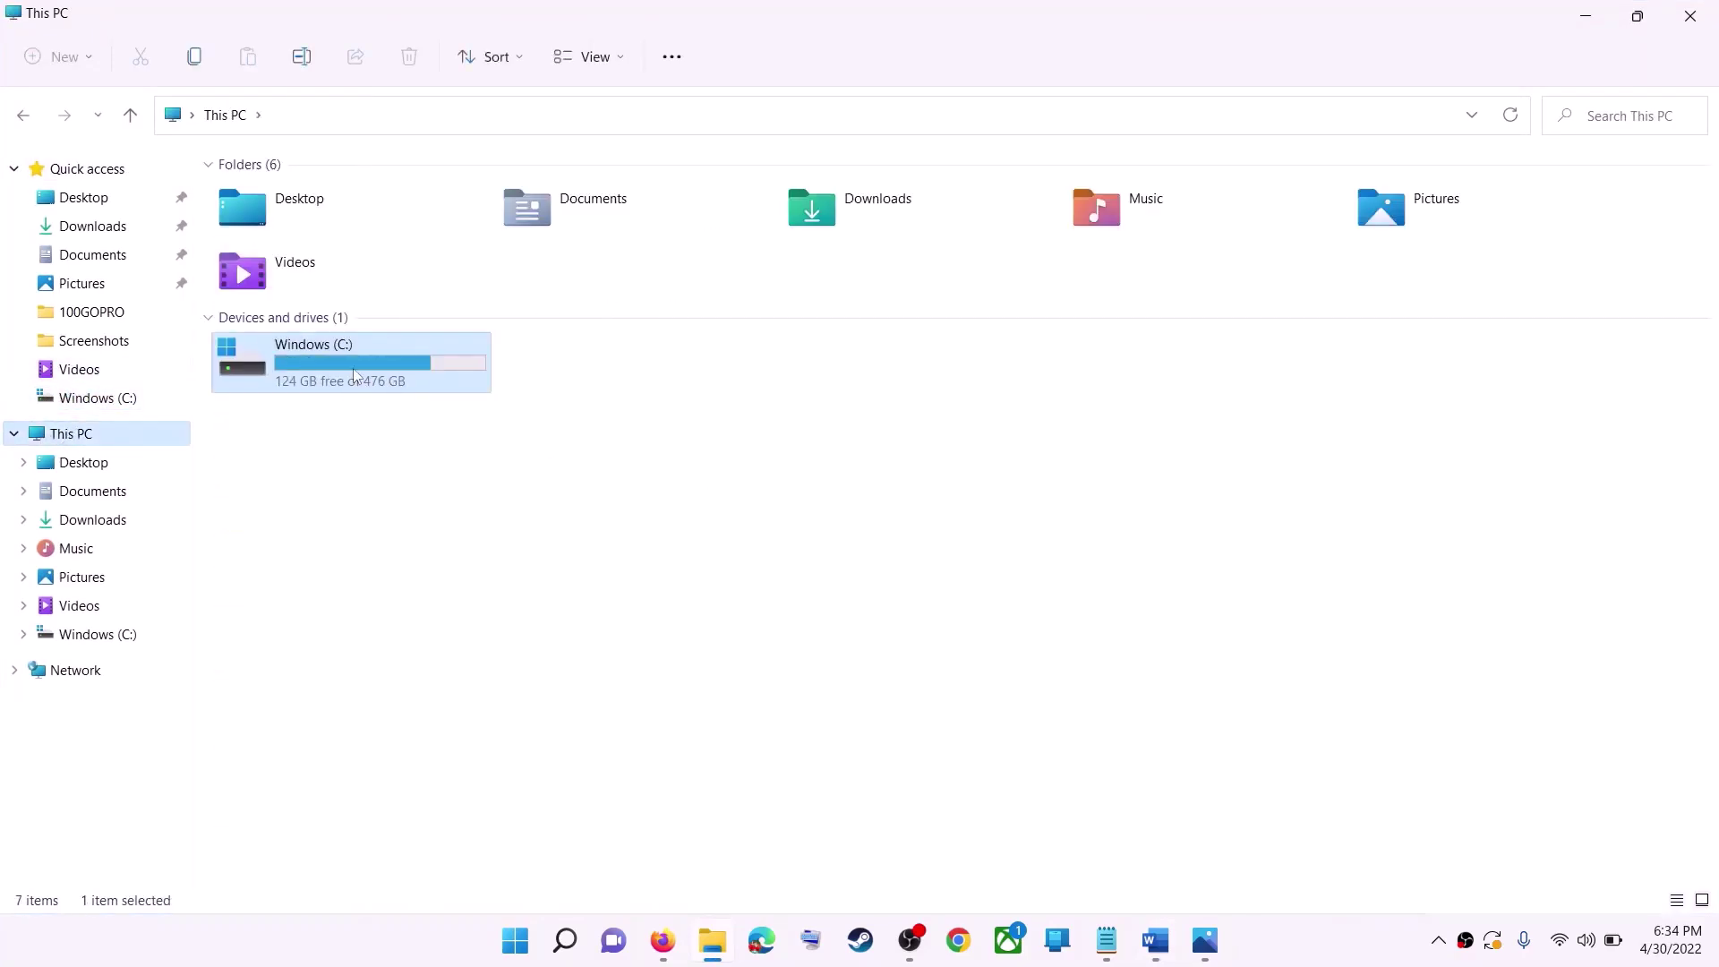
pyautogui.doubleClick(448, 380)
pyautogui.scroll(-4, 407, 681)
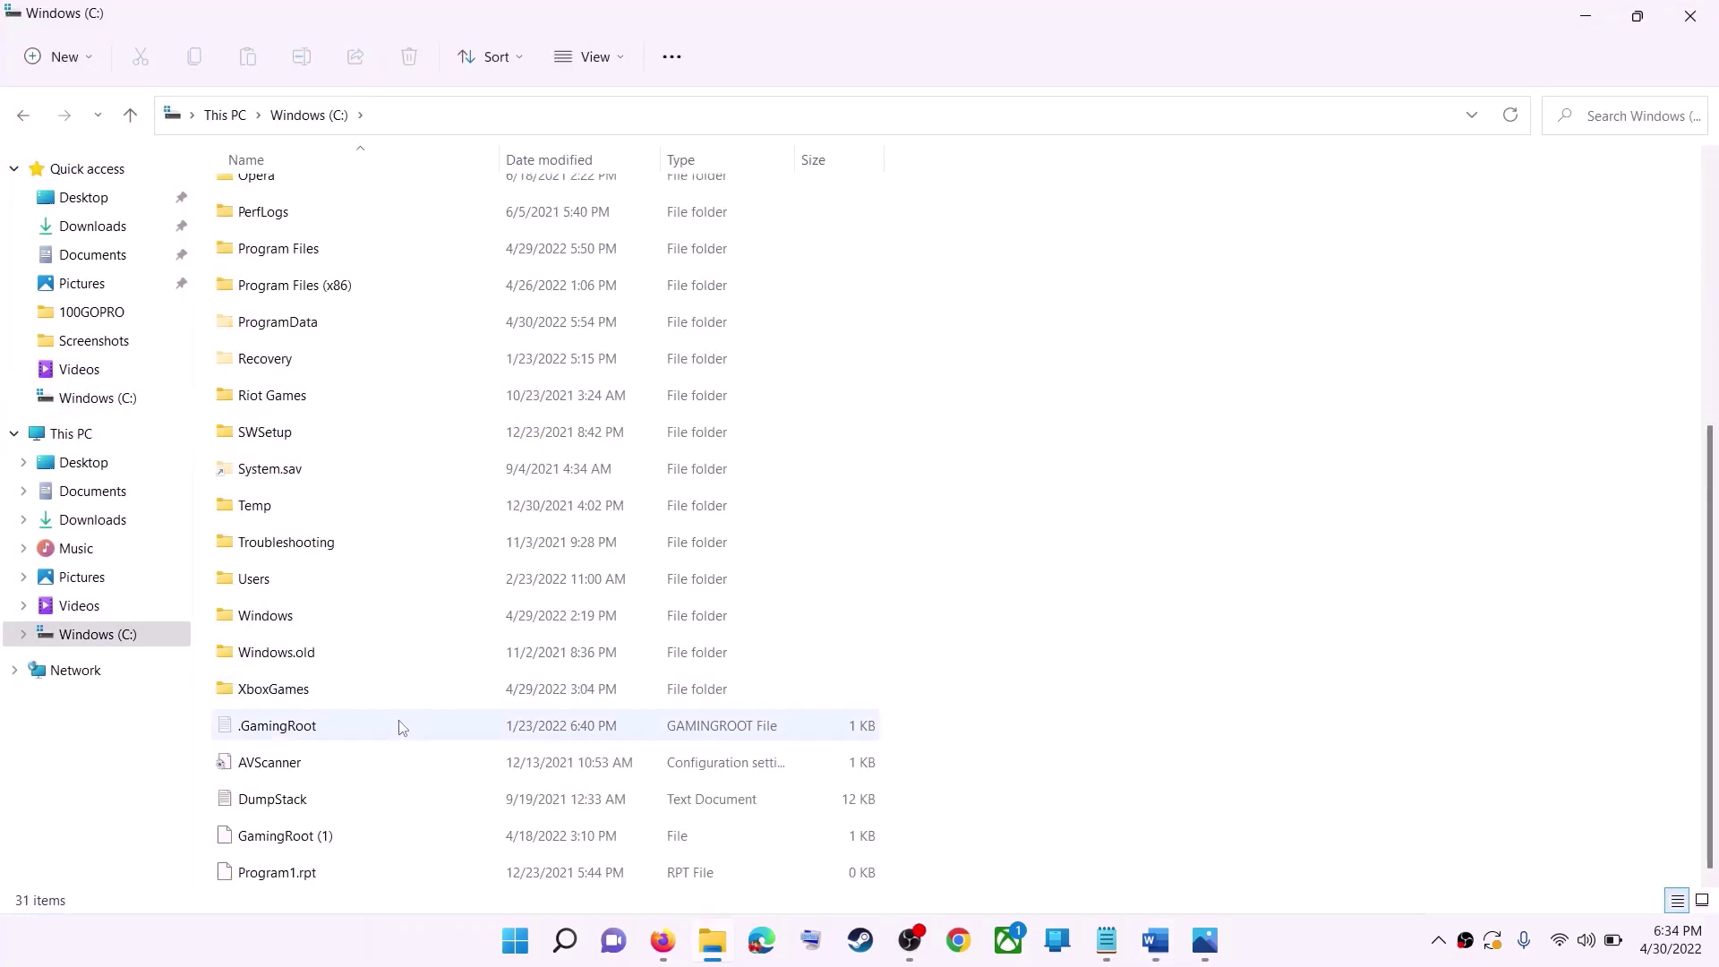
pyautogui.click(276, 586)
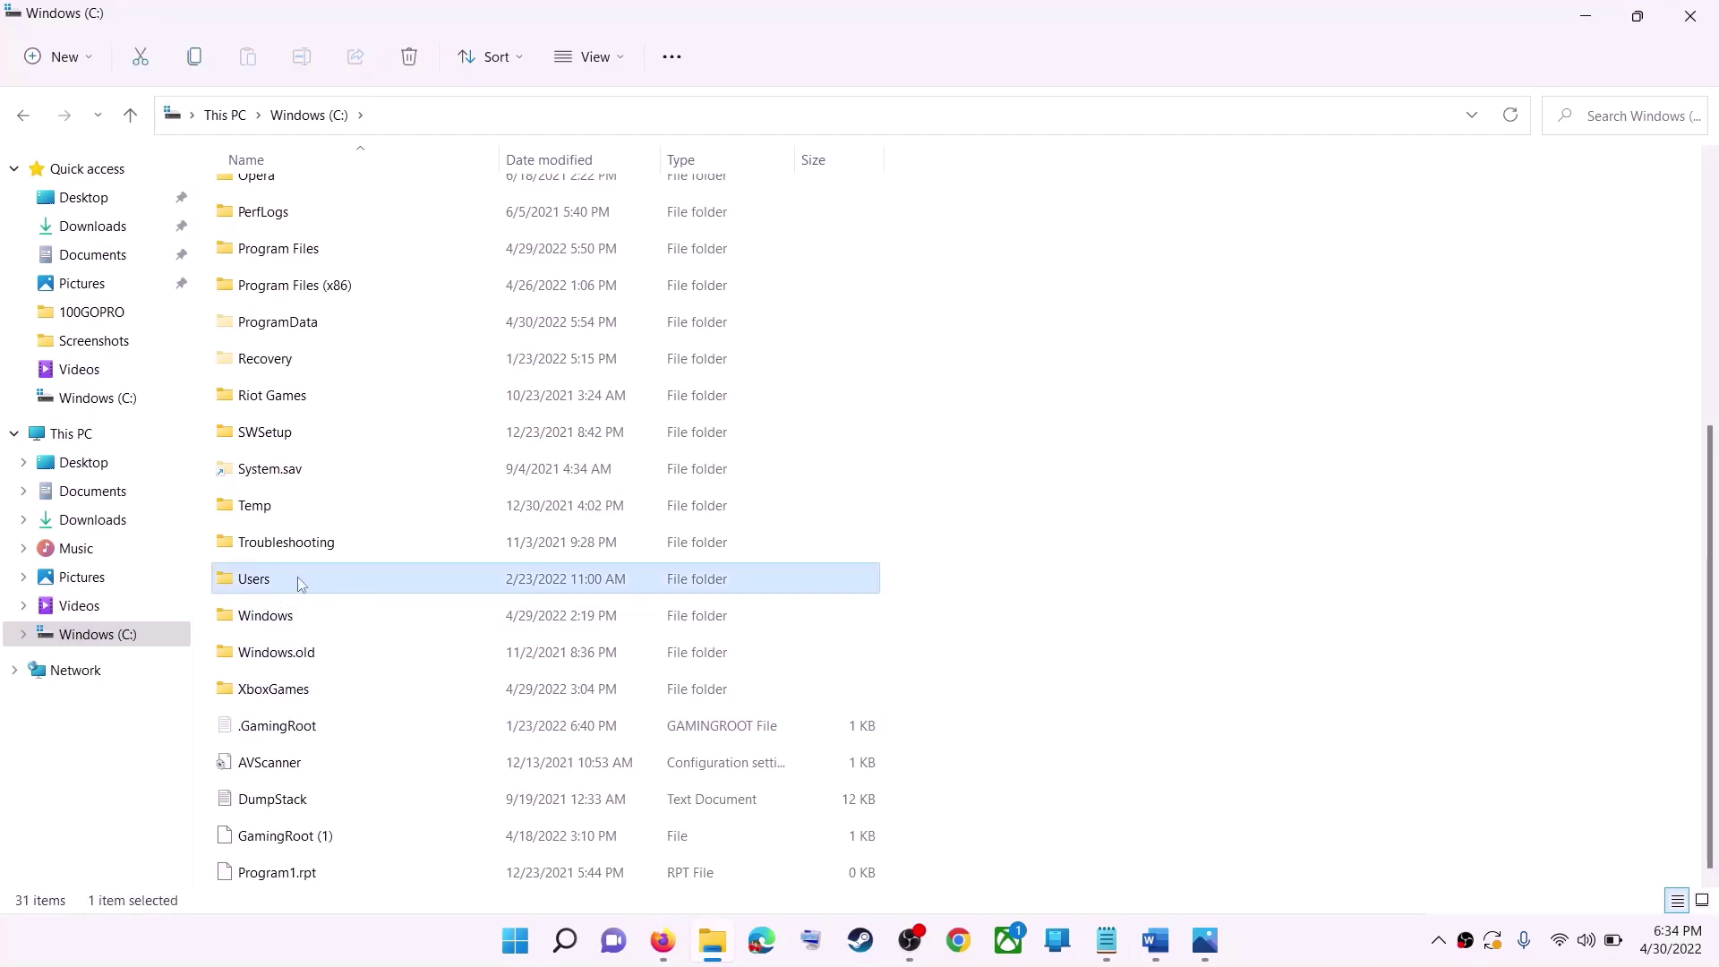
pyautogui.doubleClick(297, 576)
pyautogui.click(311, 351)
pyautogui.doubleClick(306, 351)
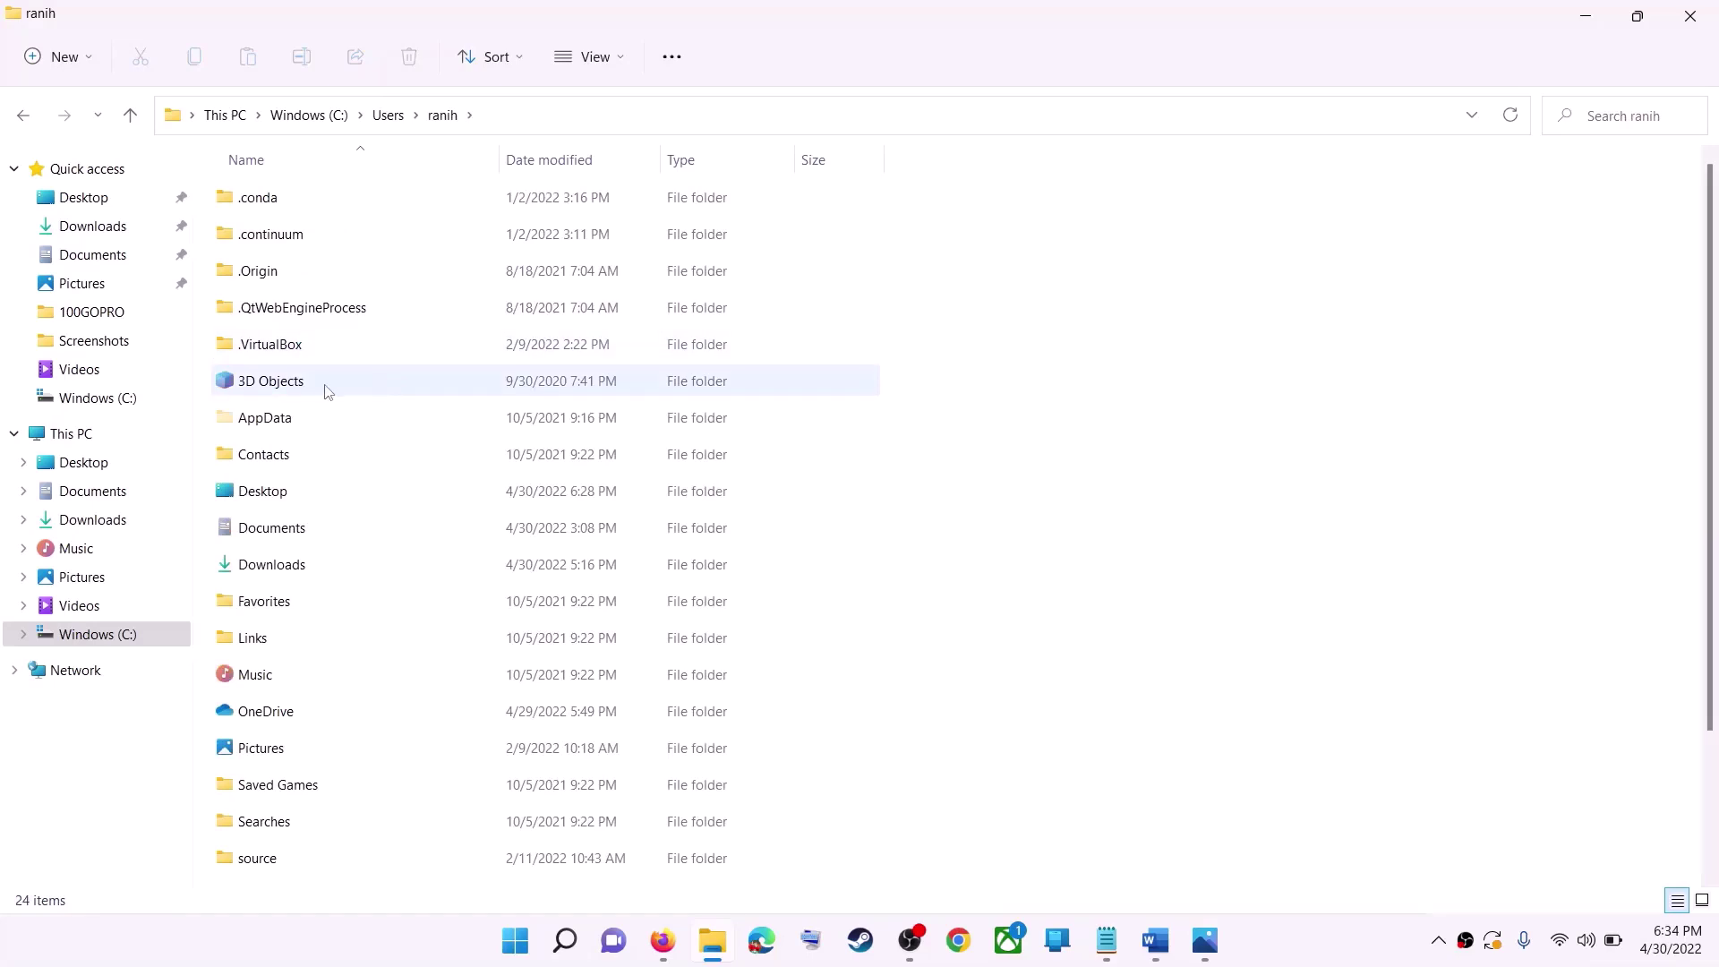
# Turn on hidden items in the View options so the AppData folder shows.
pyautogui.click(239, 428)
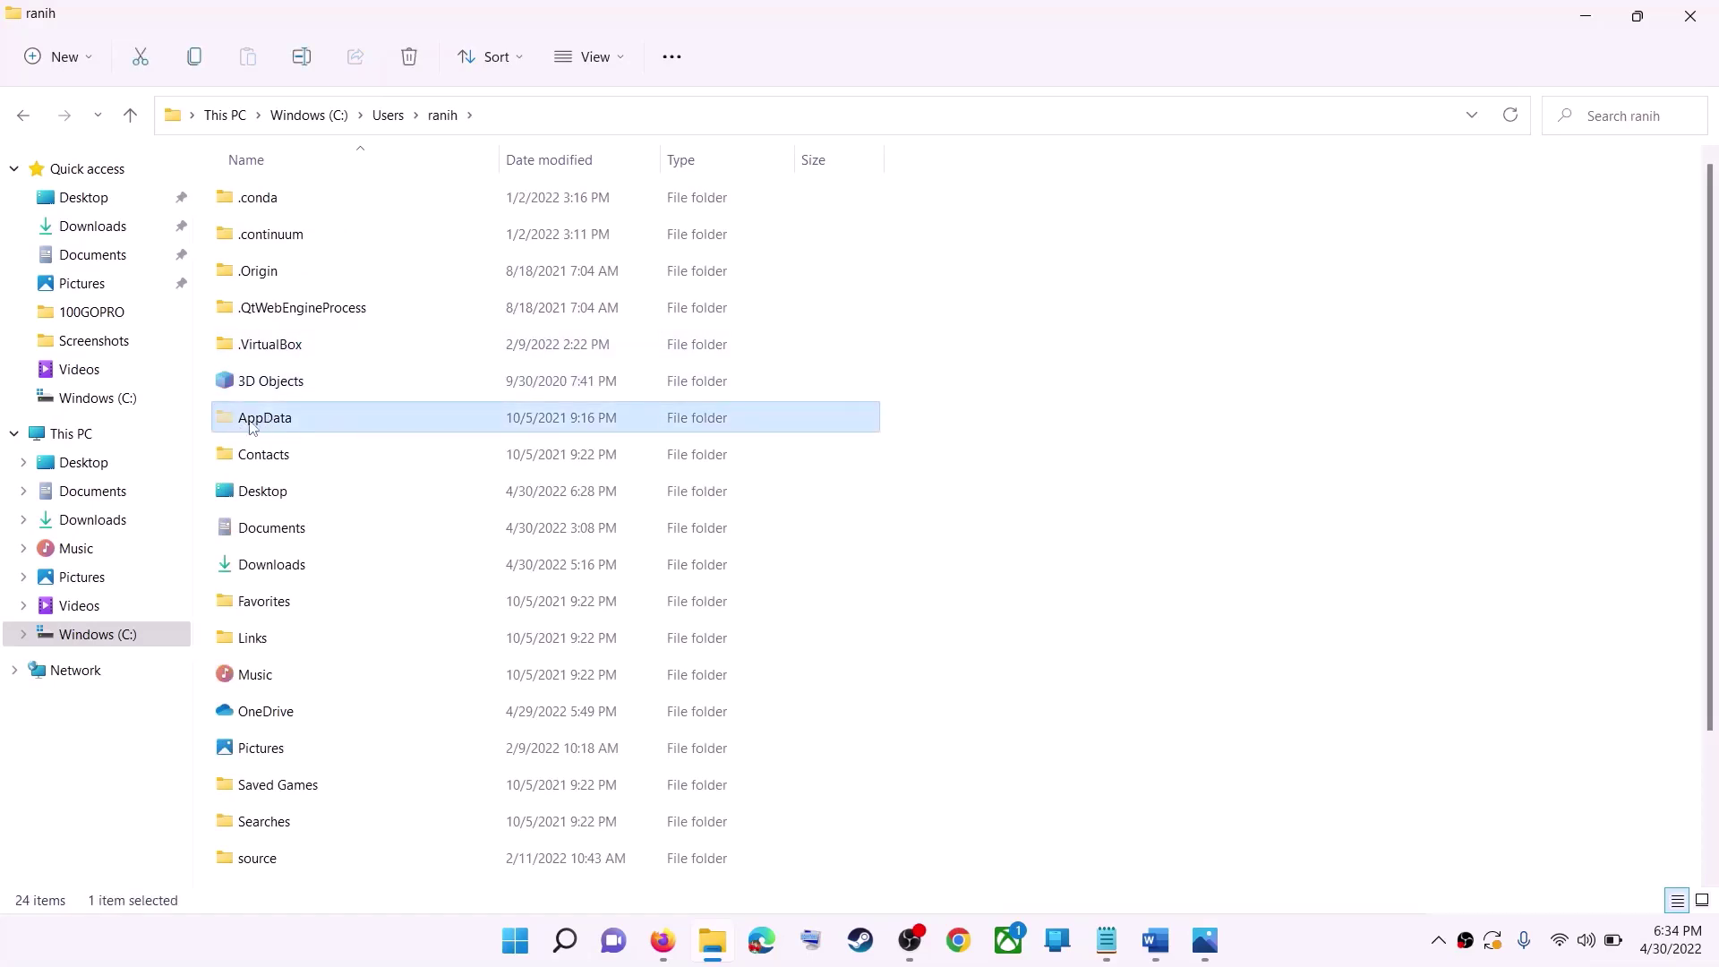
pyautogui.click(624, 66)
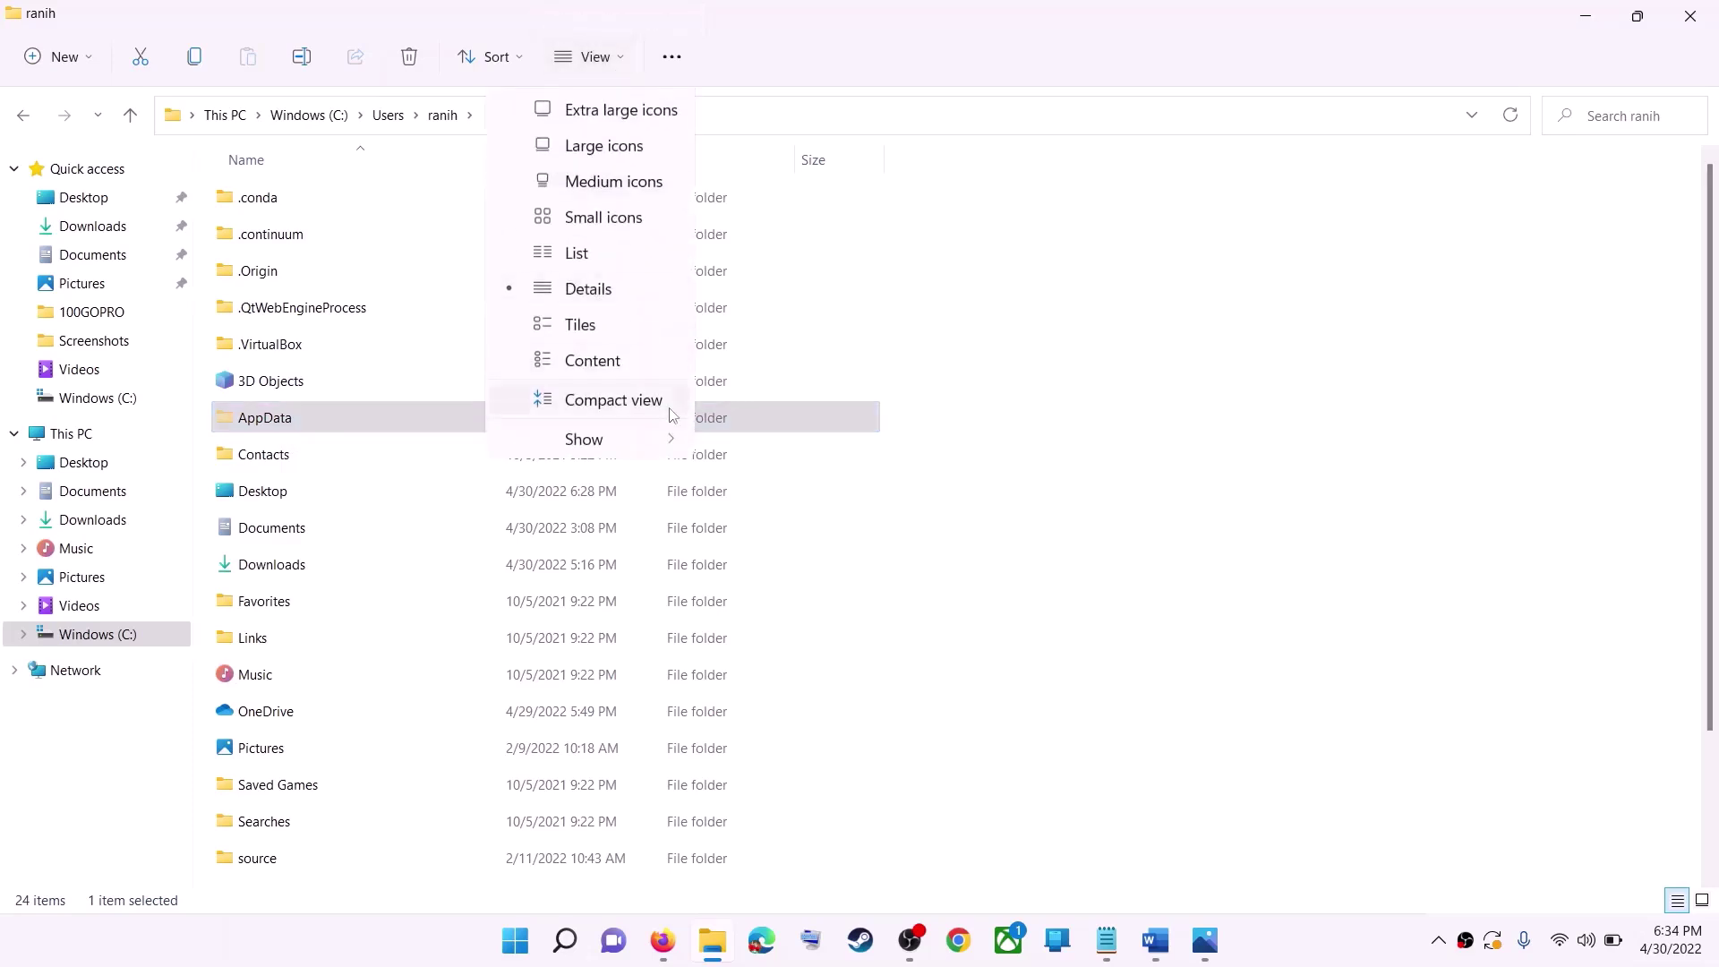
pyautogui.moveTo(585, 448)
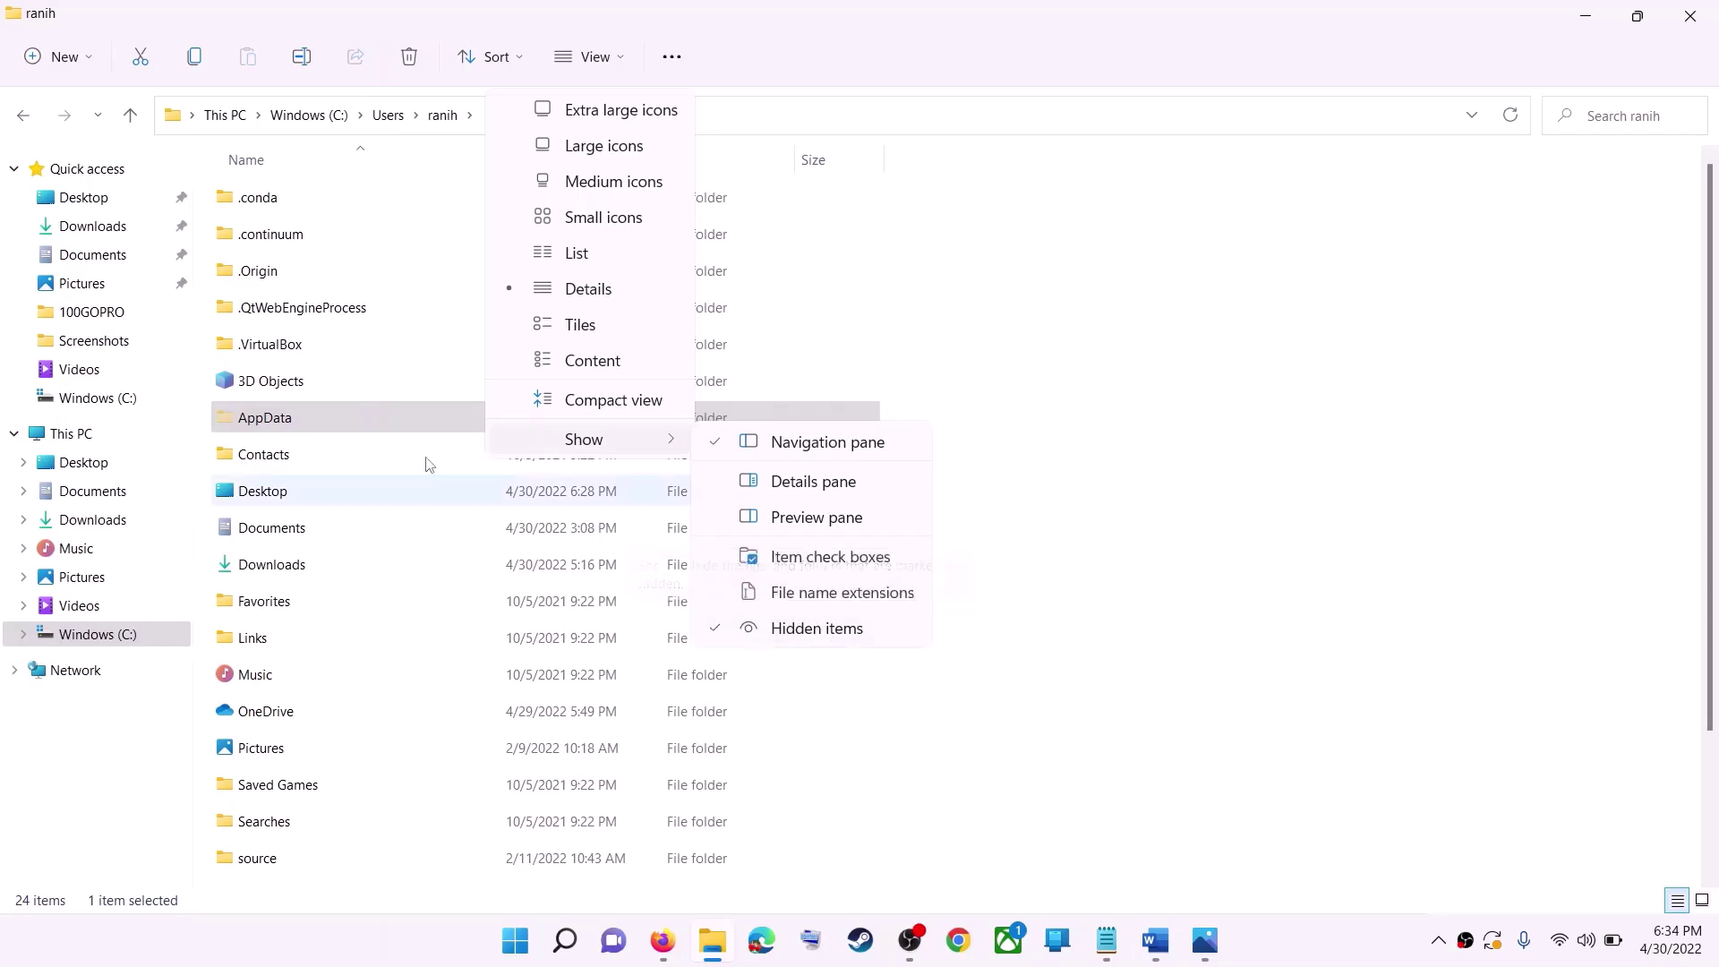
pyautogui.click(275, 428)
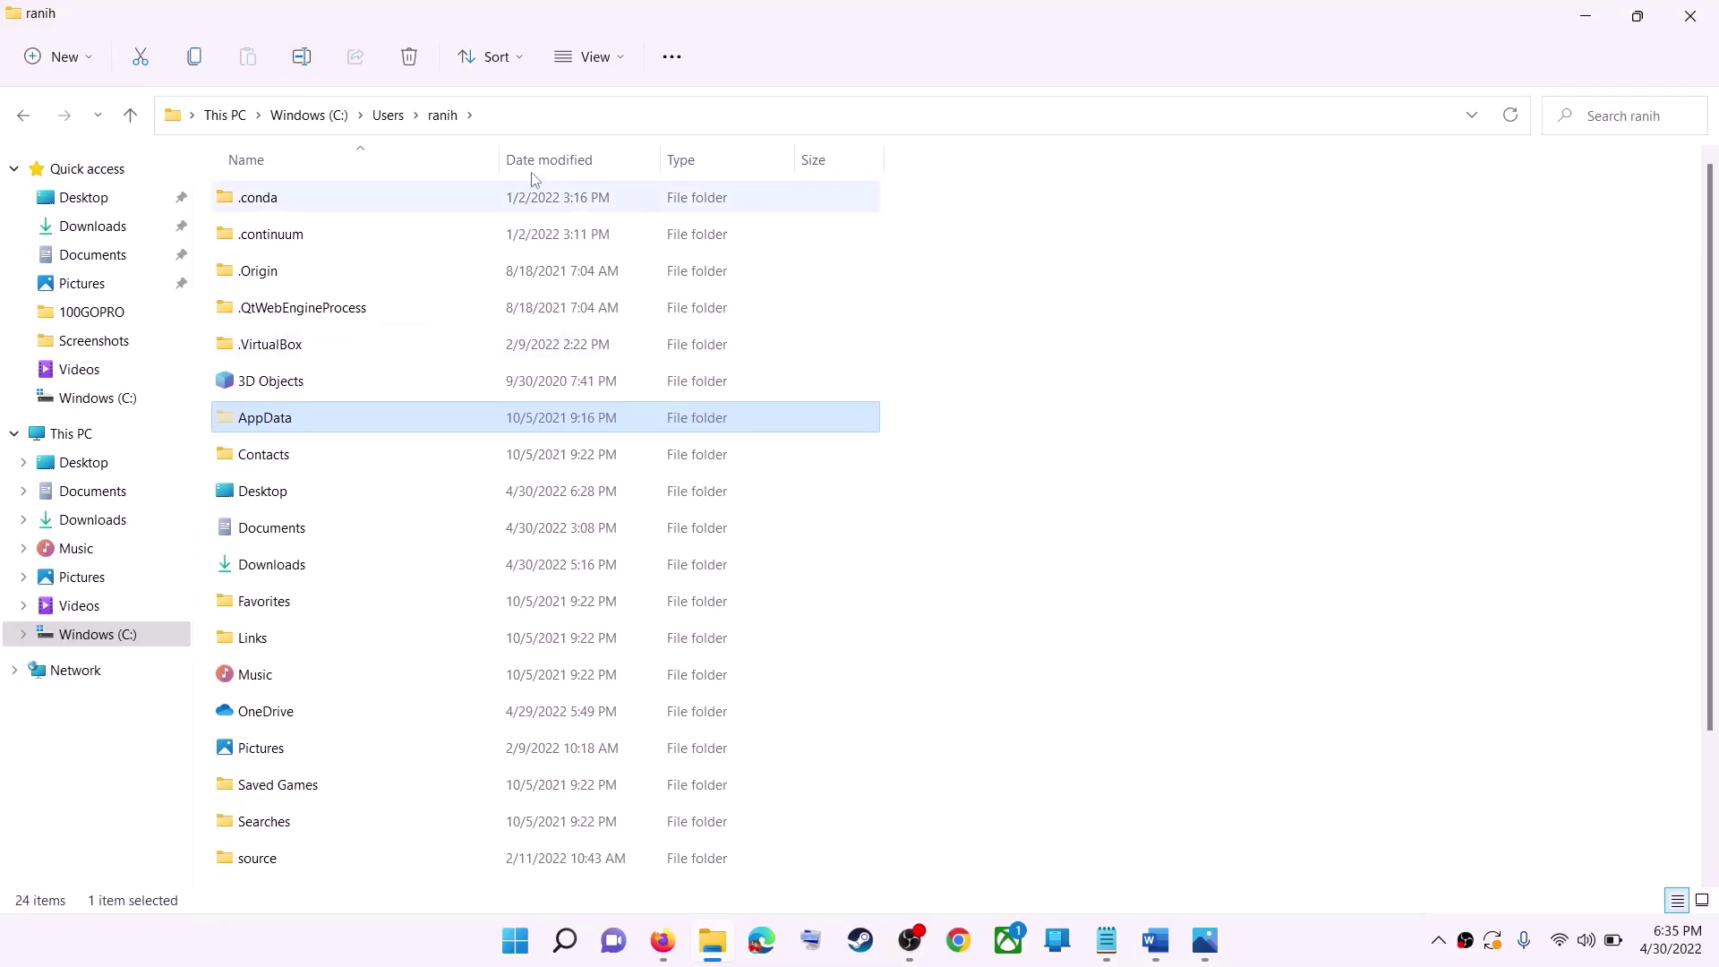
# Go through AppData and Local into the Packages folder, checking the path against the Word guide.
pyautogui.doubleClick(319, 419)
pyautogui.click(333, 212)
pyautogui.doubleClick(319, 207)
pyautogui.click(269, 342)
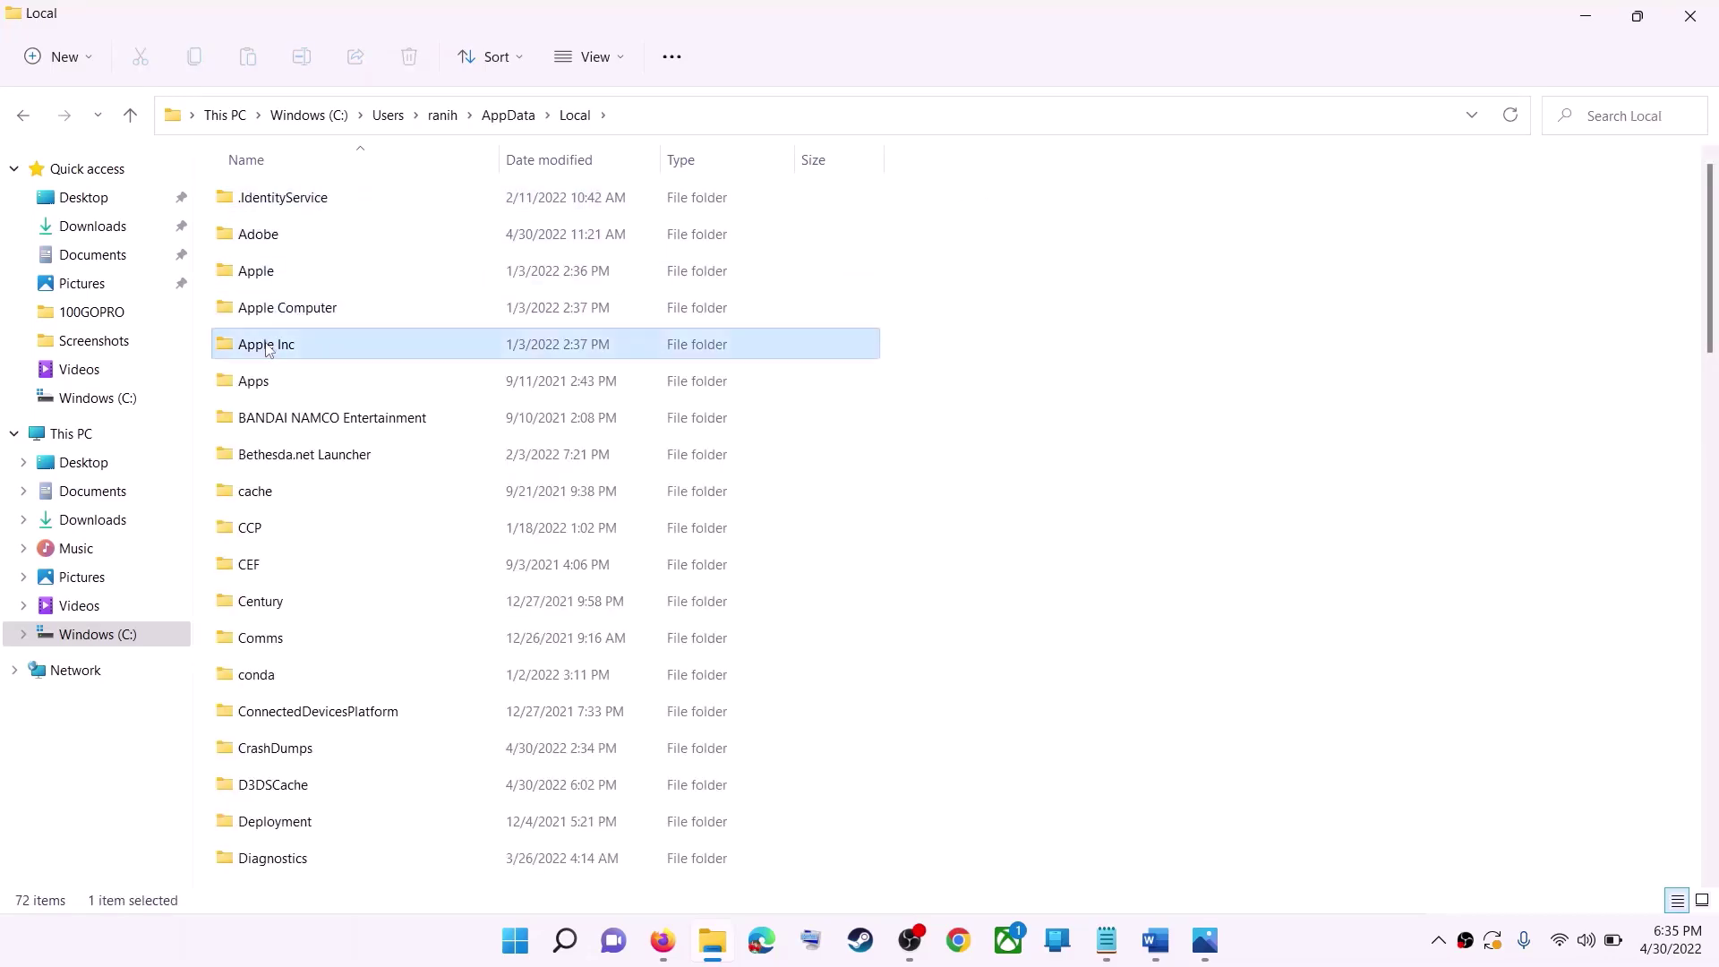
pyautogui.press('p')
pyautogui.click(374, 205)
pyautogui.doubleClick(414, 199)
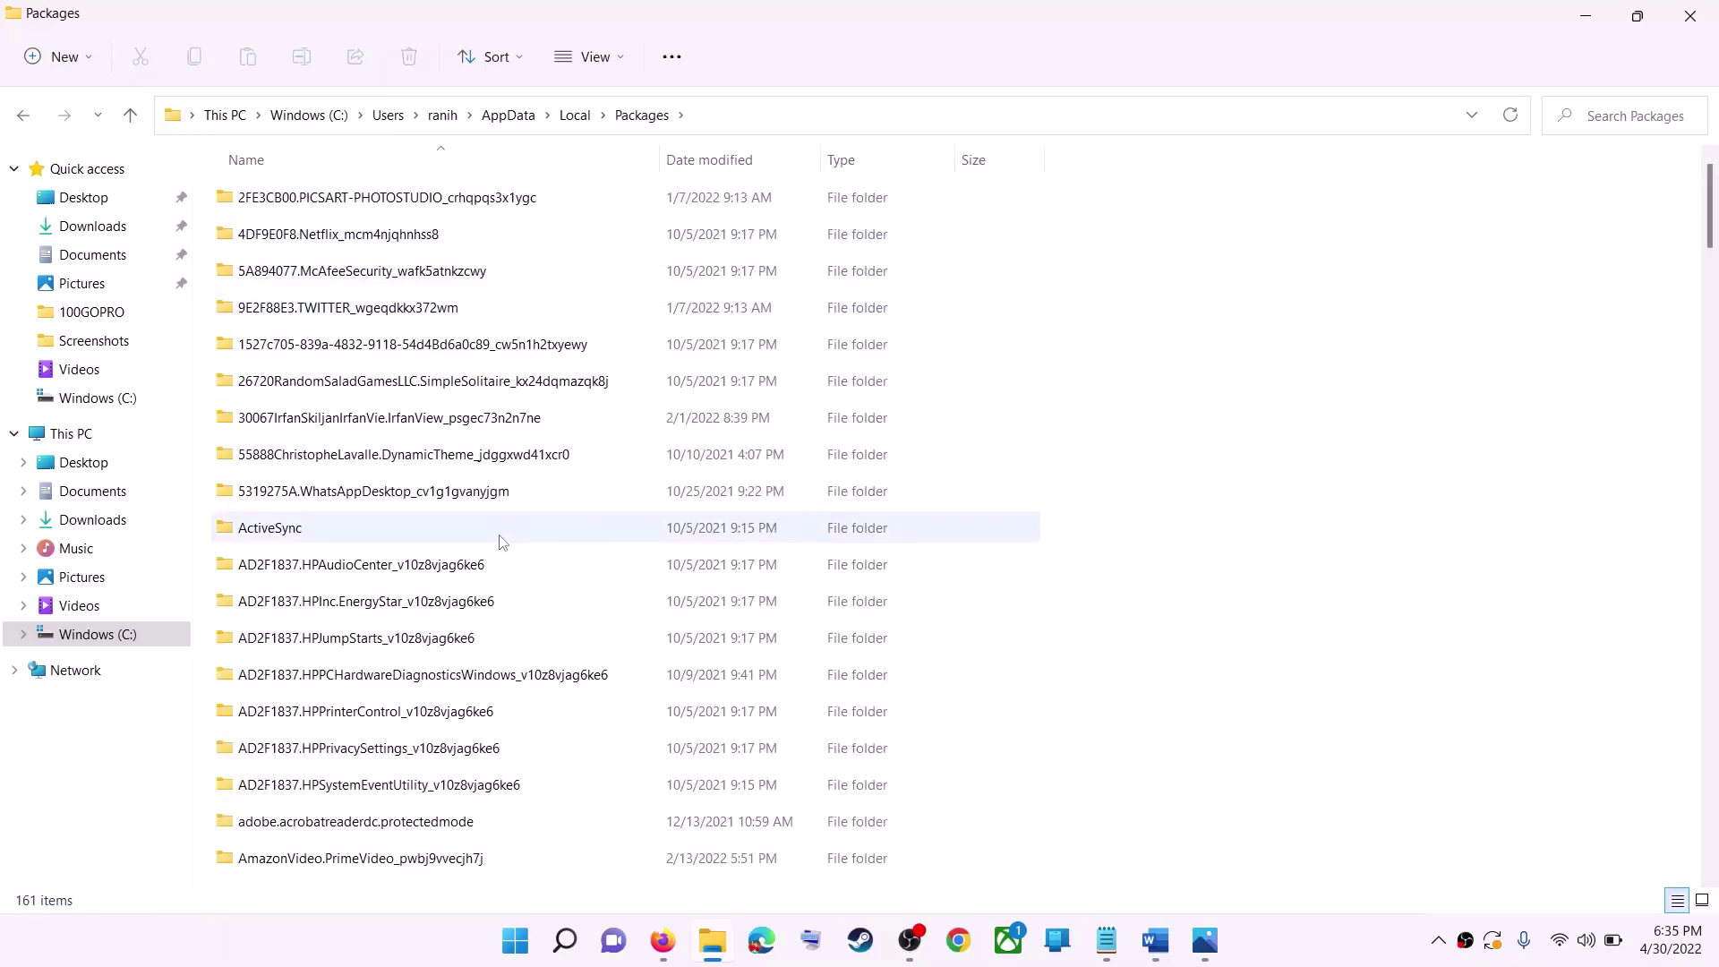
pyautogui.scroll(-15, 499, 541)
pyautogui.hotkey('alt', 'Tab')
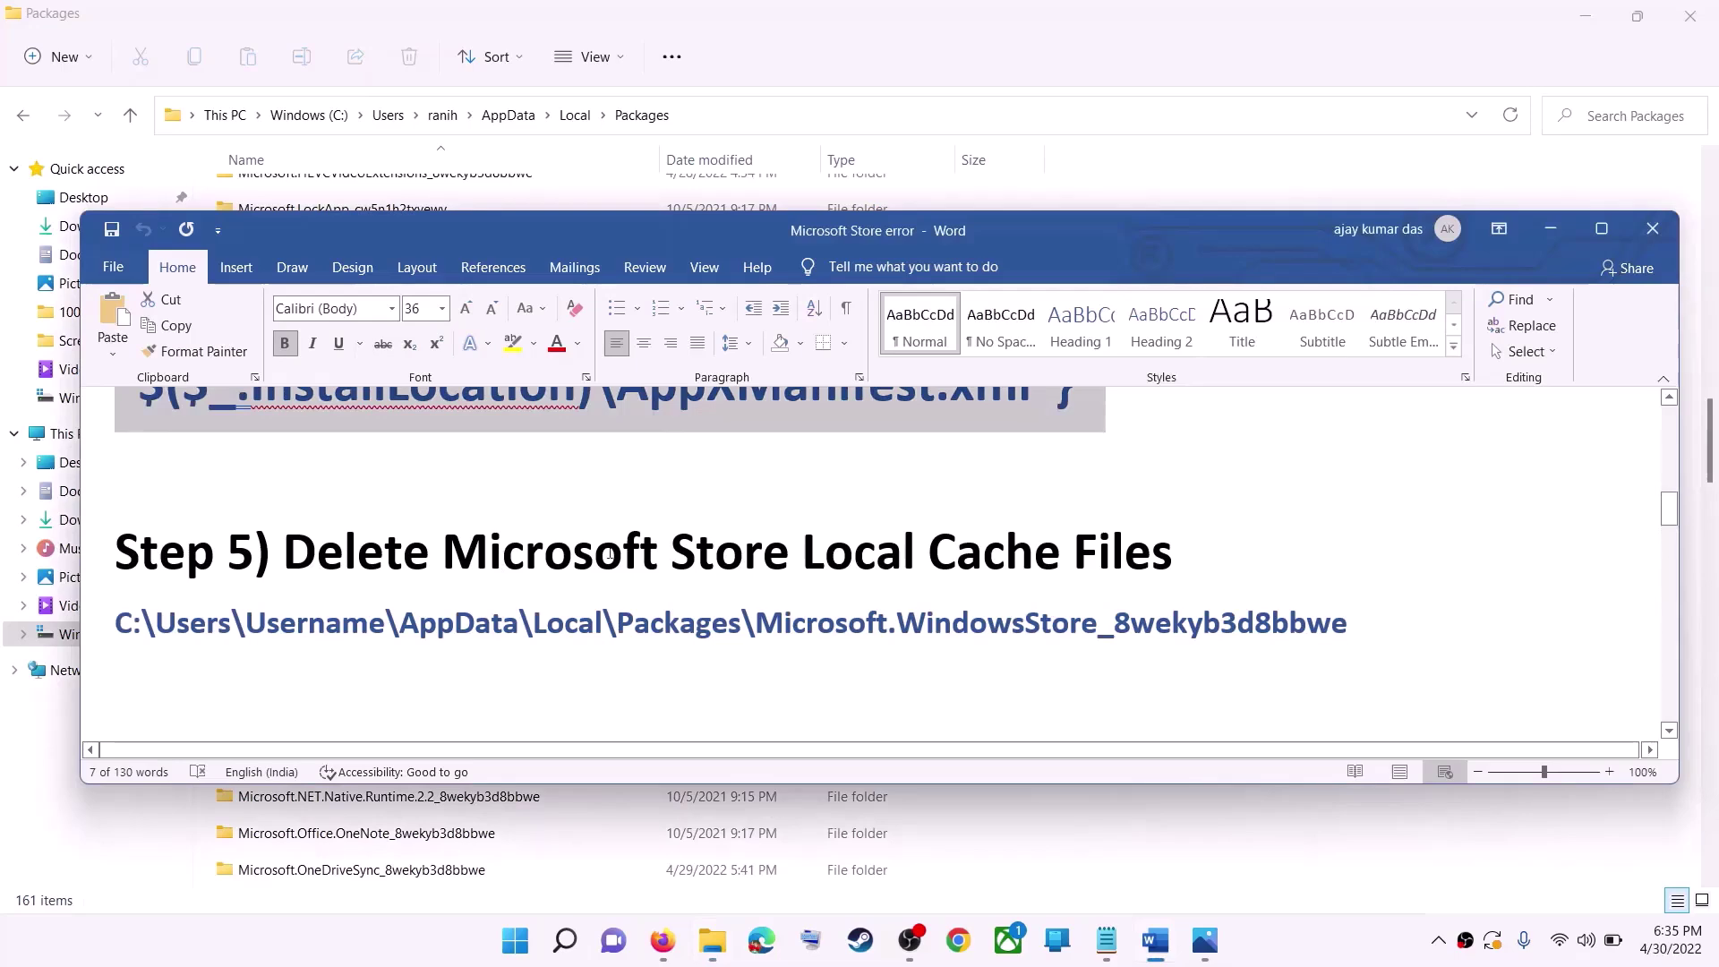
pyautogui.hotkey('alt', 'Tab')
pyautogui.scroll(-10, 463, 612)
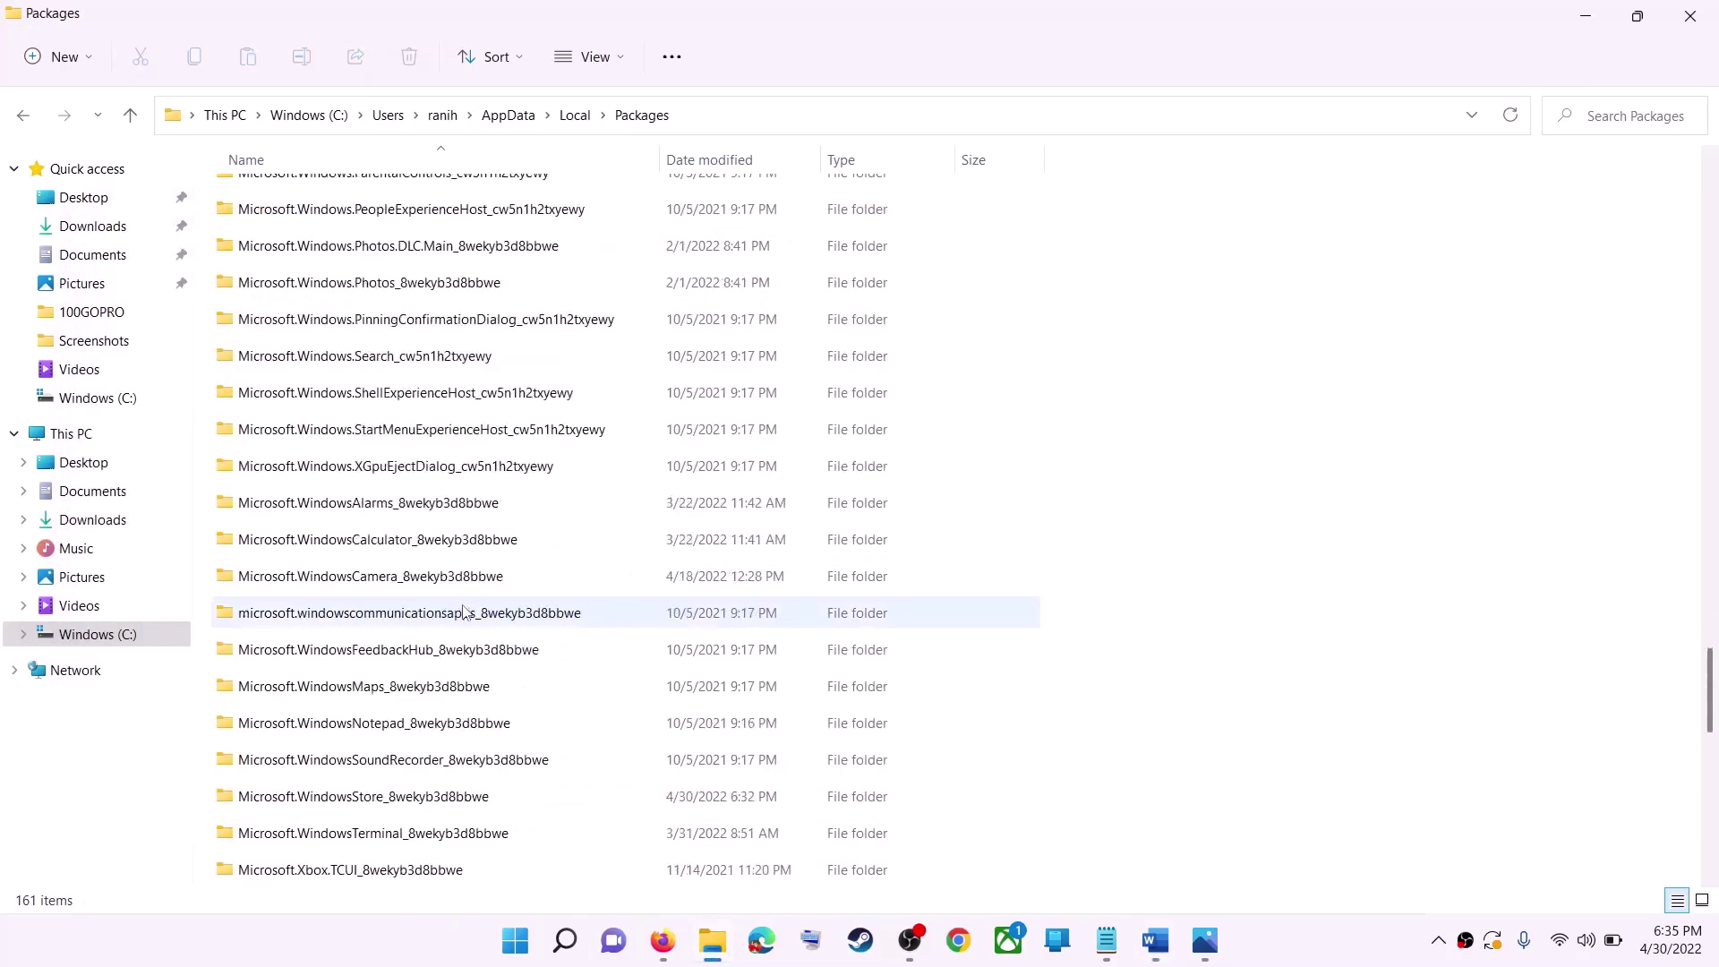
pyautogui.scroll(-3, 466, 613)
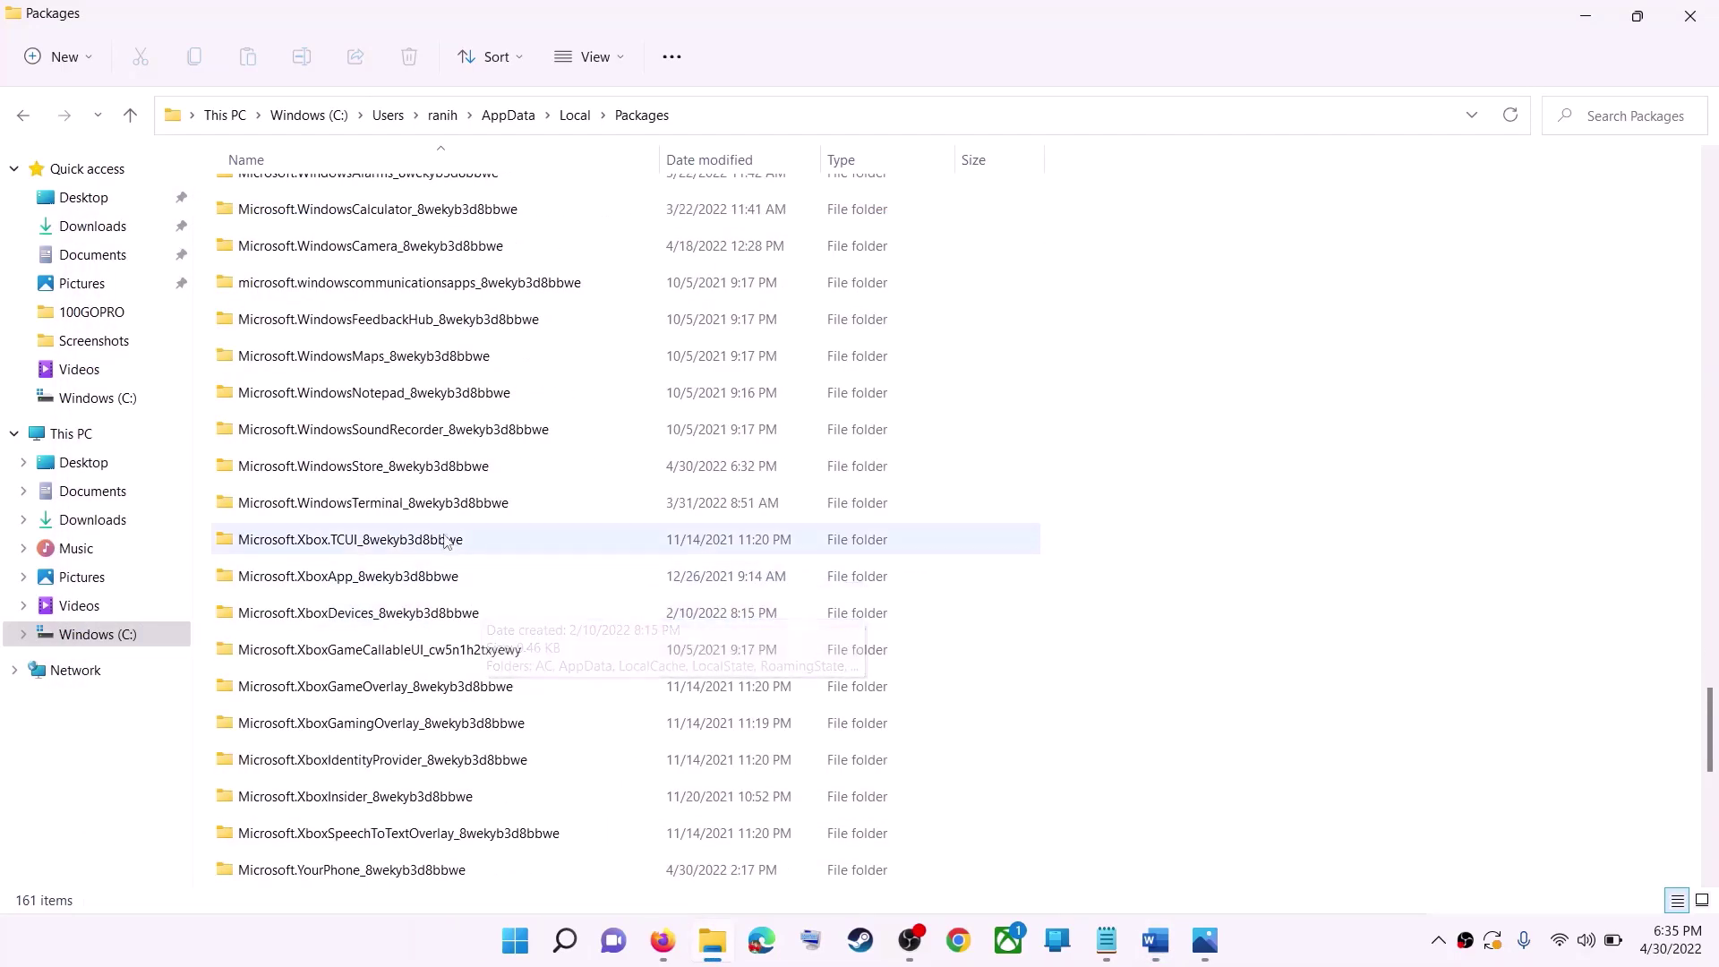
# Open the Microsoft.WindowsStore_8wekyb3d8bbwe package folder and delete its LocalCache folder.
pyautogui.click(375, 474)
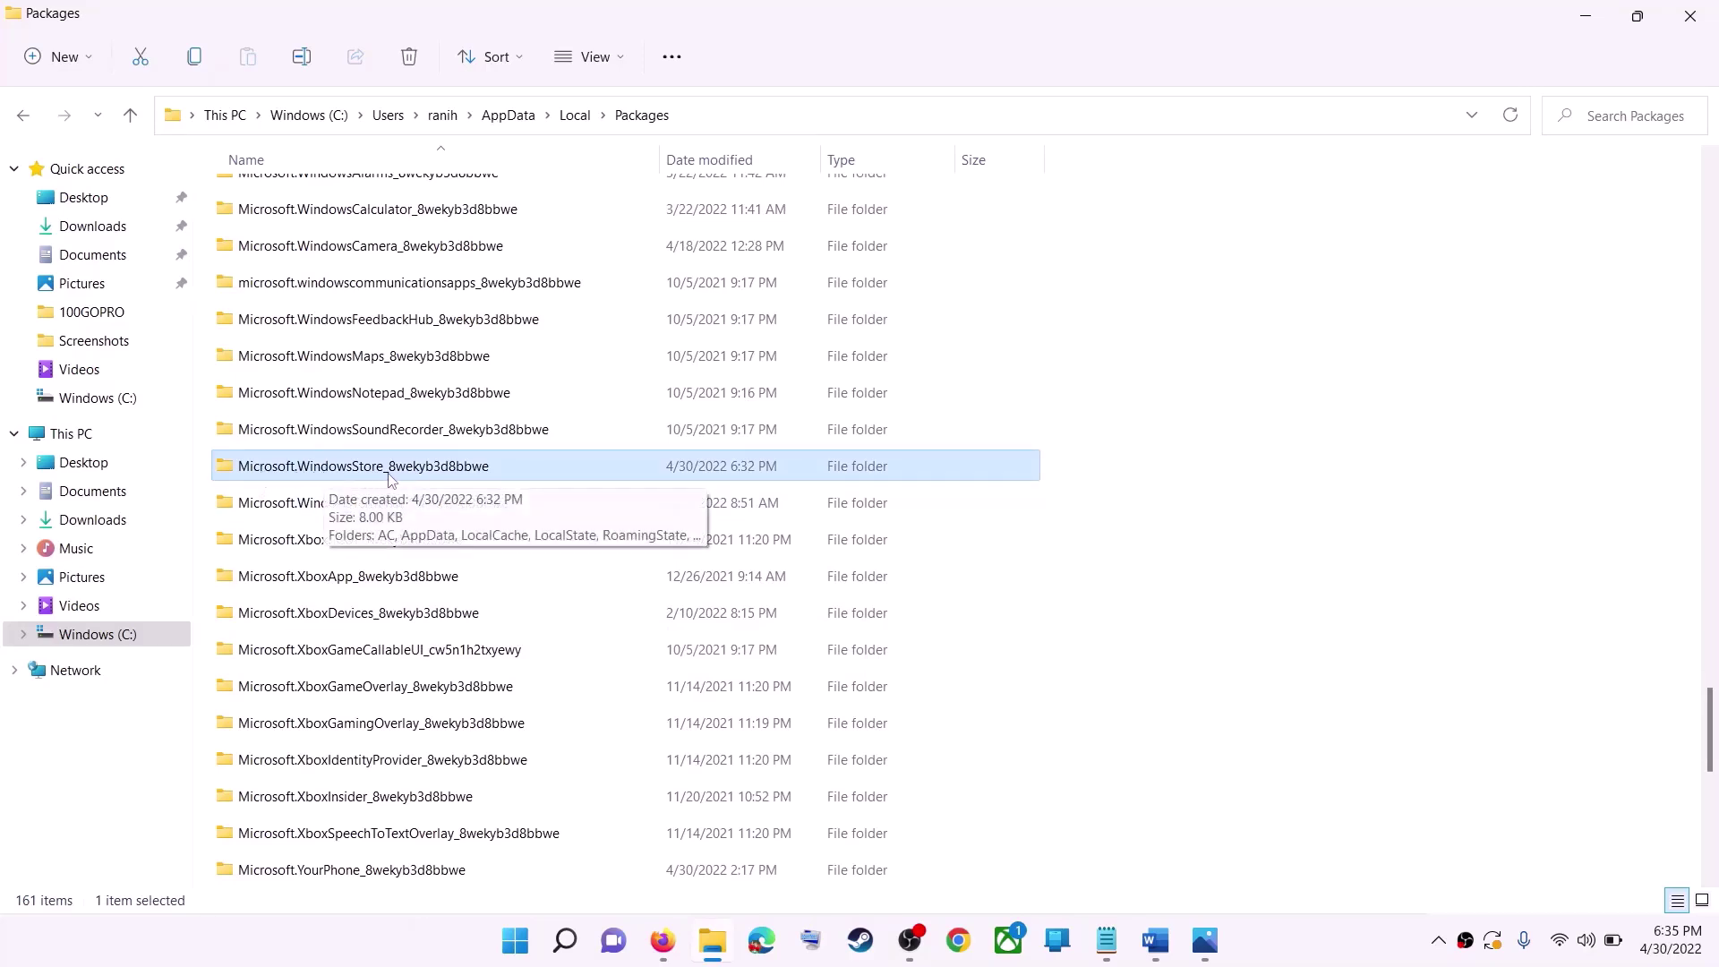
pyautogui.click(447, 469)
pyautogui.click(541, 462)
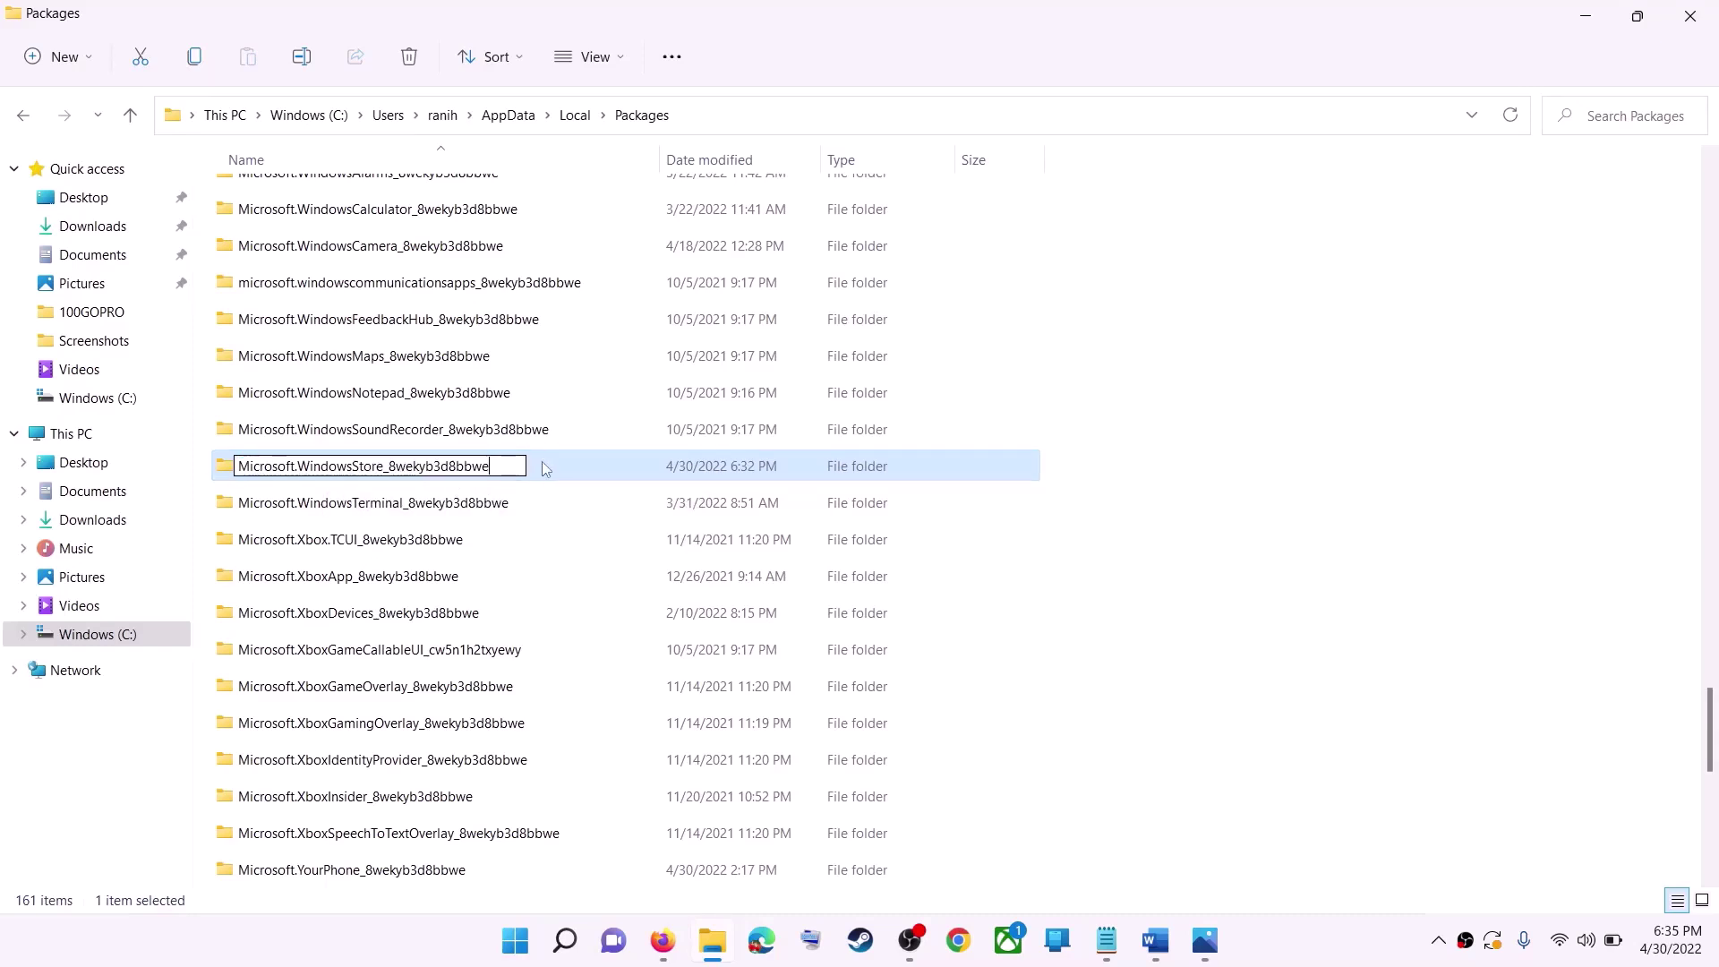
pyautogui.doubleClick(537, 468)
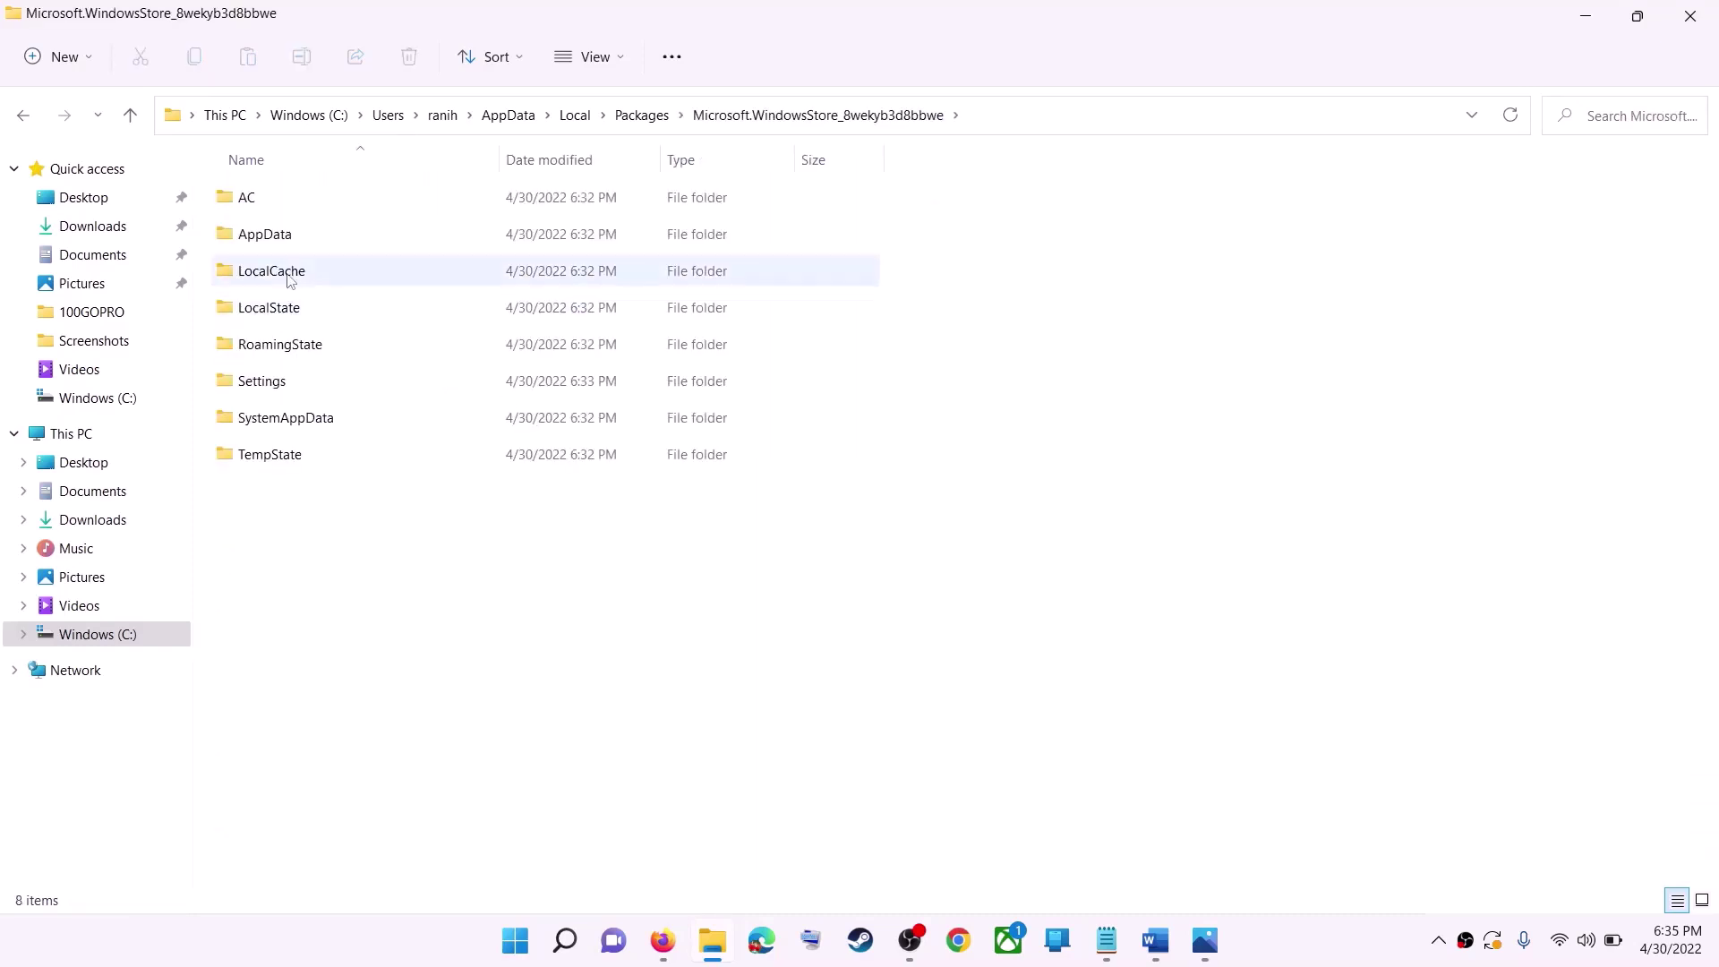
pyautogui.click(367, 279)
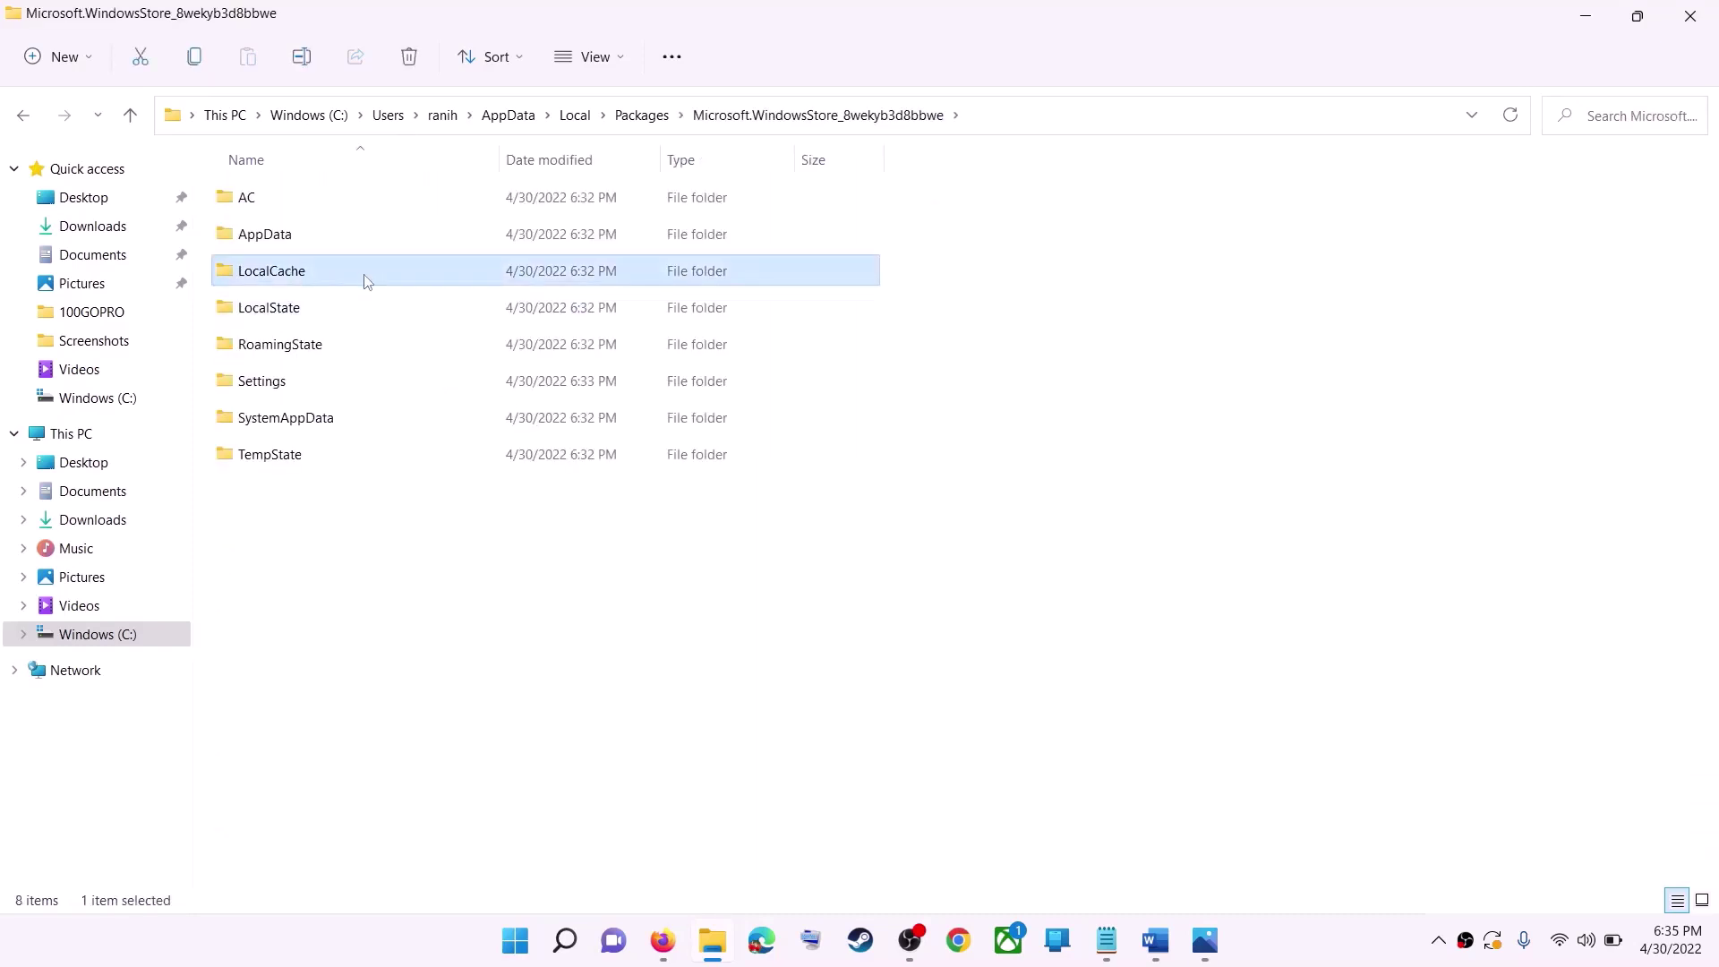
pyautogui.rightClick(292, 277)
pyautogui.click(443, 307)
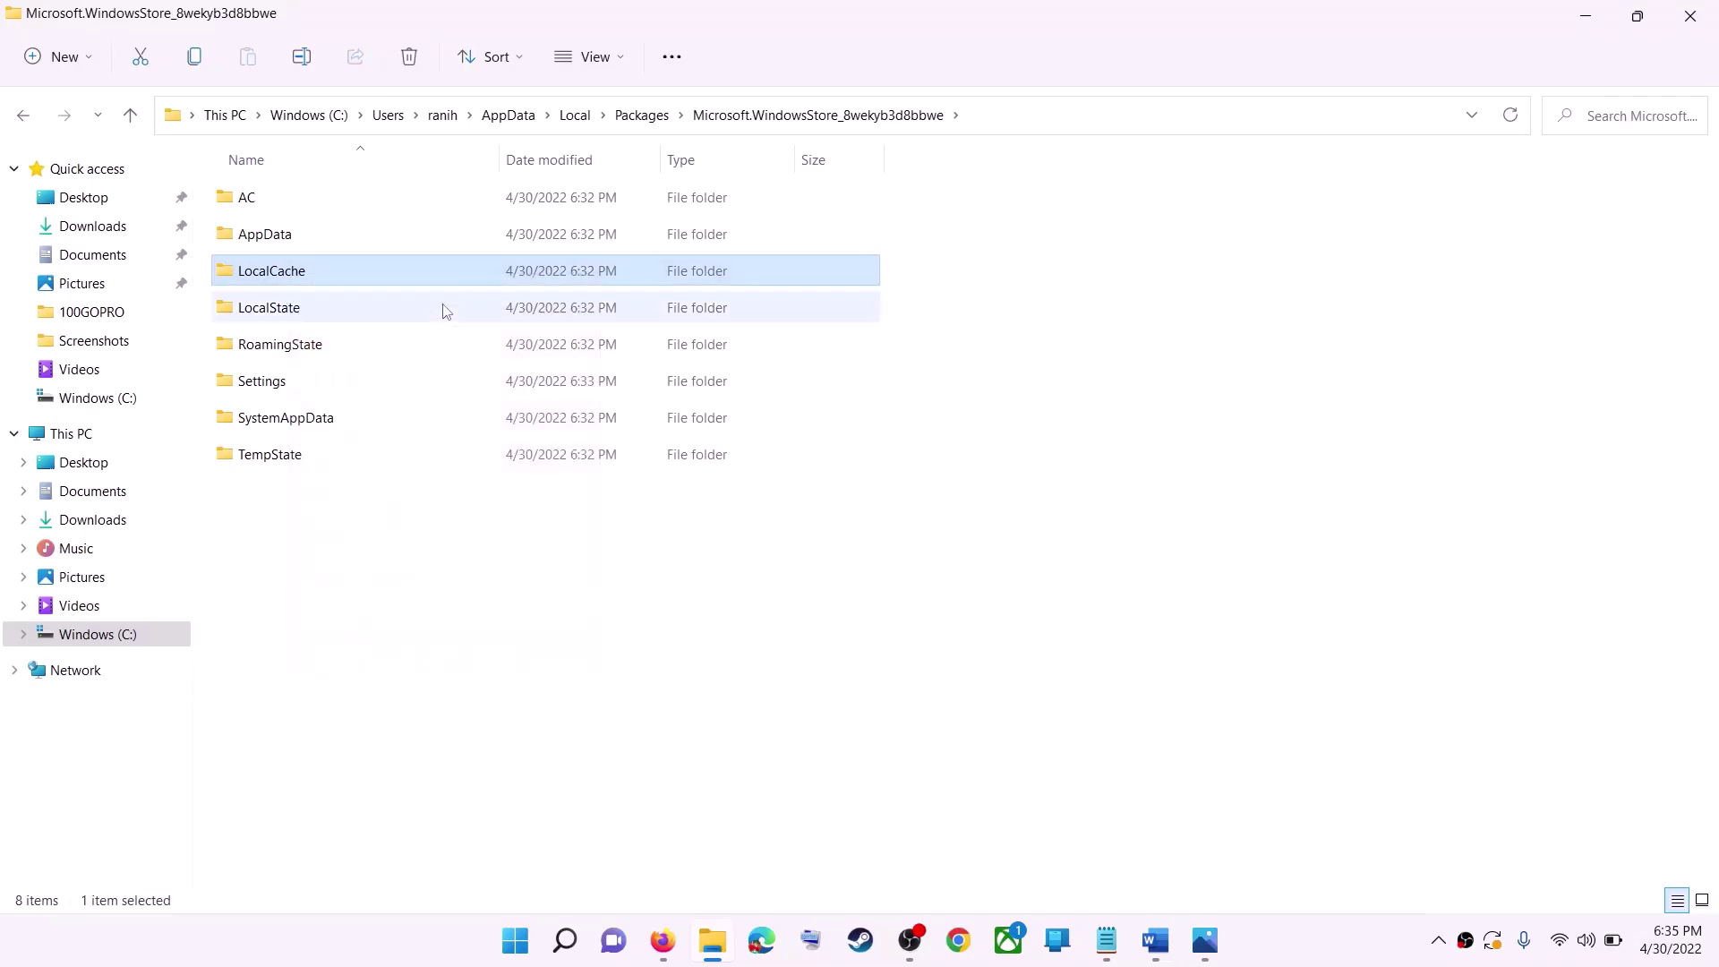
# Highlight Step 6, 'Get Updates in store library', in the instructions document.
pyautogui.click(517, 942)
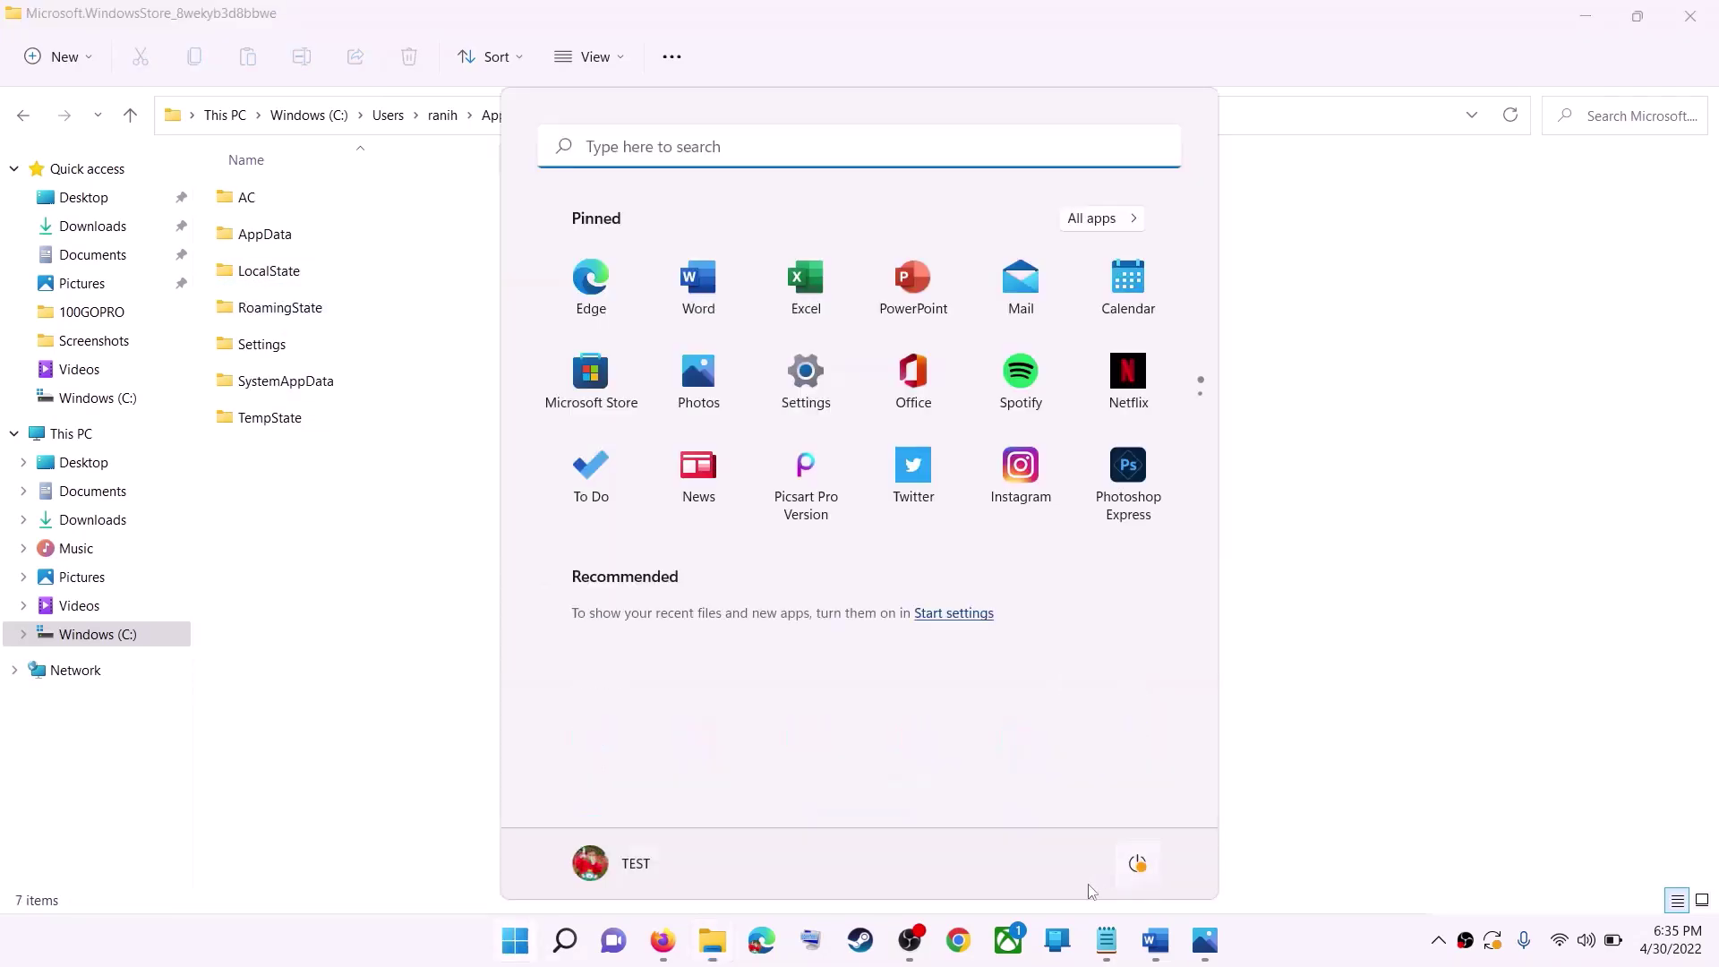
pyautogui.click(1129, 870)
pyautogui.click(1493, 499)
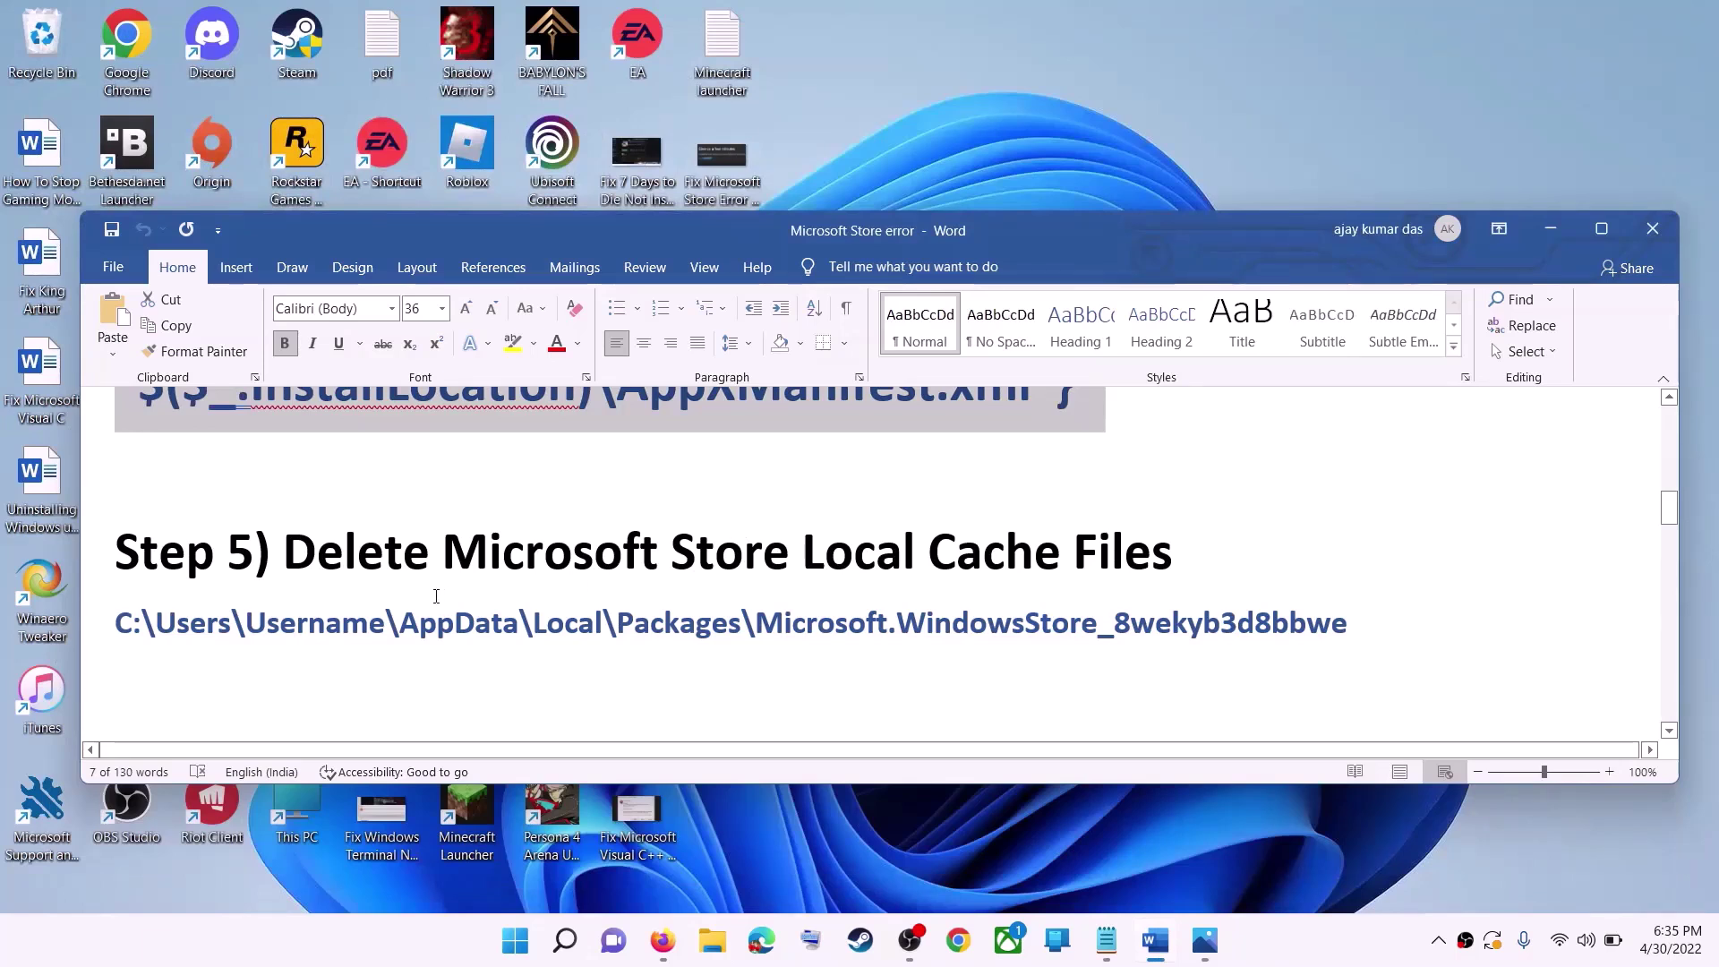
pyautogui.click(431, 551)
pyautogui.scroll(-3, 1030, 612)
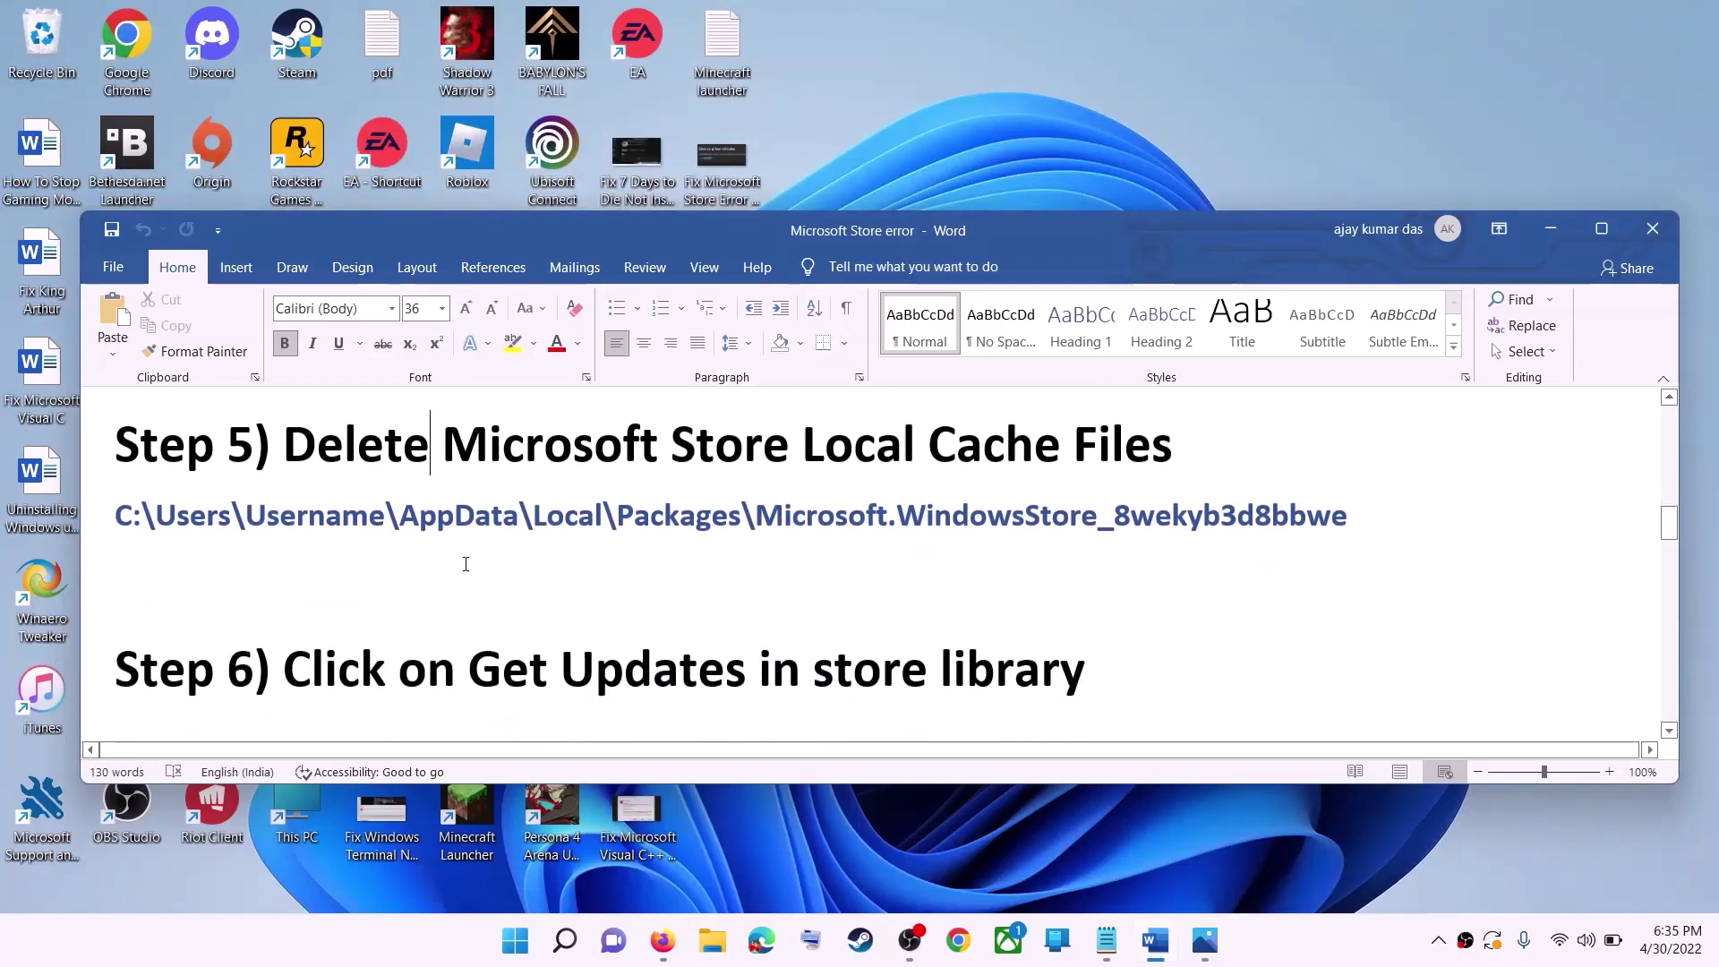
pyautogui.scroll(1, 1030, 612)
pyautogui.press('Down')
pyautogui.press('Down')
pyautogui.press('Down')
pyautogui.keyDown('shift'); pyautogui.click(1131, 614); pyautogui.keyUp('shift')
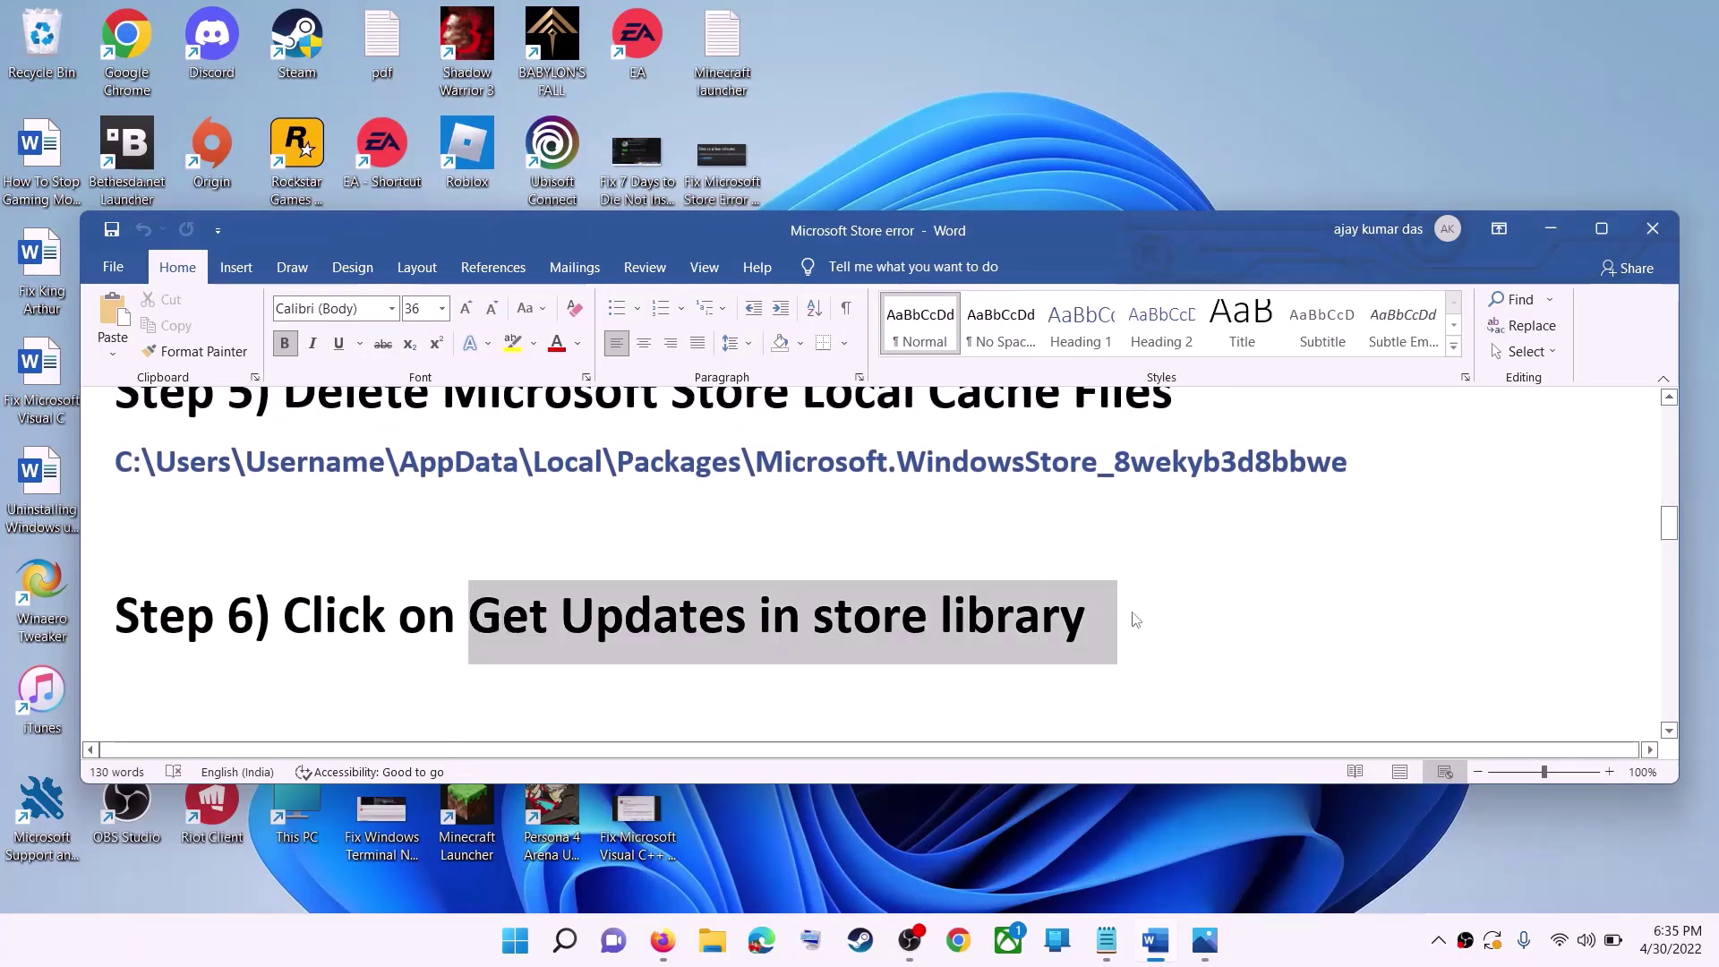
# Launch Microsoft Store by searching 'store' and maximize its window.
pyautogui.click(516, 940)
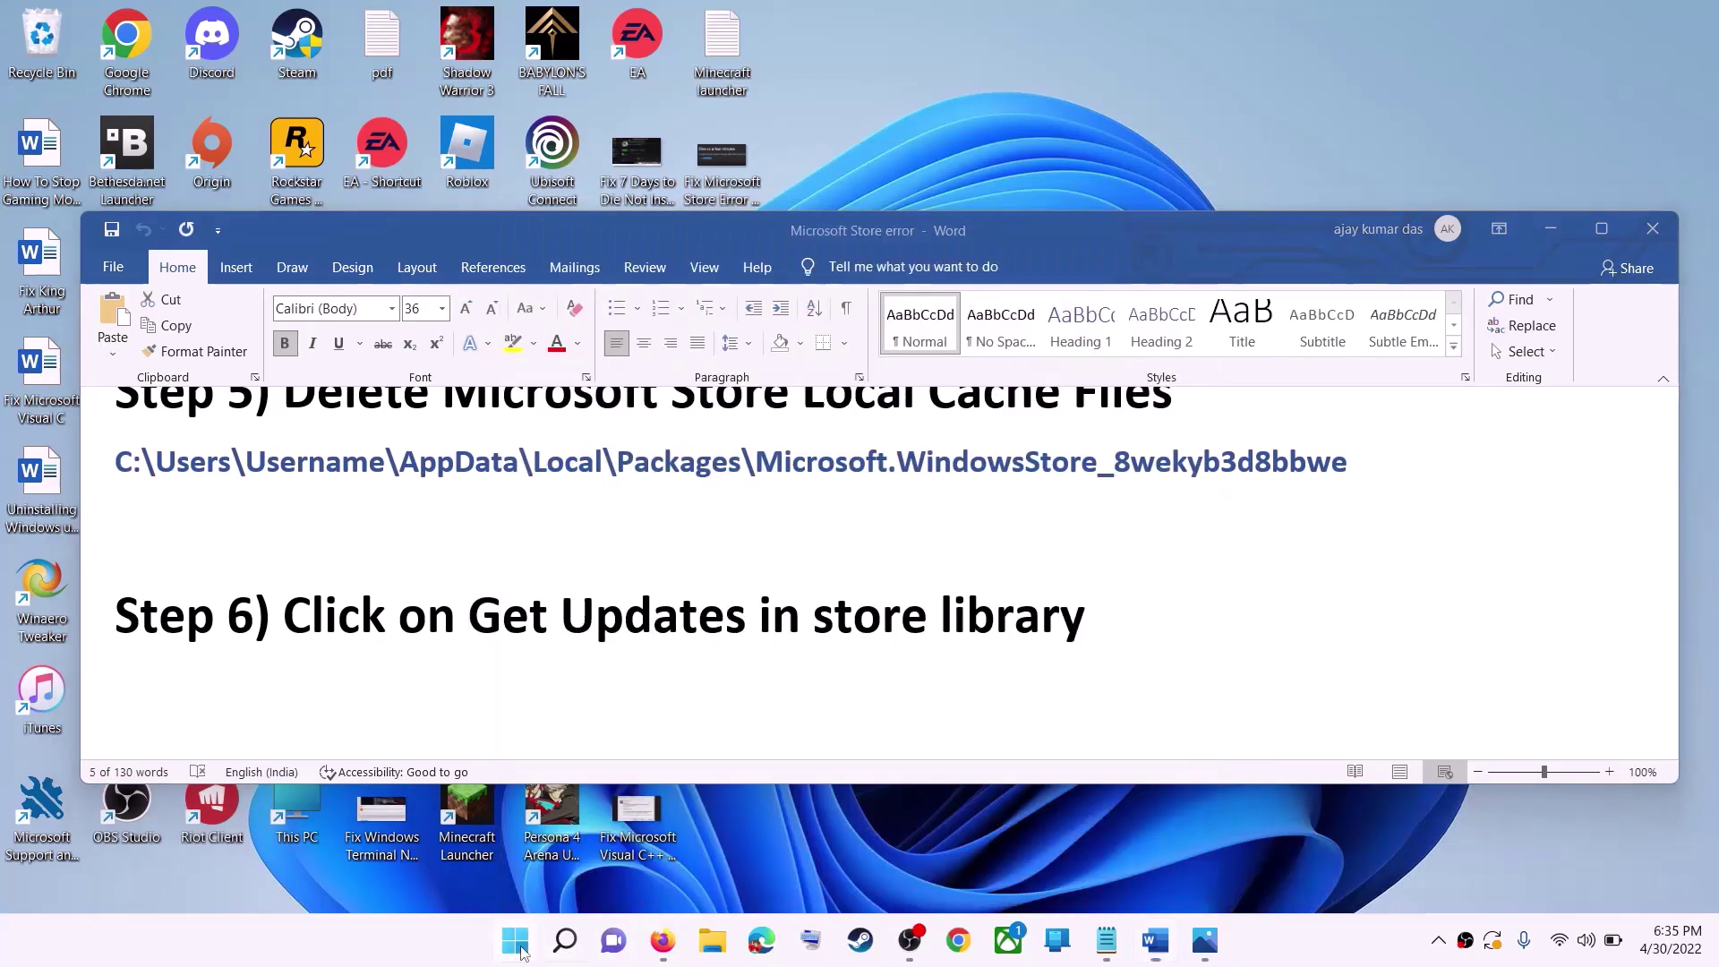
pyautogui.write('store')
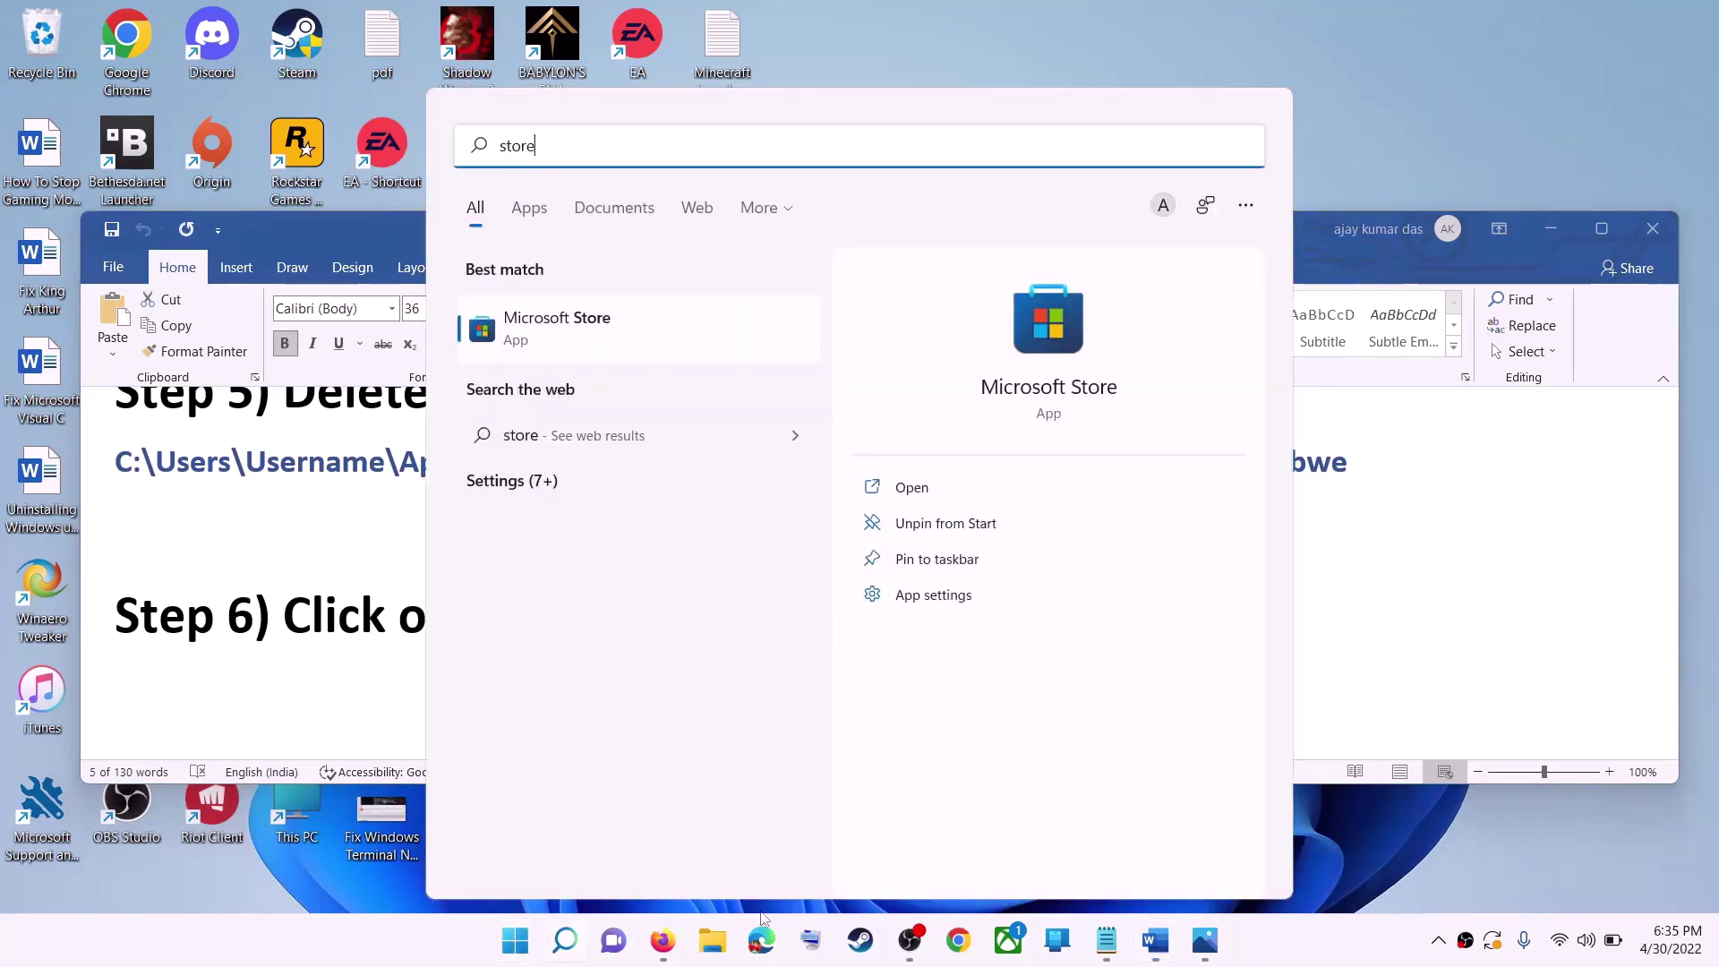
pyautogui.press('Return')
pyautogui.doubleClick(1344, 20)
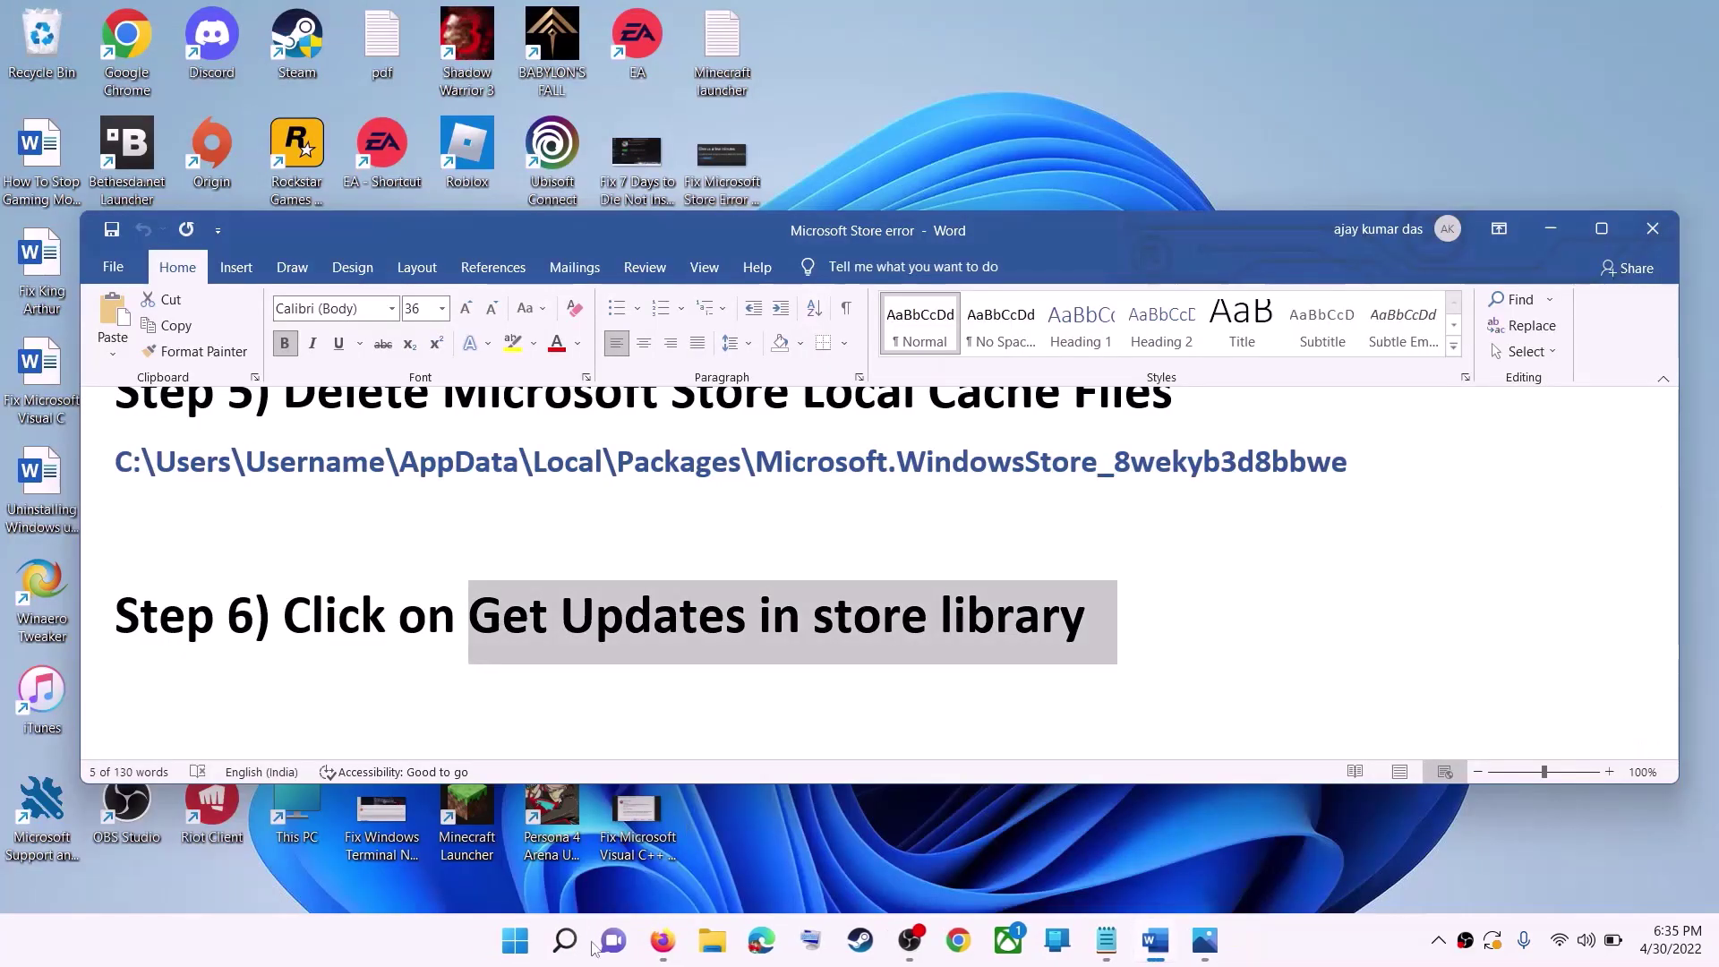
pyautogui.click(516, 940)
pyautogui.write('store')
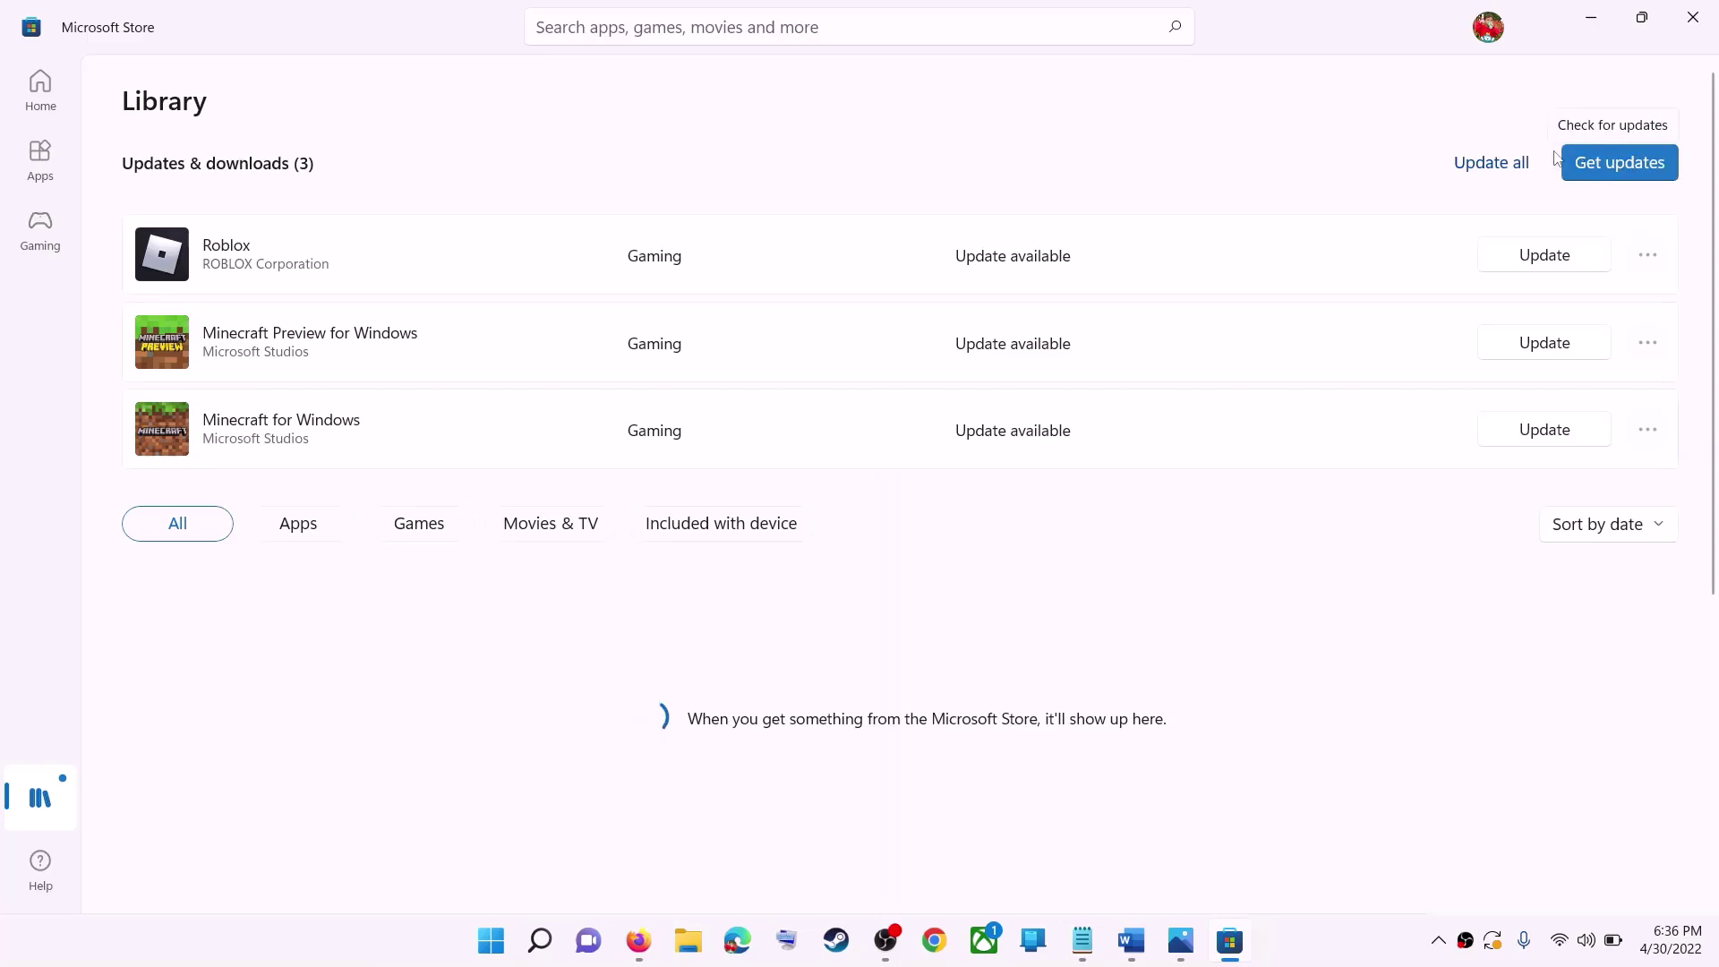
# Minimize the Store and highlight the next instruction text in the Word guide.
pyautogui.click(1591, 20)
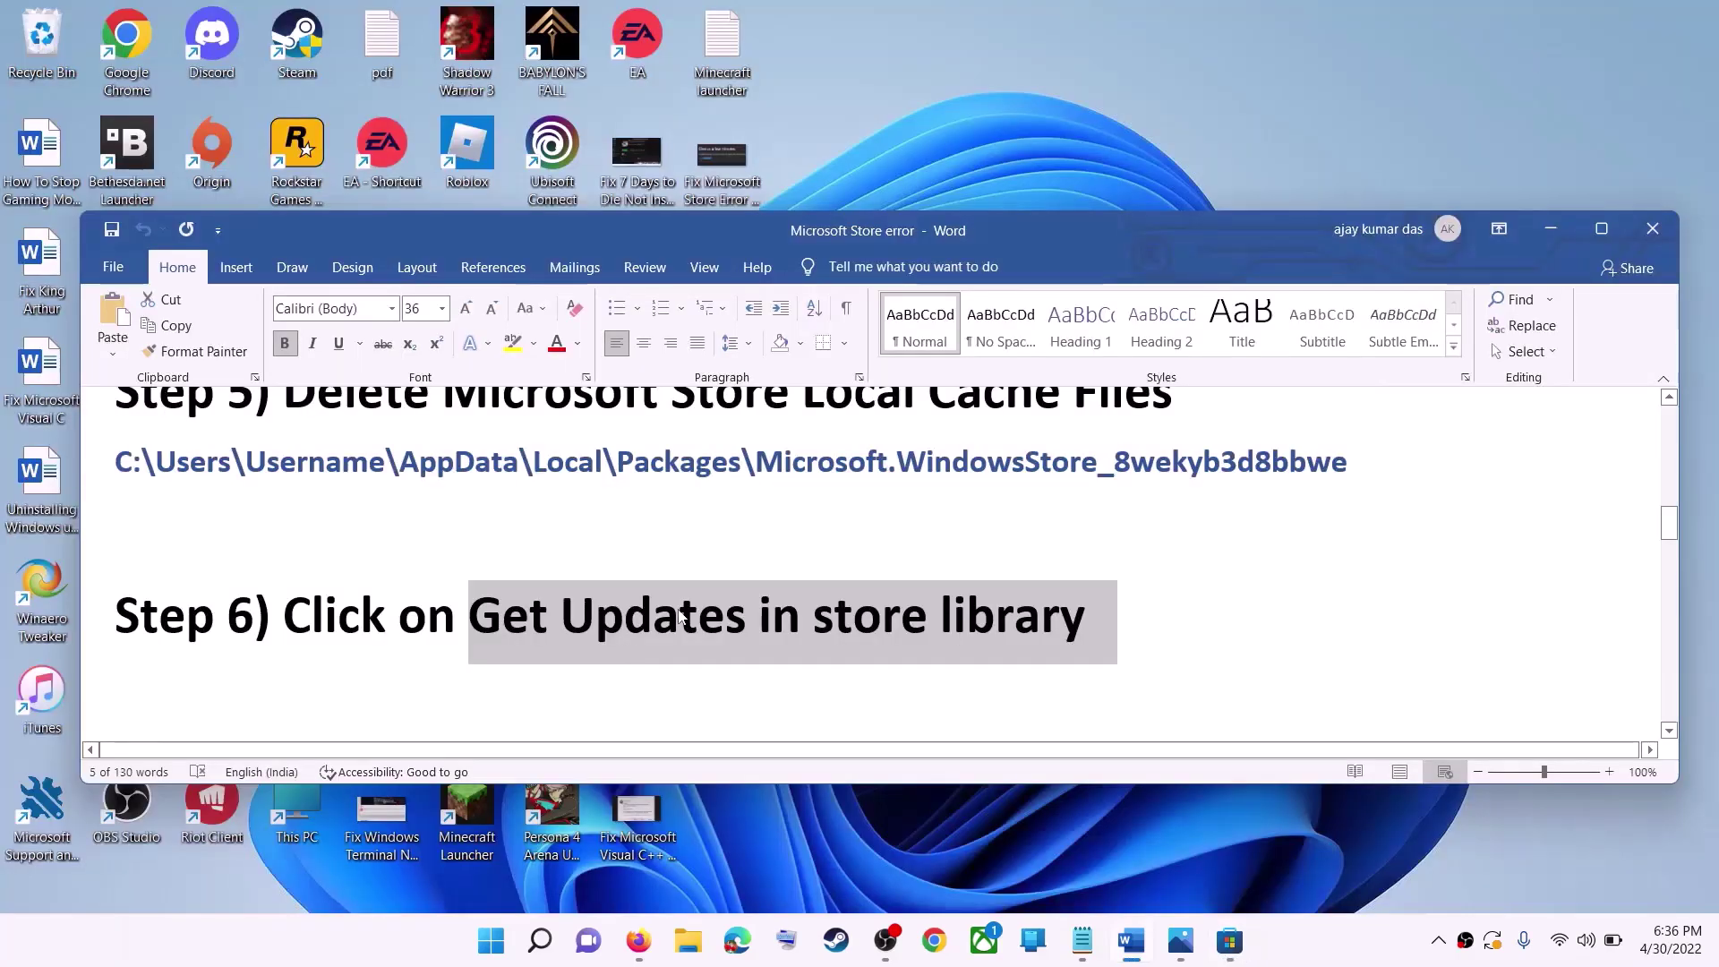
pyautogui.moveTo(1084, 626); pyautogui.dragTo(285, 627)
pyautogui.scroll(-5, 855, 627)
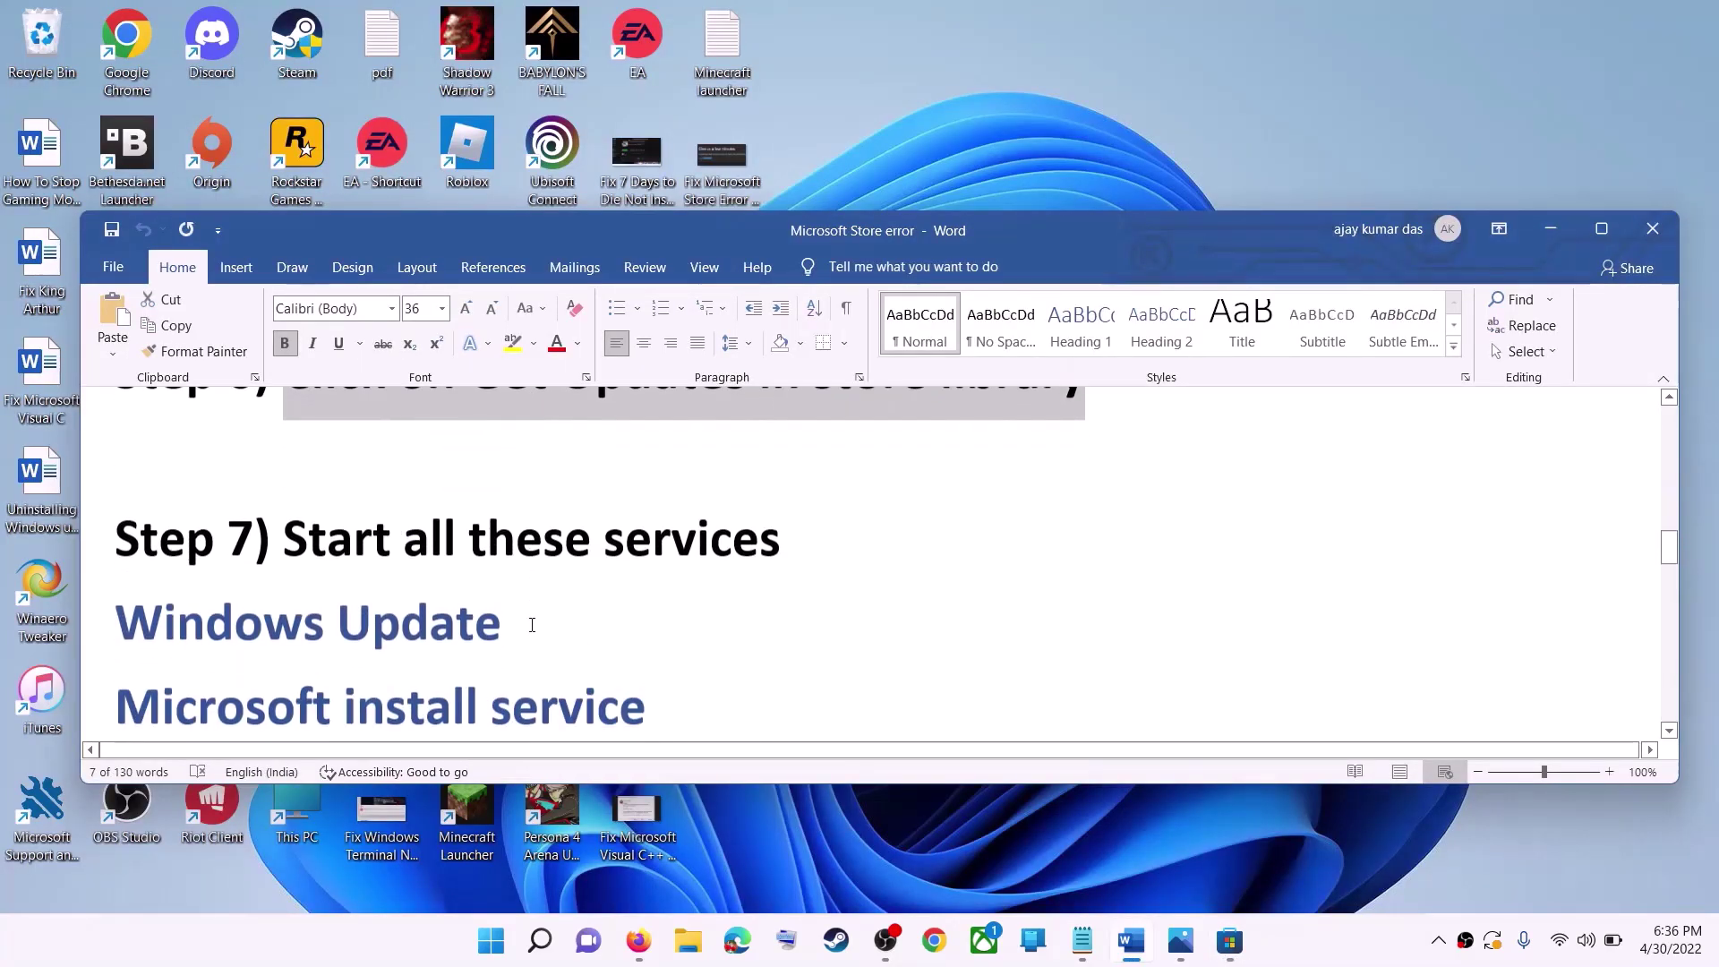
pyautogui.moveTo(287, 515); pyautogui.dragTo(783, 501)
pyautogui.scroll(-1, 511, 653)
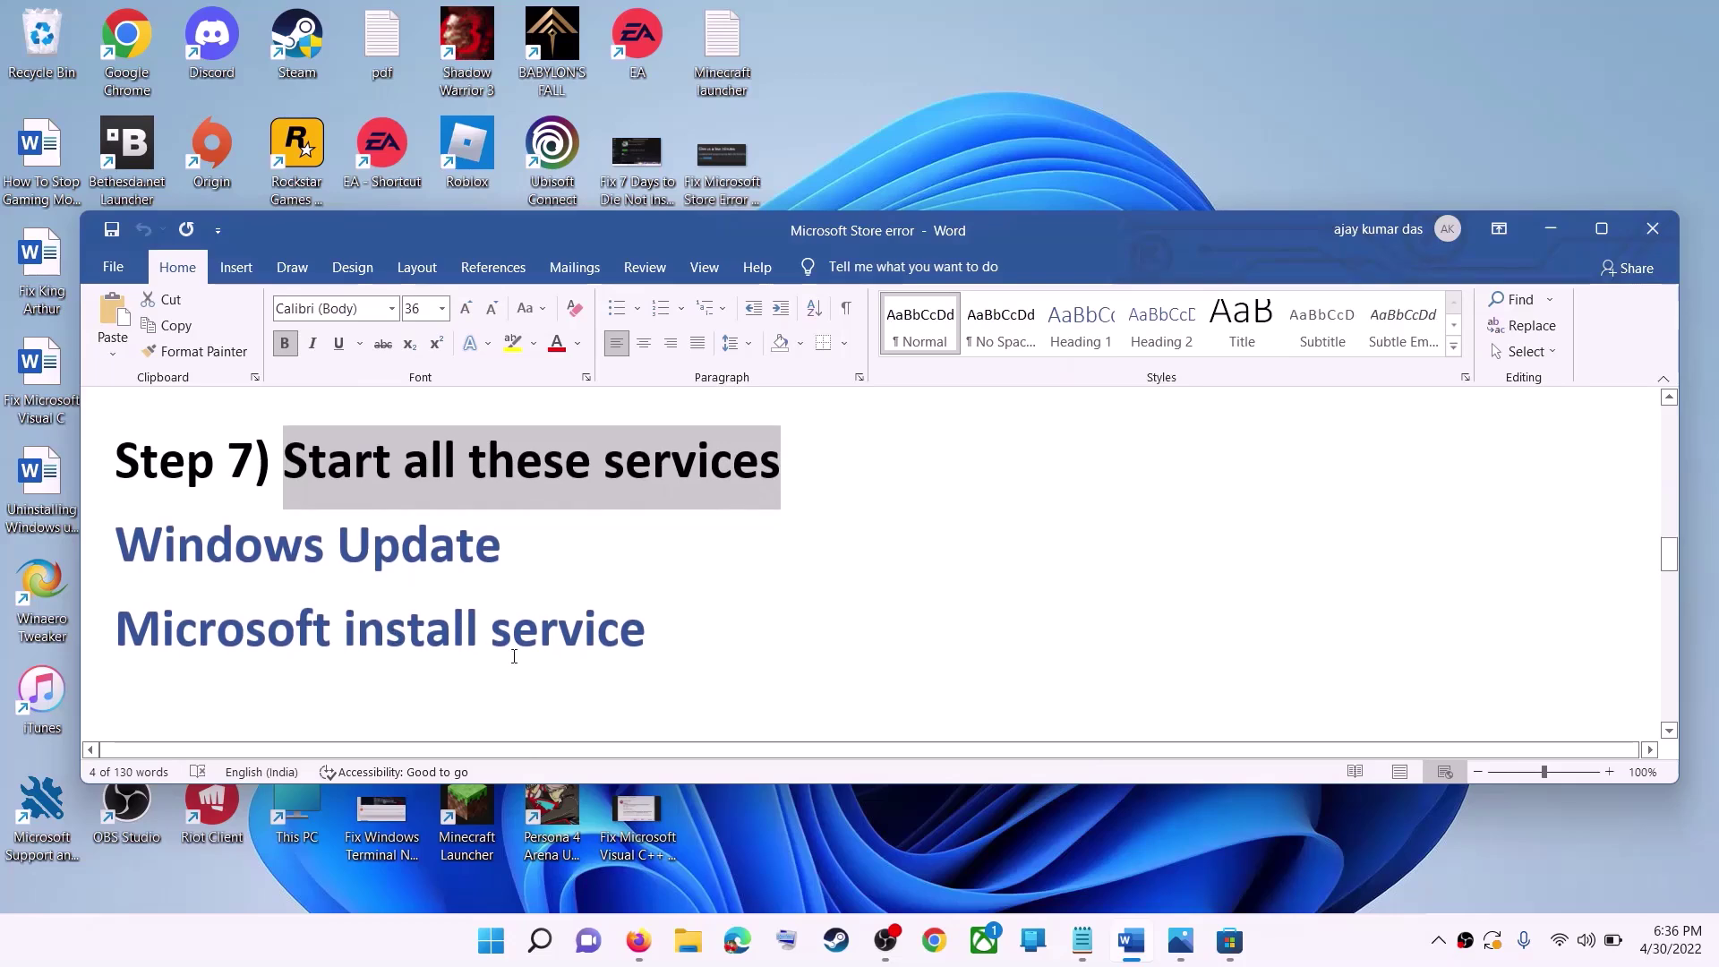
# Open the Services console via 'services' search and jump to services starting with W.
pyautogui.click(490, 940)
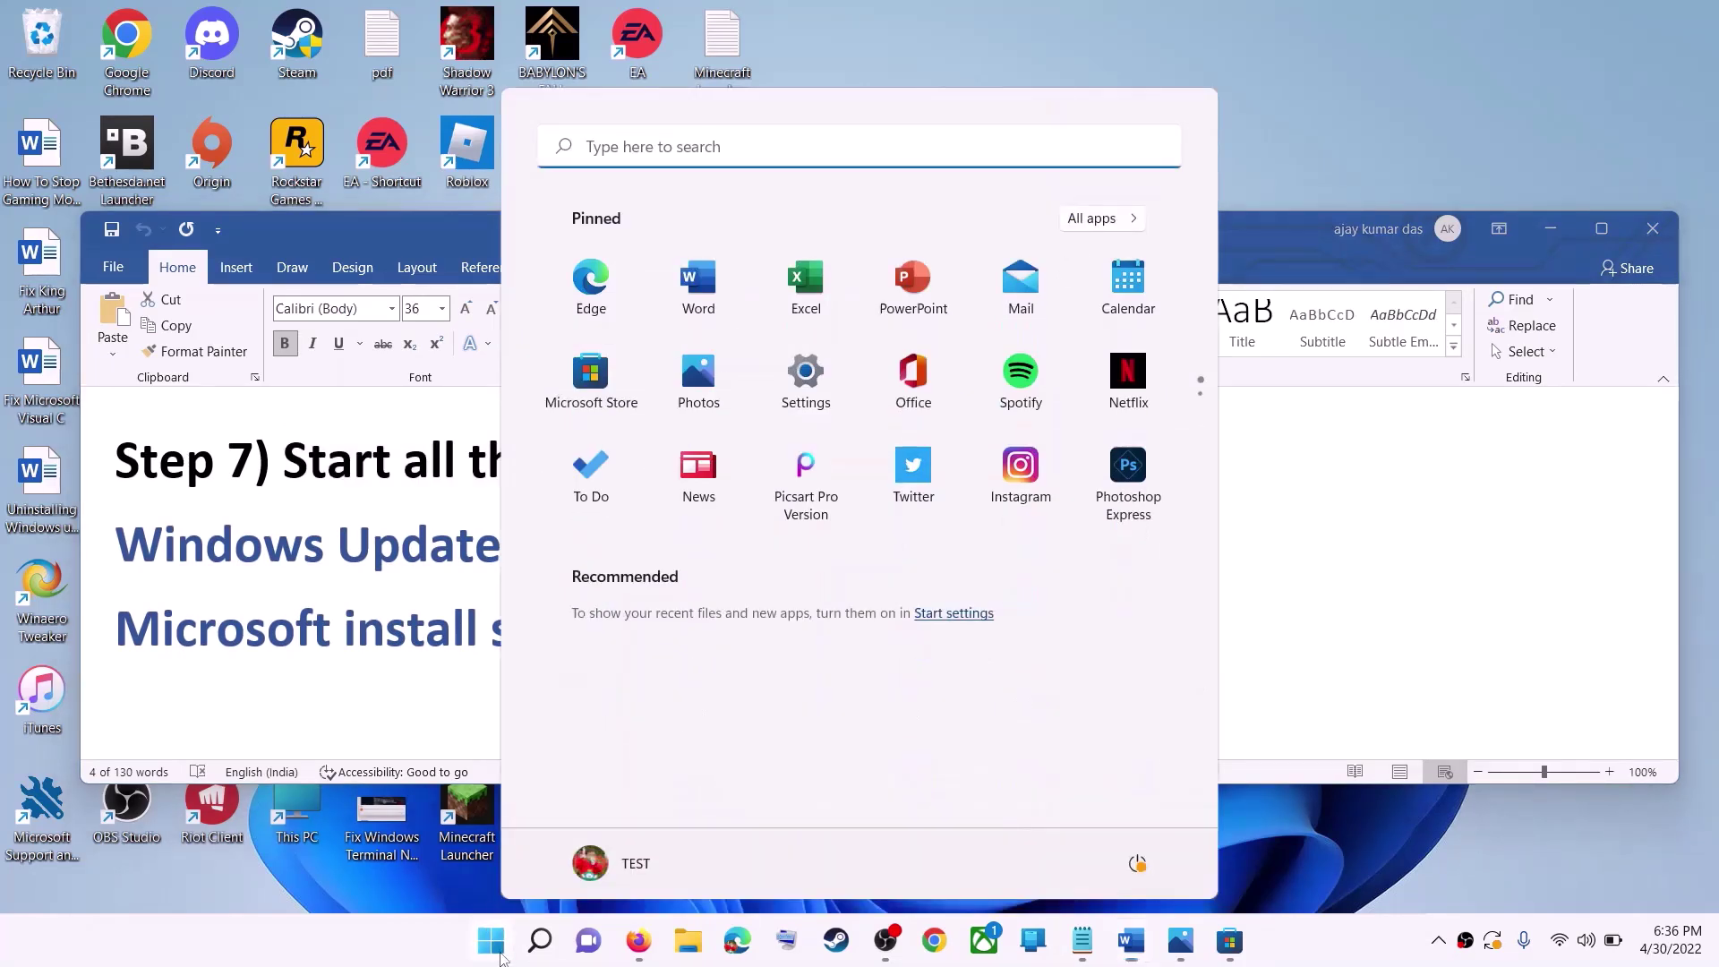
pyautogui.write('services')
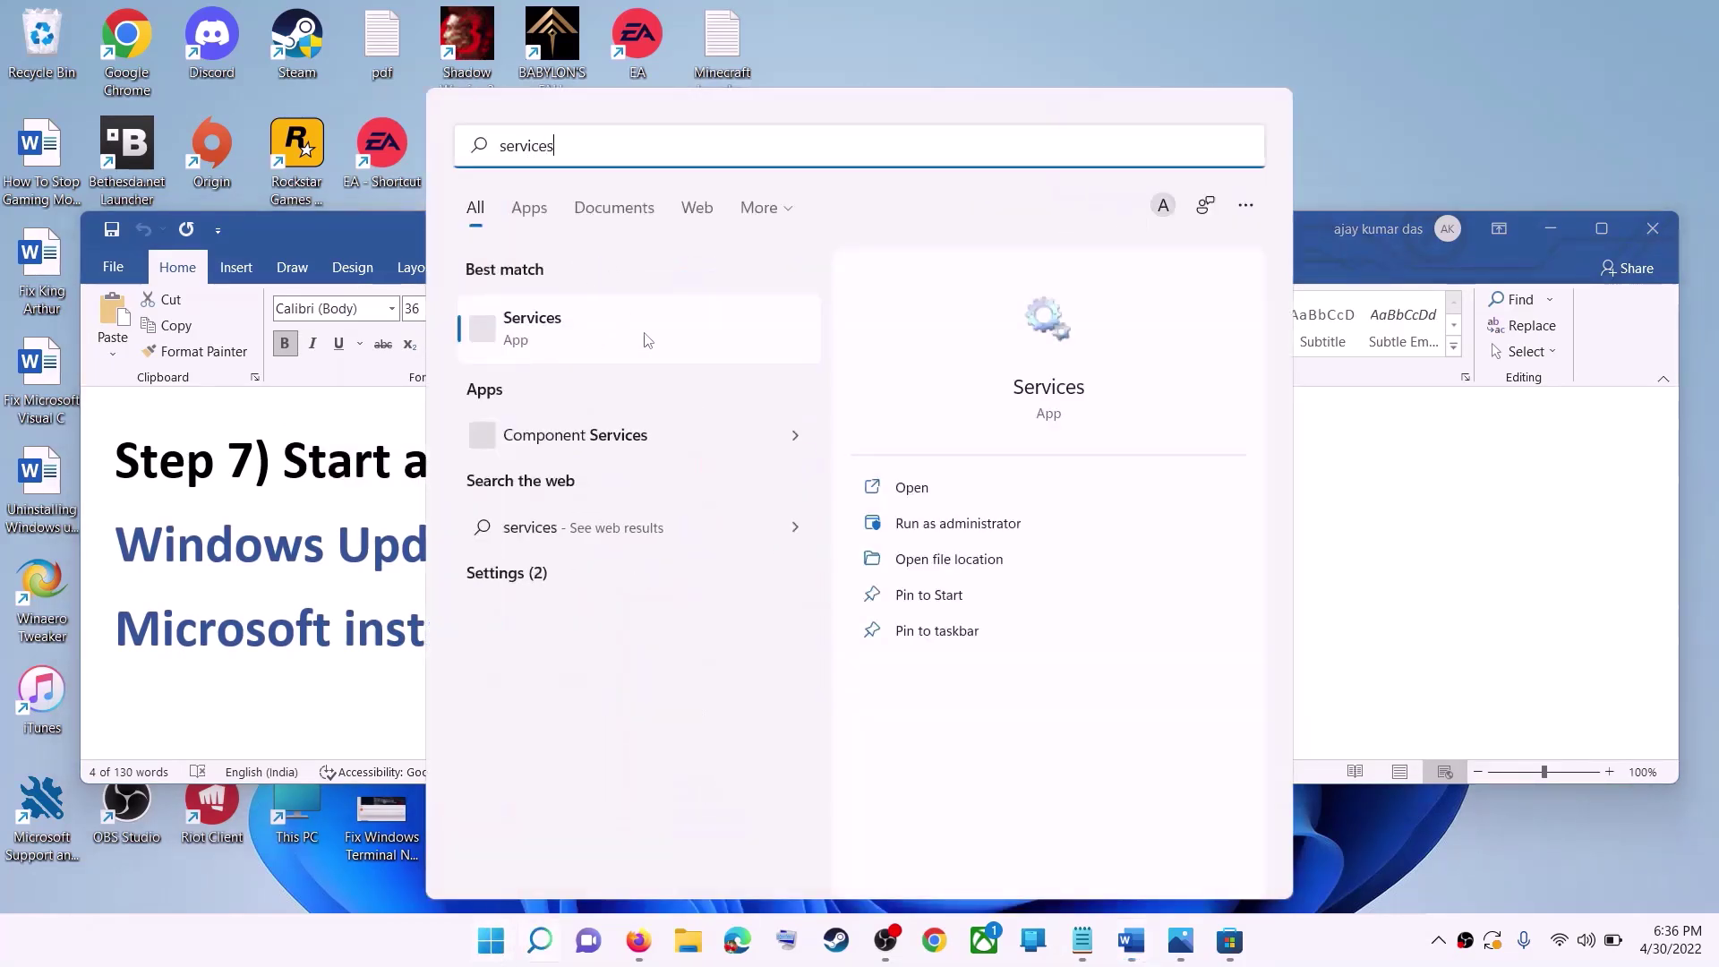
pyautogui.click(593, 335)
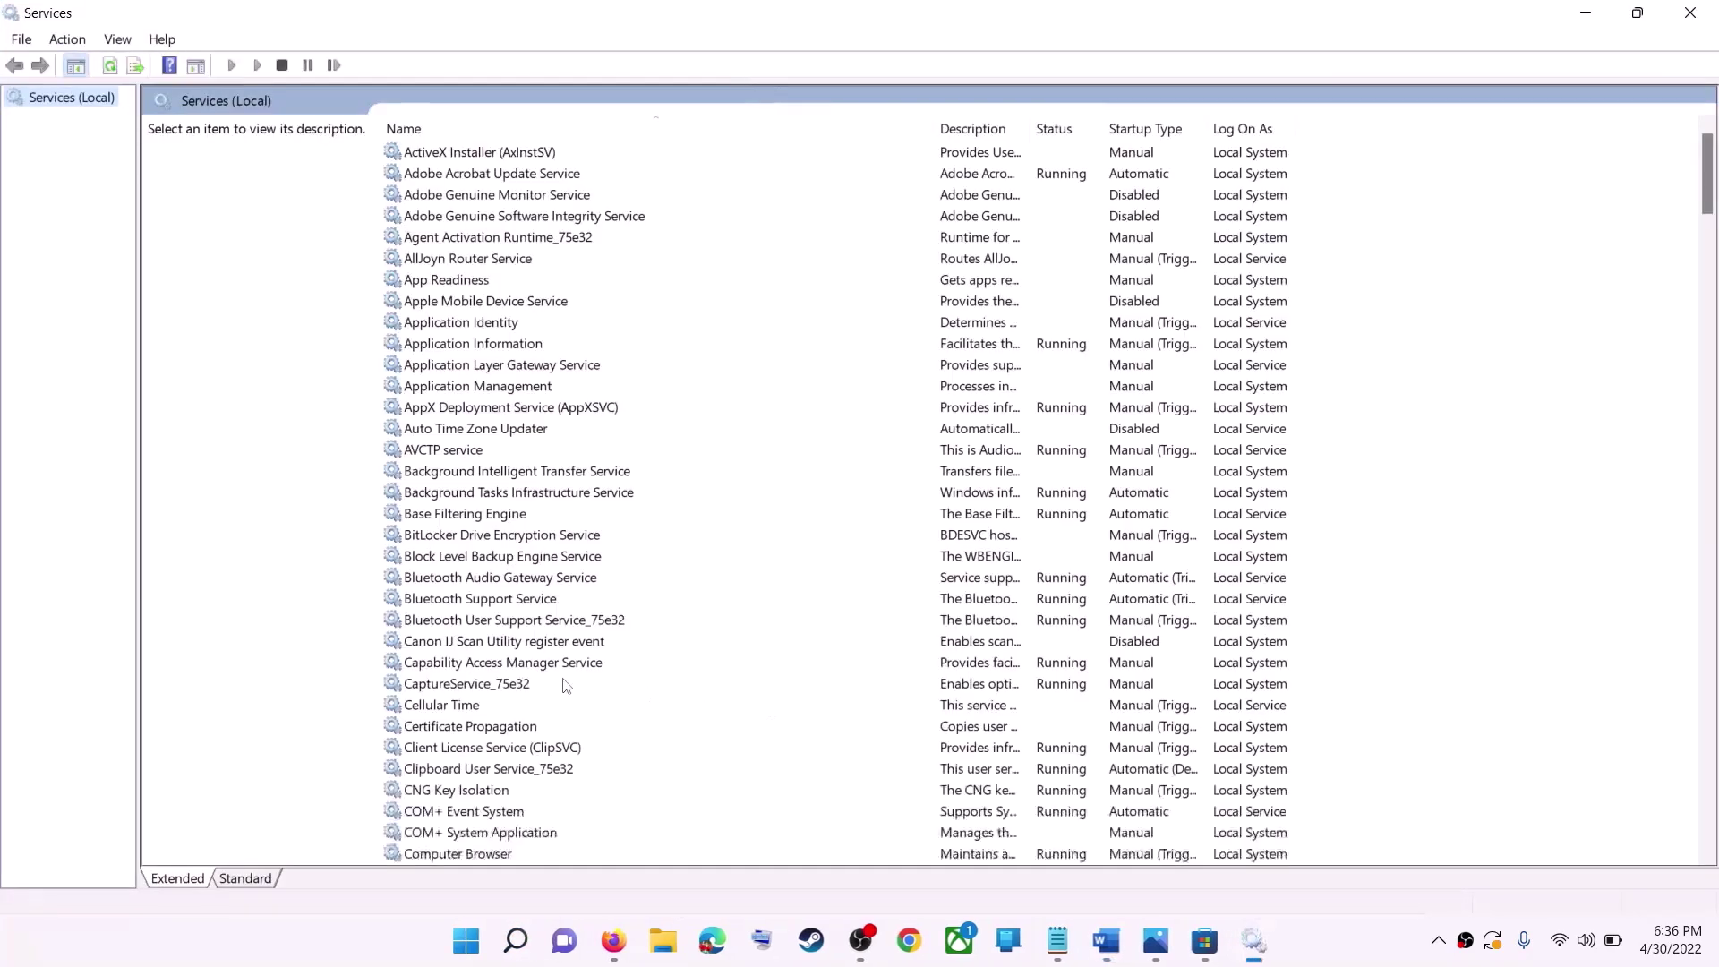
pyautogui.click(564, 683)
pyautogui.press('w')
pyautogui.scroll(-6, 597, 734)
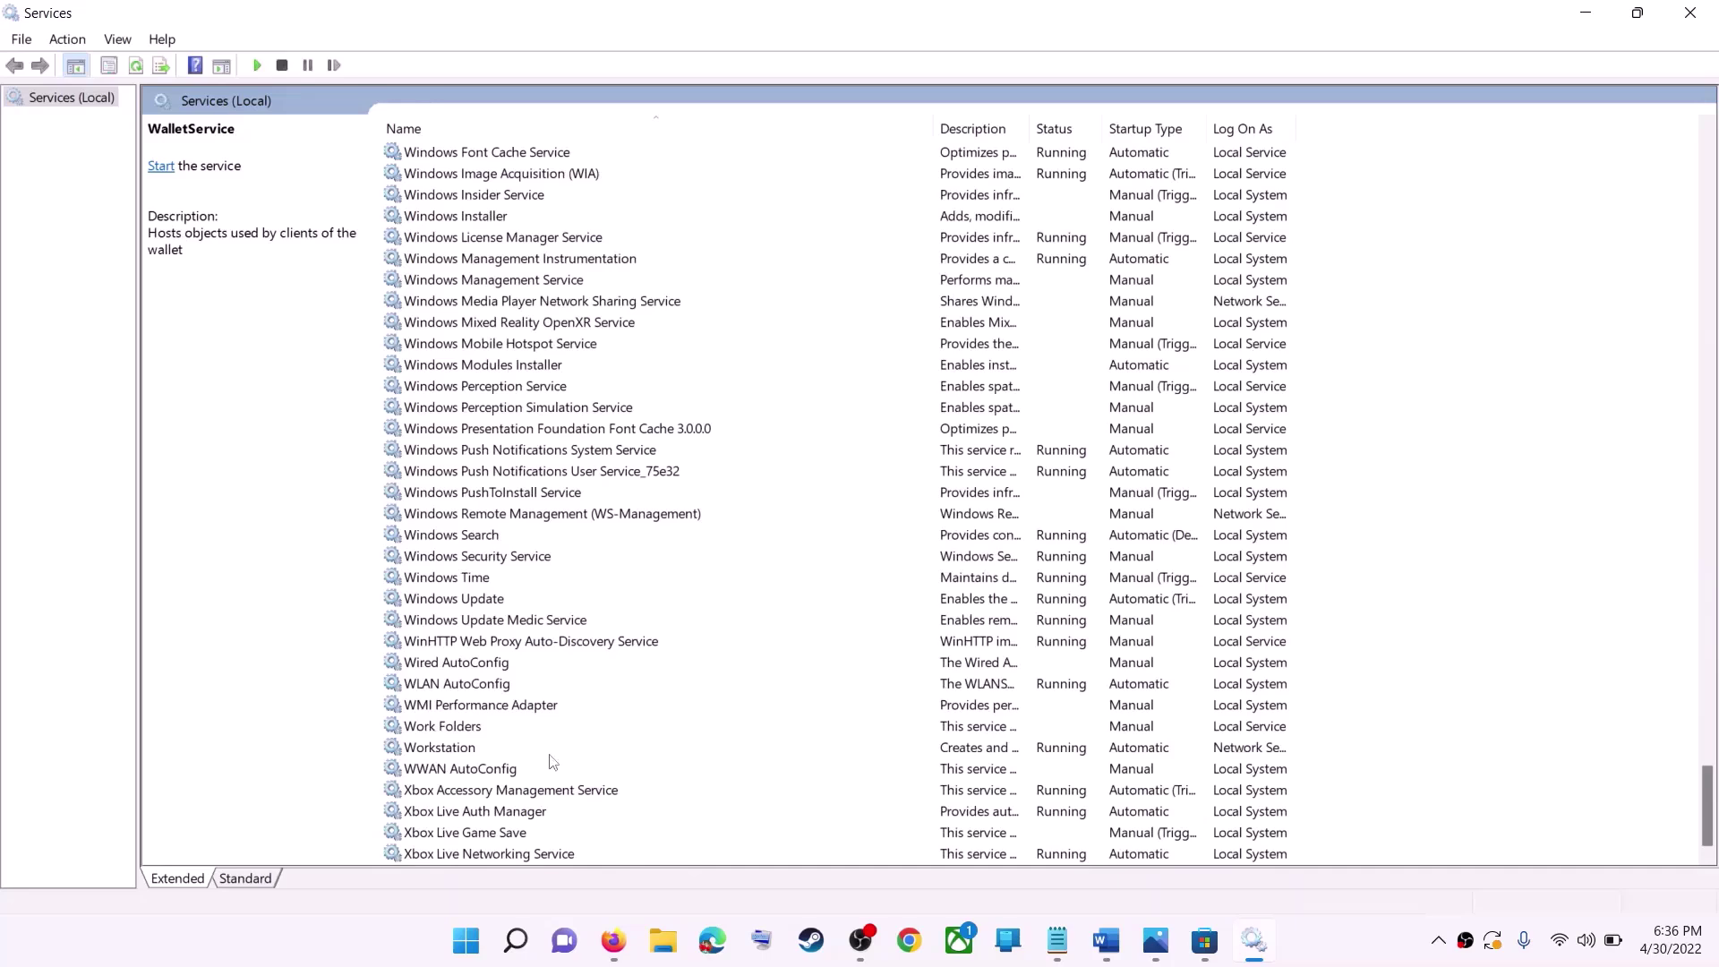
# Set the Windows Update service to Automatic startup and restart it.
pyautogui.click(555, 600)
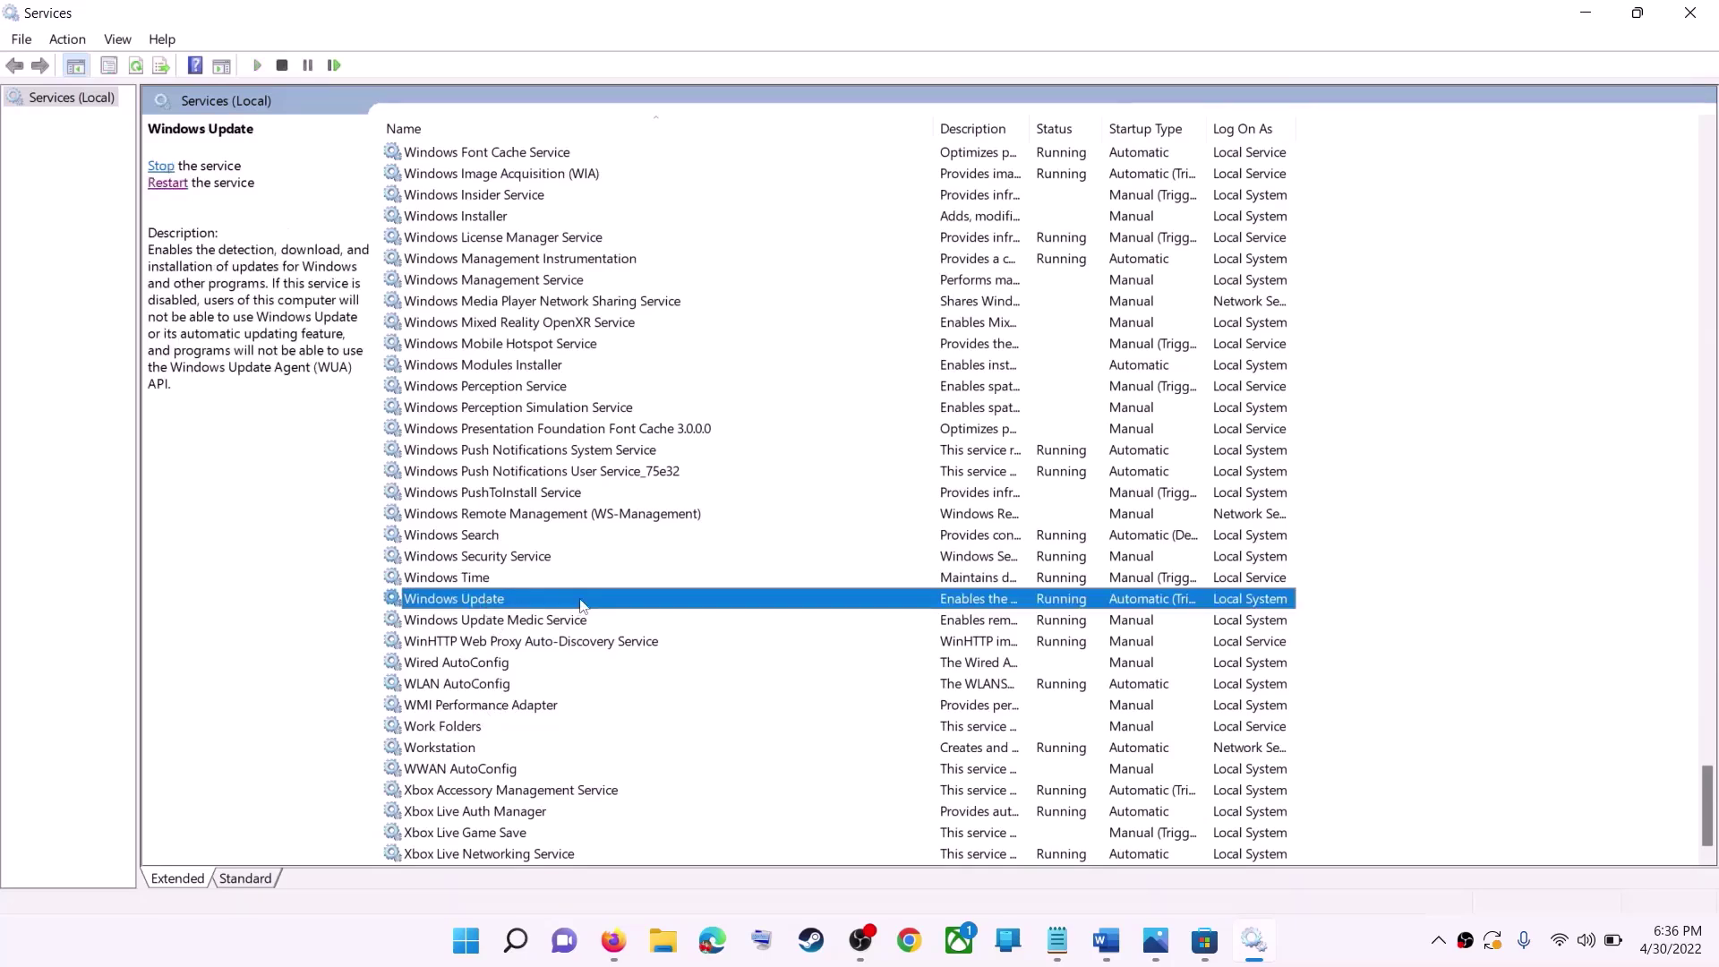
pyautogui.doubleClick(573, 600)
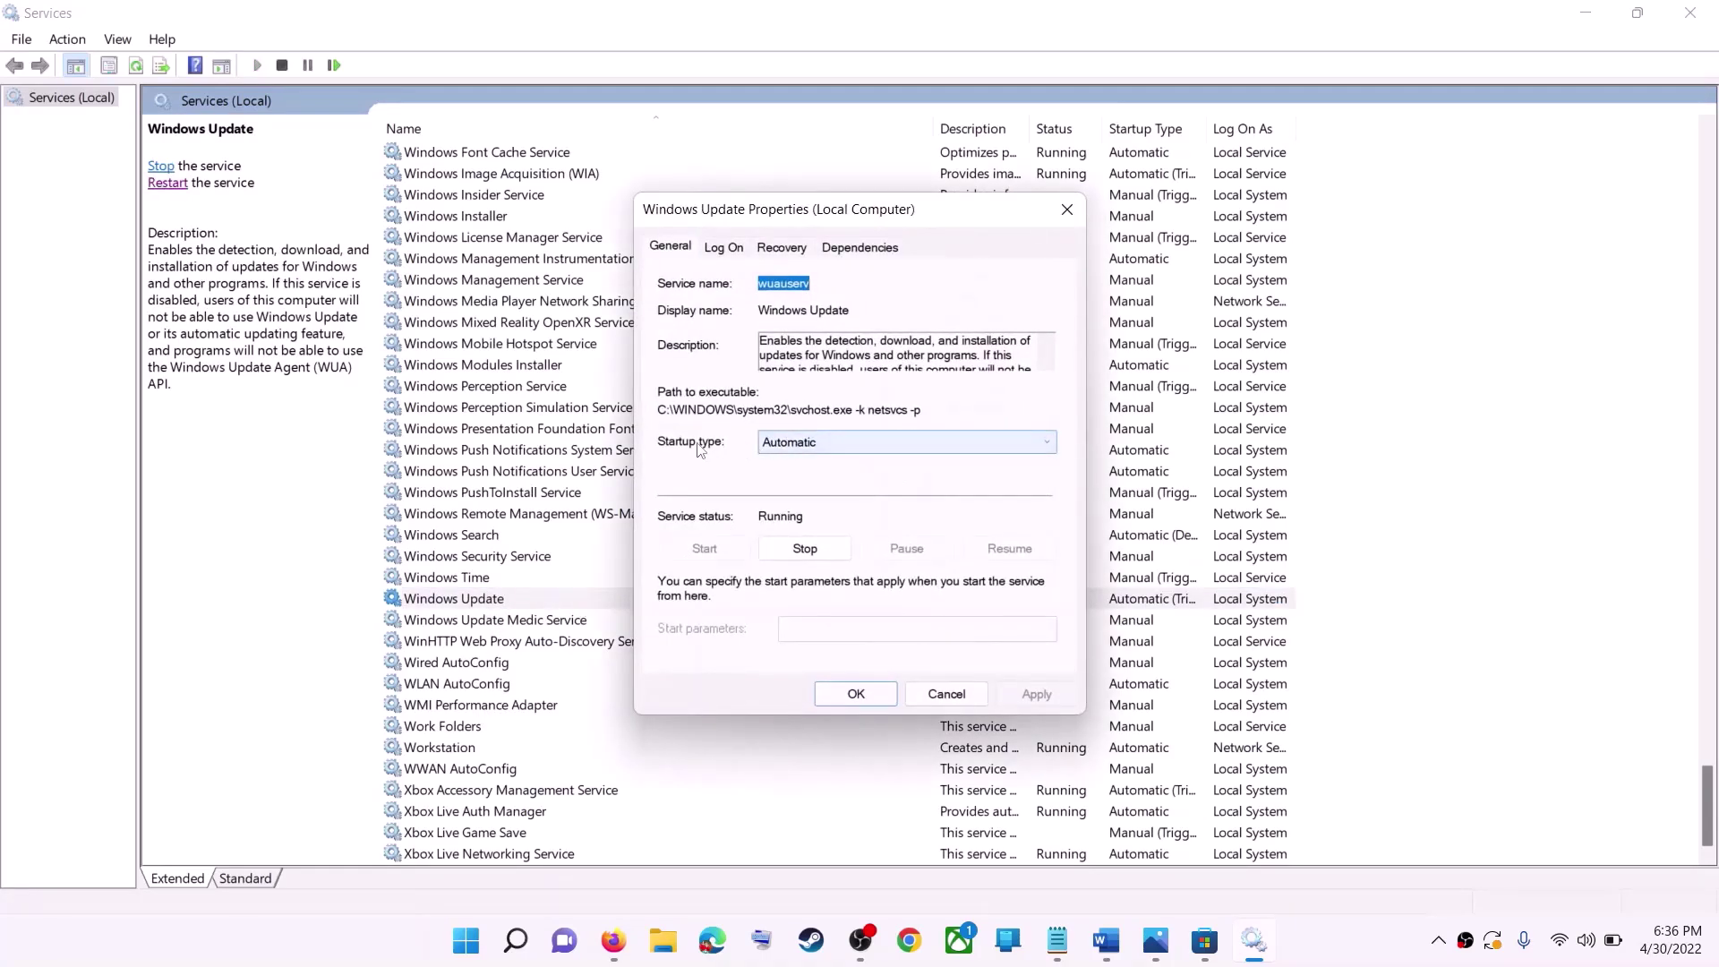
pyautogui.click(828, 442)
pyautogui.click(811, 481)
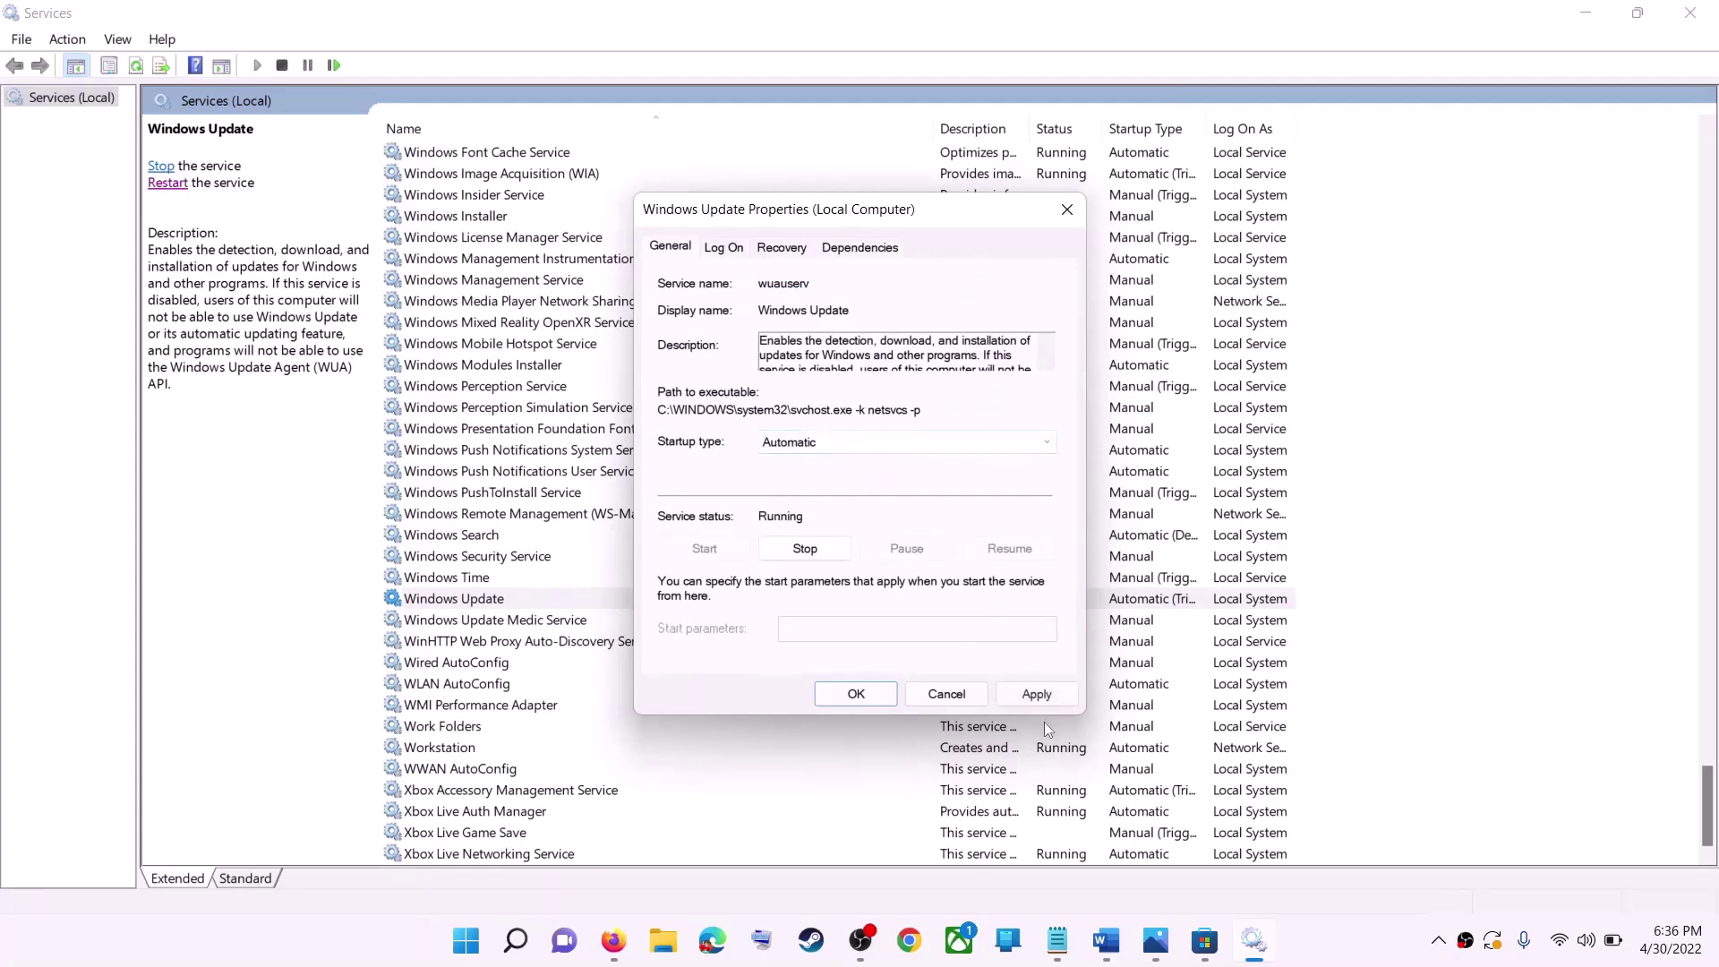
pyautogui.click(1036, 695)
pyautogui.click(850, 694)
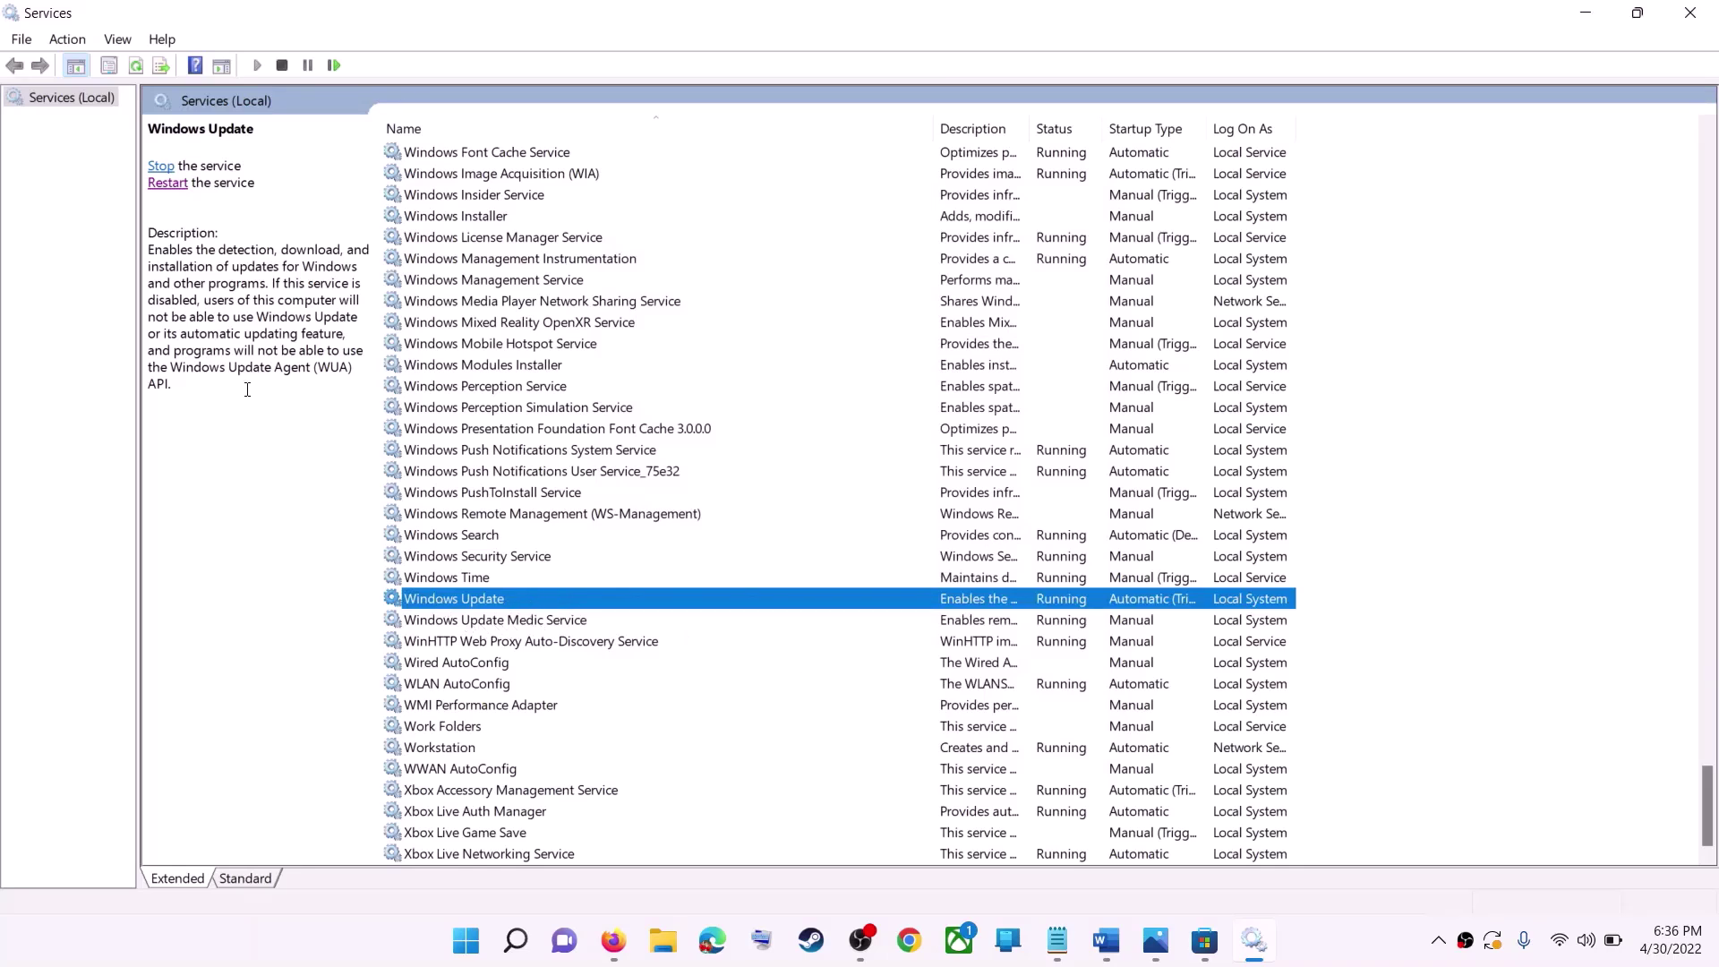
pyautogui.click(167, 185)
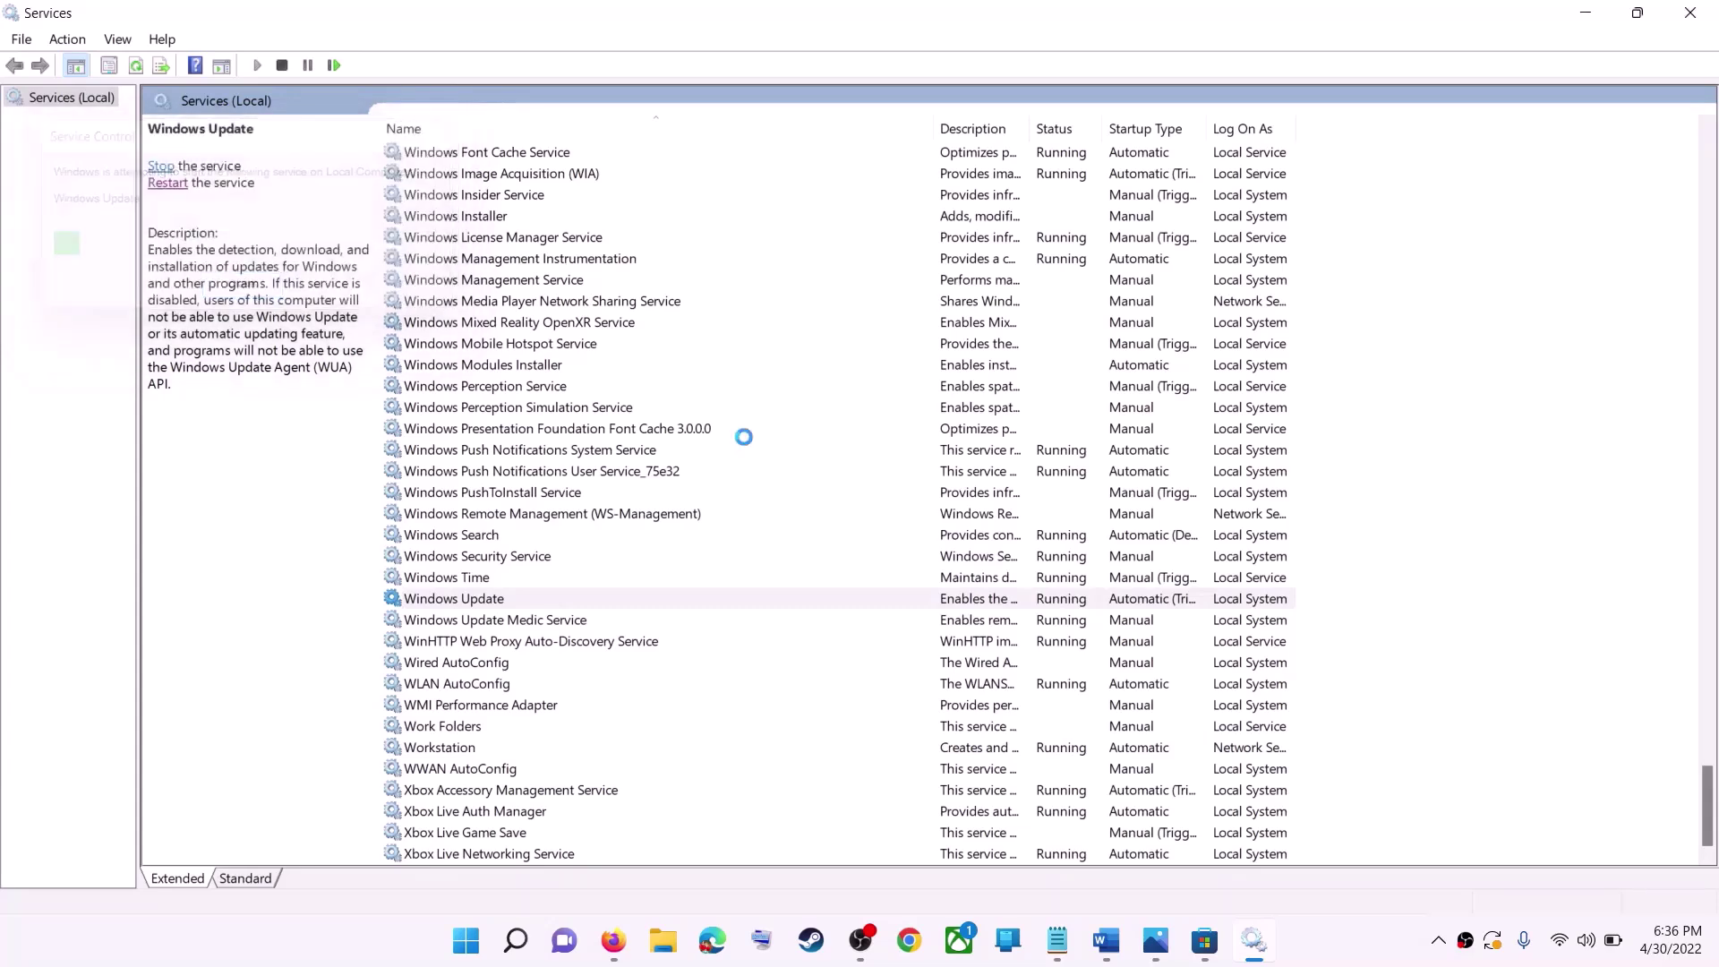
# Set the Microsoft Store Install Service to Automatic startup and restart it.
pyautogui.click(551, 451)
pyautogui.press('m')
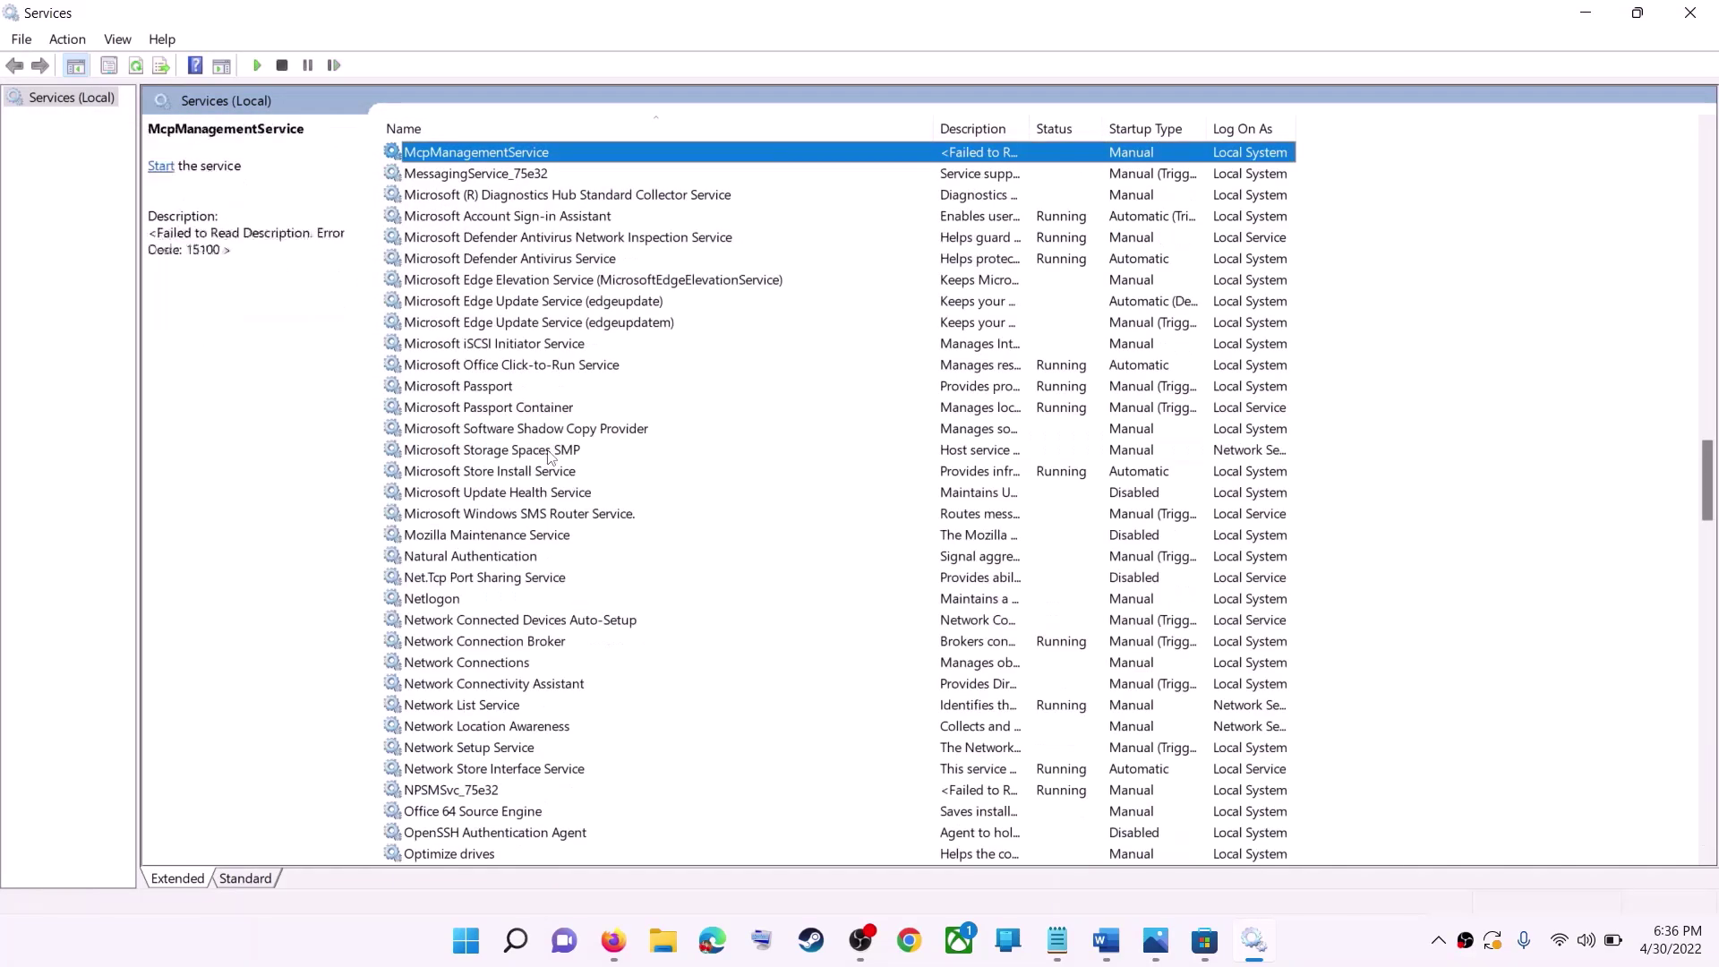
pyautogui.click(512, 479)
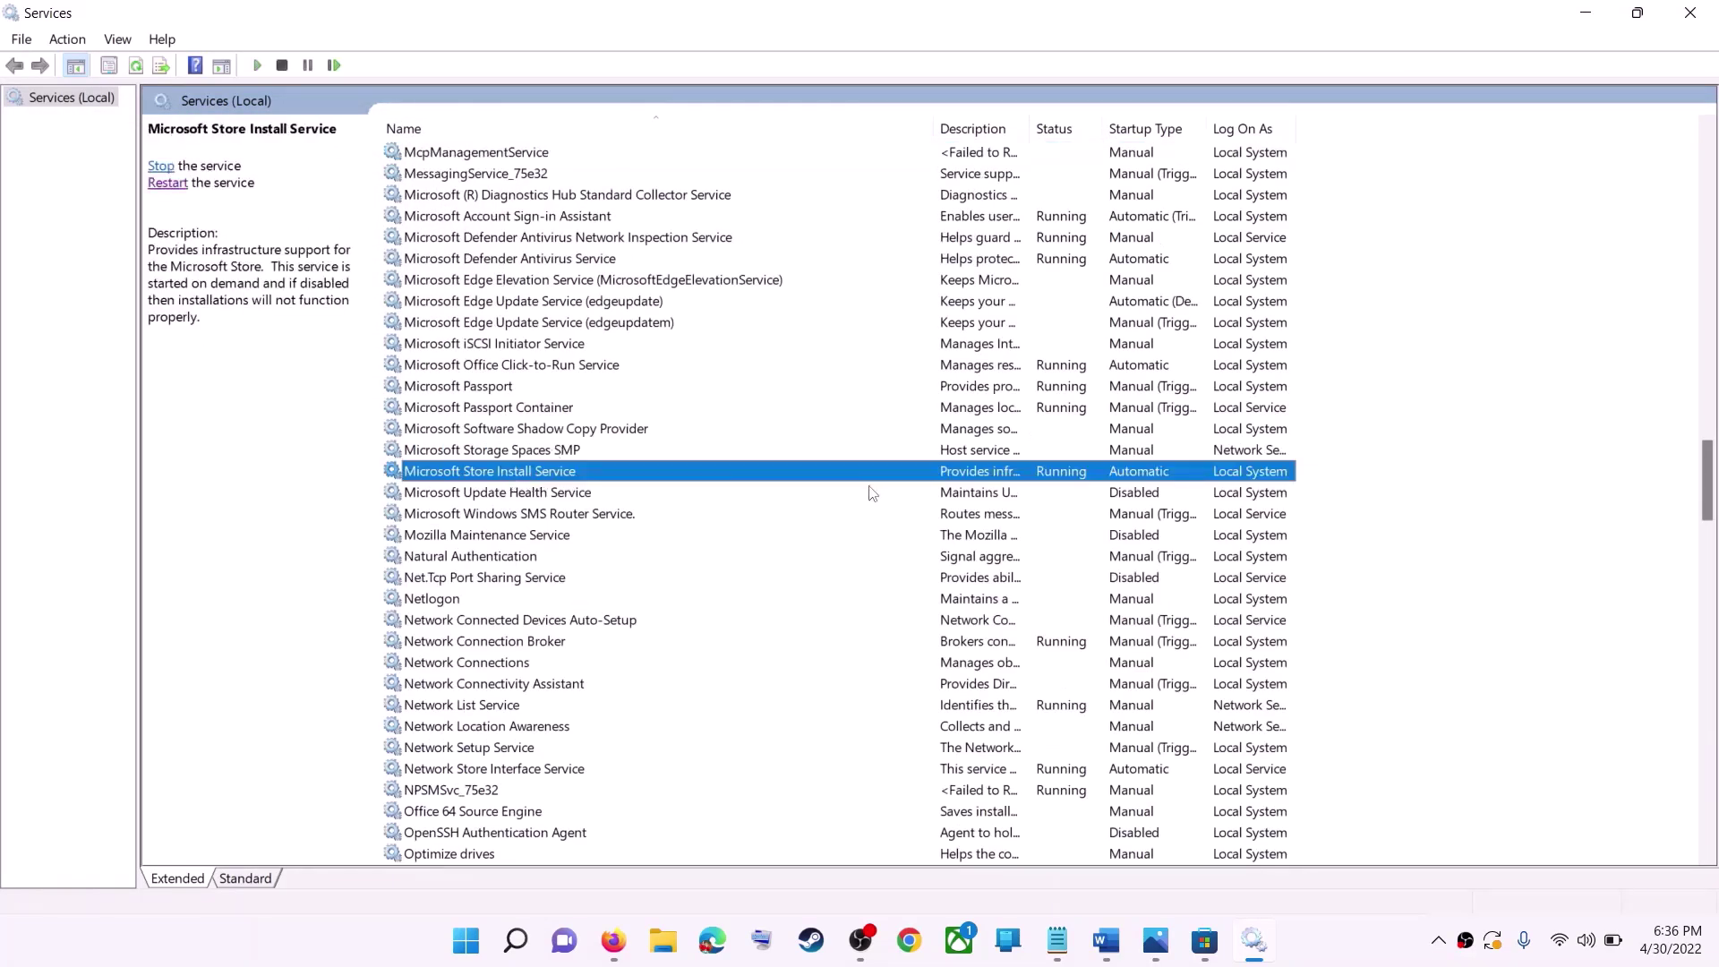
pyautogui.doubleClick(793, 471)
pyautogui.click(947, 442)
pyautogui.click(1091, 708)
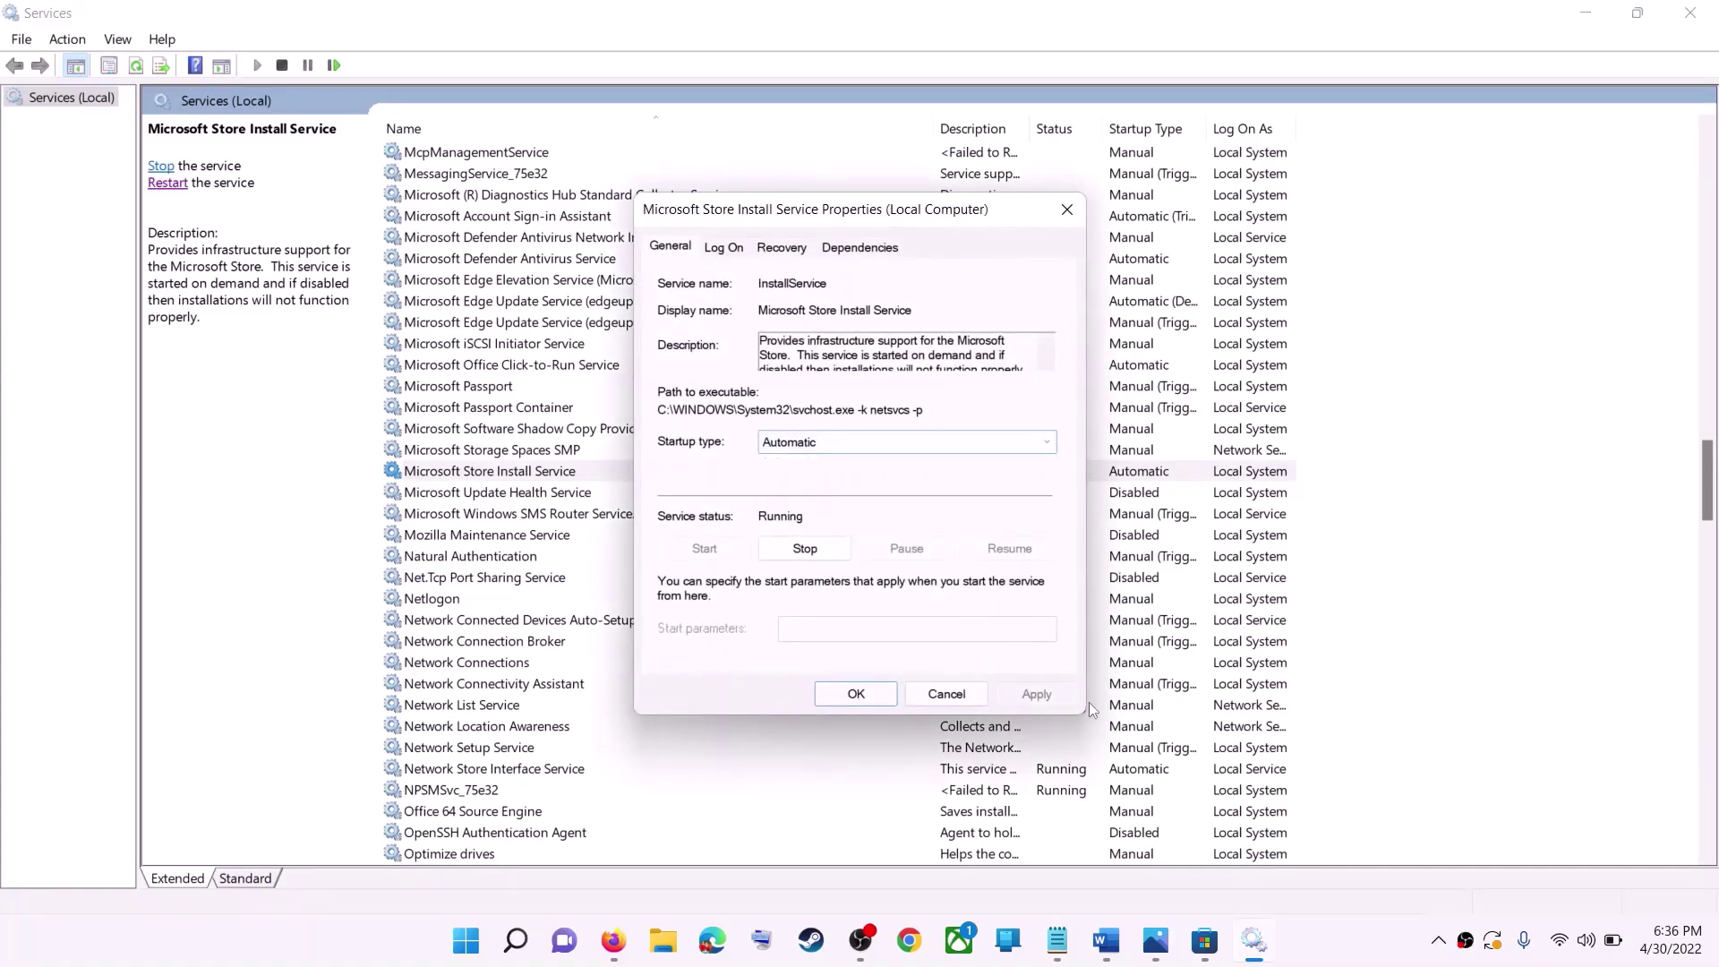
pyautogui.click(1036, 697)
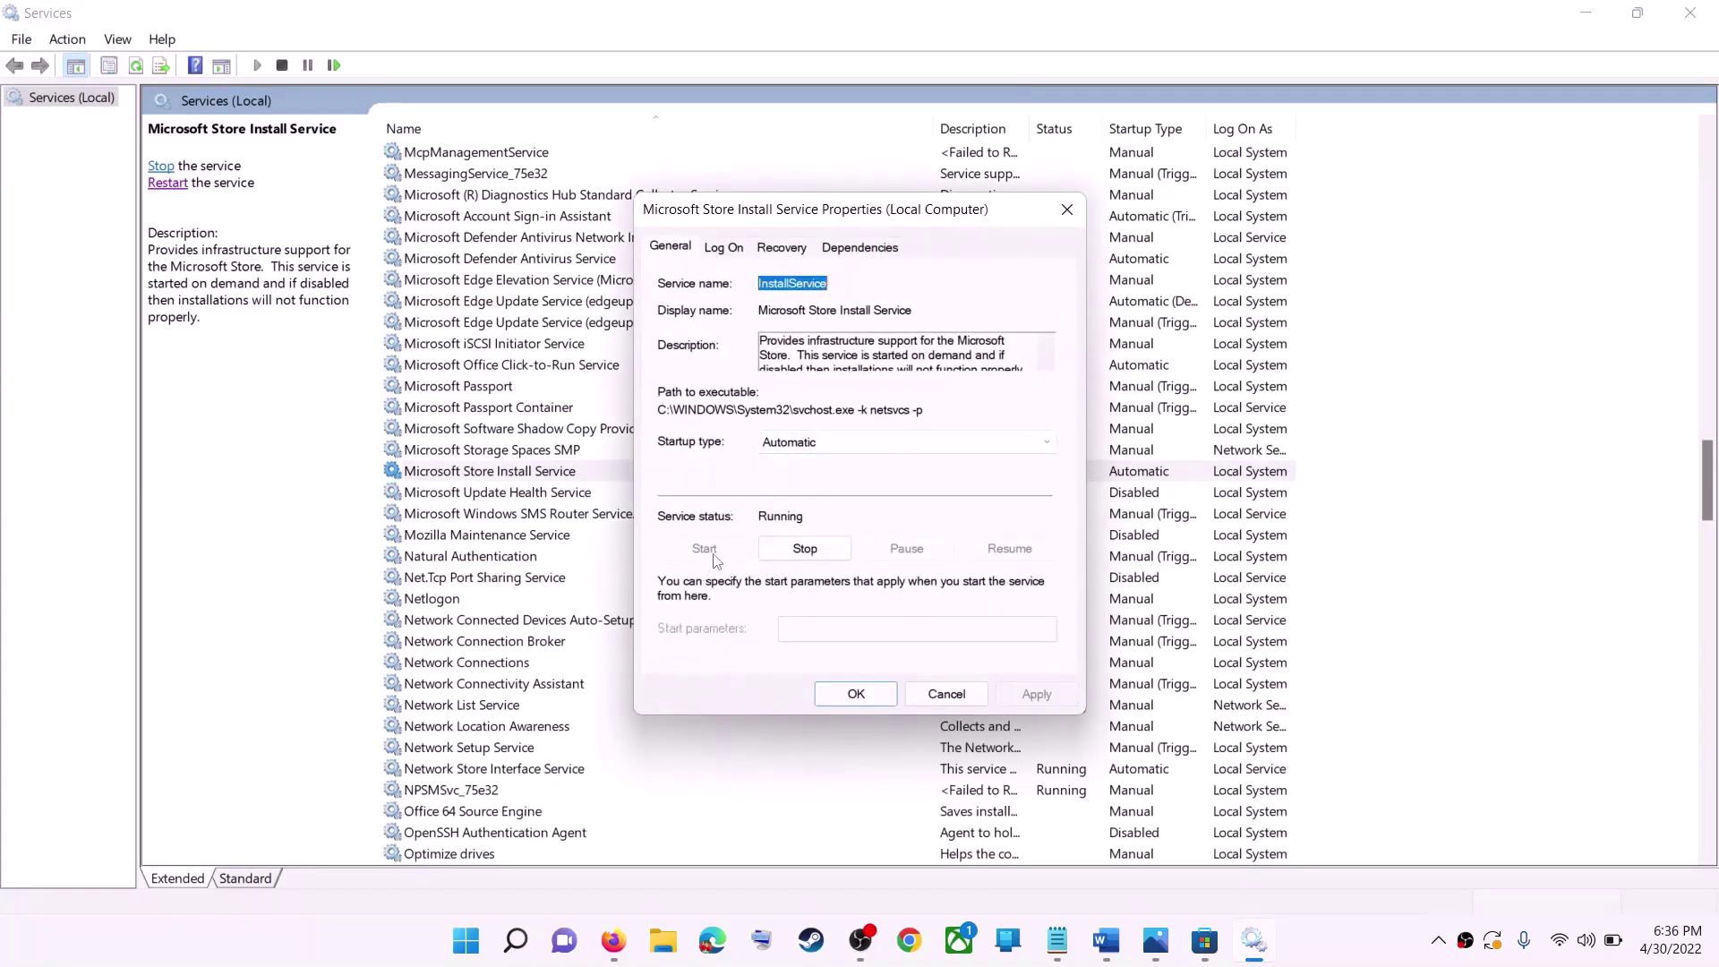
pyautogui.click(856, 694)
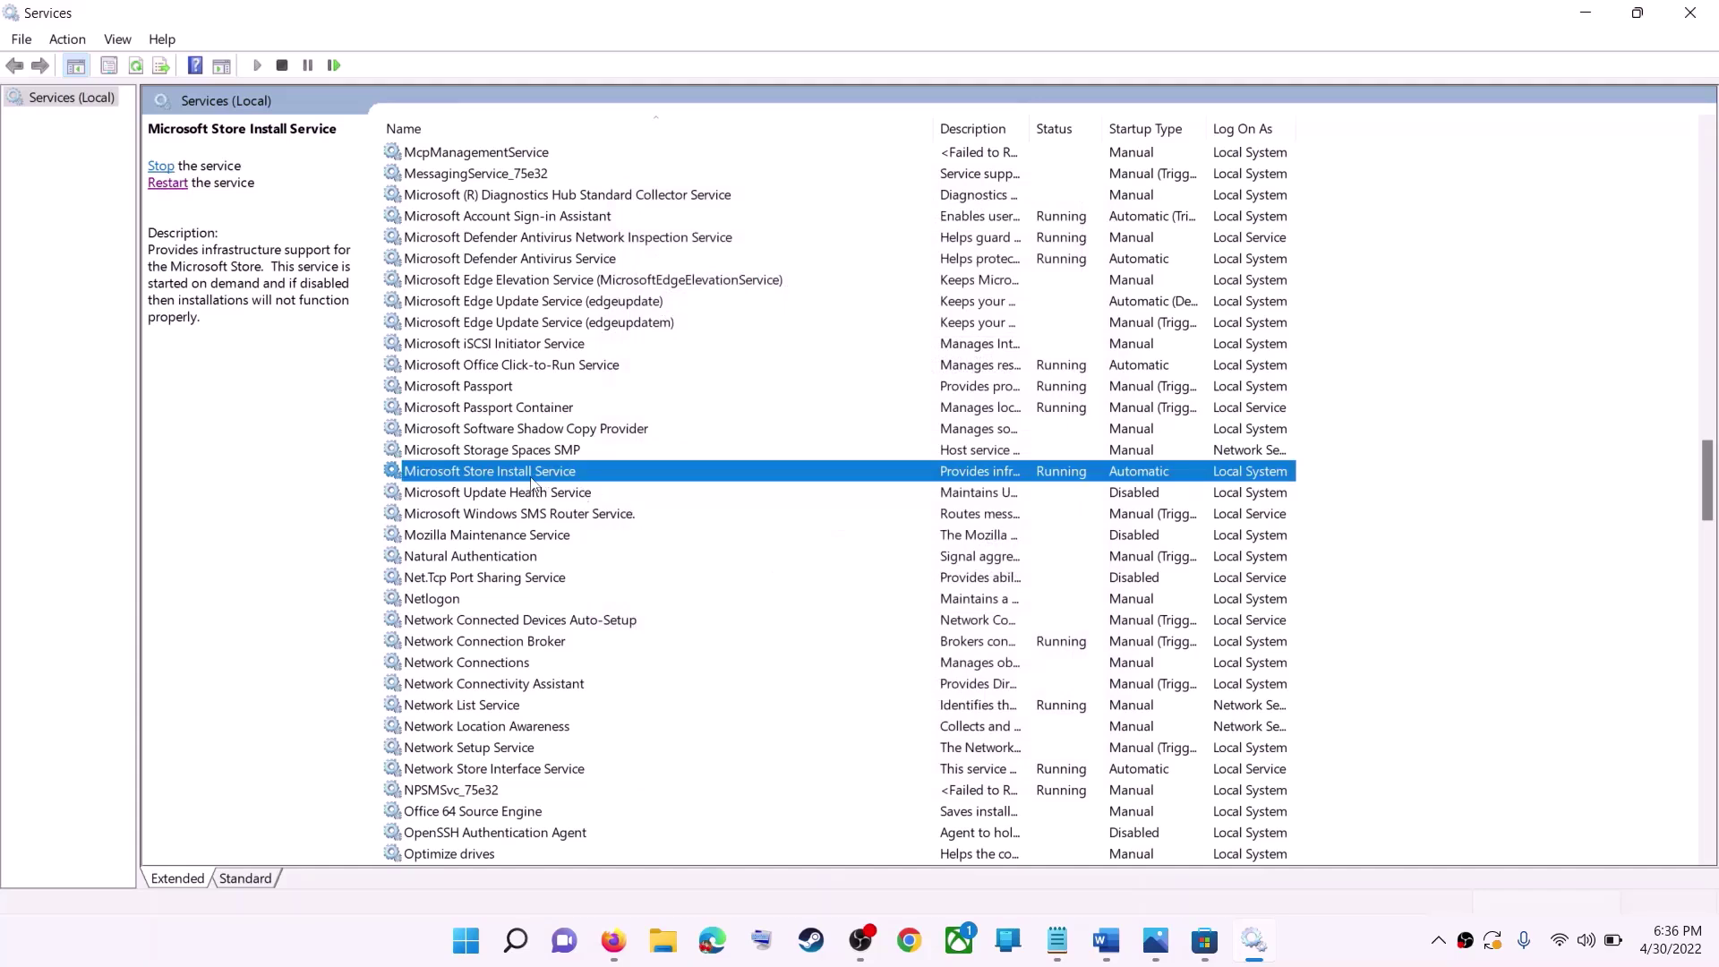
pyautogui.click(161, 186)
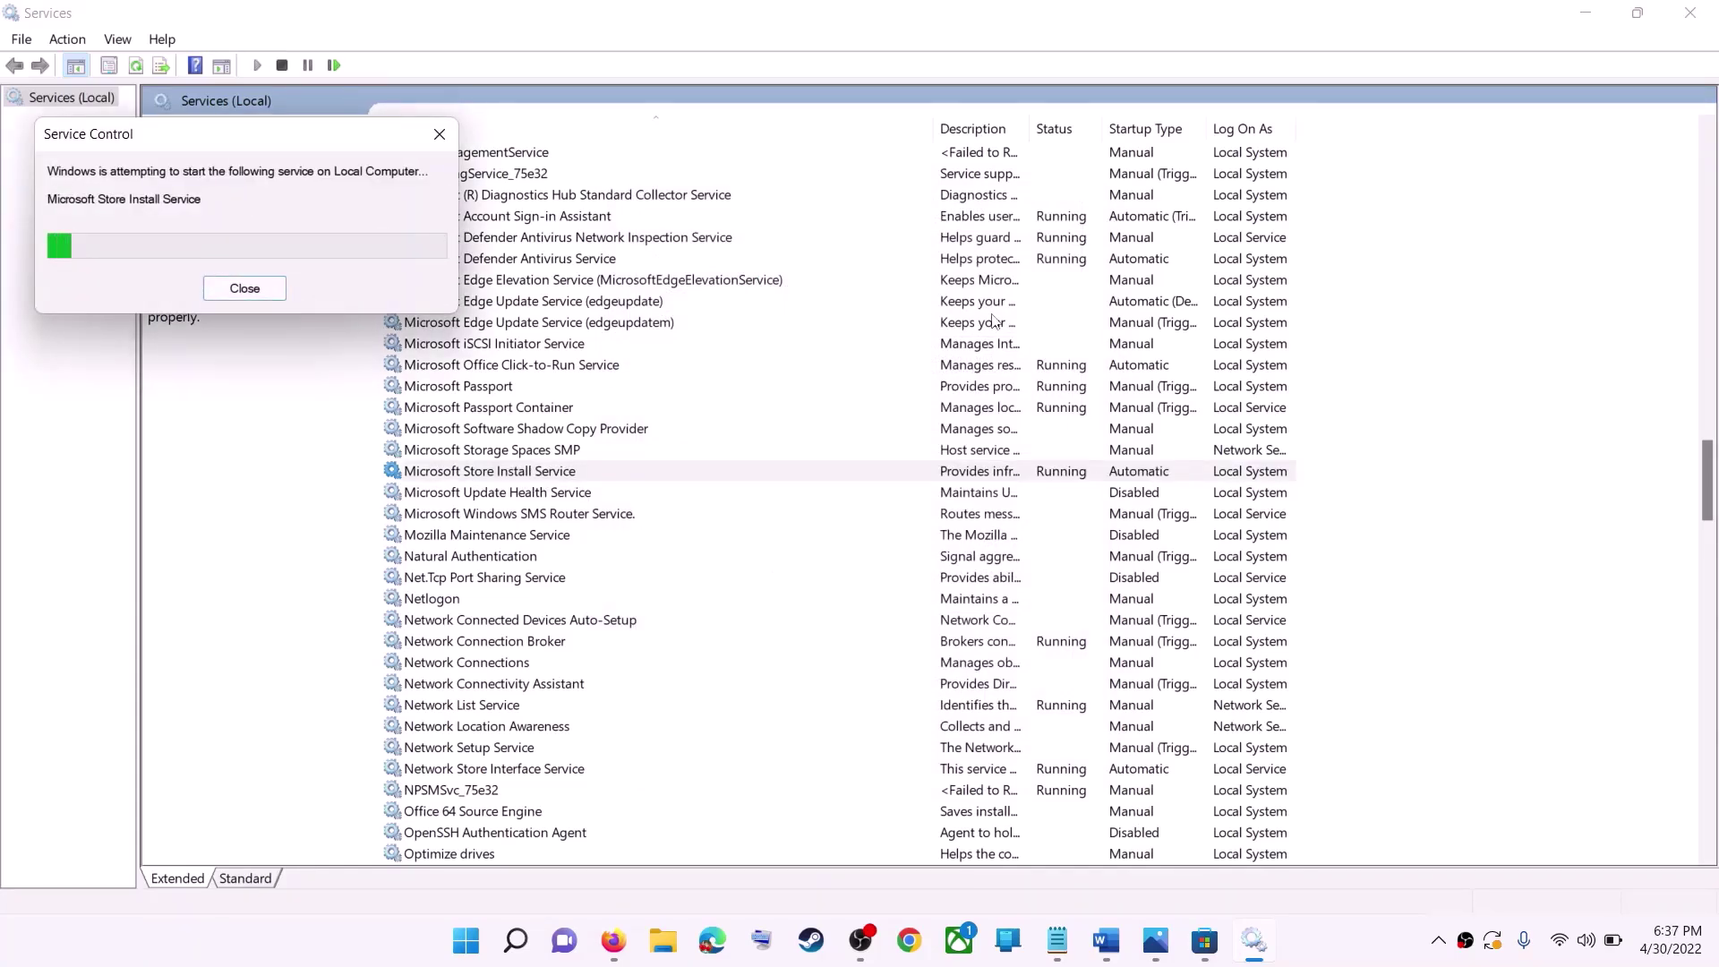
# Close Services and highlight the next instruction in the Word guide.
pyautogui.click(1690, 13)
pyautogui.scroll(-1, 486, 593)
pyautogui.scroll(-2, 486, 593)
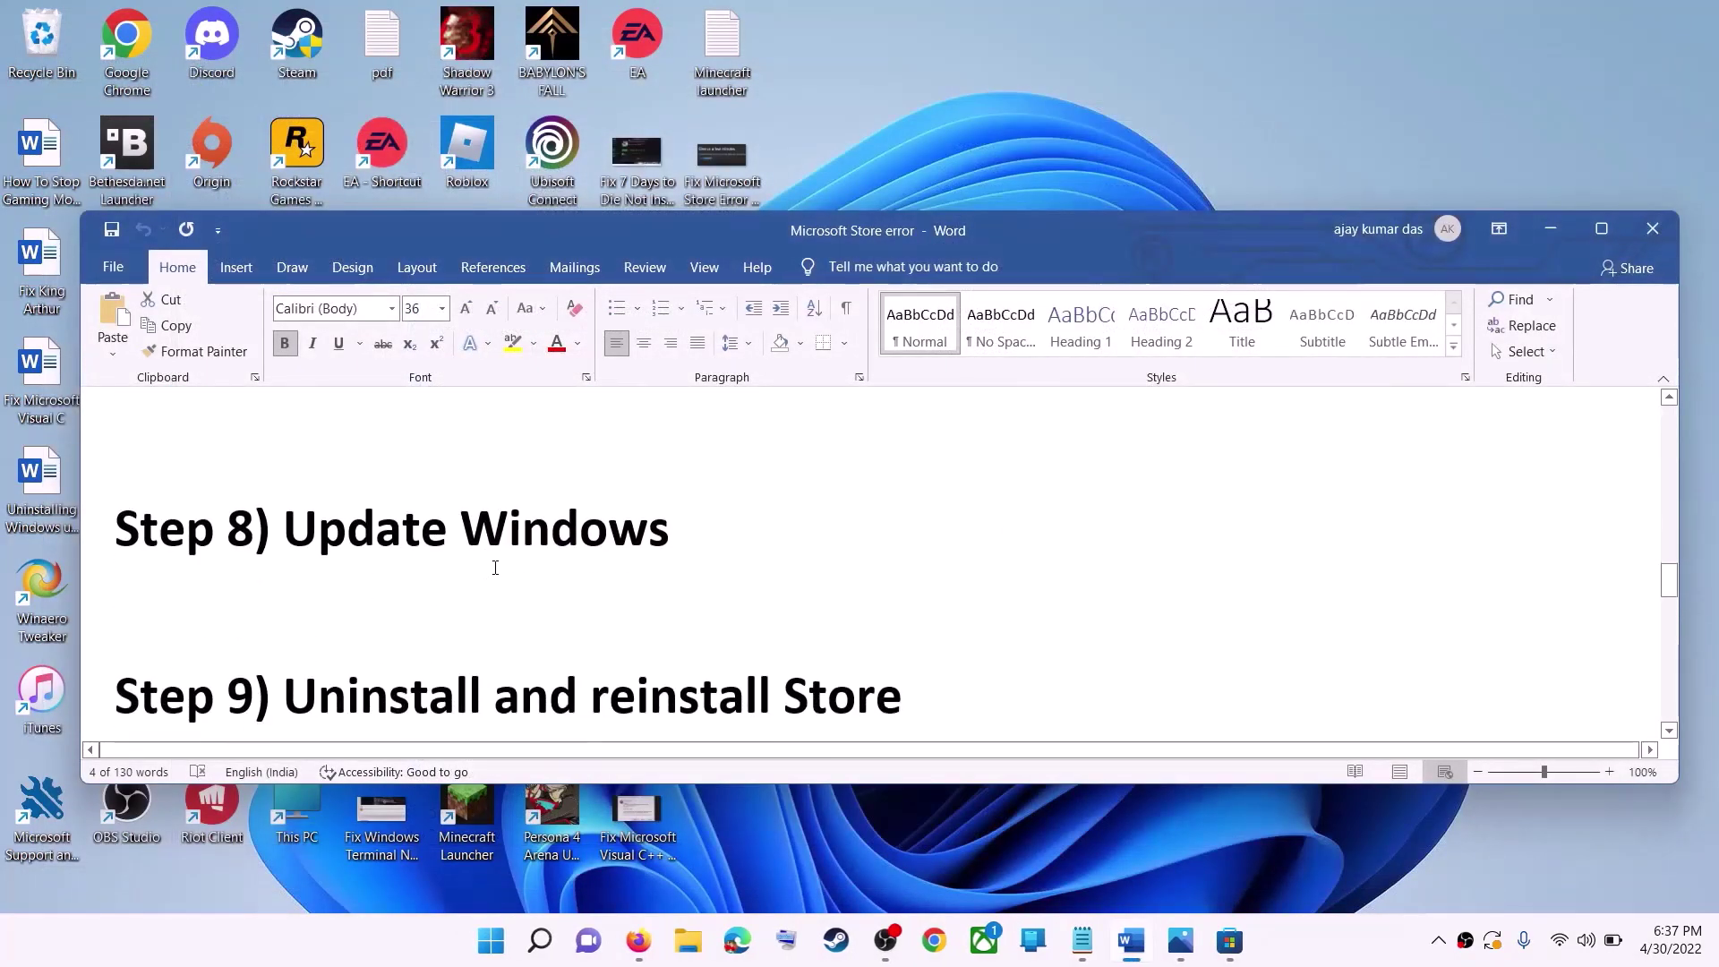
pyautogui.scroll(1, 492, 564)
pyautogui.moveTo(767, 587); pyautogui.dragTo(285, 583)
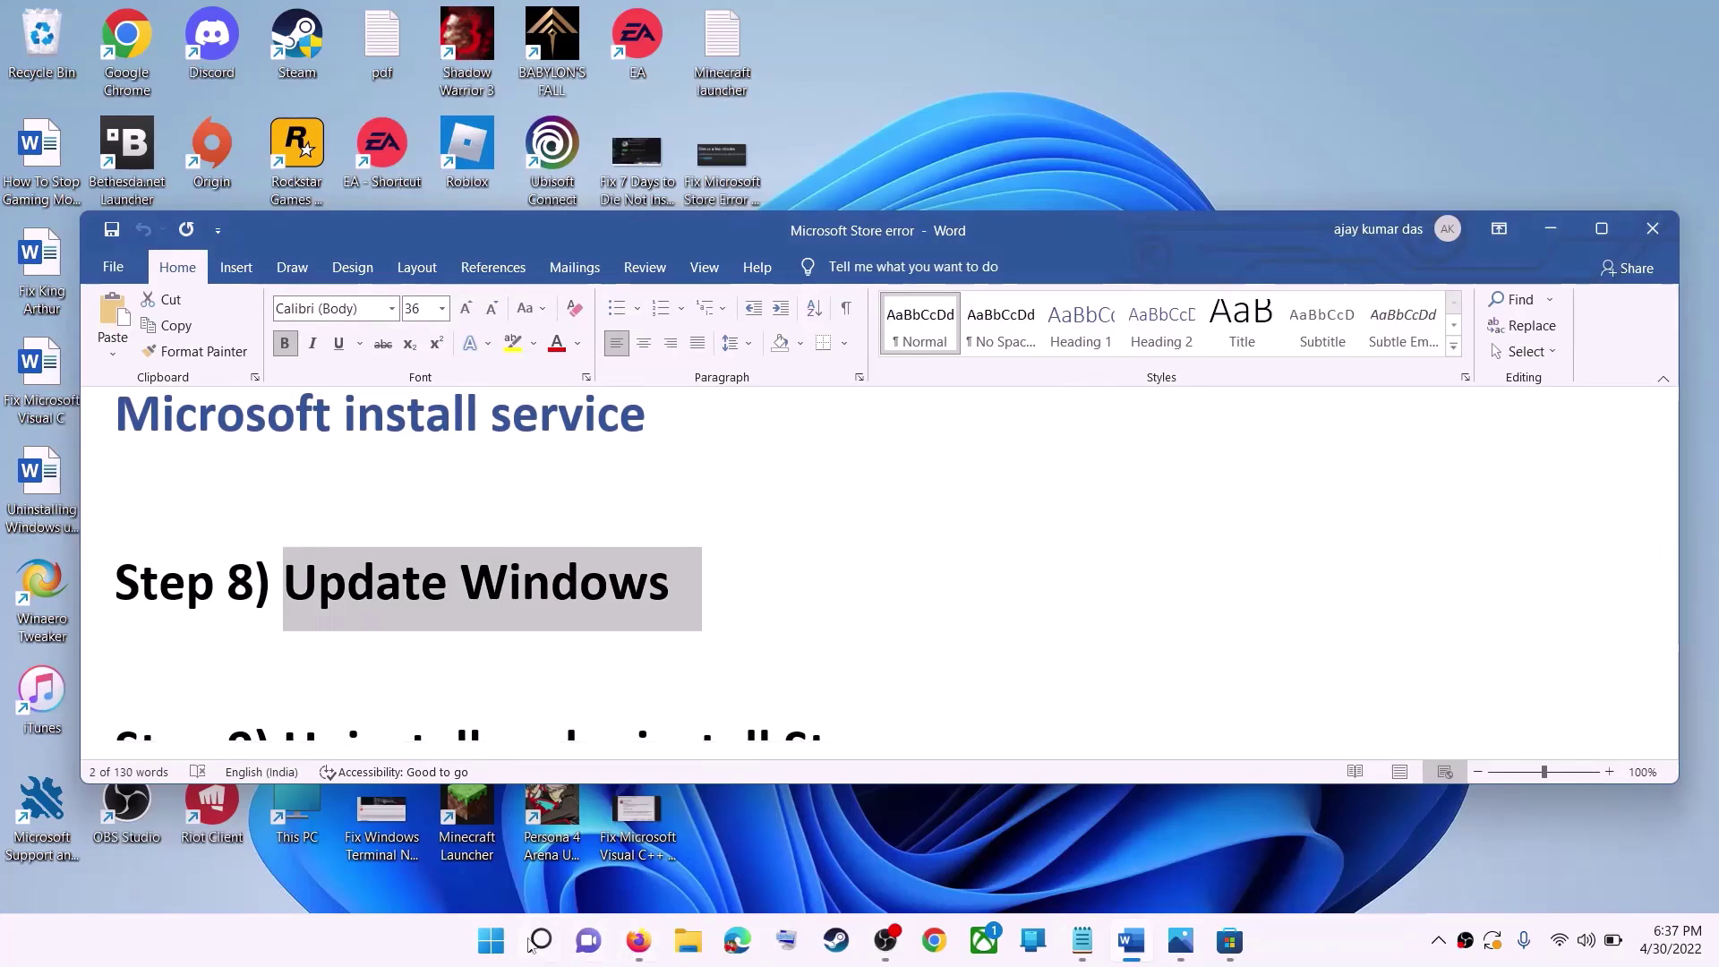
# Check Windows Update in Settings, showing 2022-04 Cumulative Update KB5012643 pending restart, then minimize Settings.
pyautogui.click(491, 940)
pyautogui.click(804, 391)
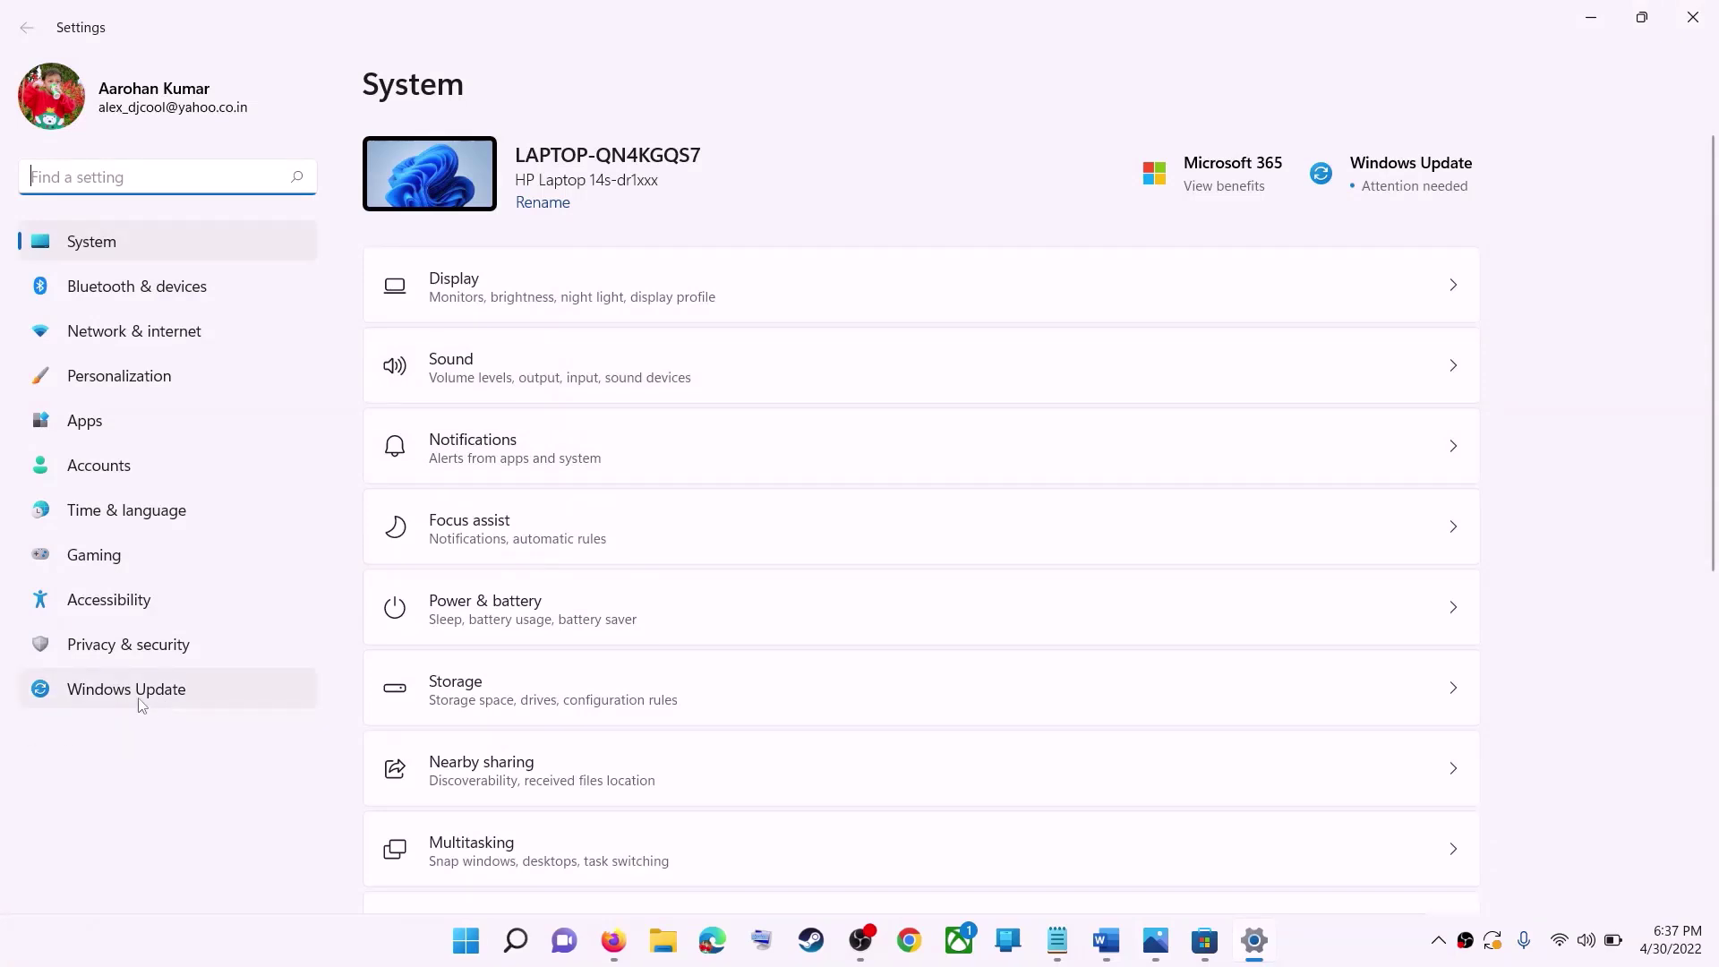
pyautogui.click(201, 698)
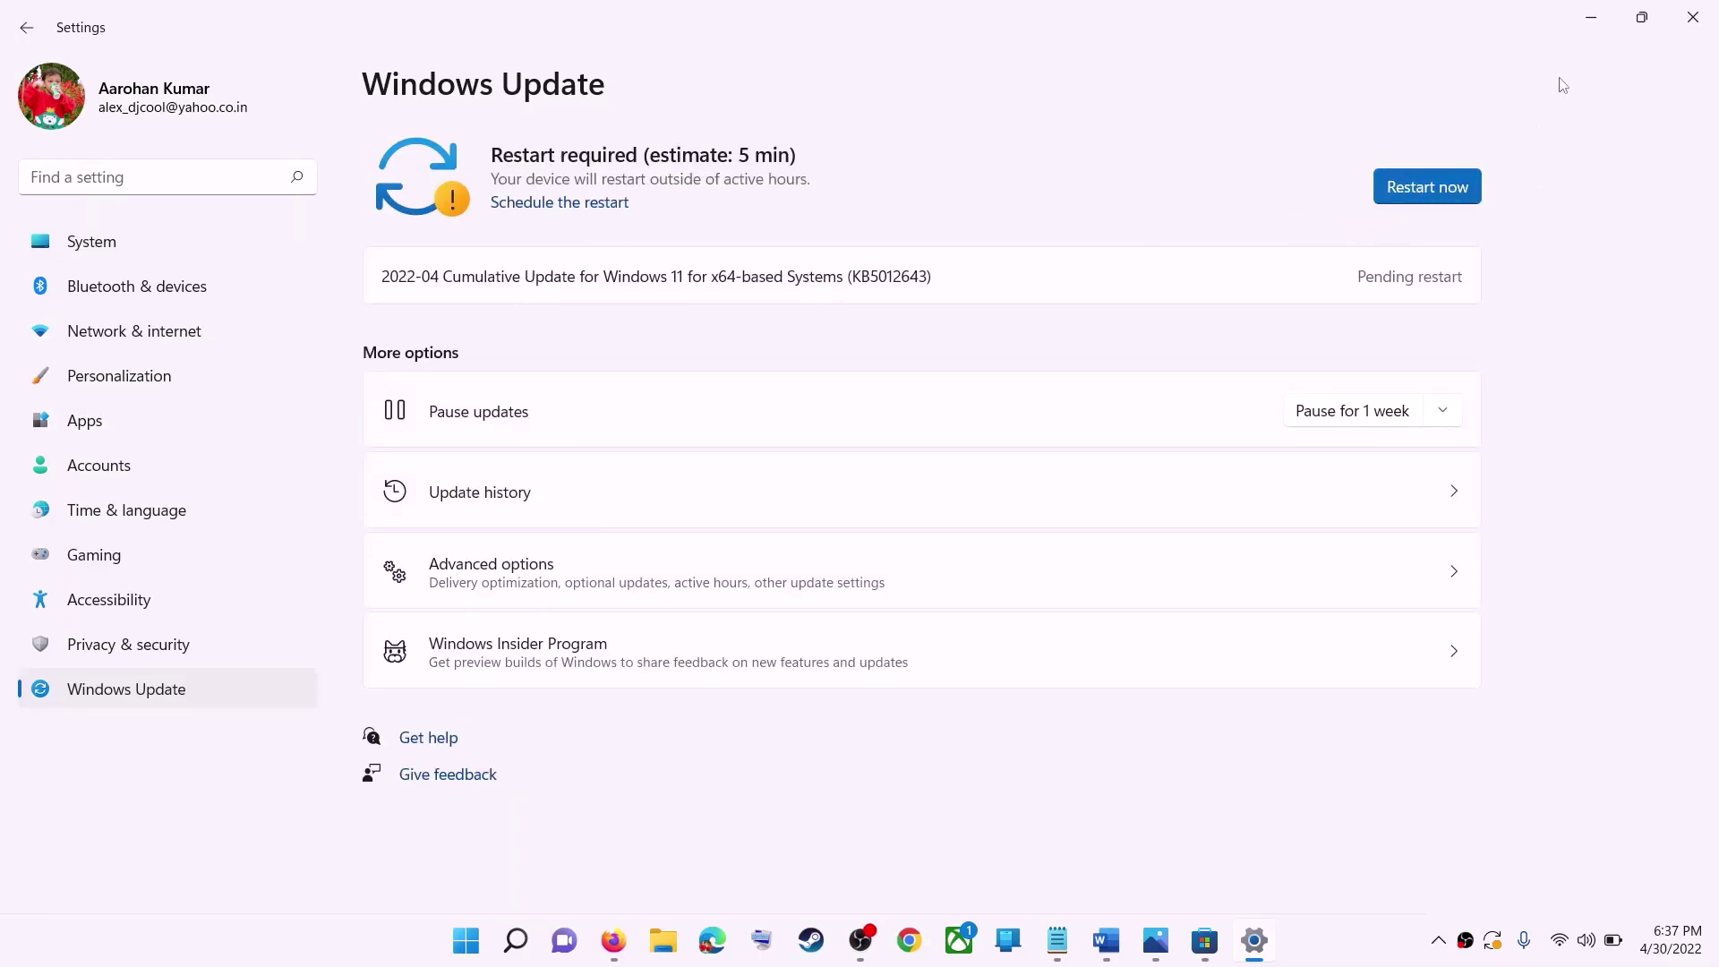
pyautogui.click(1591, 20)
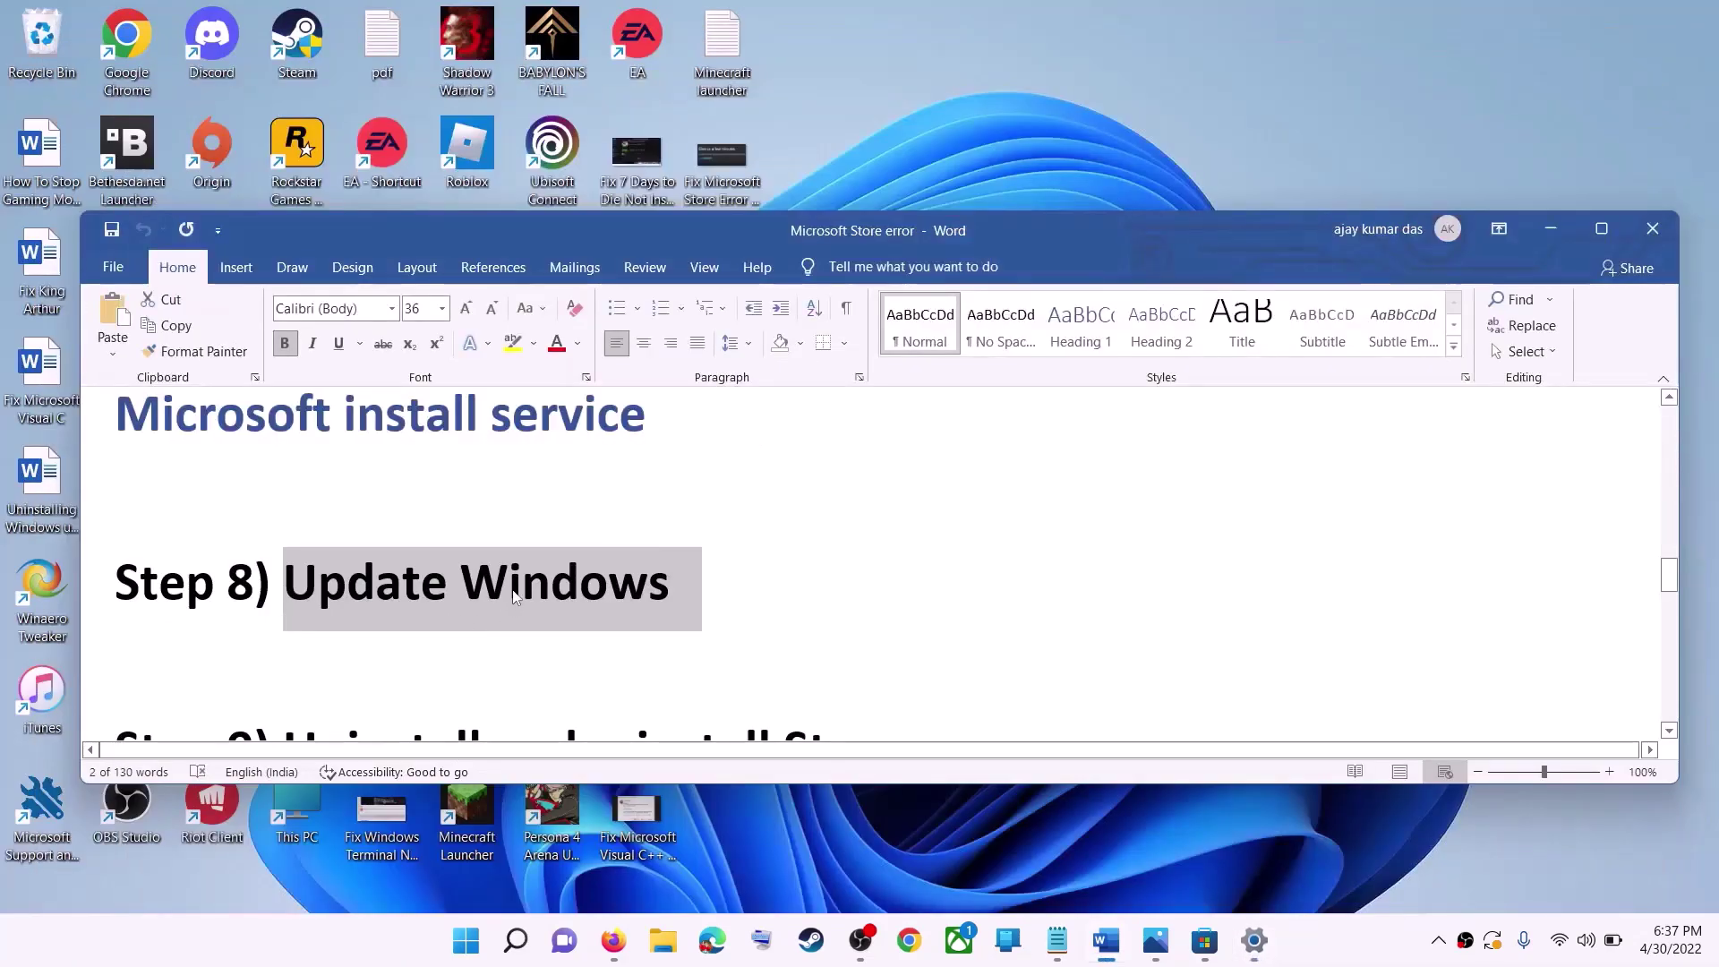
# Copy the Get-AppxPackage … | Remove-AppxPackage command line from the Word guide.
pyautogui.scroll(-4, 501, 605)
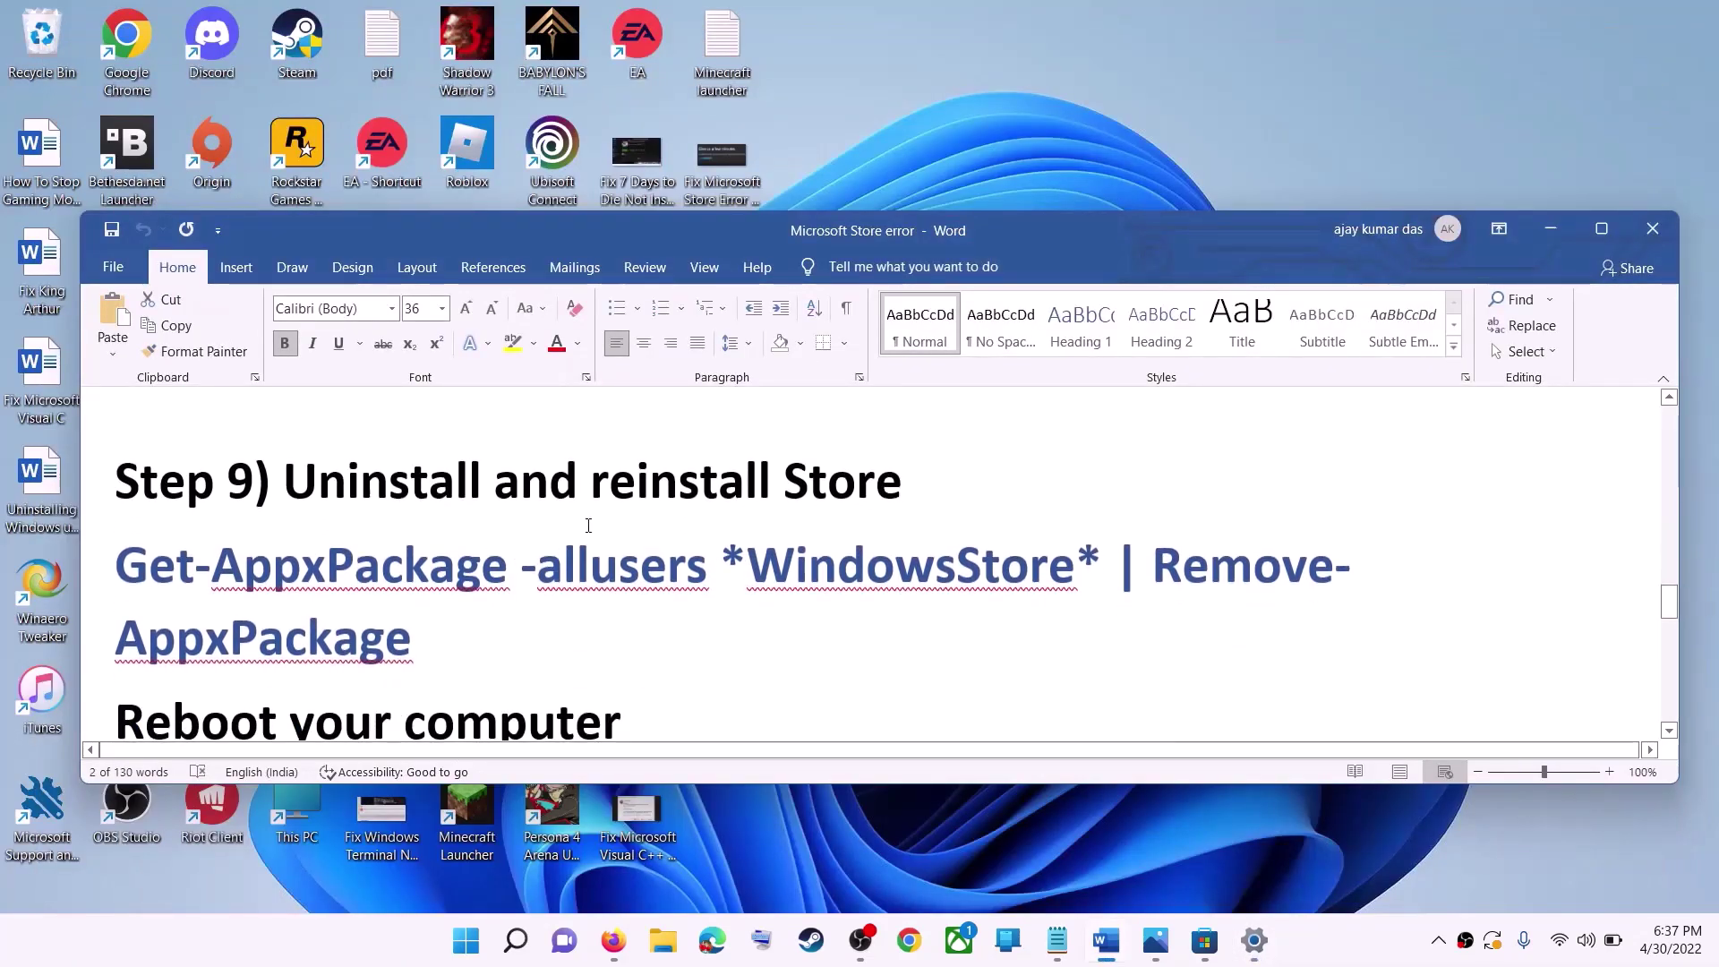
pyautogui.tripleClick(149, 591)
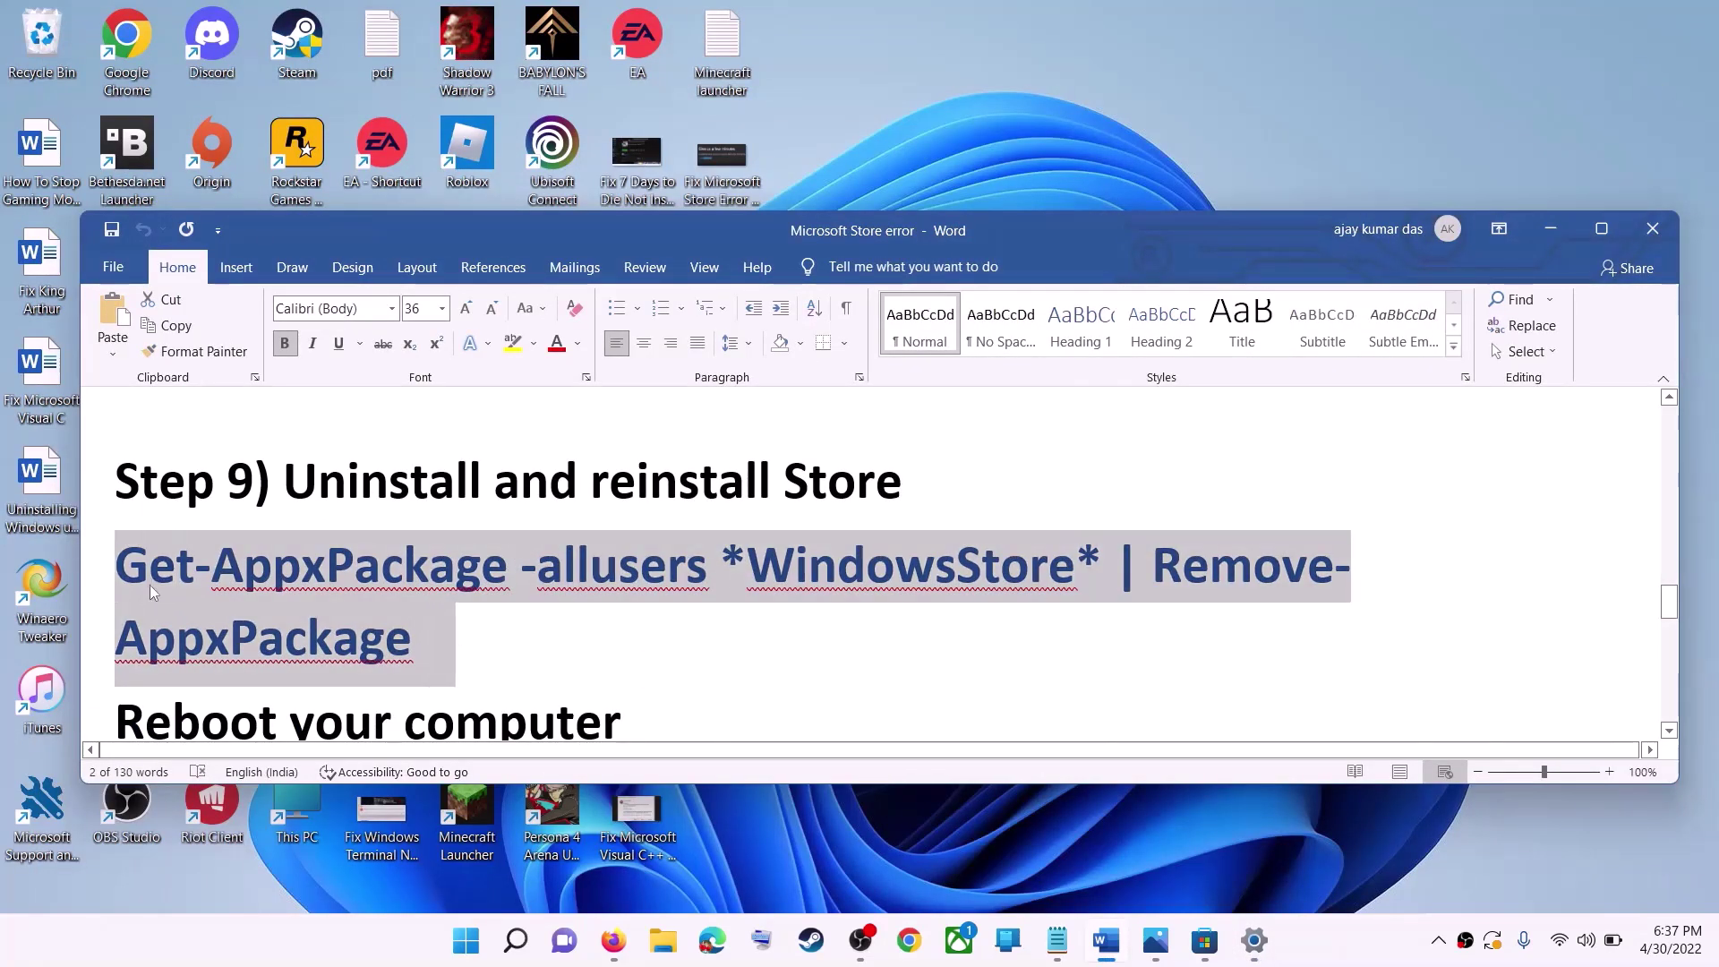
pyautogui.rightClick(260, 604)
pyautogui.click(346, 336)
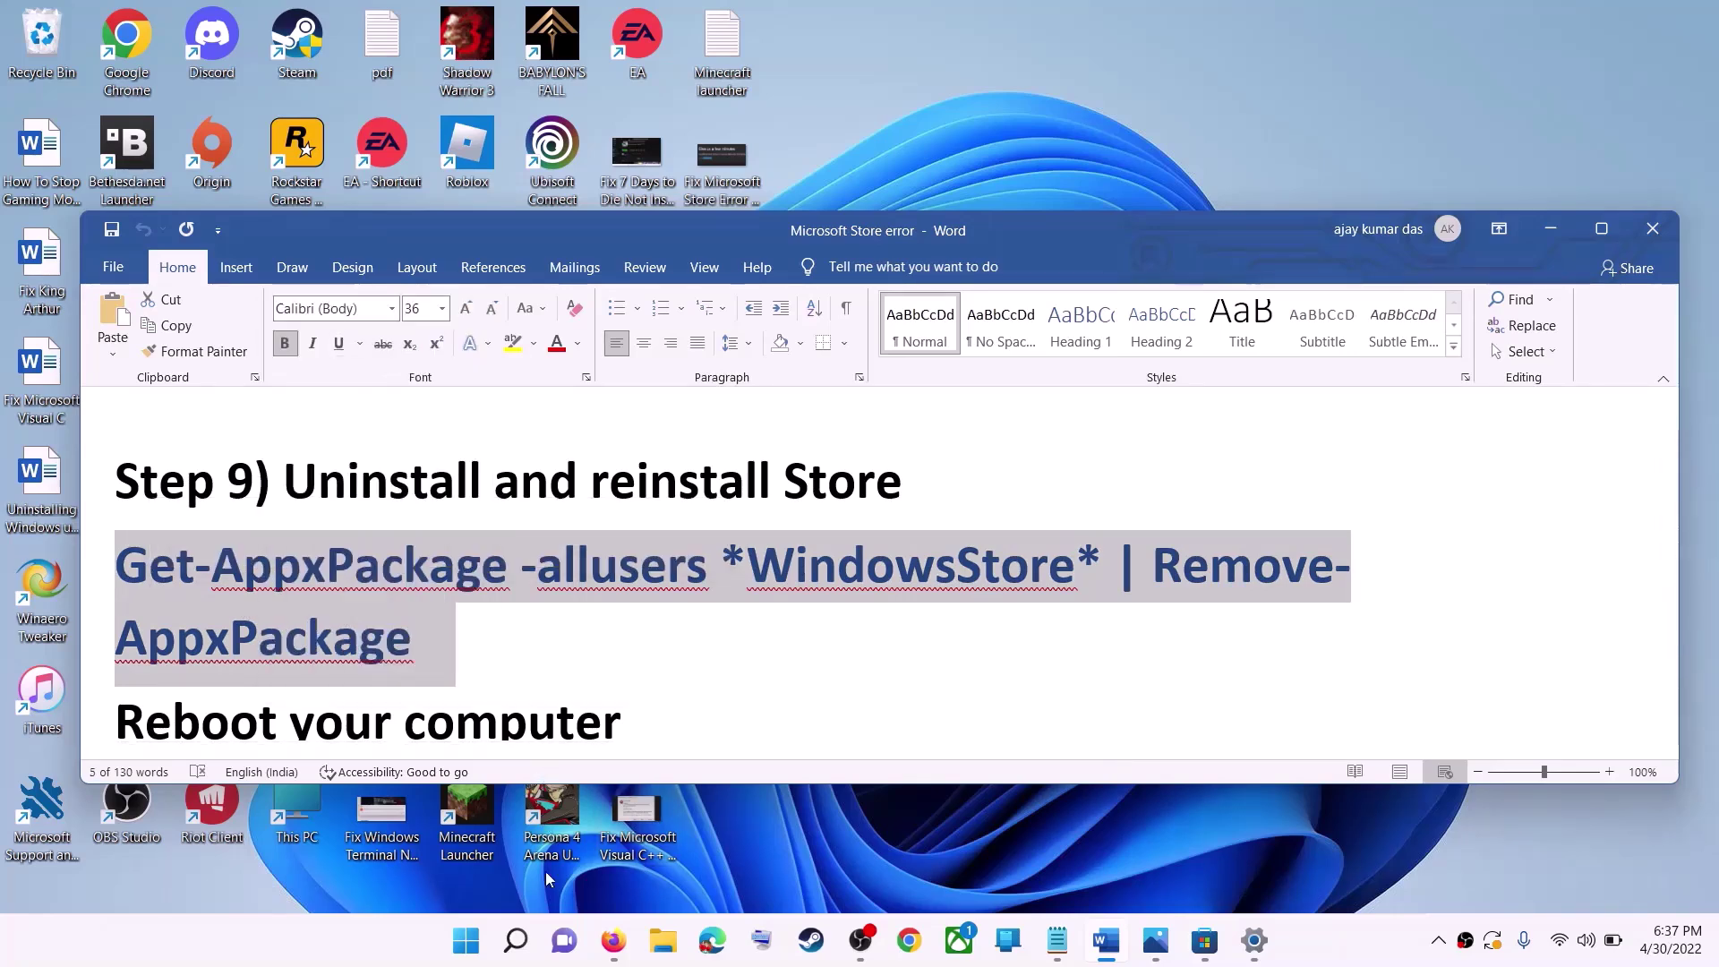
# Run the copied Store removal command in an administrator Windows PowerShell.
pyautogui.click(472, 949)
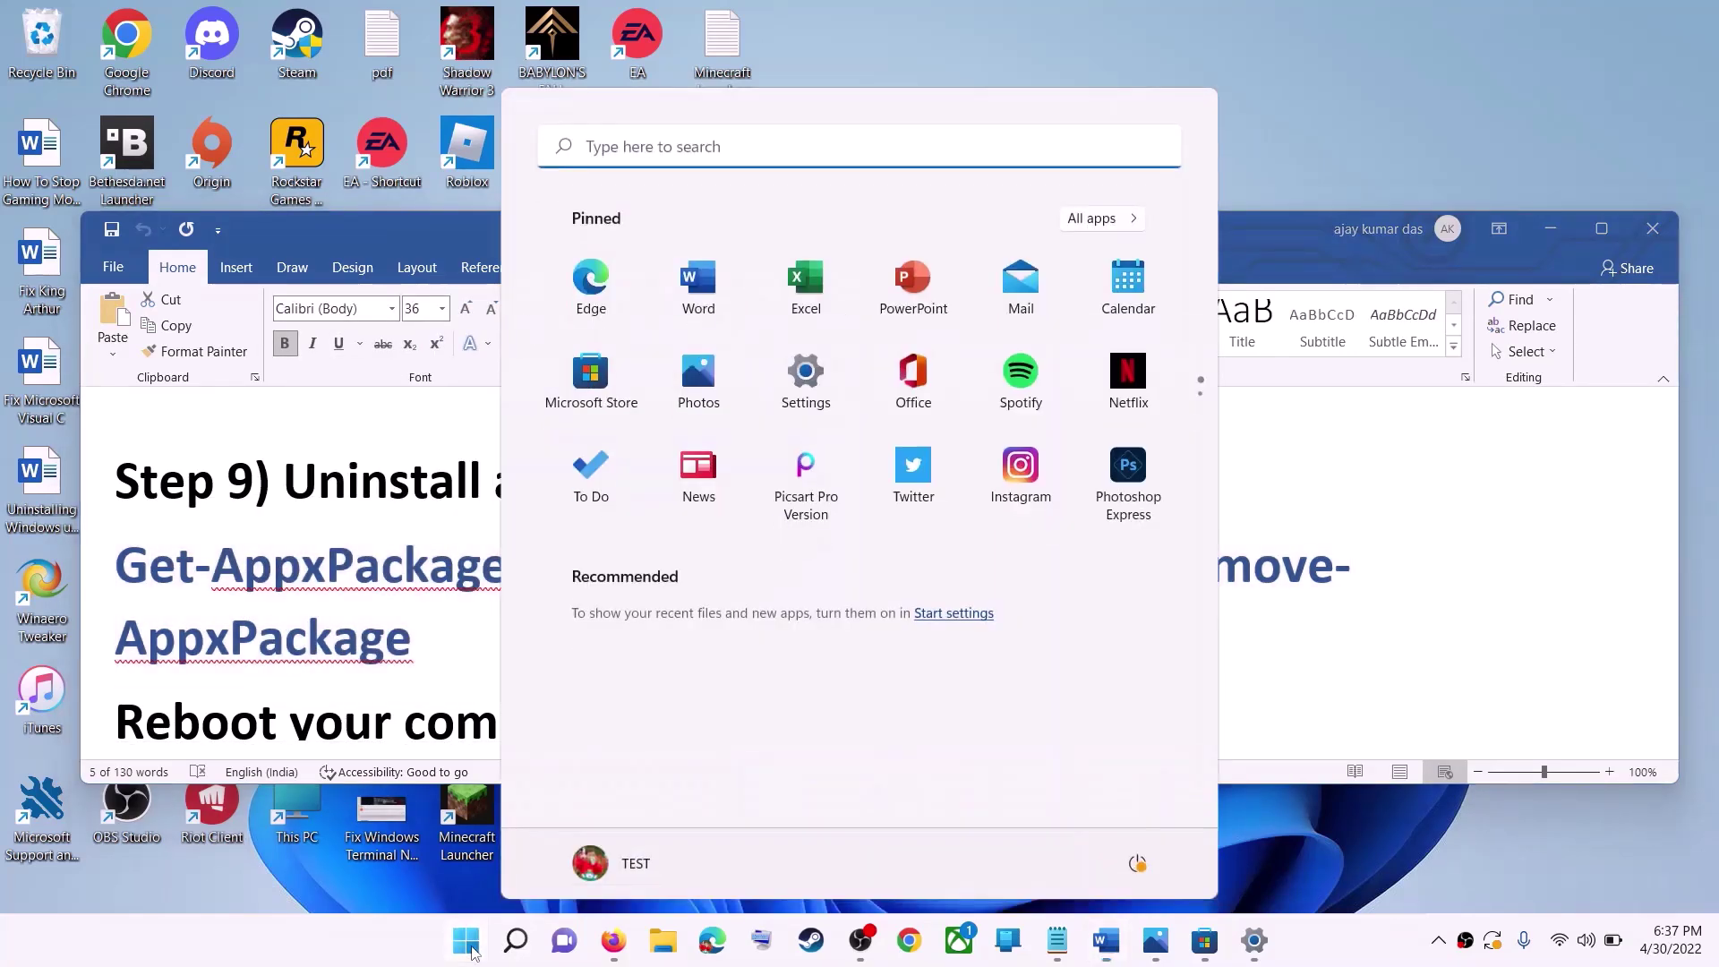
pyautogui.write('powe')
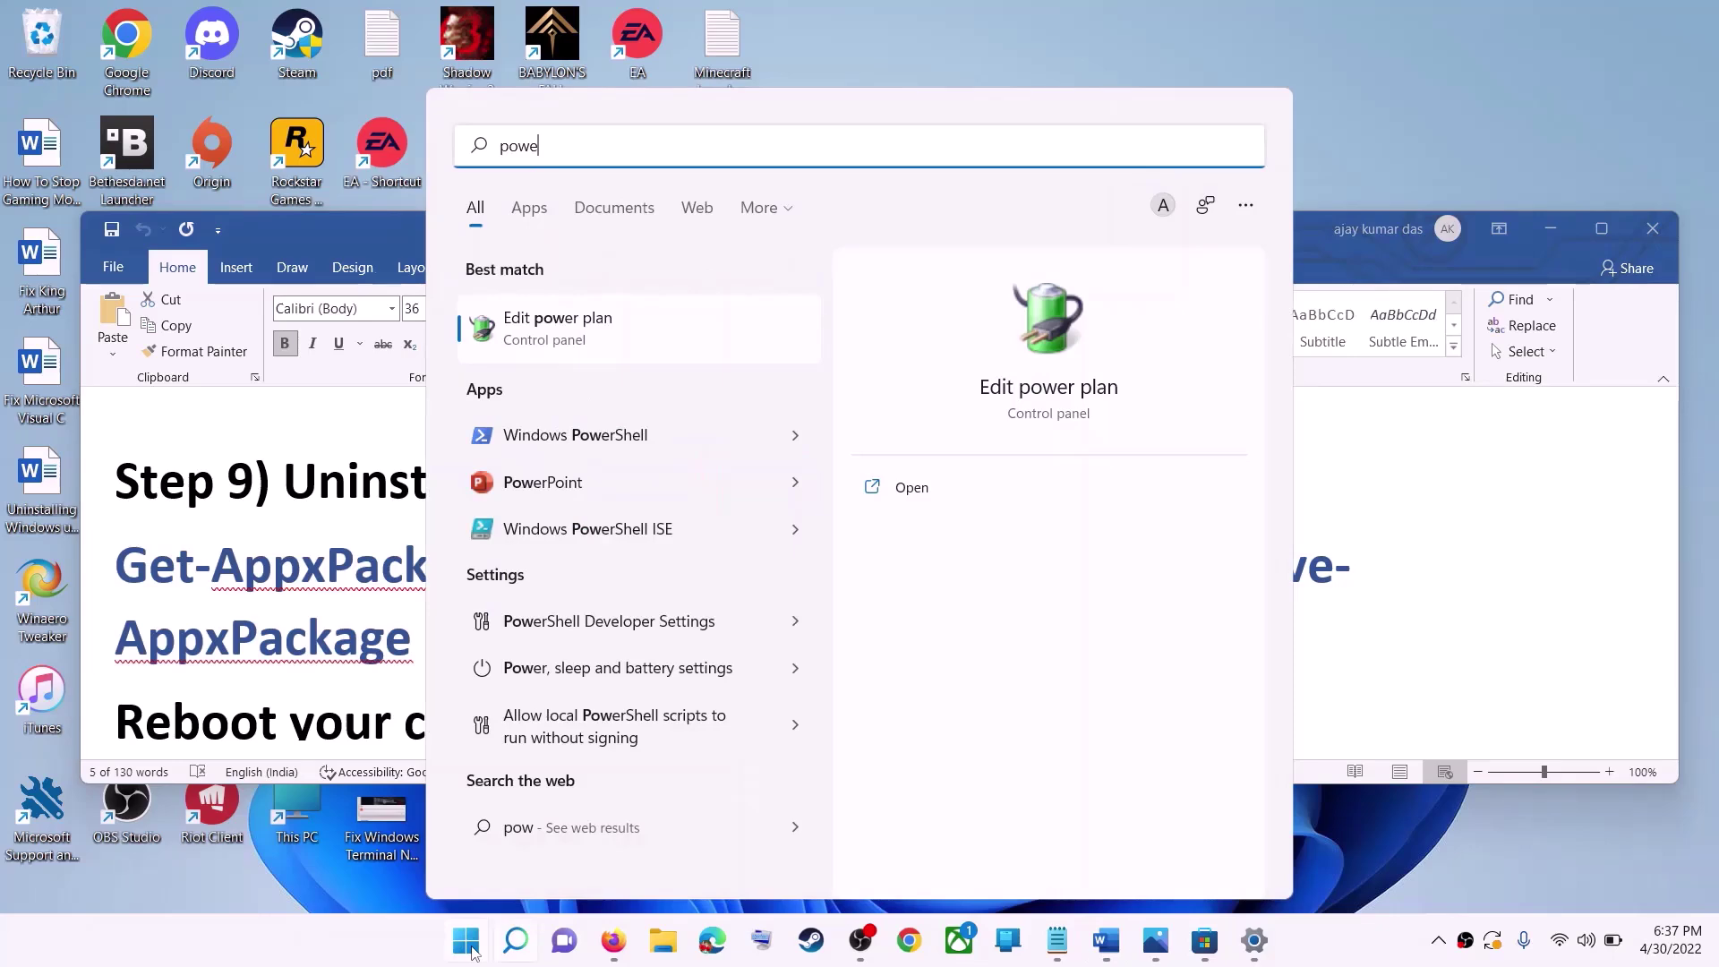
pyautogui.write('rshell')
pyautogui.rightClick(553, 331)
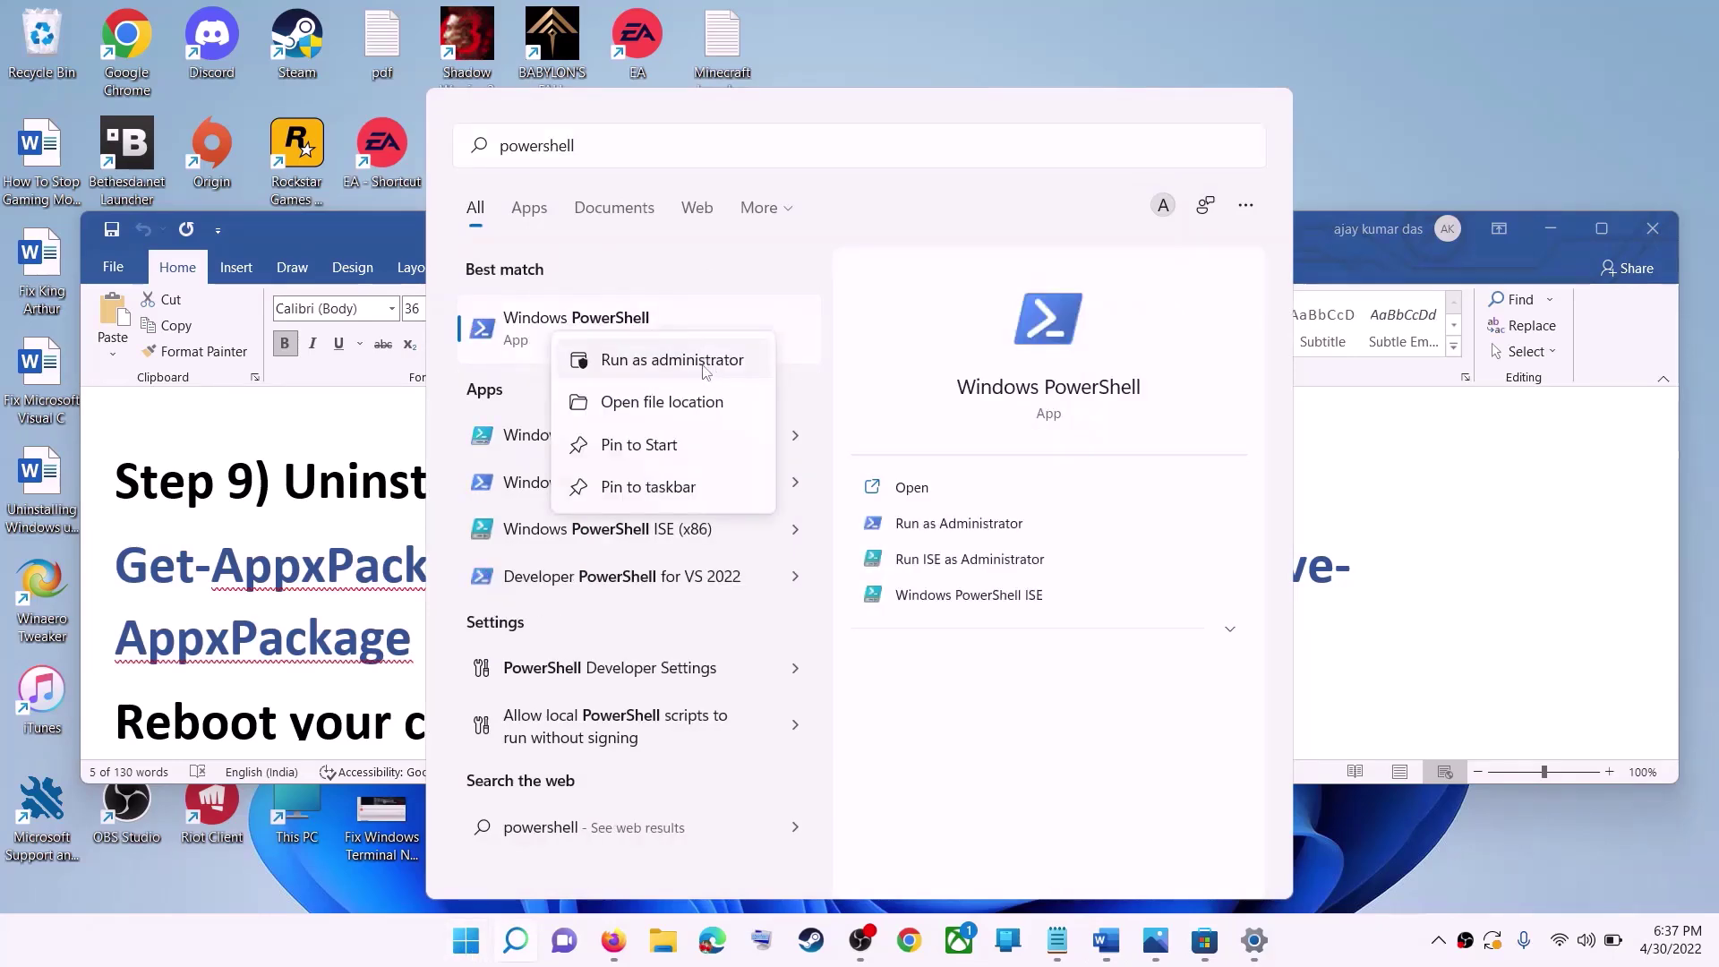
pyautogui.click(700, 362)
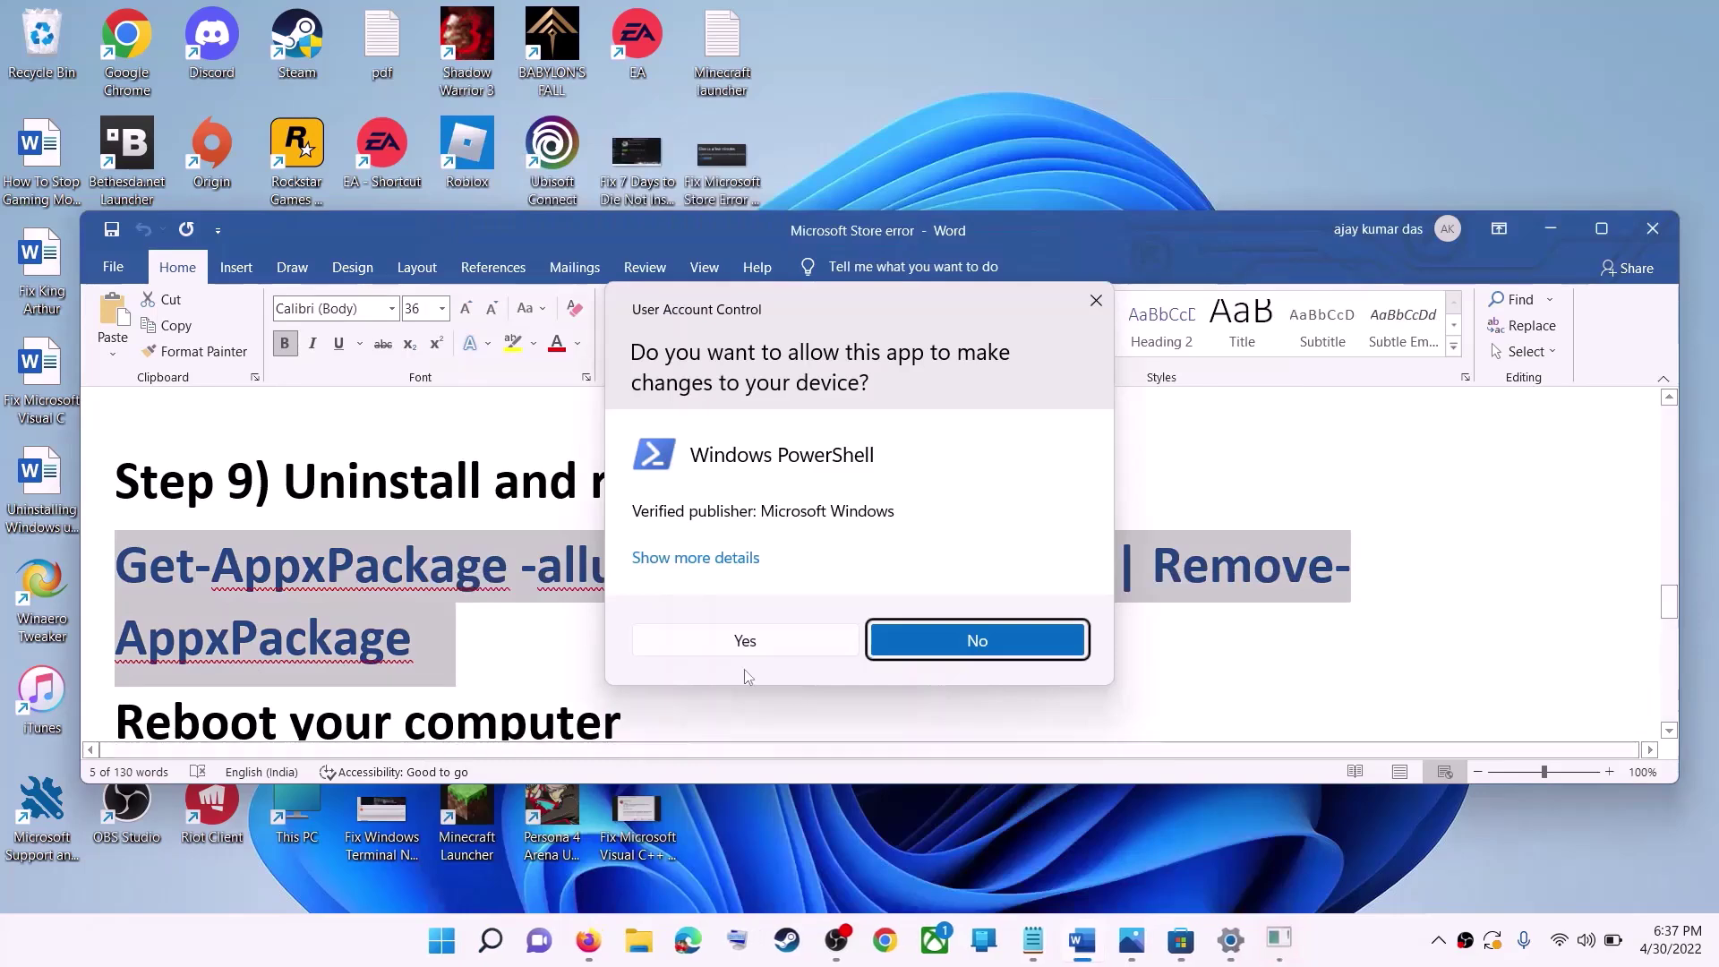
pyautogui.click(743, 640)
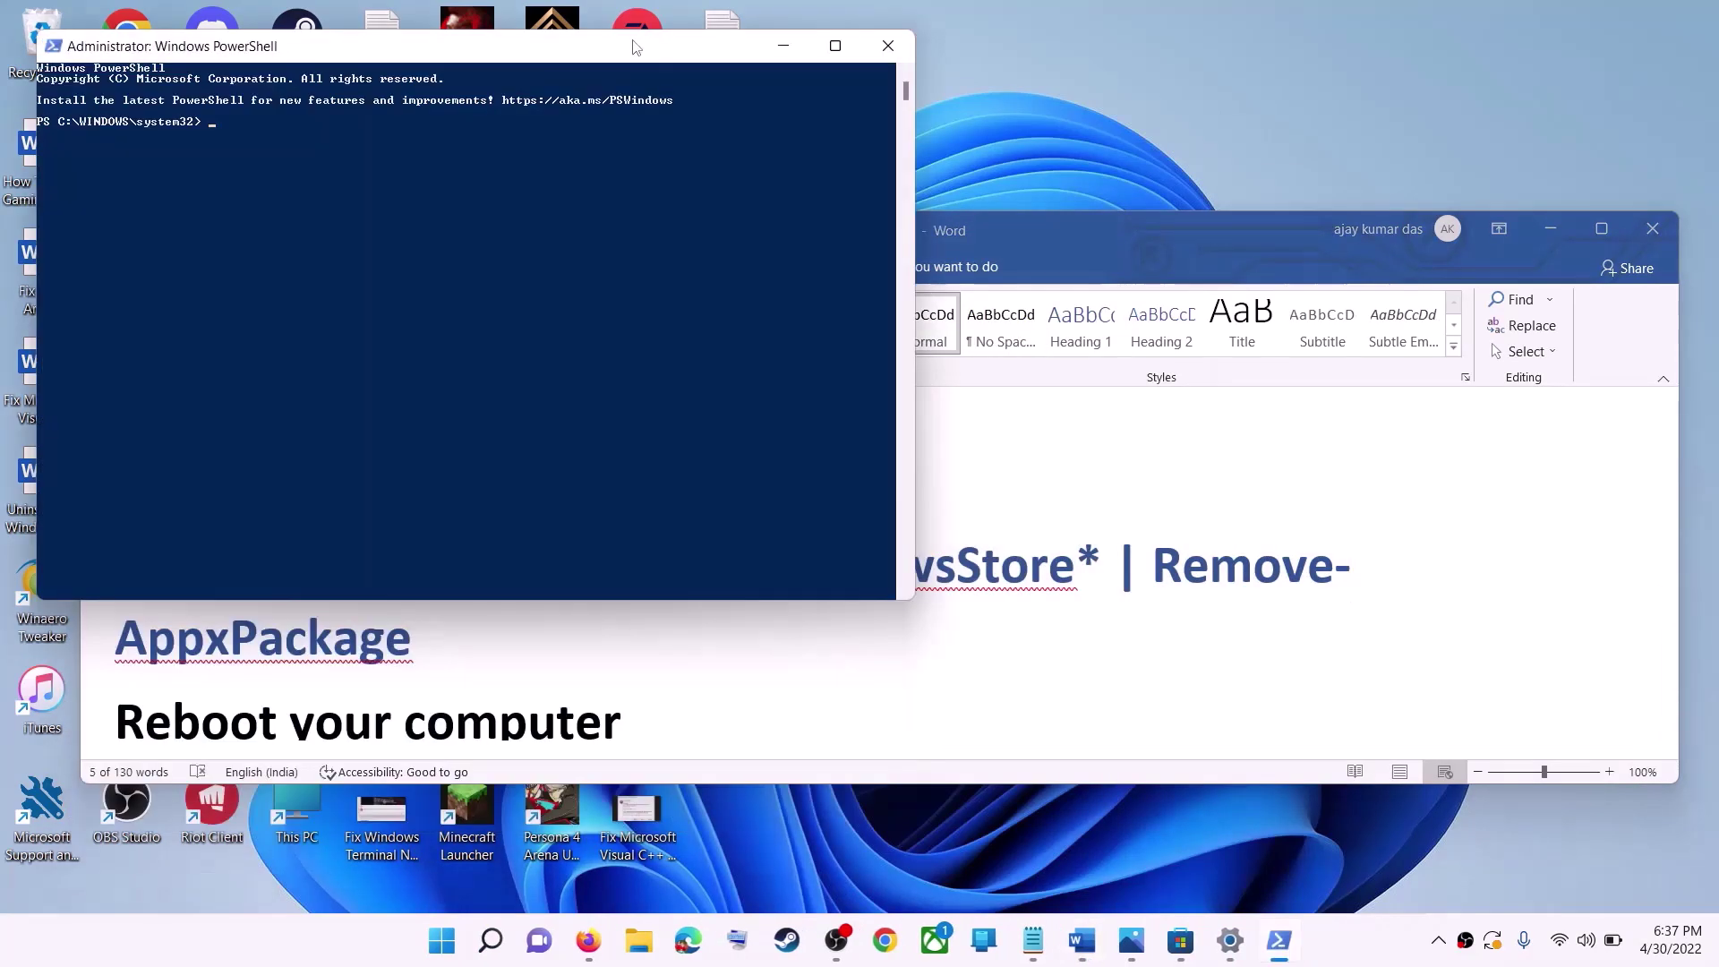
pyautogui.hotkey('ctrl', 'v')
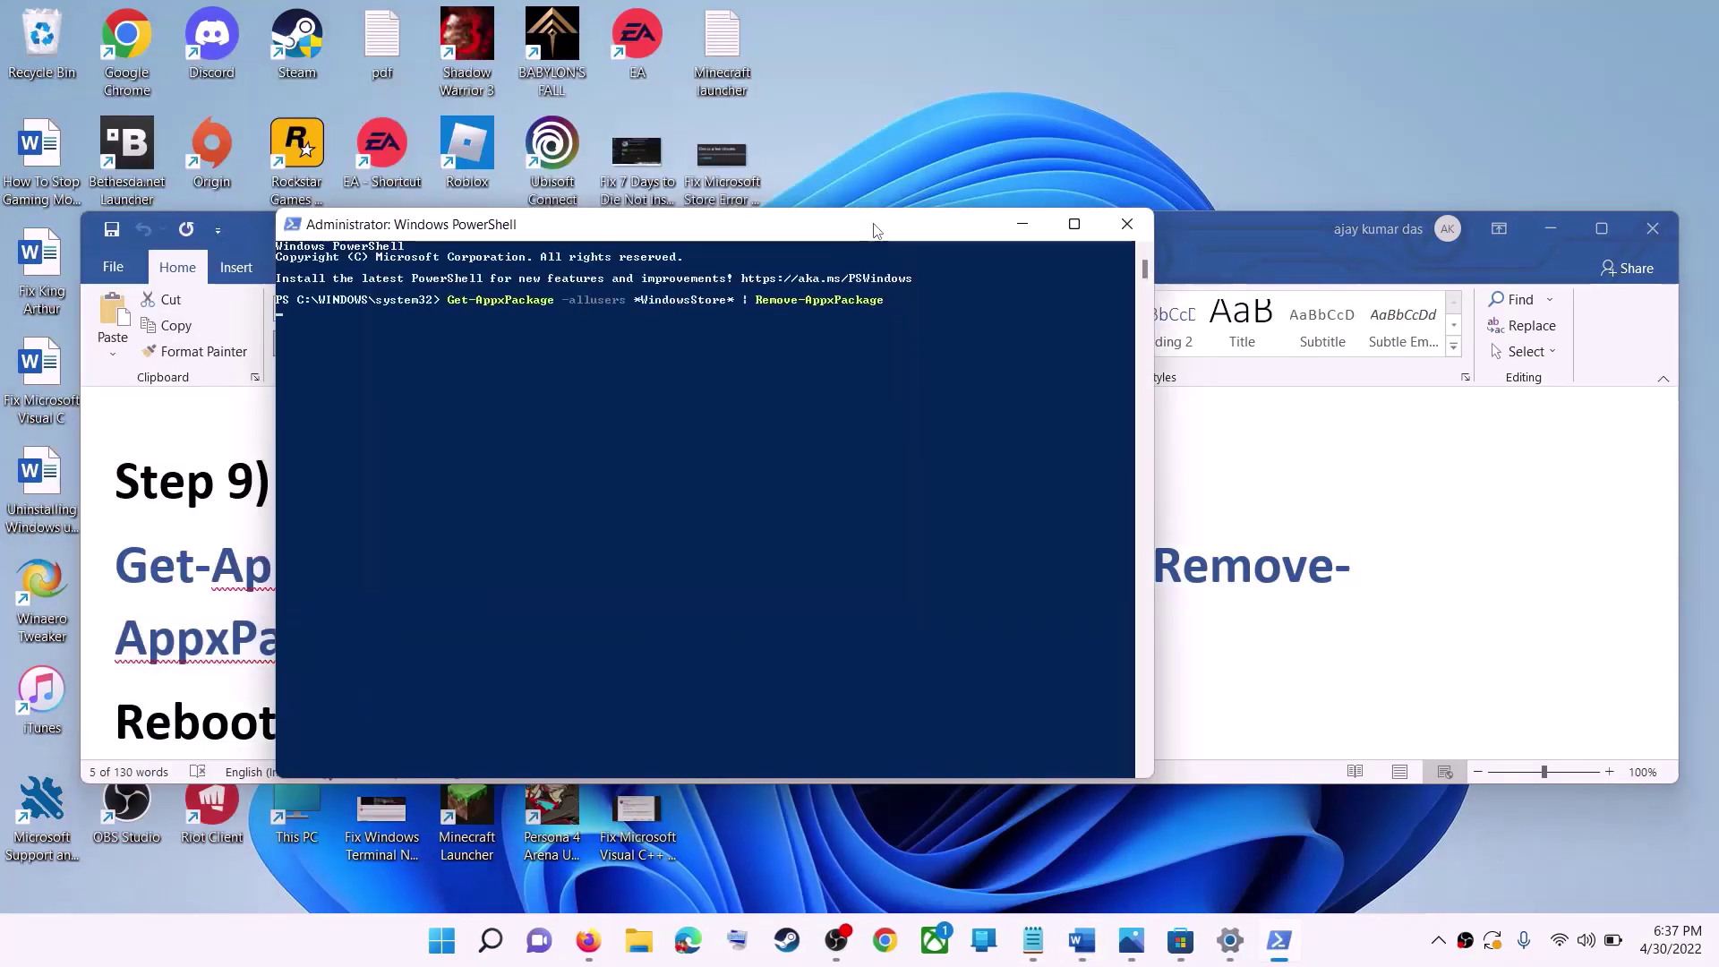
pyautogui.press('Return')
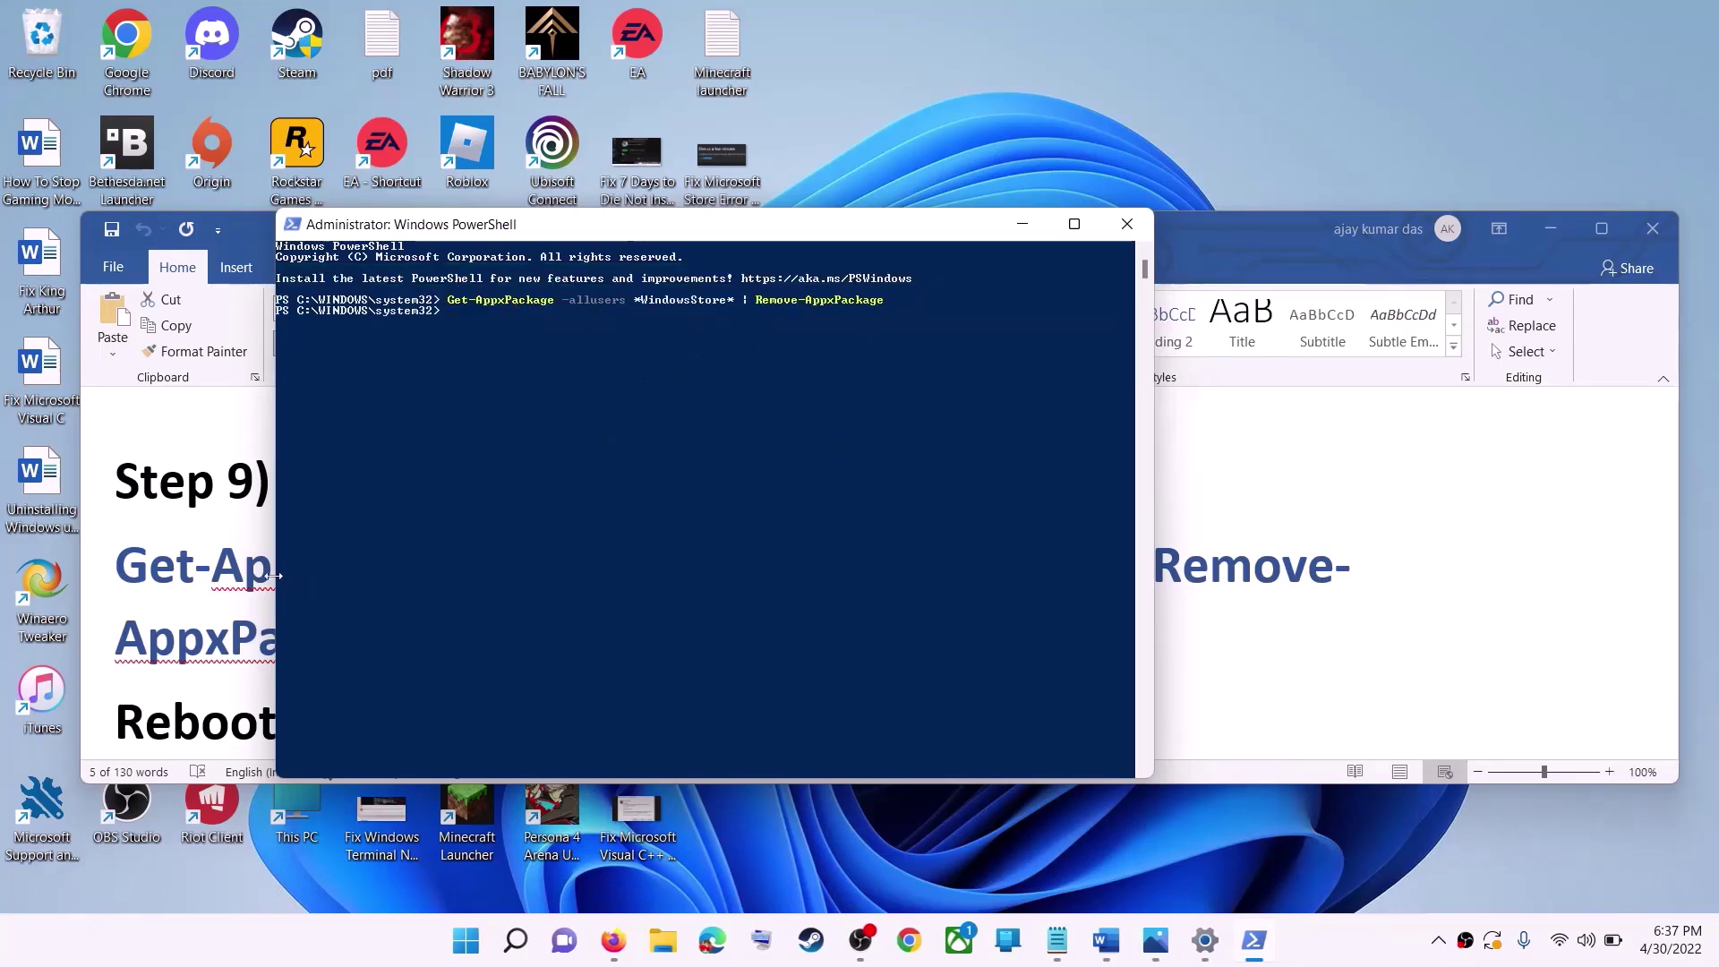
# Return to the Word guide and highlight the reboot step.
pyautogui.click(235, 584)
pyautogui.scroll(-2, 309, 626)
pyautogui.moveTo(116, 614); pyautogui.dragTo(791, 602)
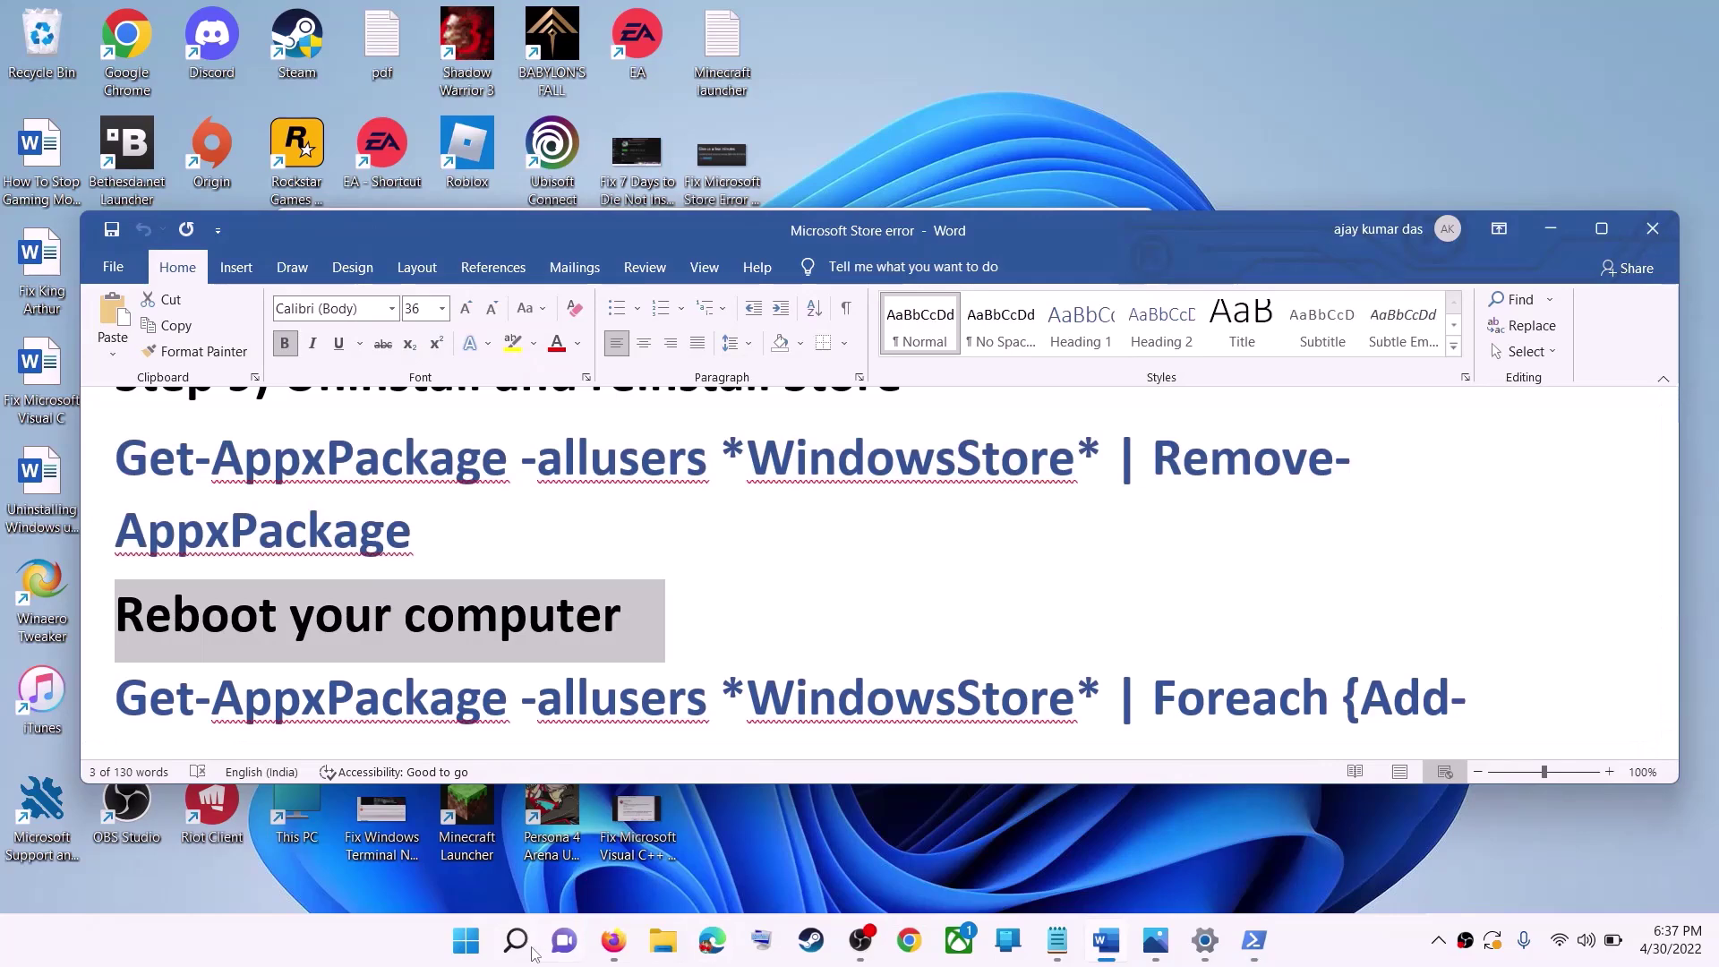
# Bring up the Start power options, then dismiss them without restarting.
pyautogui.press('super')
pyautogui.click(1137, 863)
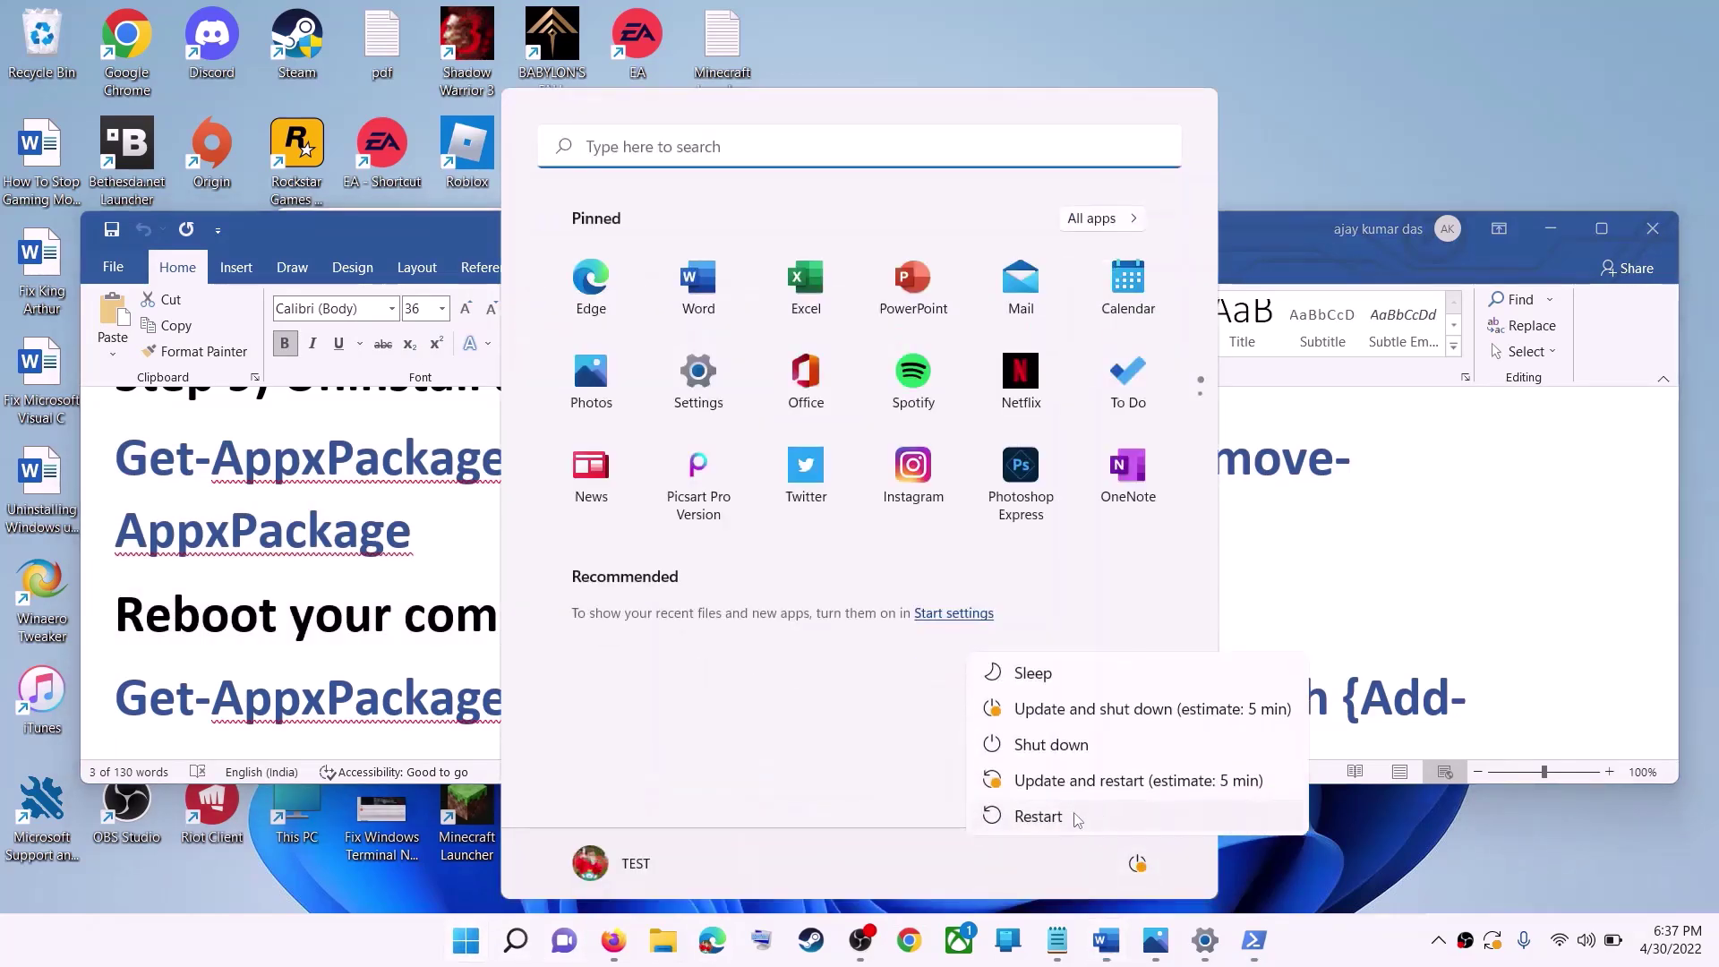
pyautogui.press('Escape')
pyautogui.press('Escape')
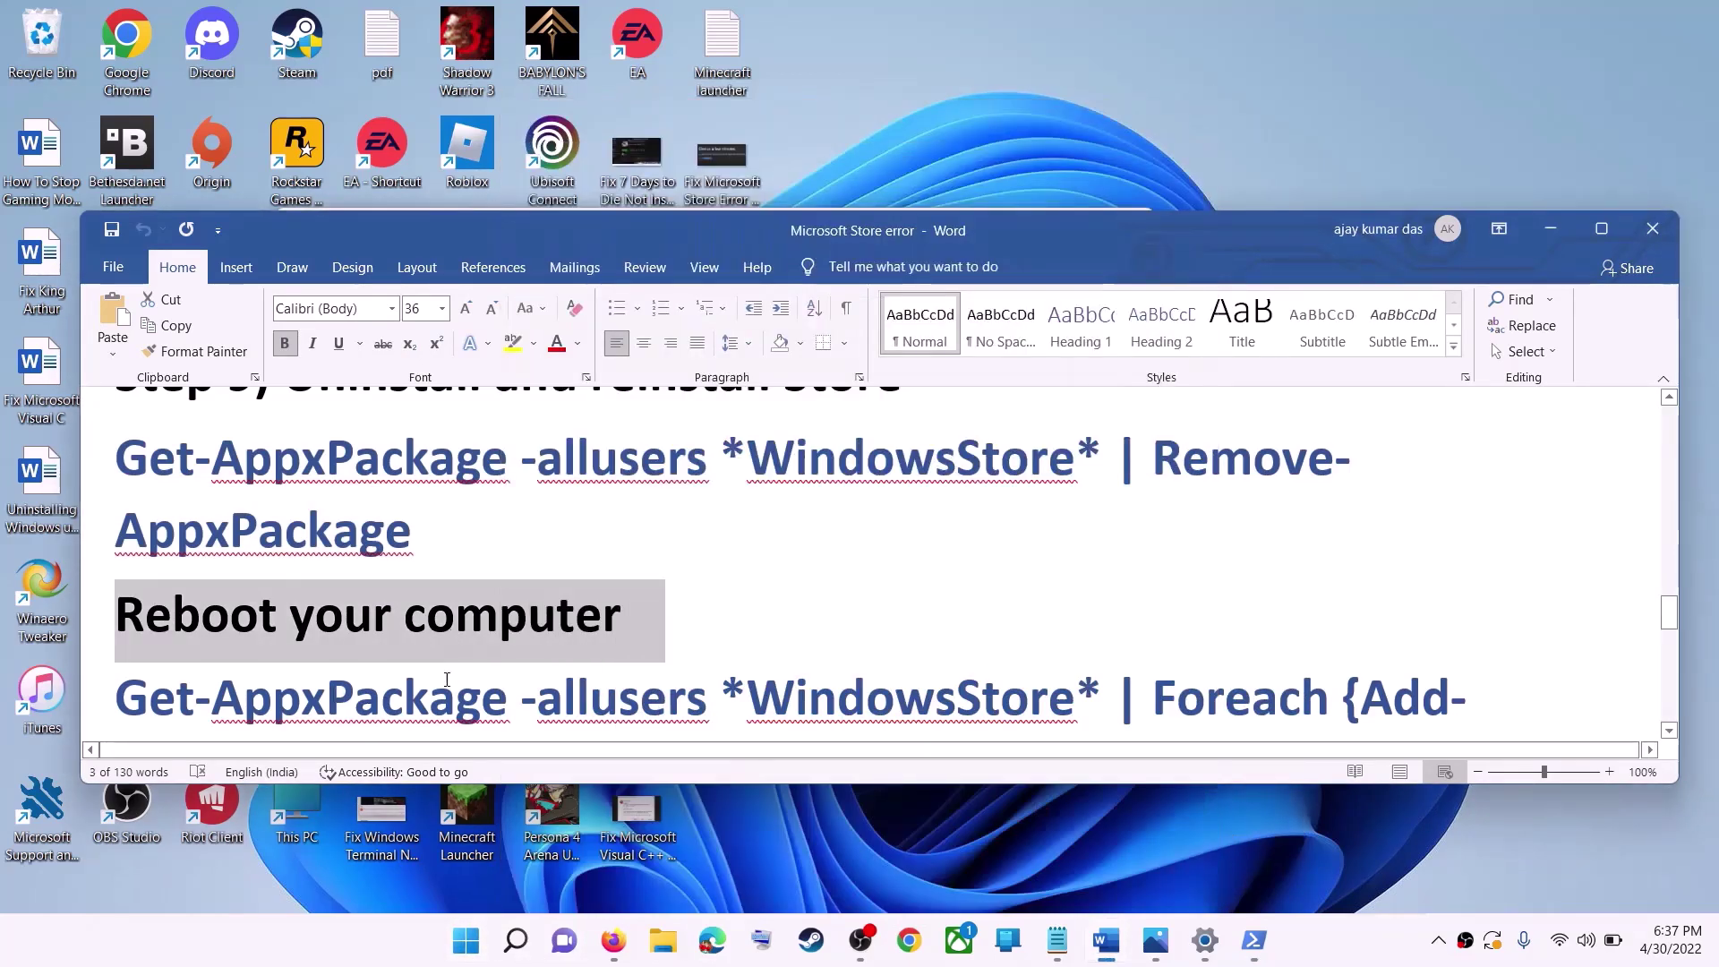
pyautogui.scroll(-1, 280, 660)
# Launch a new Windows PowerShell session as administrator.
pyautogui.click(465, 942)
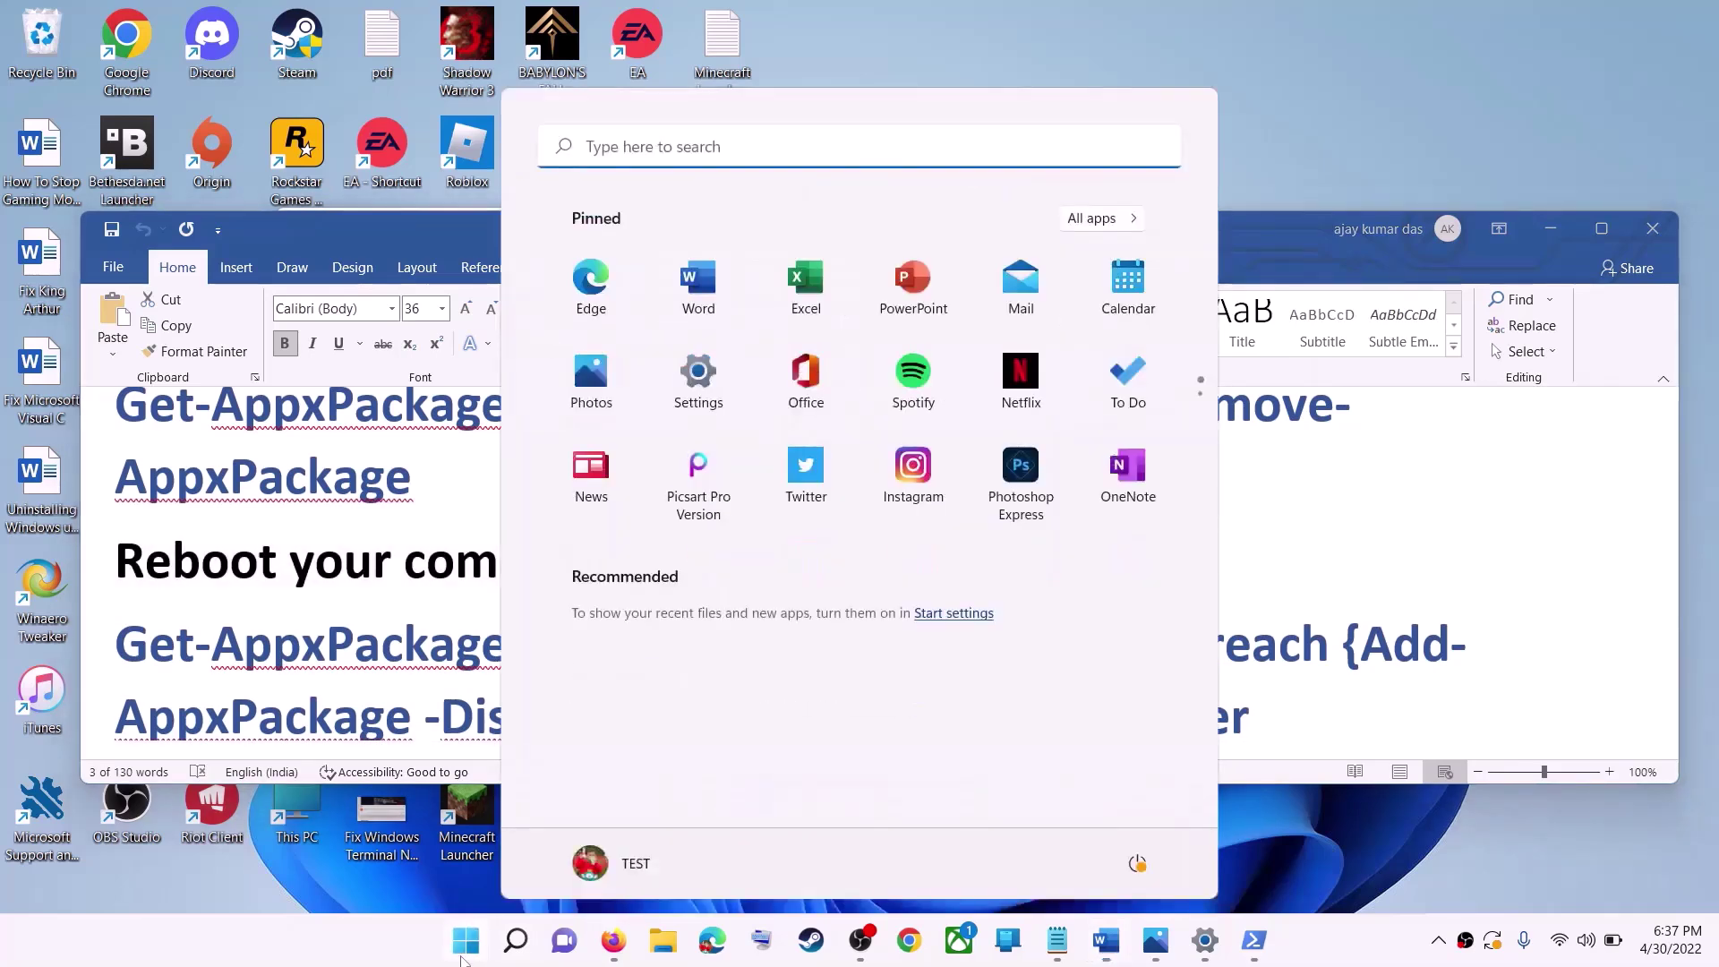
pyautogui.write('powers')
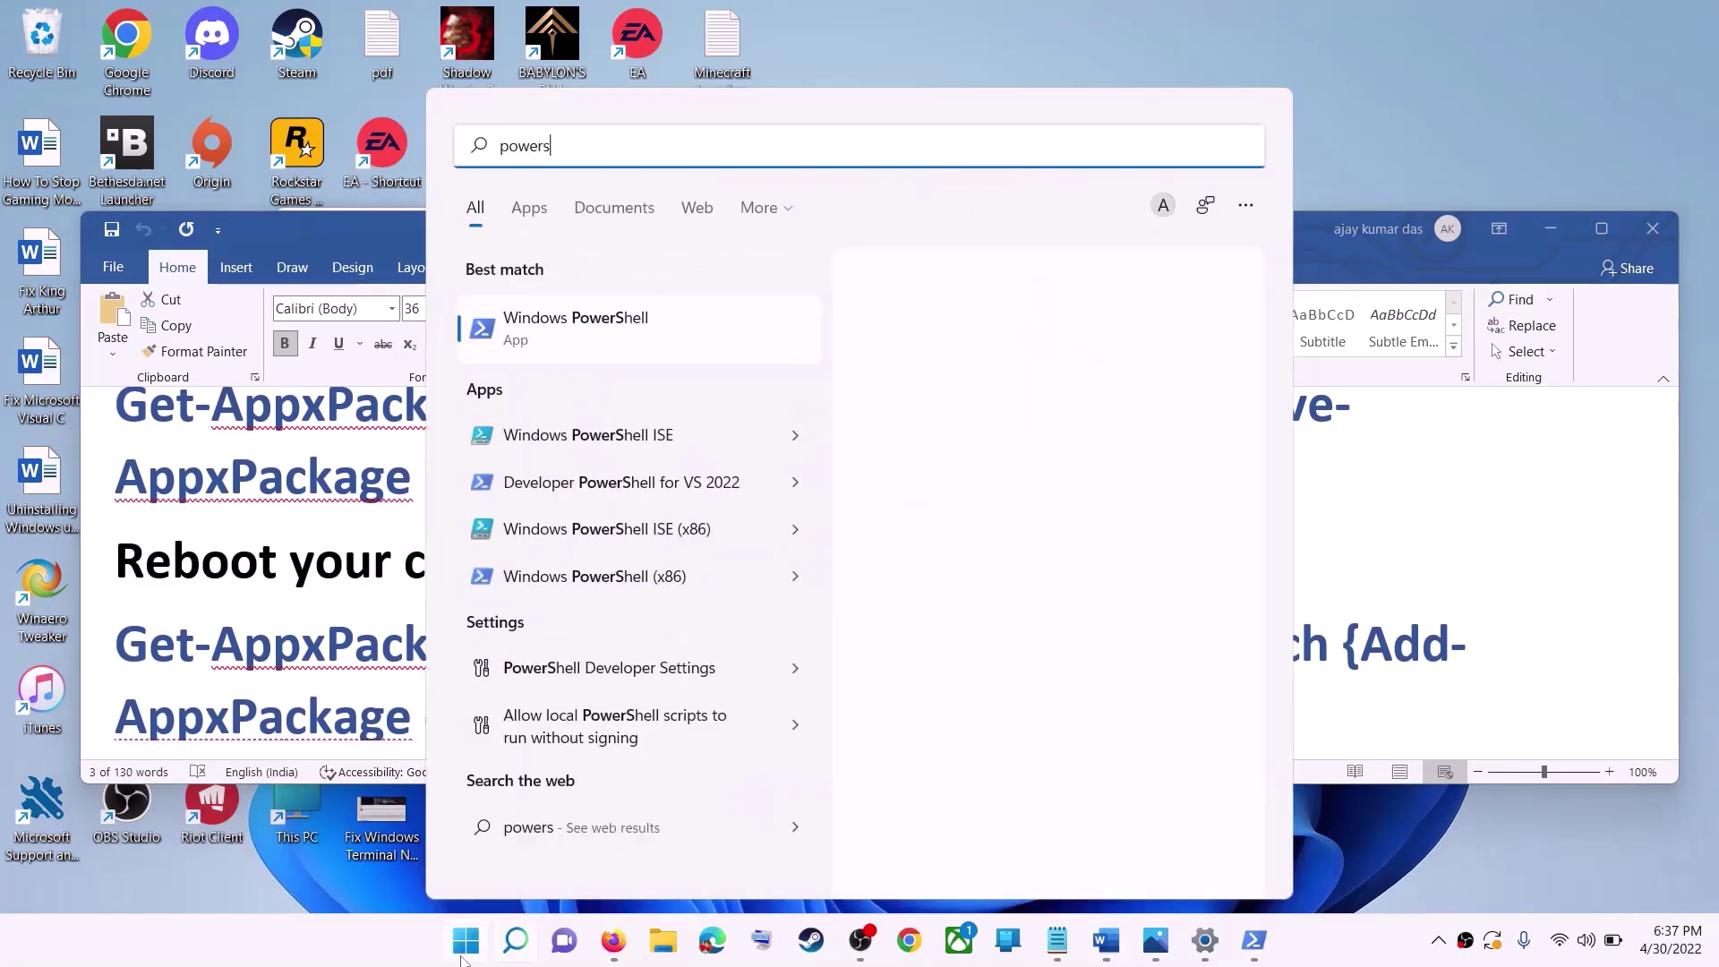
pyautogui.write('hell')
pyautogui.rightClick(613, 330)
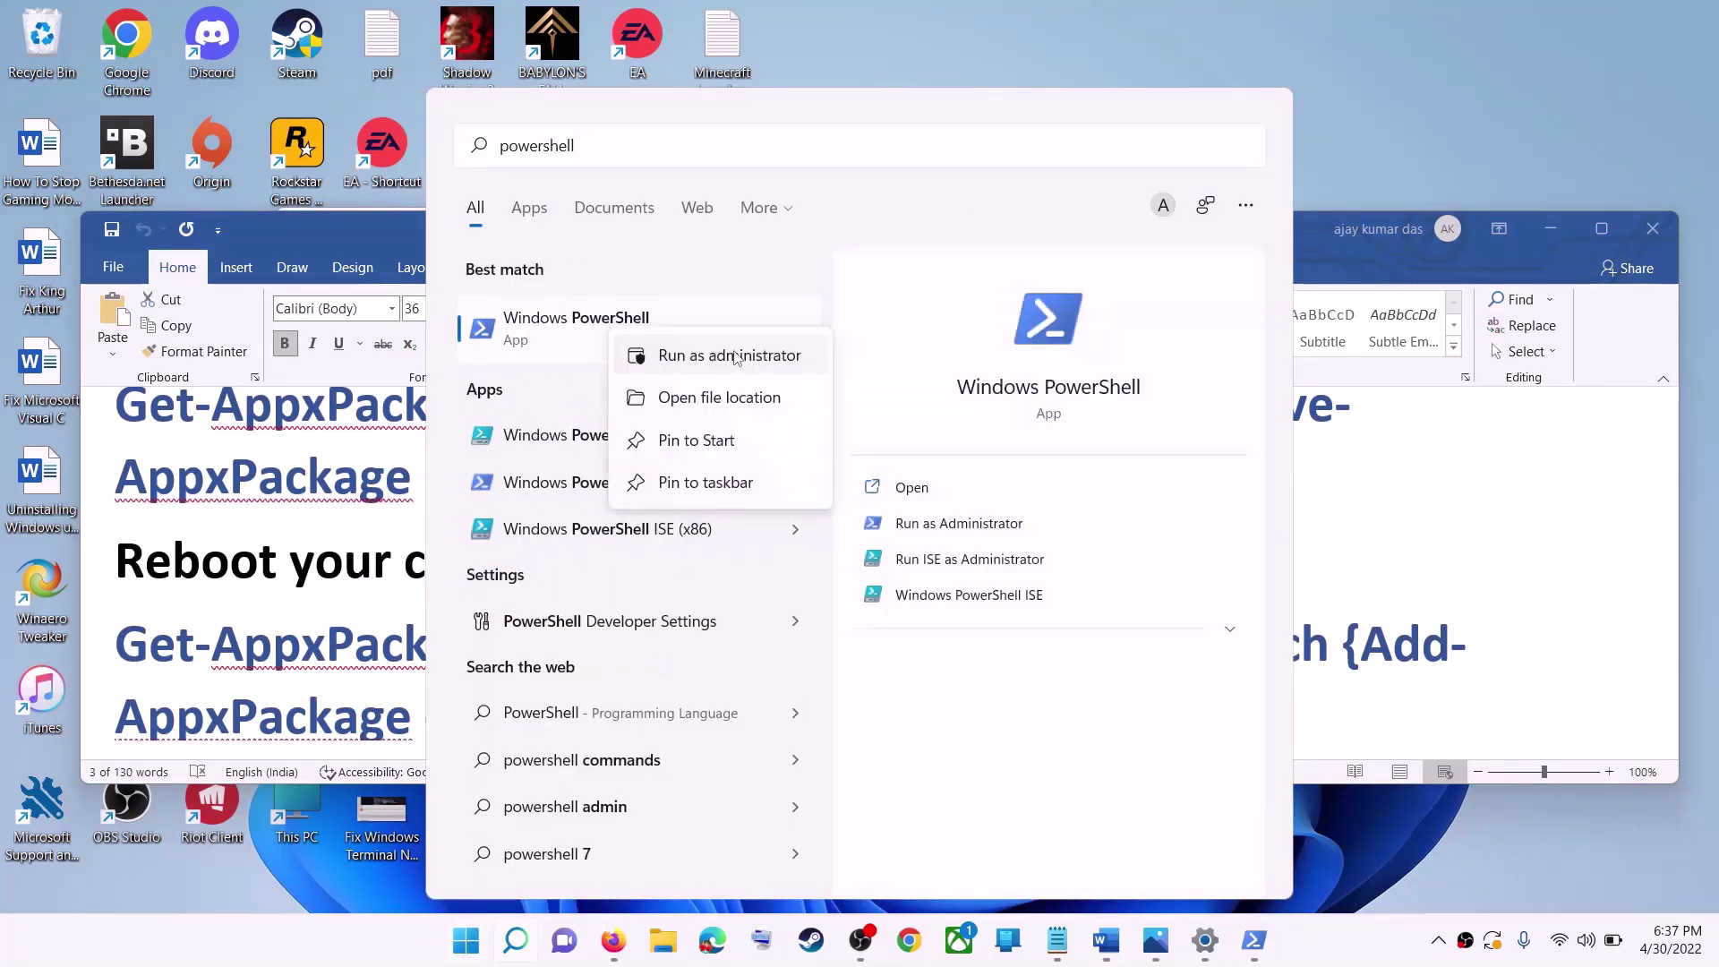
pyautogui.click(743, 358)
pyautogui.click(780, 641)
# Copy the Add-AppxPackage -Register command from Word and paste it into PowerShell to run it.
pyautogui.click(1048, 564)
pyautogui.scroll(-2, 1120, 627)
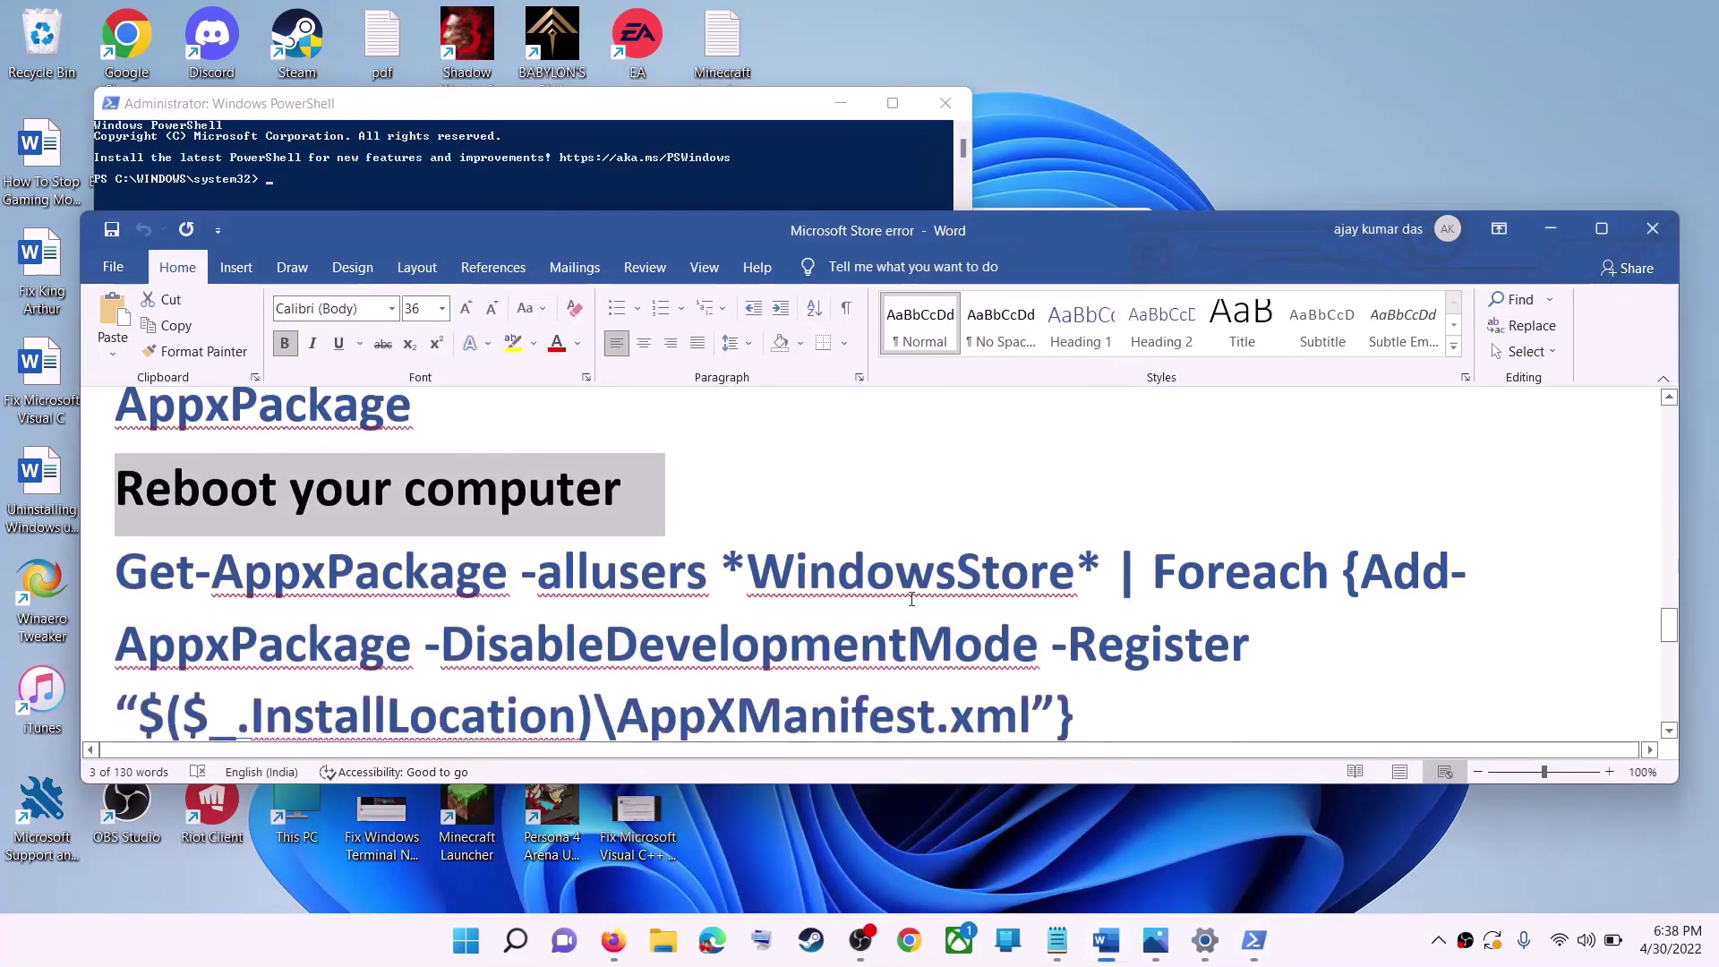
pyautogui.moveTo(1121, 675); pyautogui.dragTo(116, 537)
pyautogui.rightClick(199, 574)
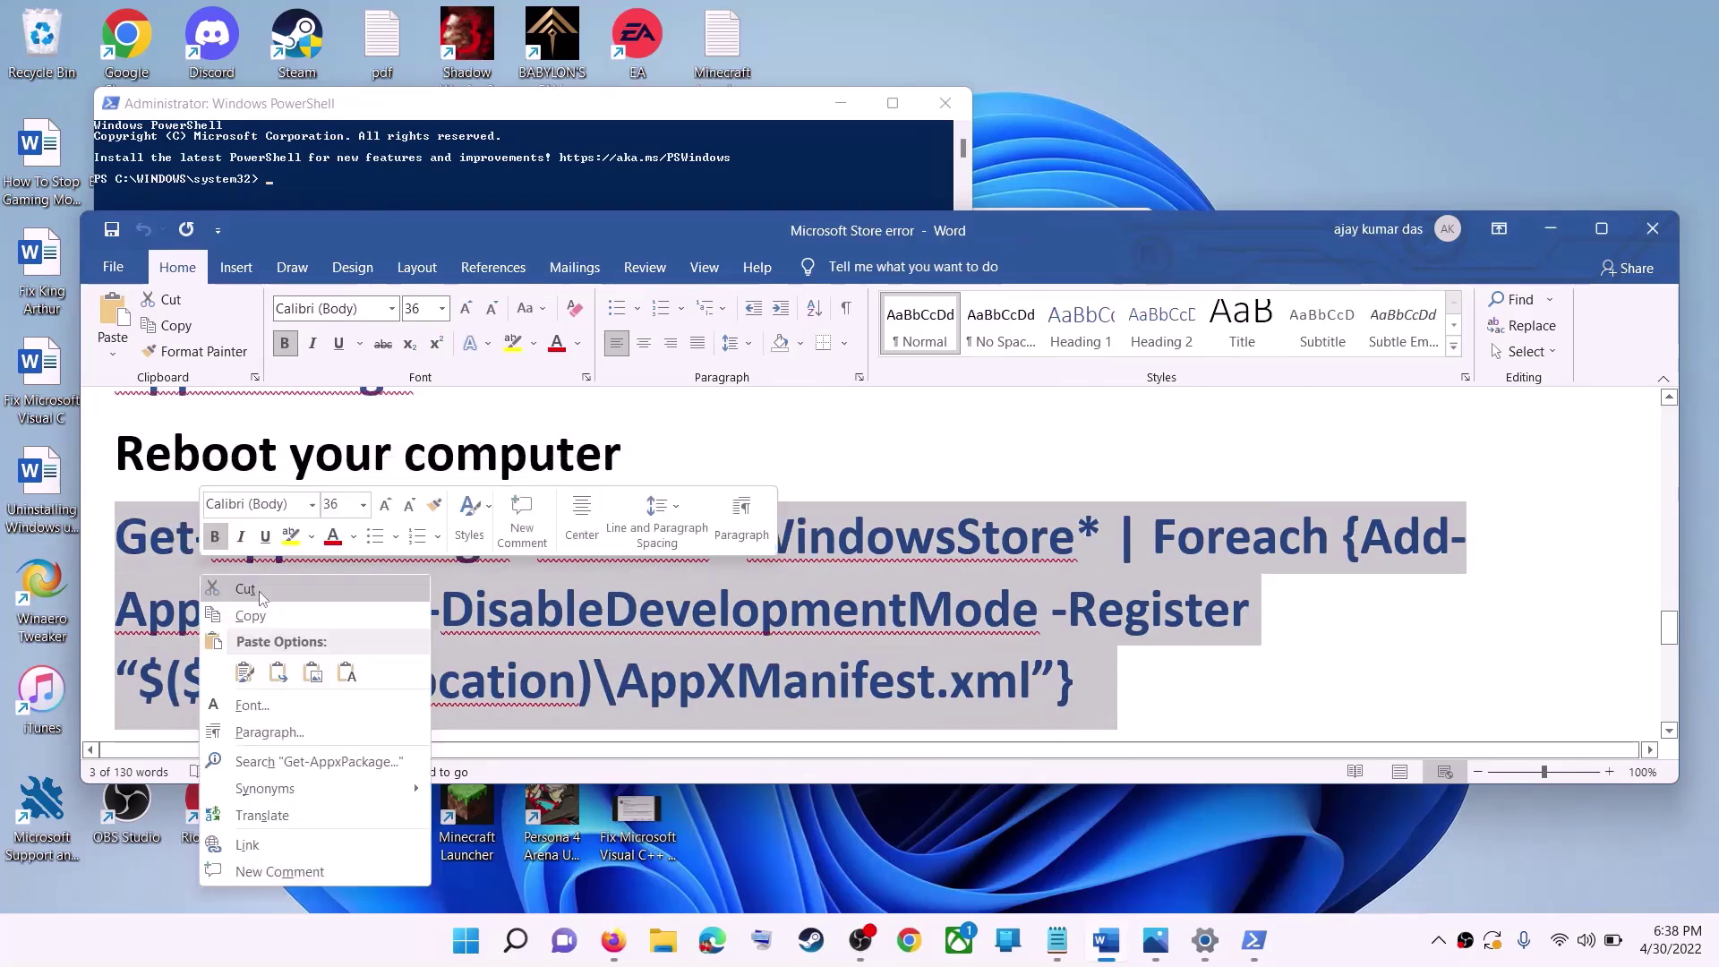
pyautogui.click(259, 615)
pyautogui.click(520, 364)
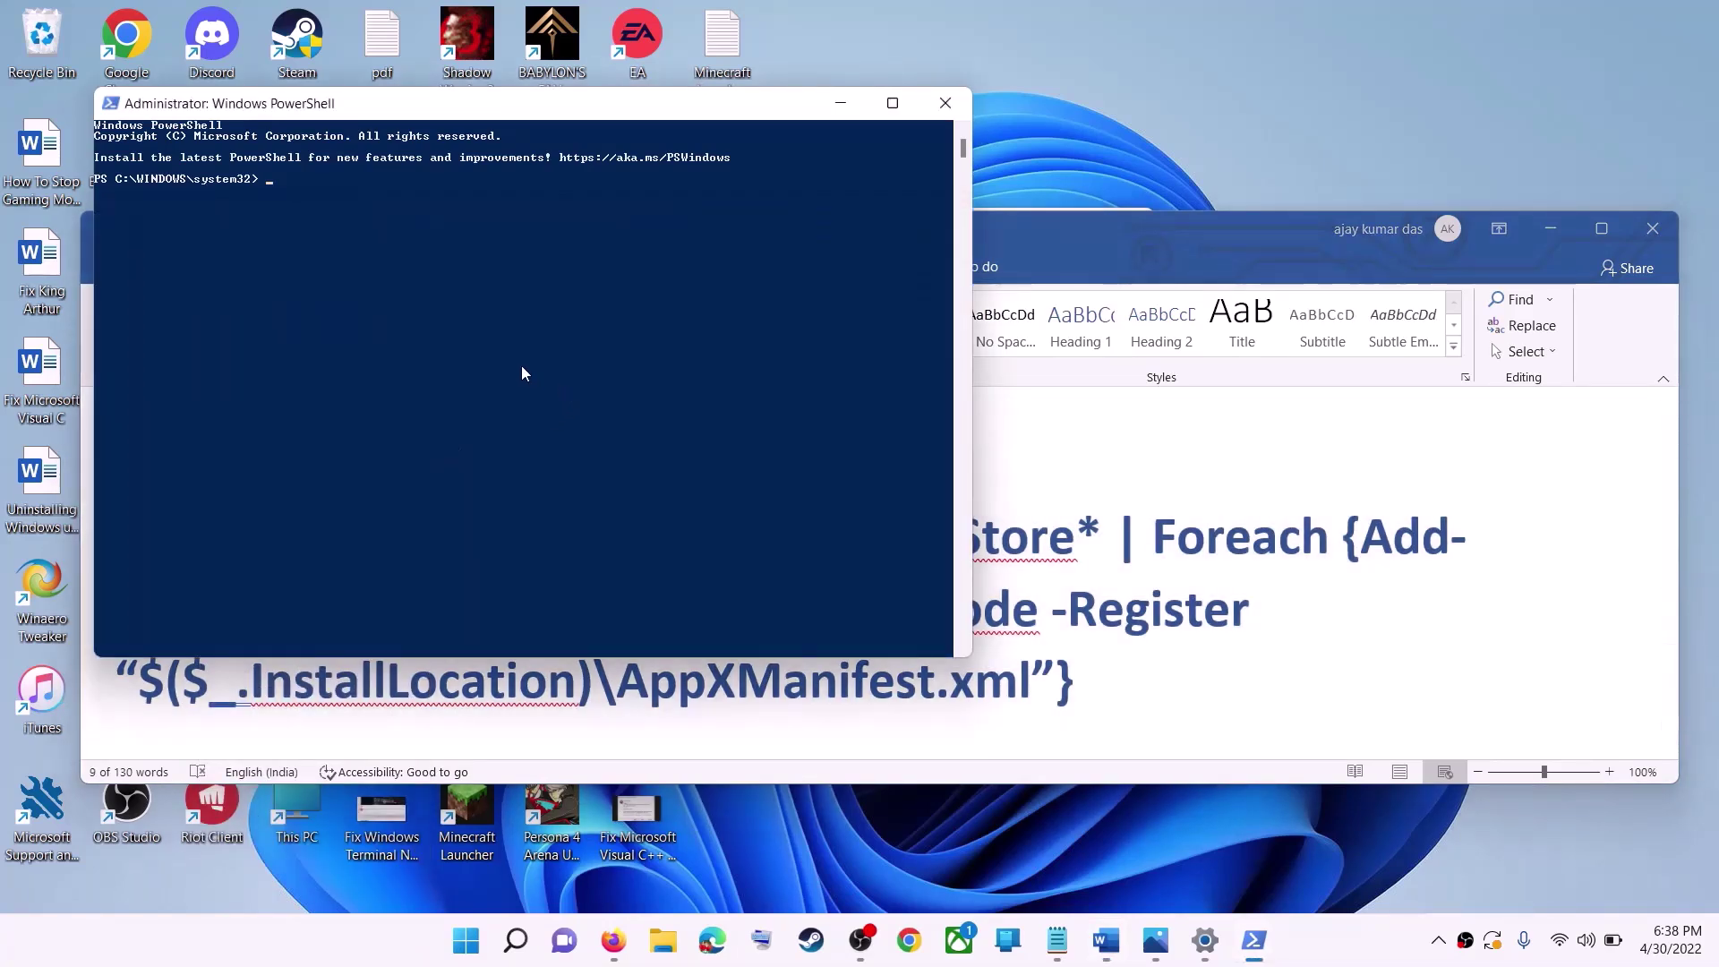
pyautogui.rightClick(521, 365)
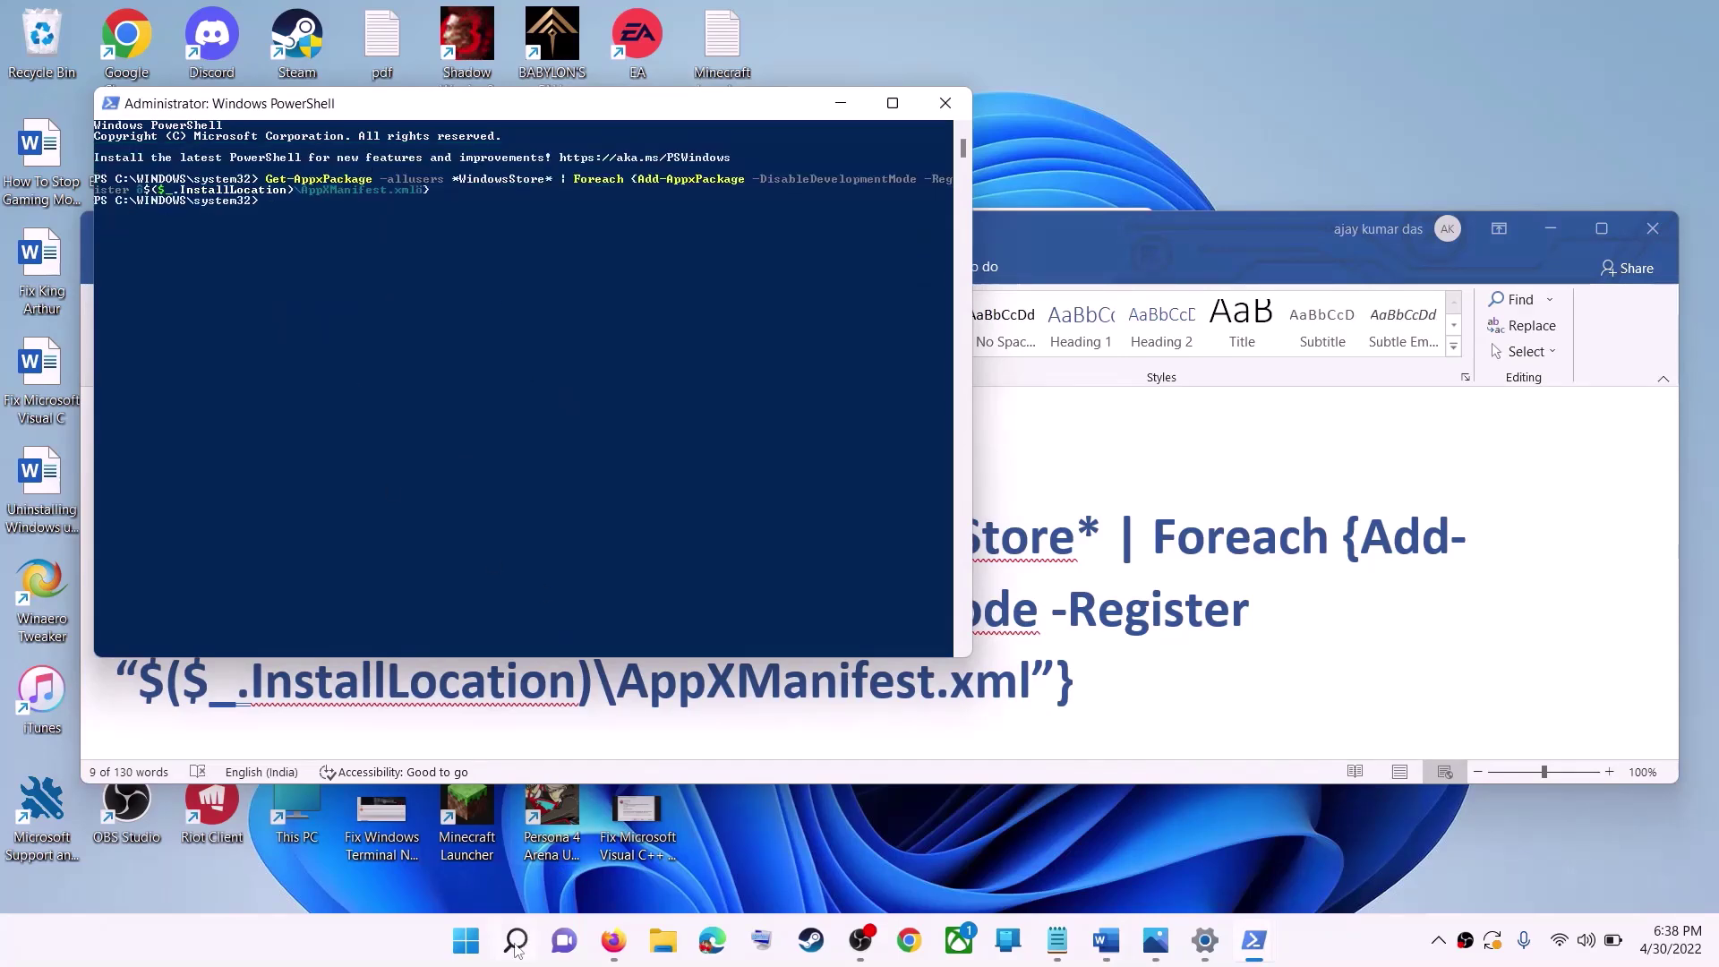
pyautogui.click(468, 945)
pyautogui.write('s')
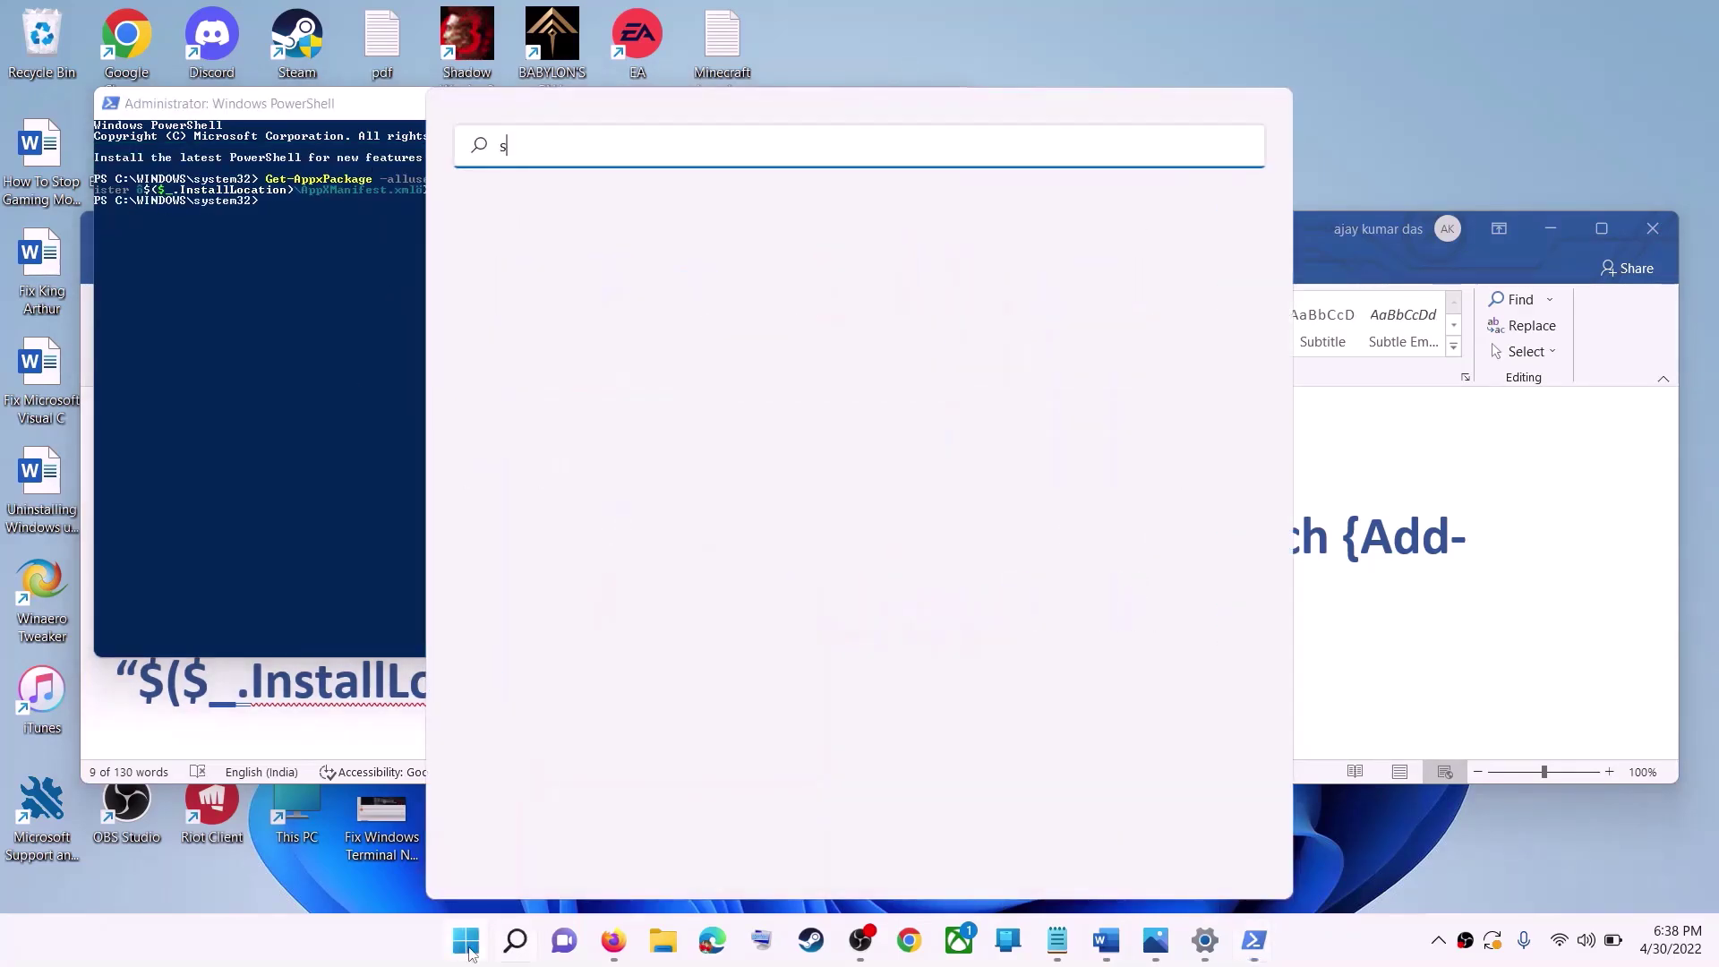
pyautogui.write('tore')
# Relaunch Microsoft Store to its working Home page, mark Step 10, then open Windows Update settings.
pyautogui.press('Return')
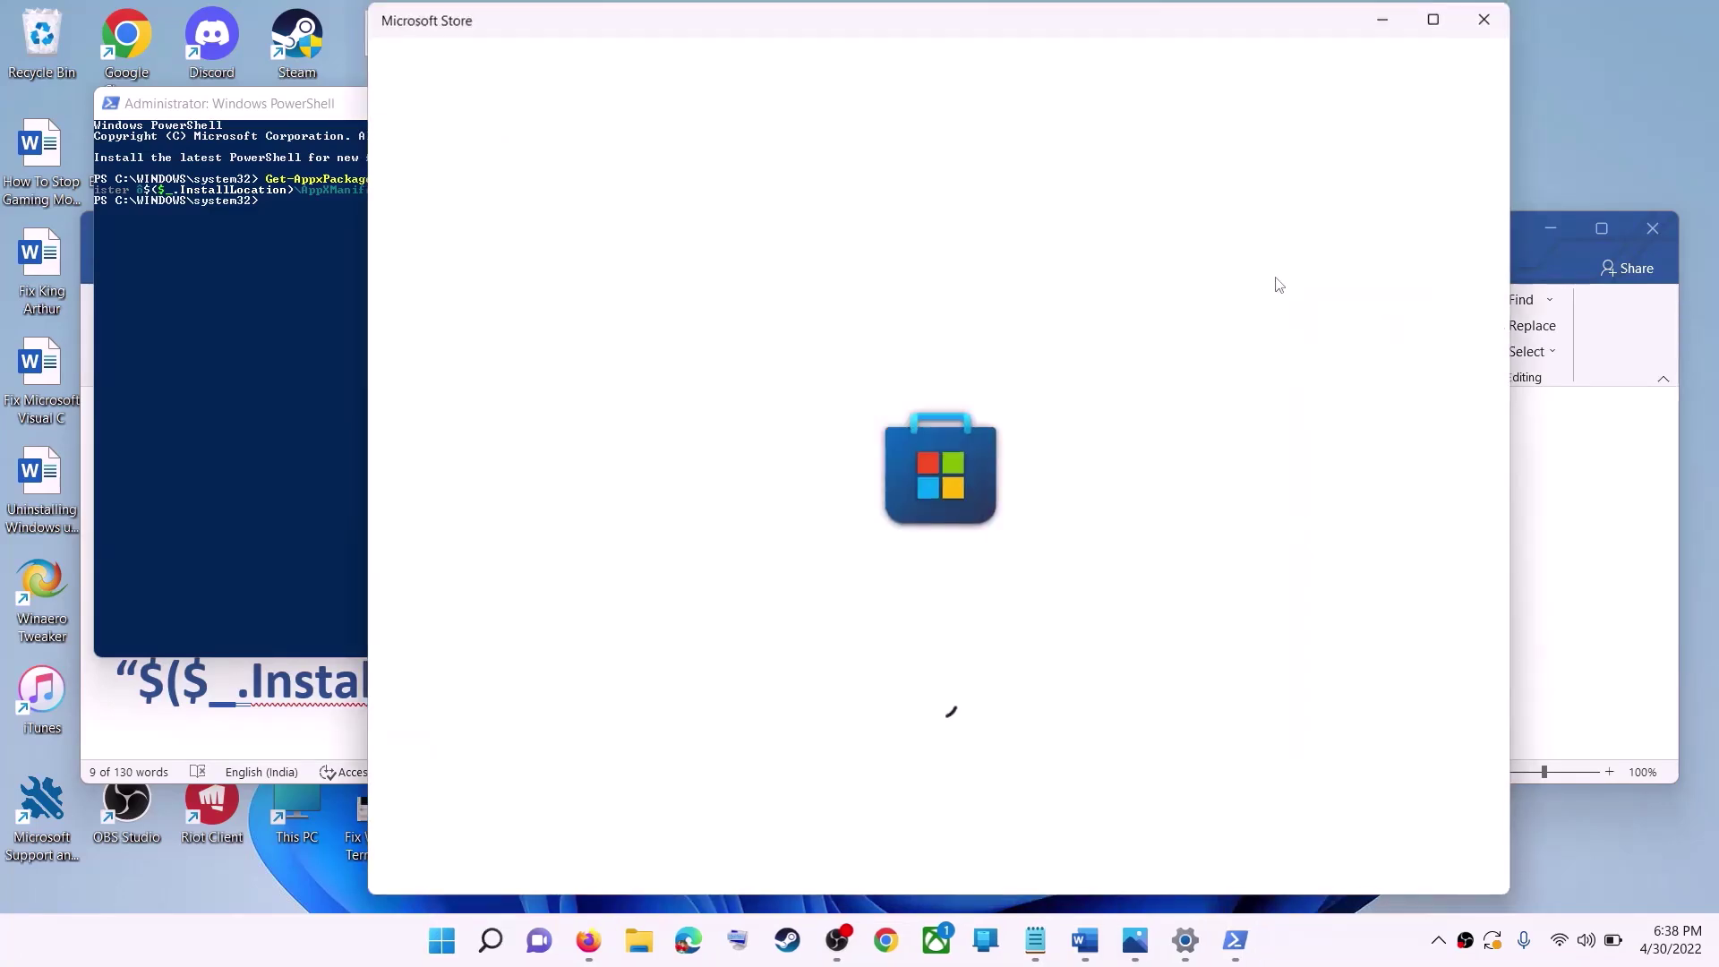
pyautogui.hotkey('alt', 'Tab')
pyautogui.scroll(-2, 599, 604)
pyautogui.scroll(-3, 599, 604)
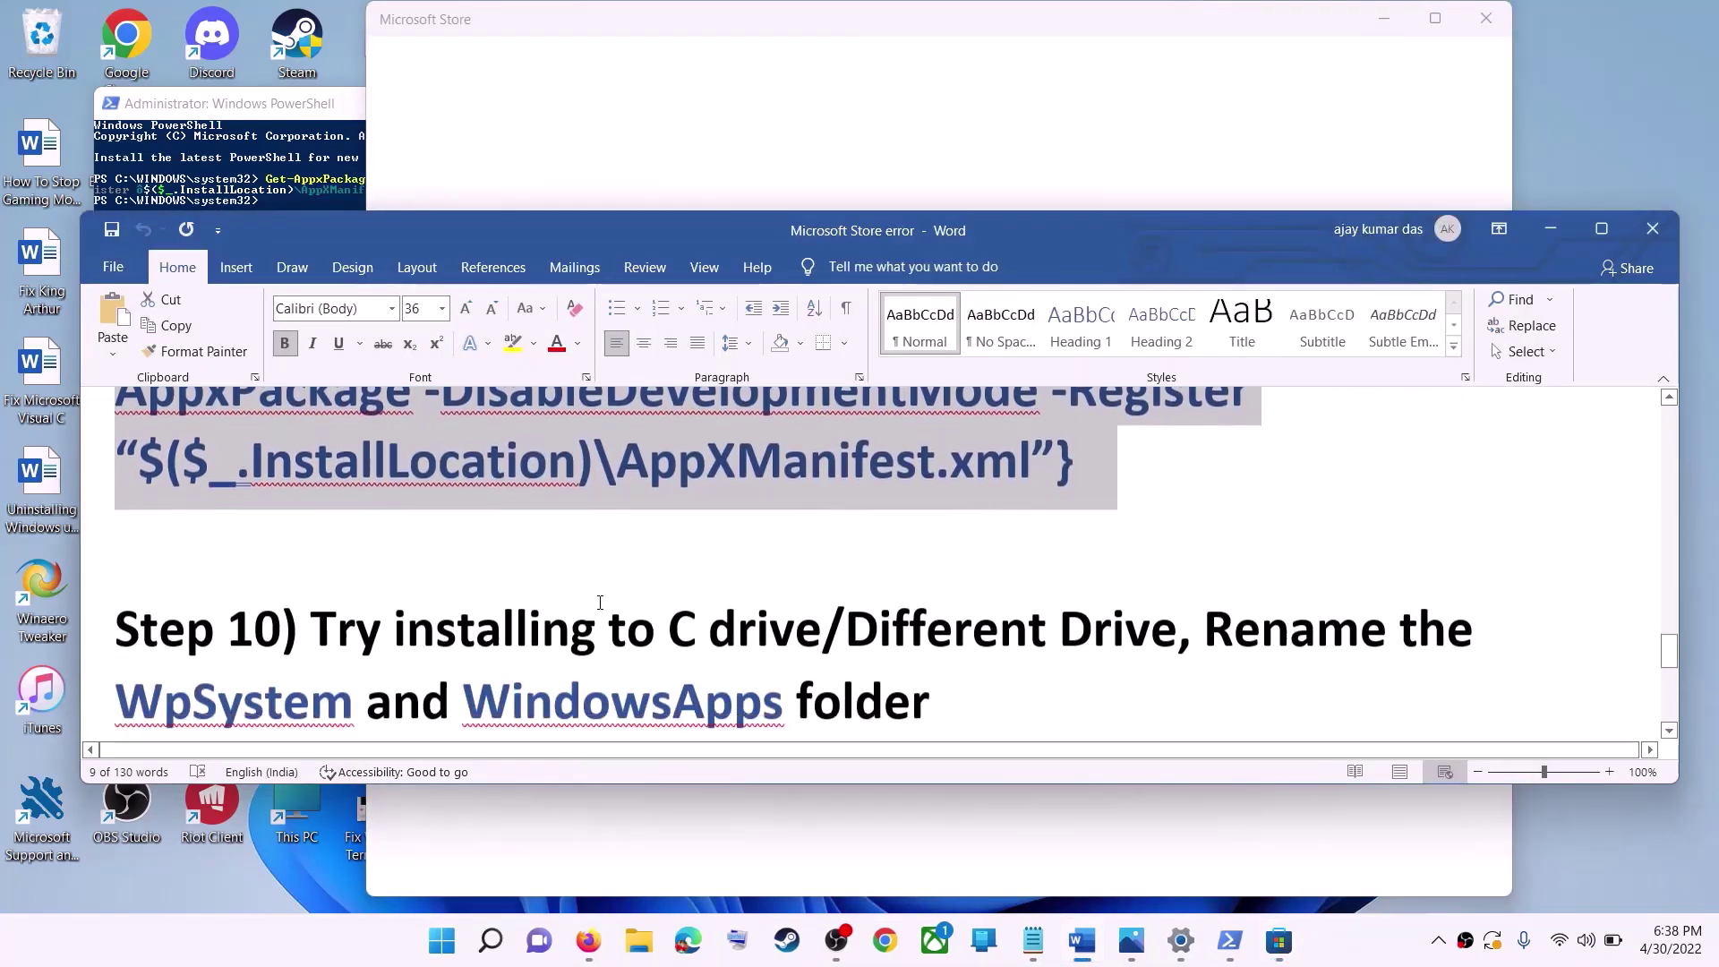
pyautogui.moveTo(381, 522); pyautogui.dragTo(1174, 535)
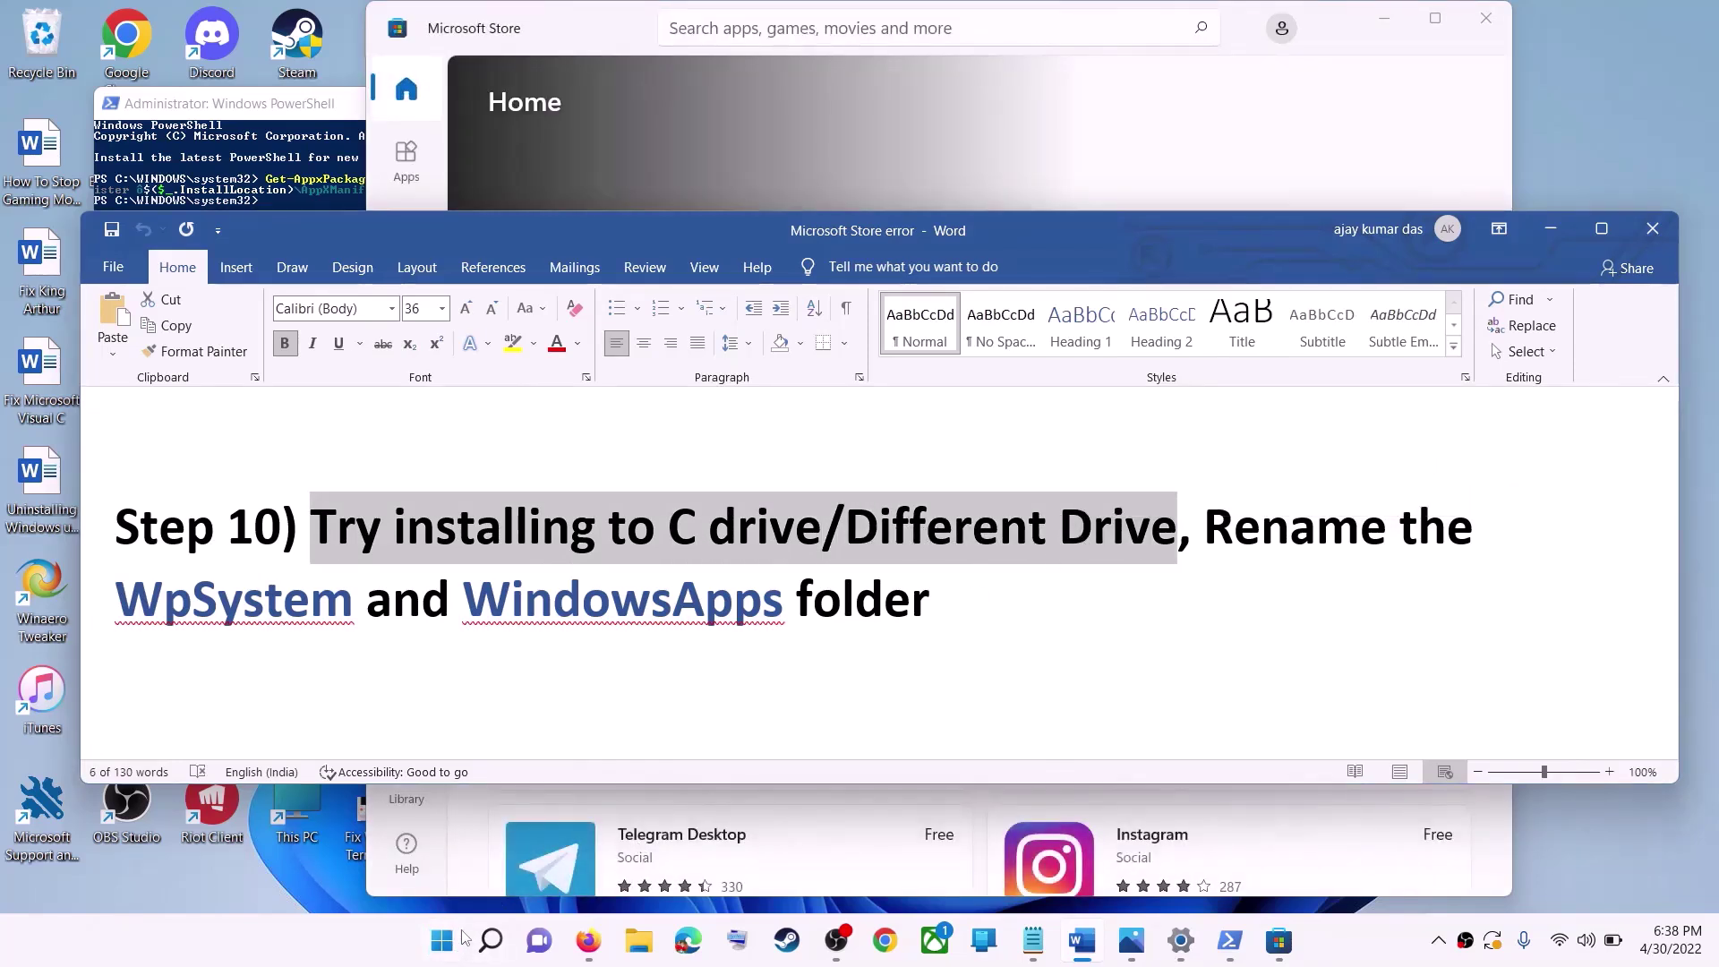
pyautogui.click(442, 940)
pyautogui.click(787, 390)
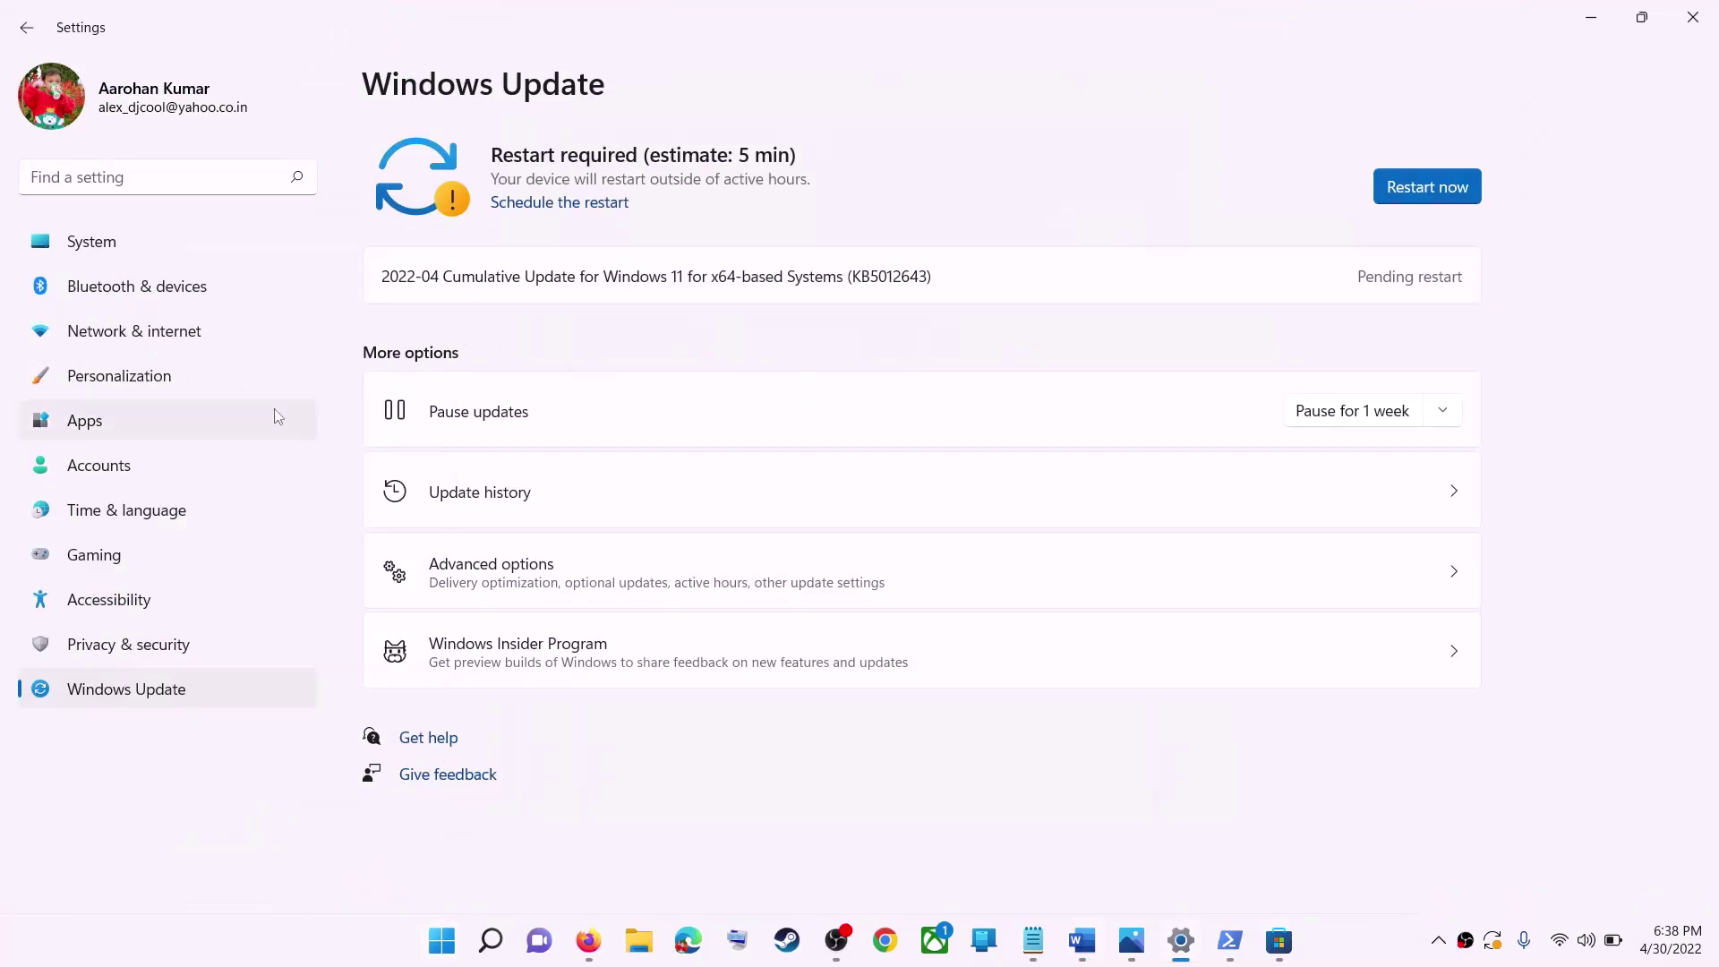
# Switch from Windows Update to the System page and select Storage.
pyautogui.click(111, 251)
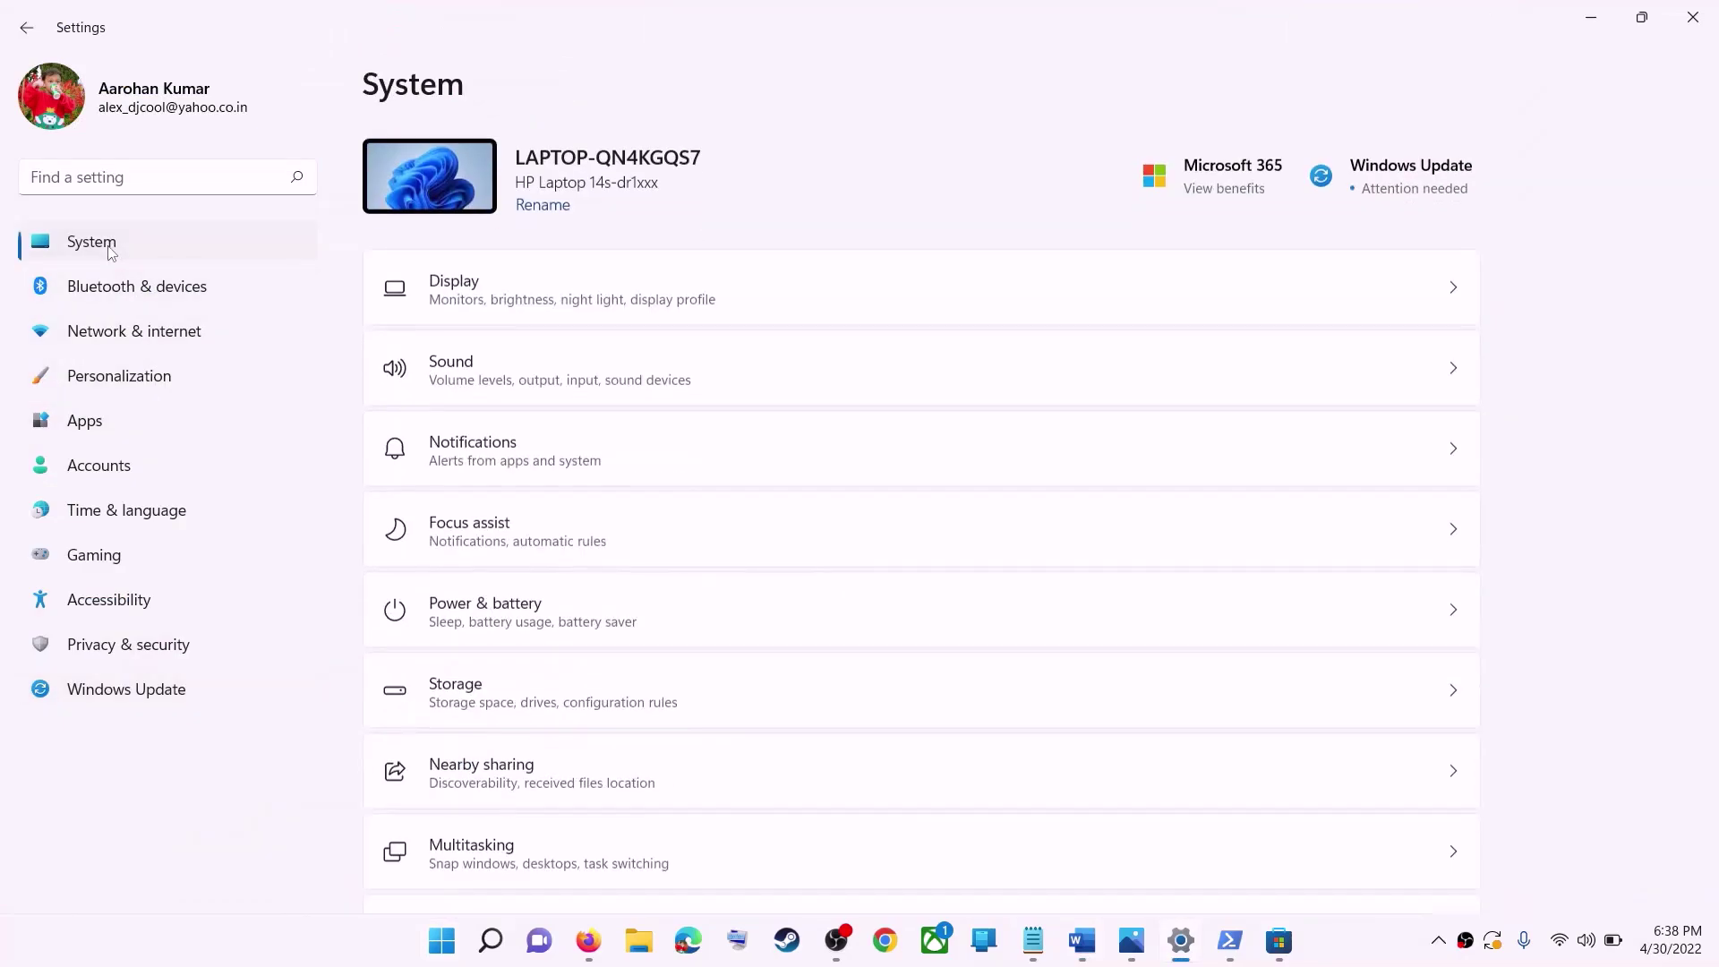
pyautogui.scroll(-3, 529, 618)
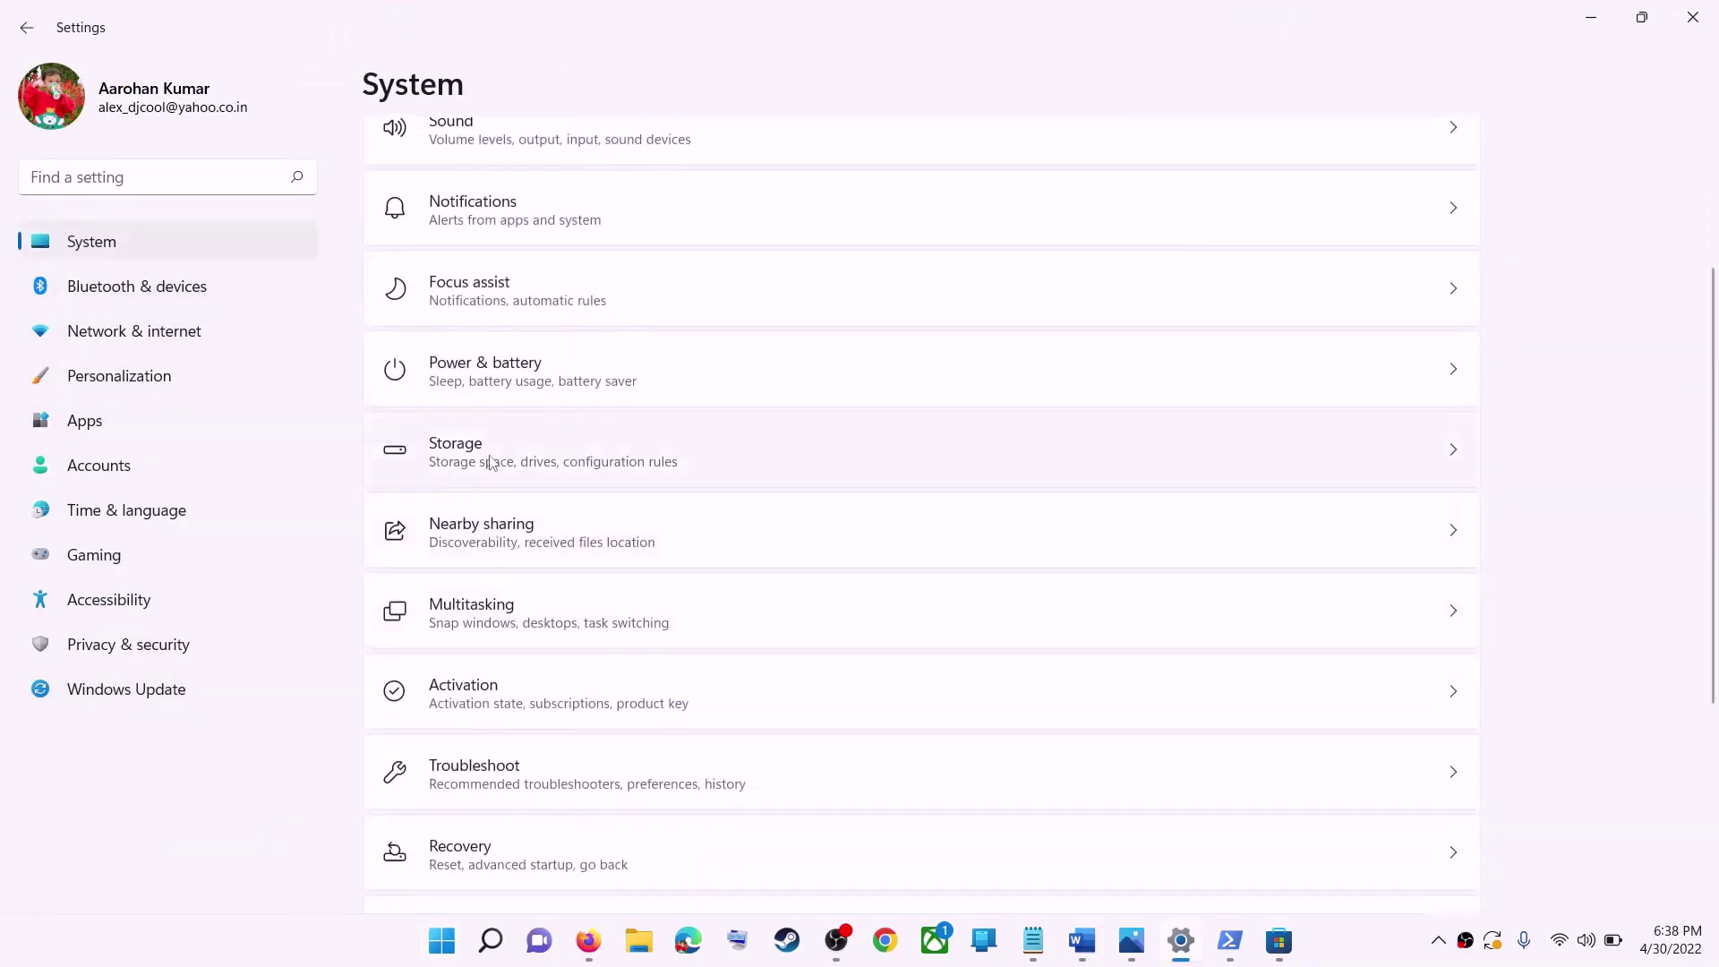
pyautogui.click(491, 463)
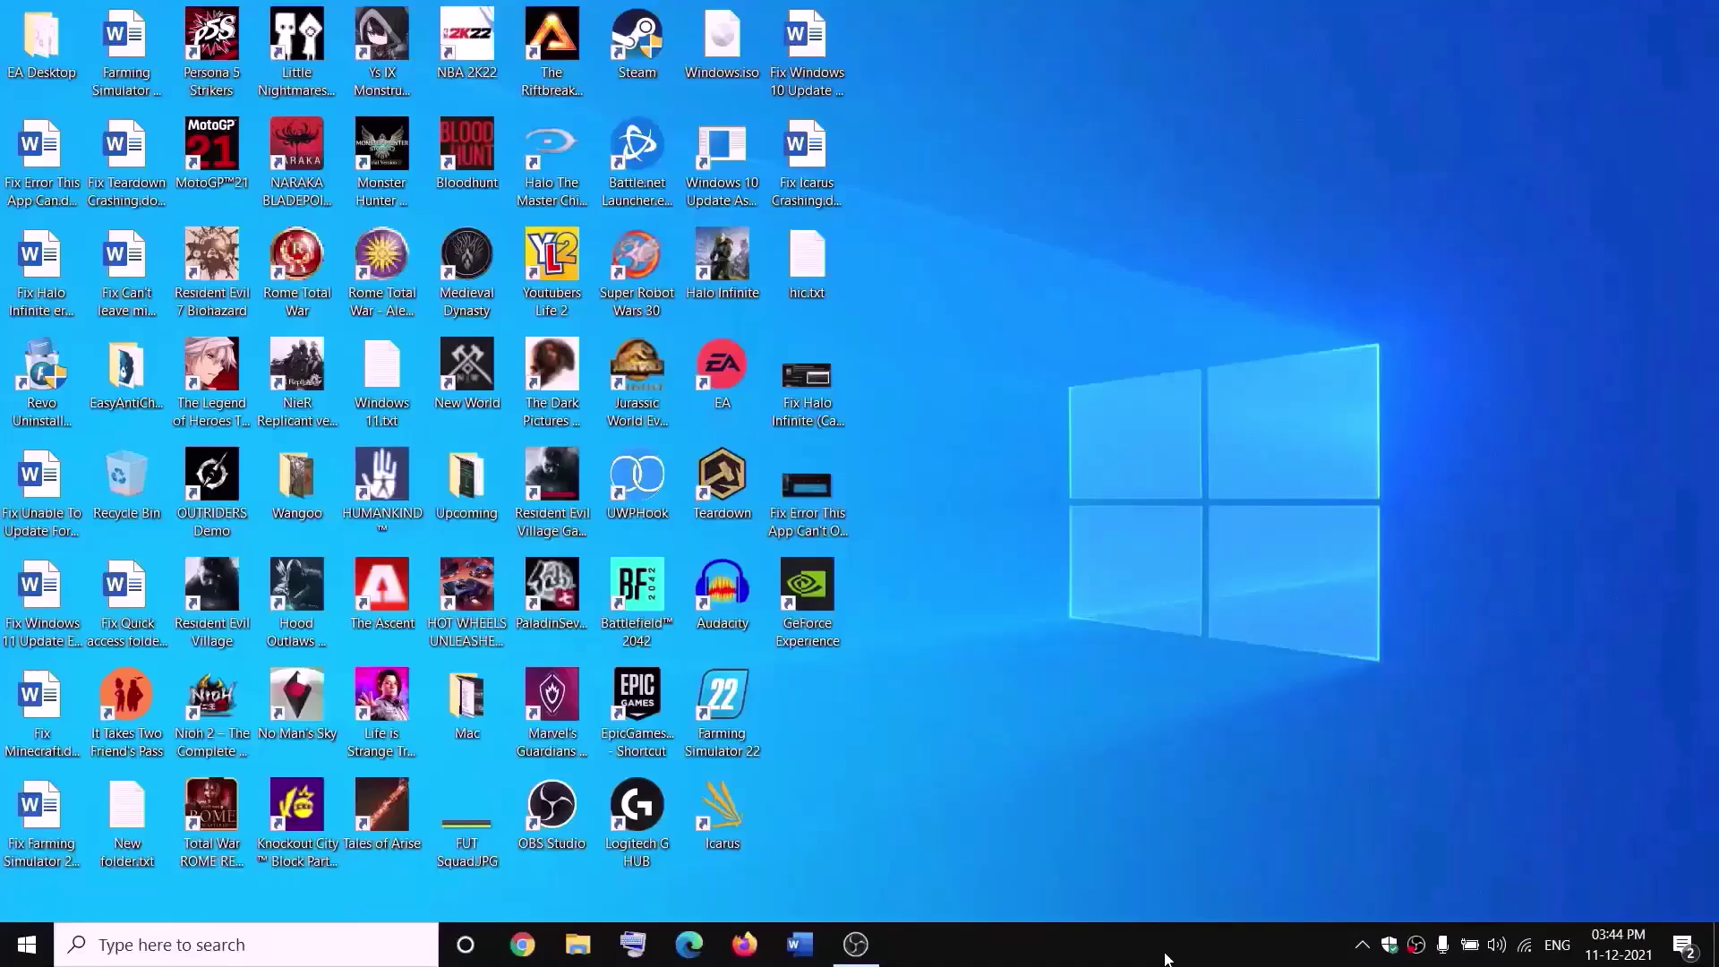
# Open New Volume (D:) from This PC and show the actions for its 594 MB WpSystem folder.
pyautogui.click(589, 946)
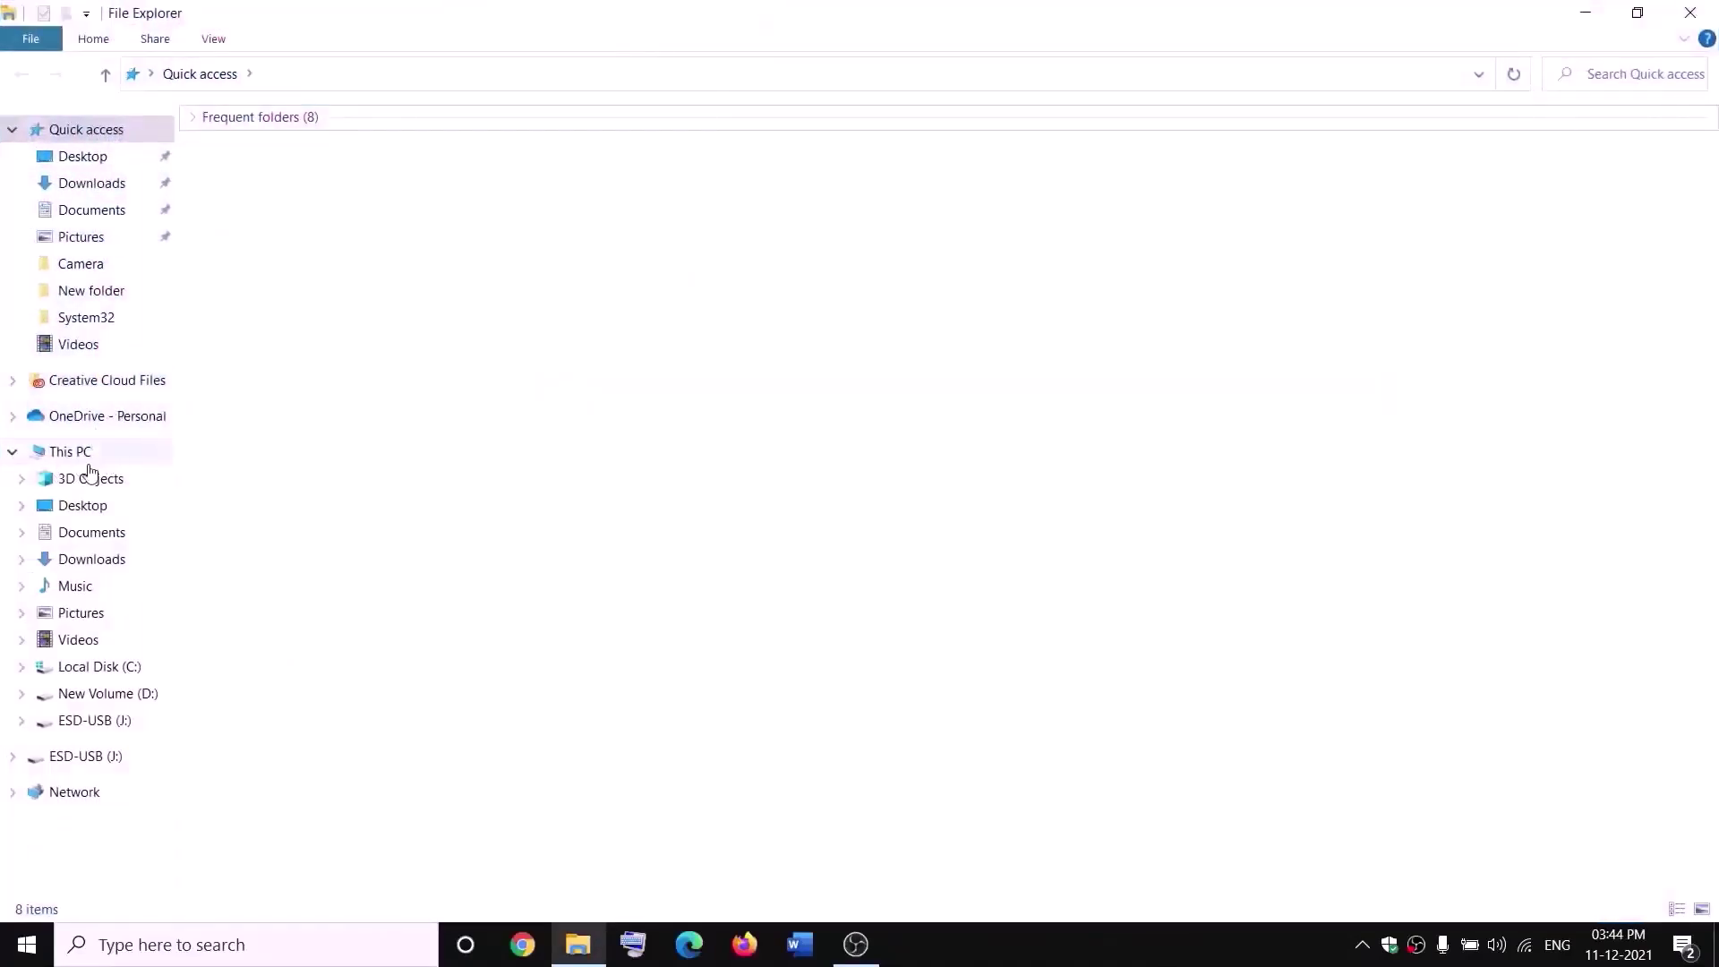
pyautogui.click(82, 463)
pyautogui.click(642, 333)
pyautogui.doubleClick(642, 333)
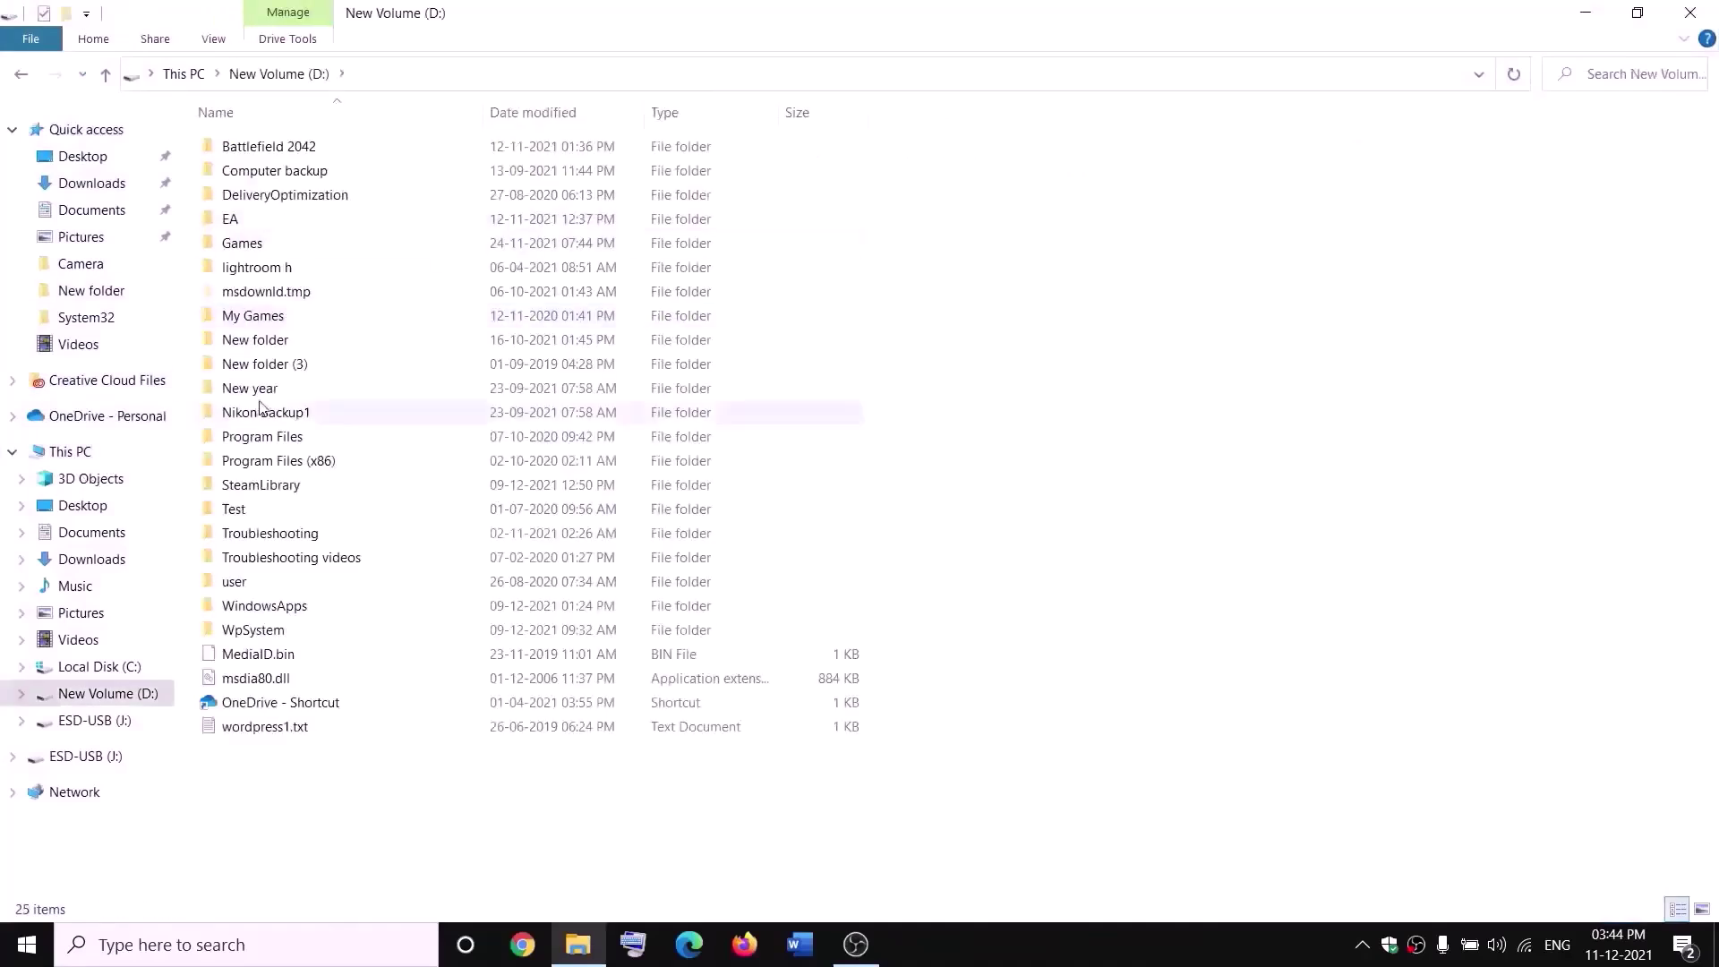
pyautogui.click(256, 627)
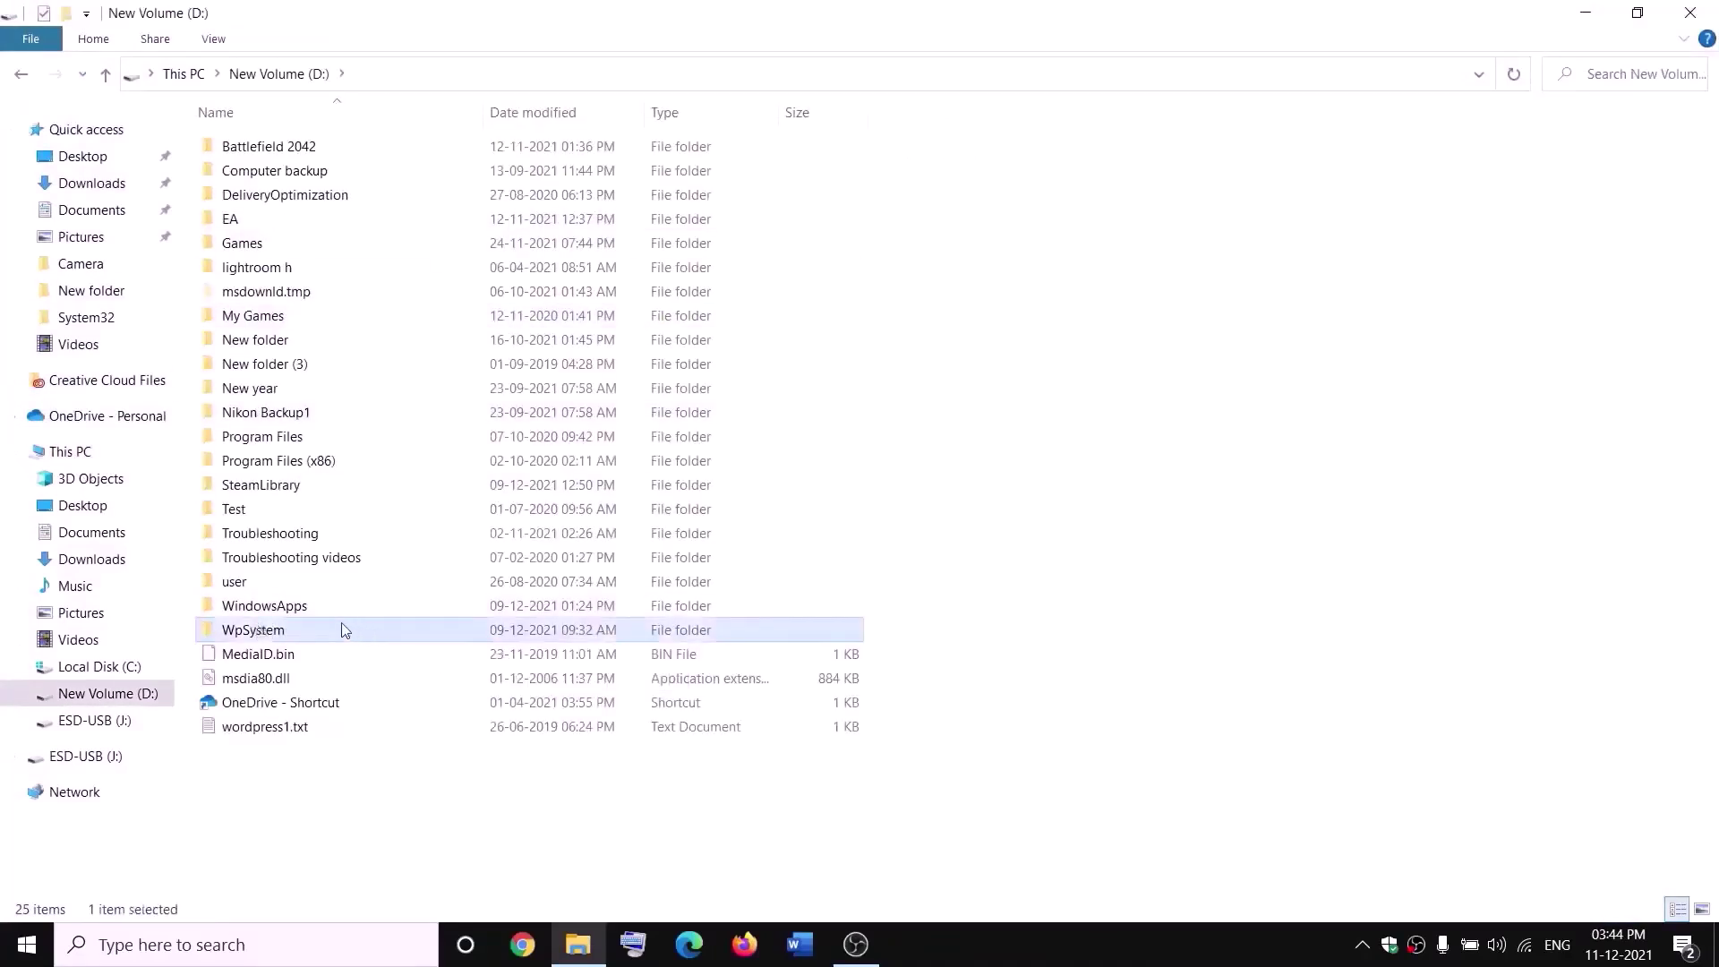
pyautogui.rightClick(275, 633)
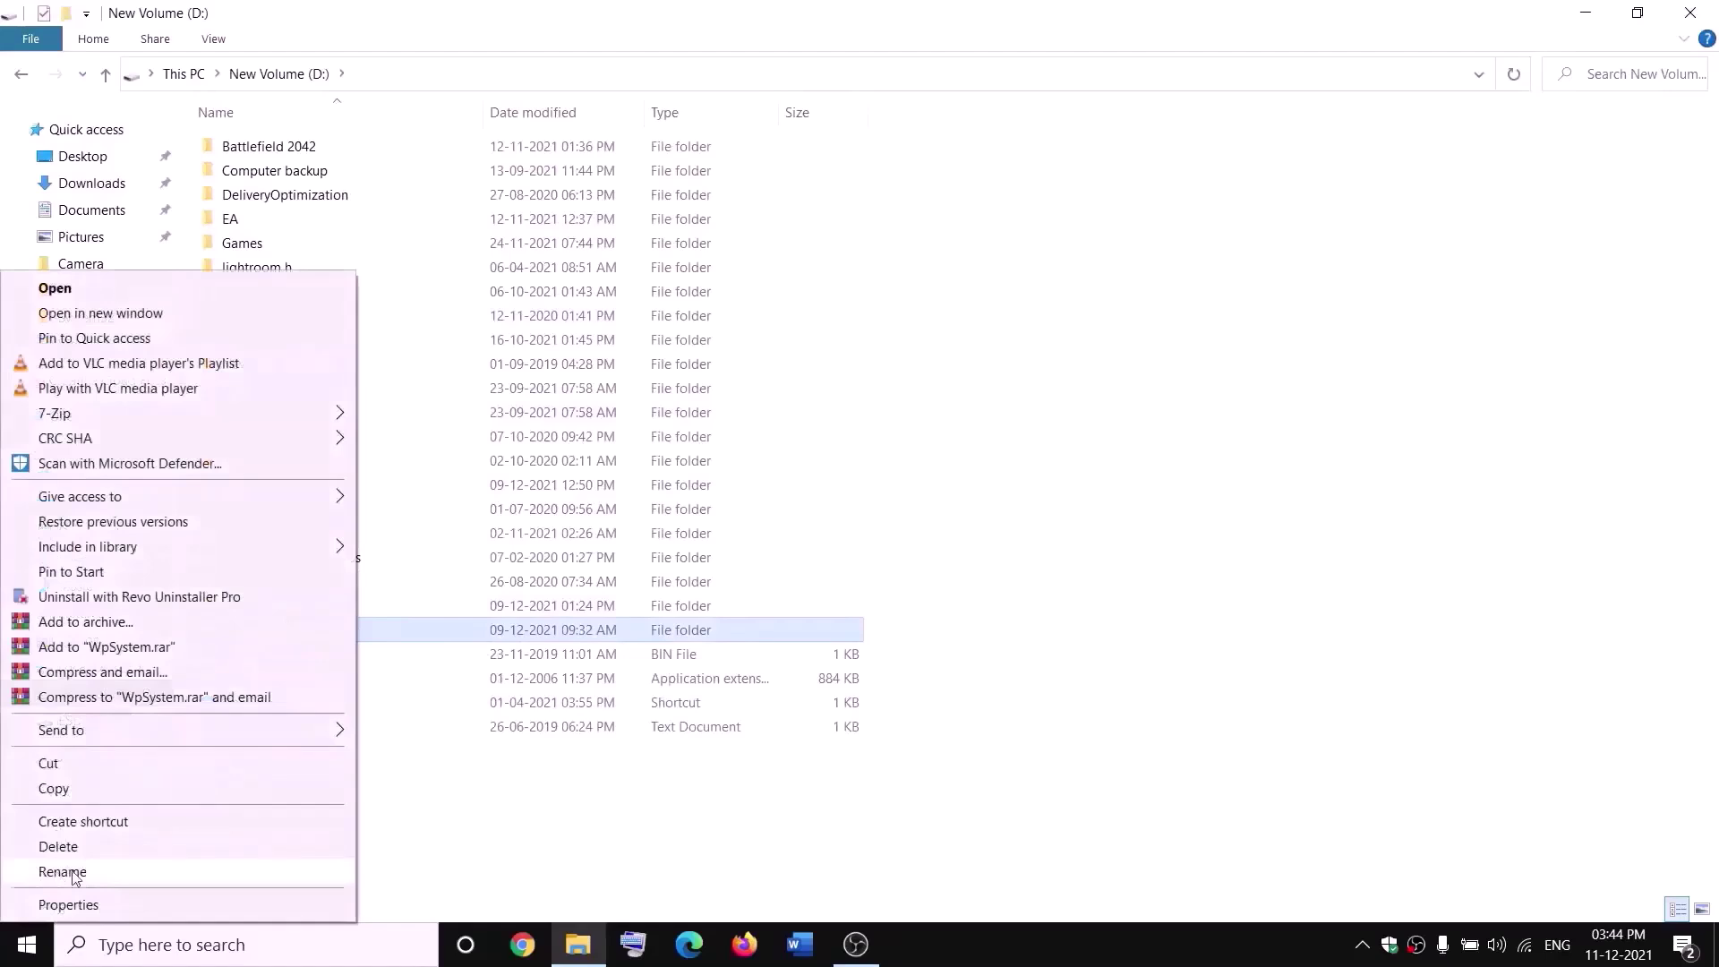
pyautogui.click(545, 818)
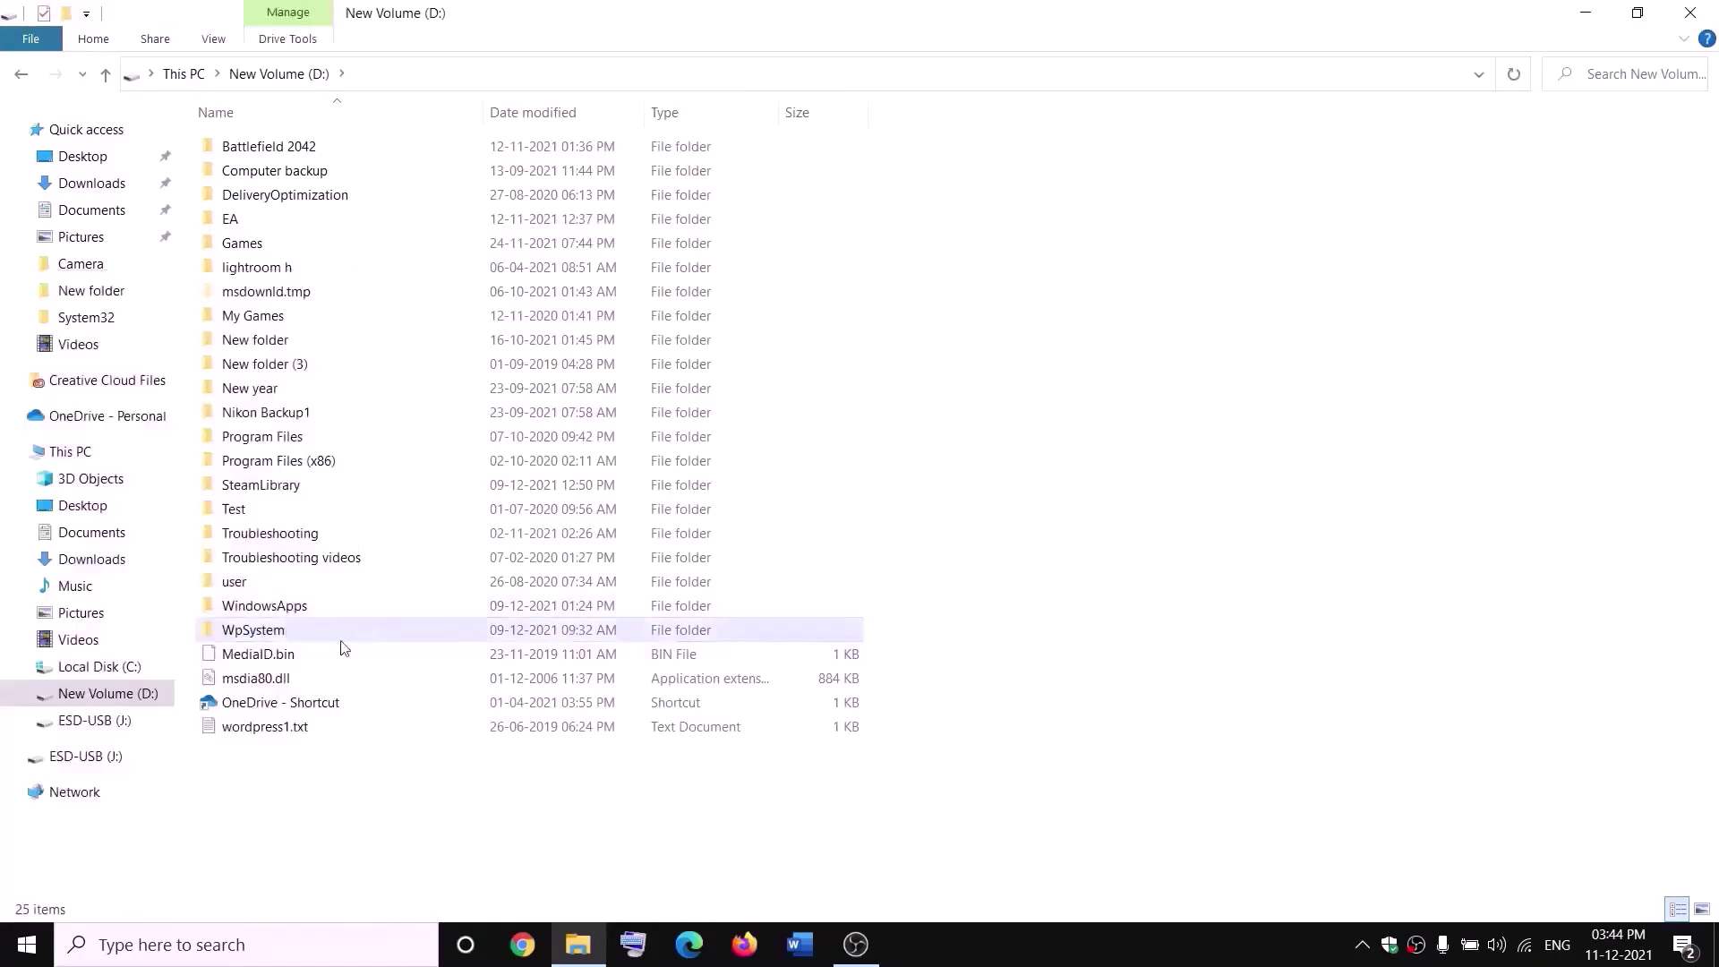
pyautogui.moveTo(288, 633)
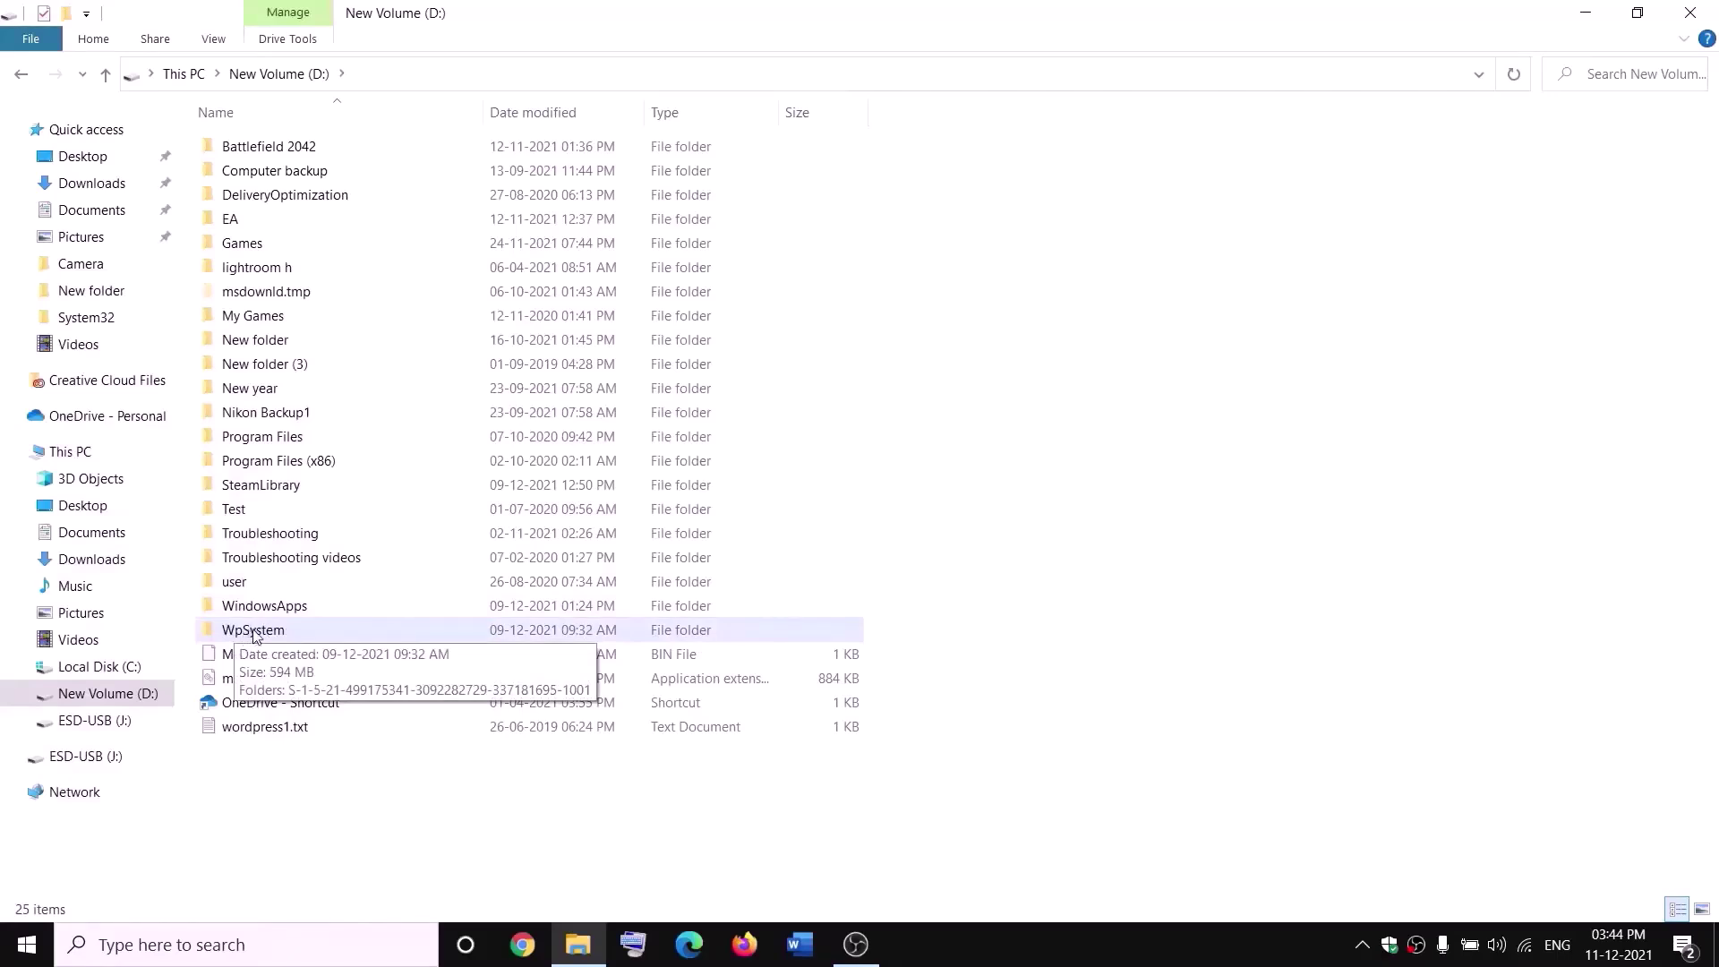
pyautogui.rightClick(252, 634)
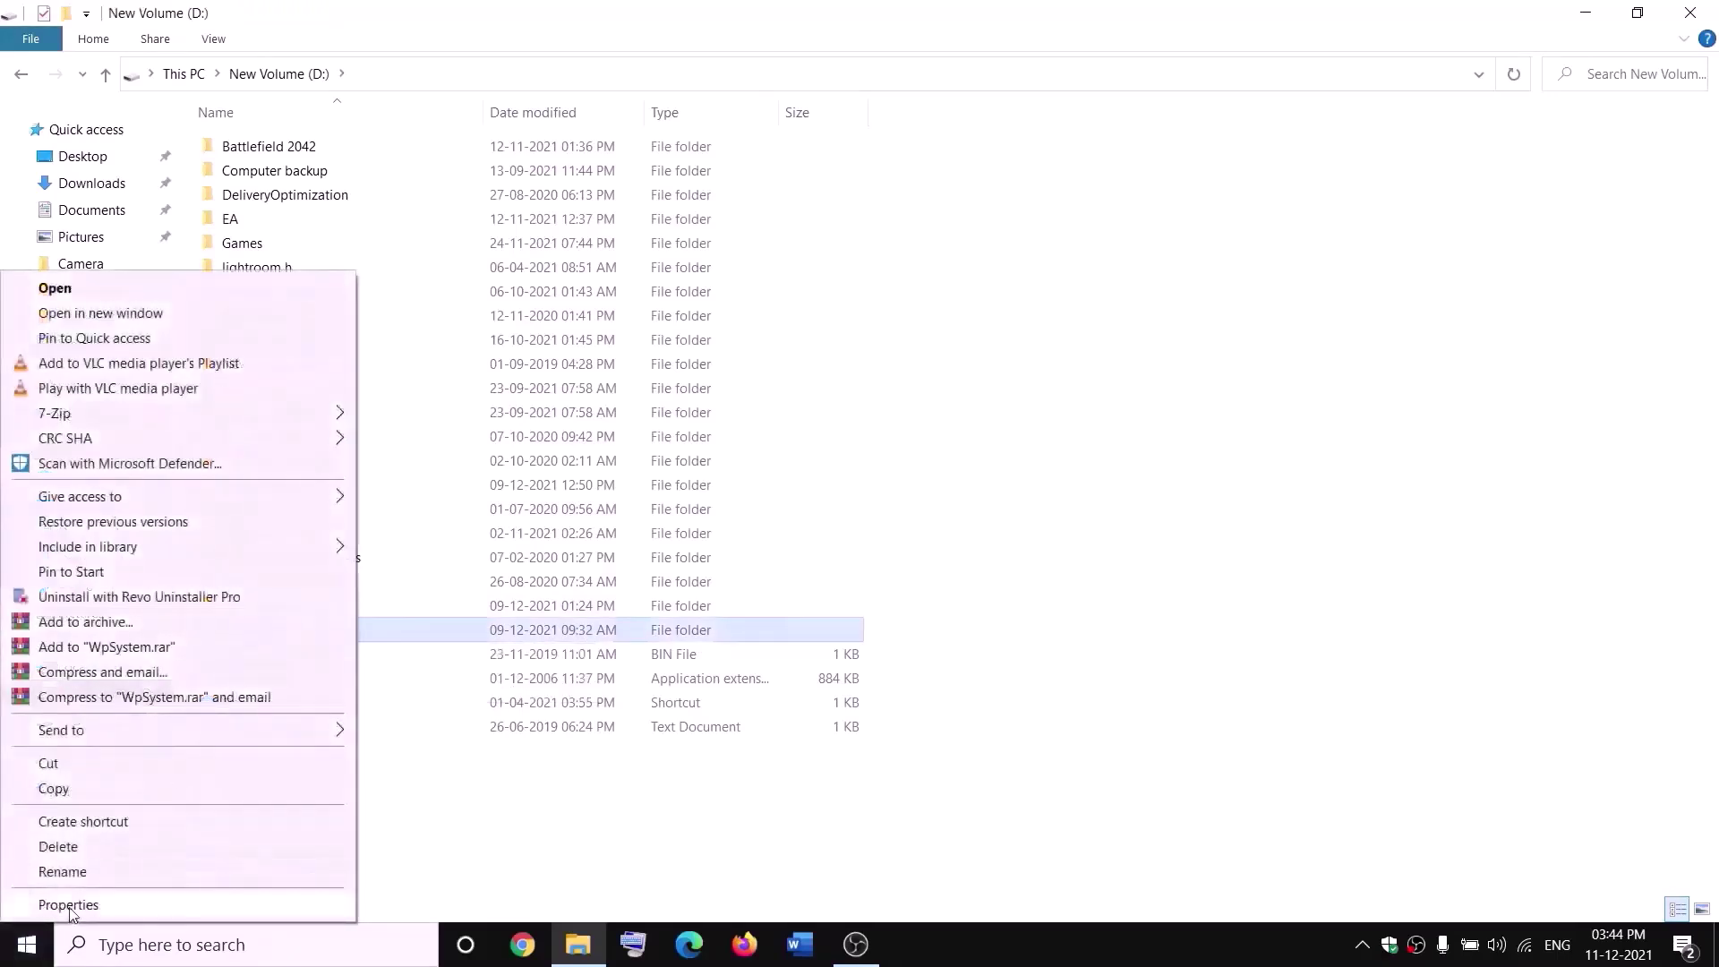
# Open the advanced security settings of the WpSystem folder's Properties.
pyautogui.click(135, 904)
pyautogui.moveTo(511, 401); pyautogui.dragTo(737, 253)
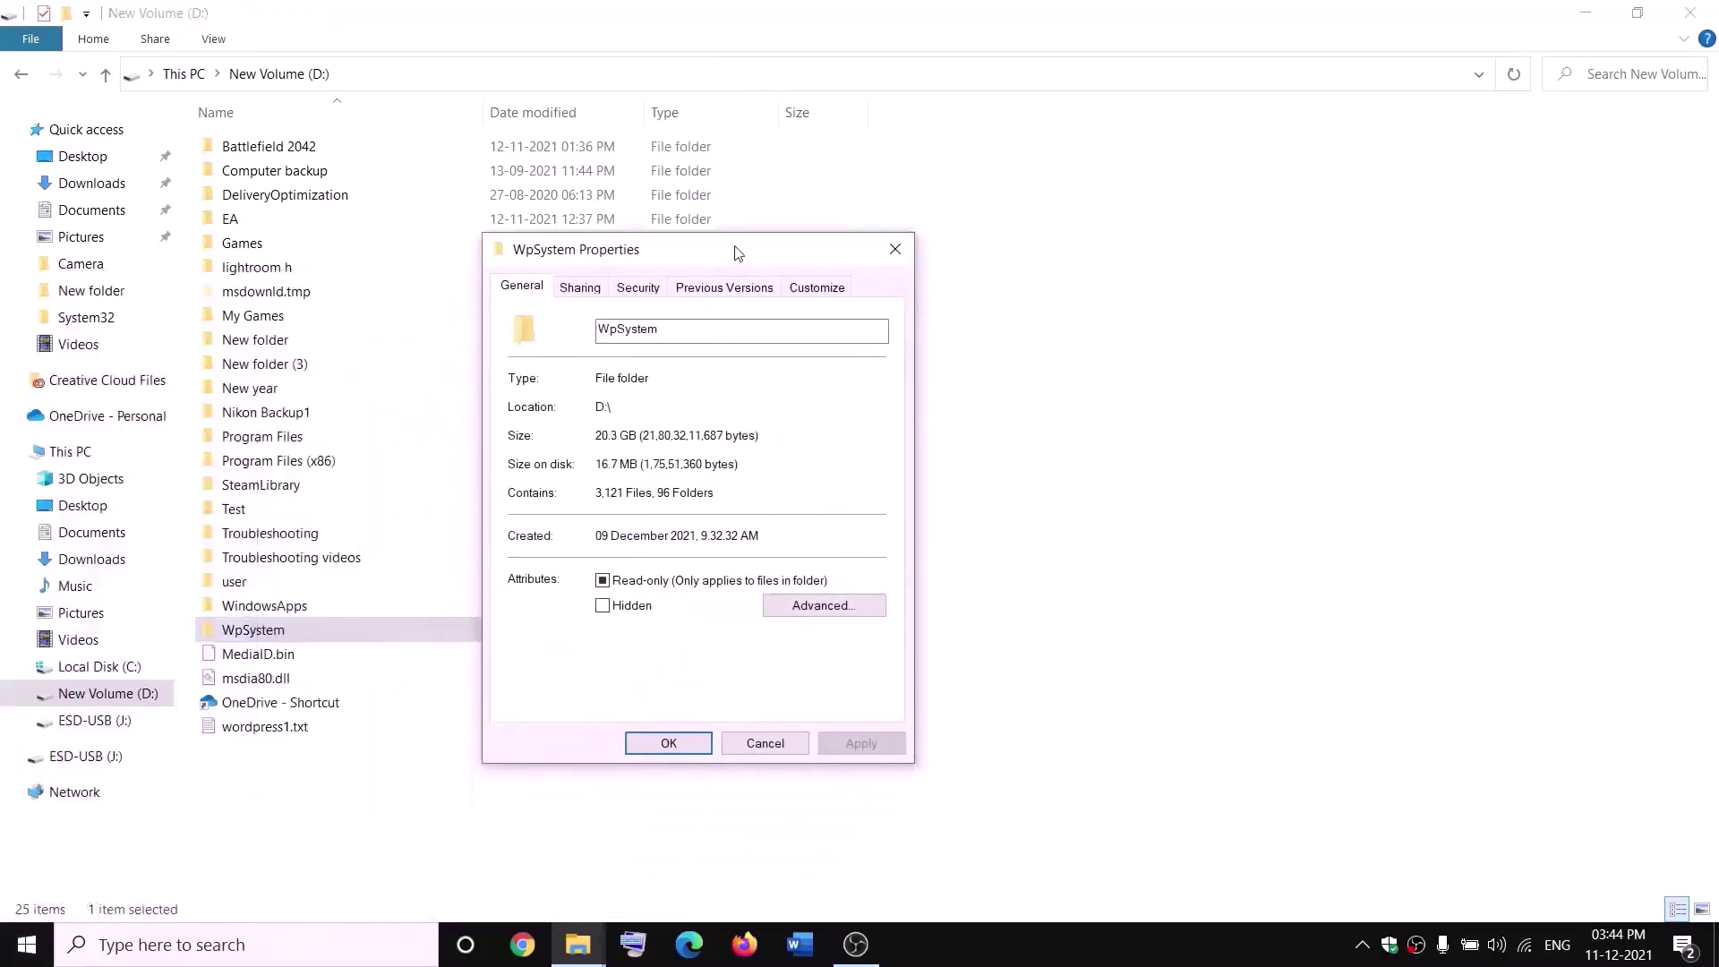
pyautogui.click(638, 288)
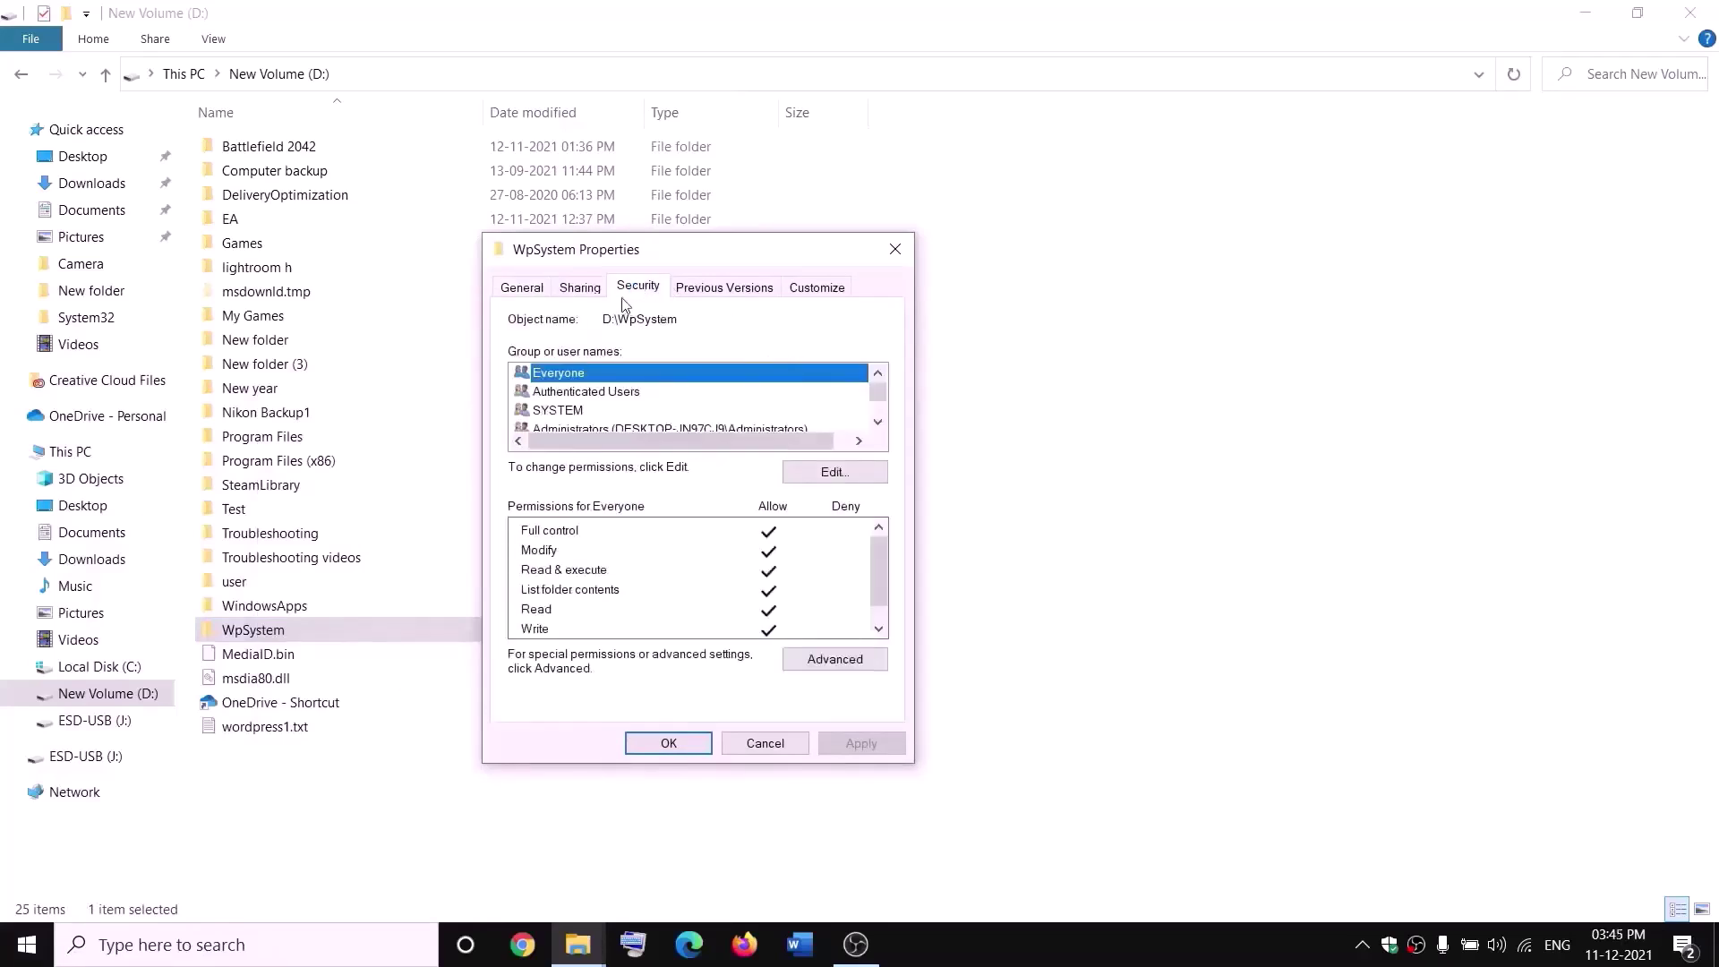
pyautogui.click(851, 660)
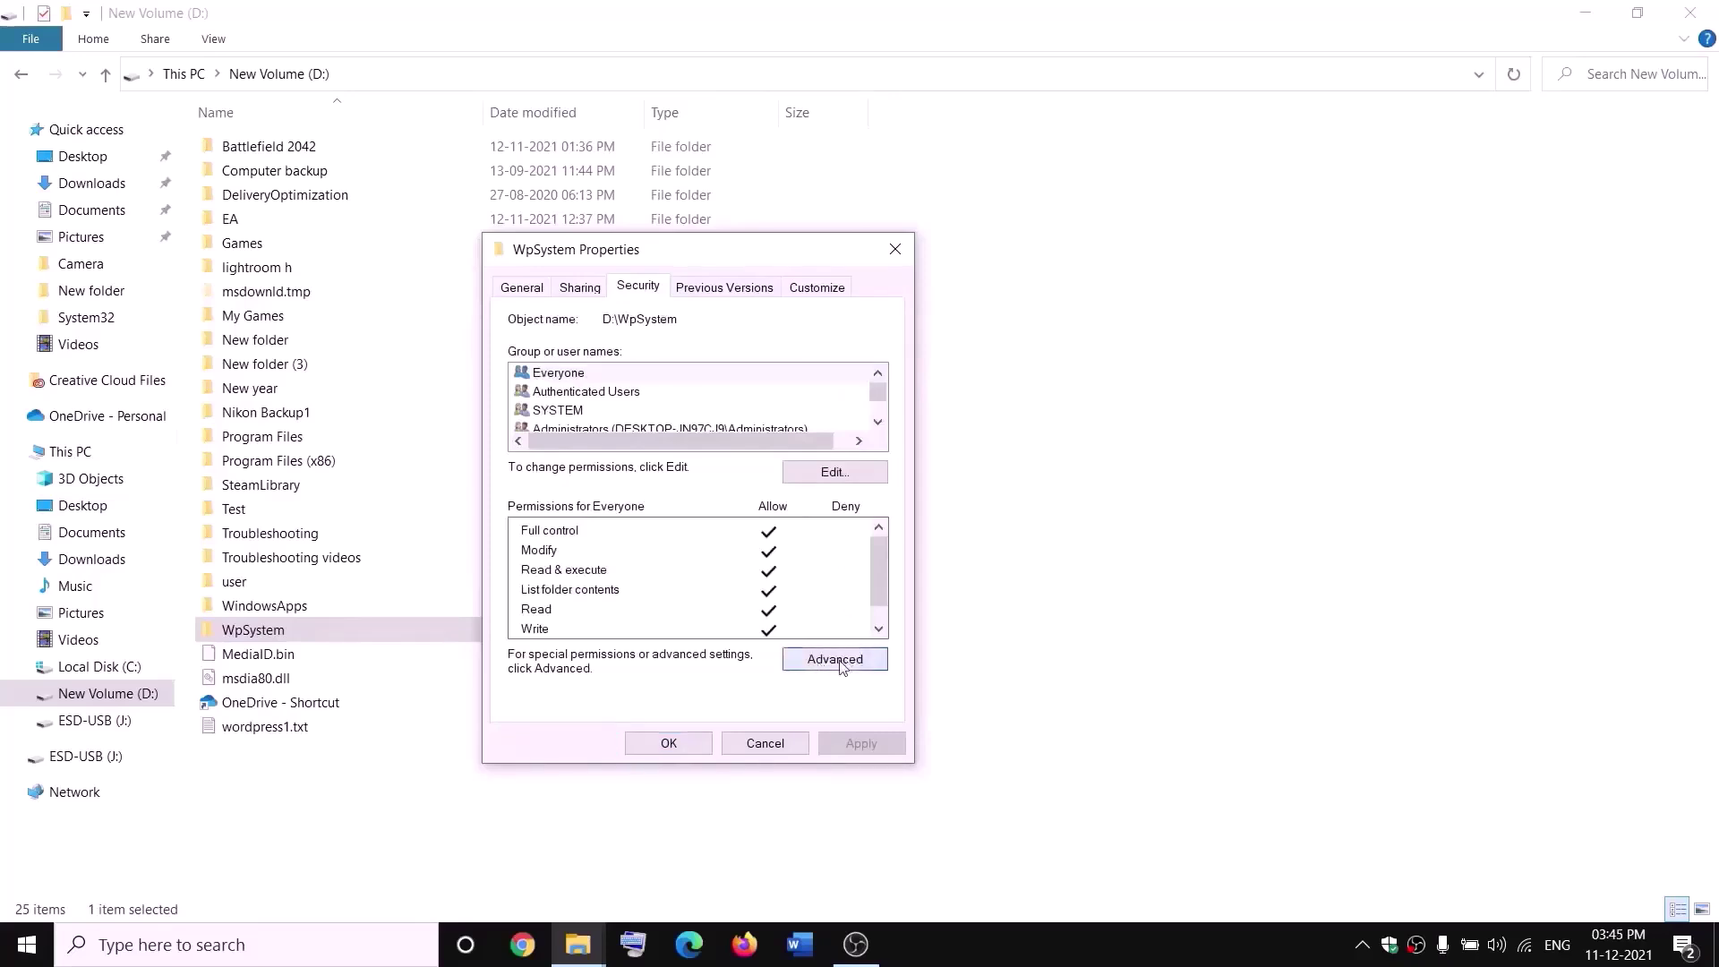
# Change the WpSystem owner to Everyone, apply it, and close Properties.
pyautogui.click(633, 280)
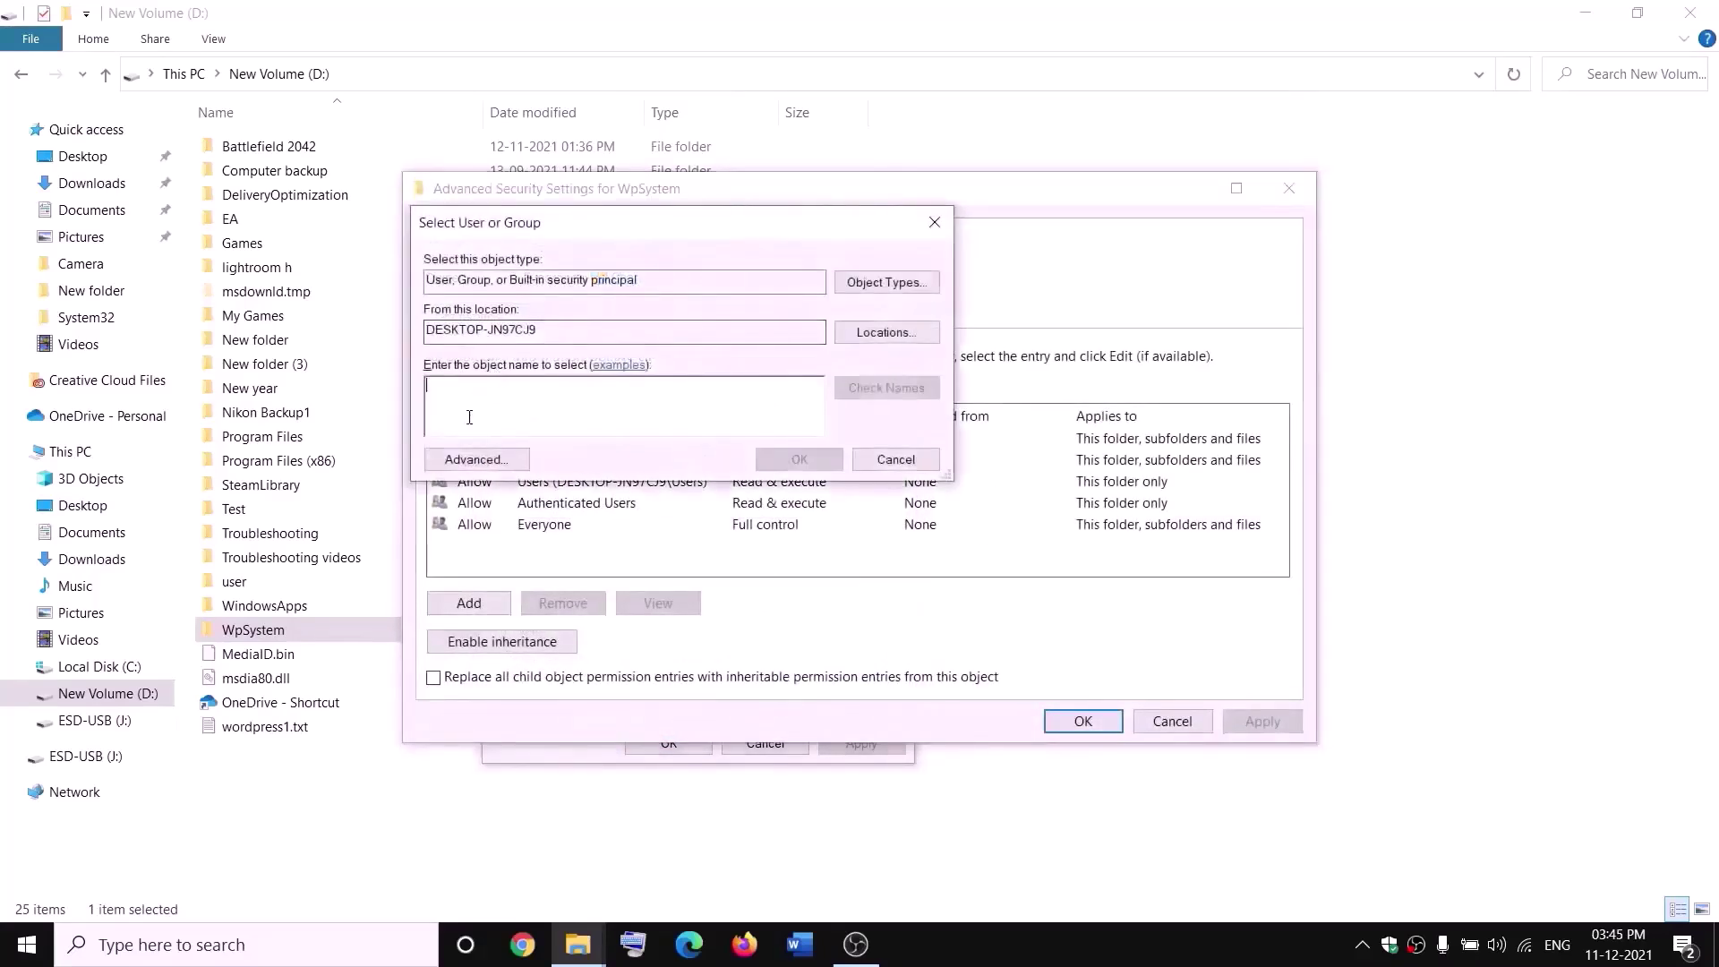
pyautogui.press('BackSpace')
pyautogui.write('everyone')
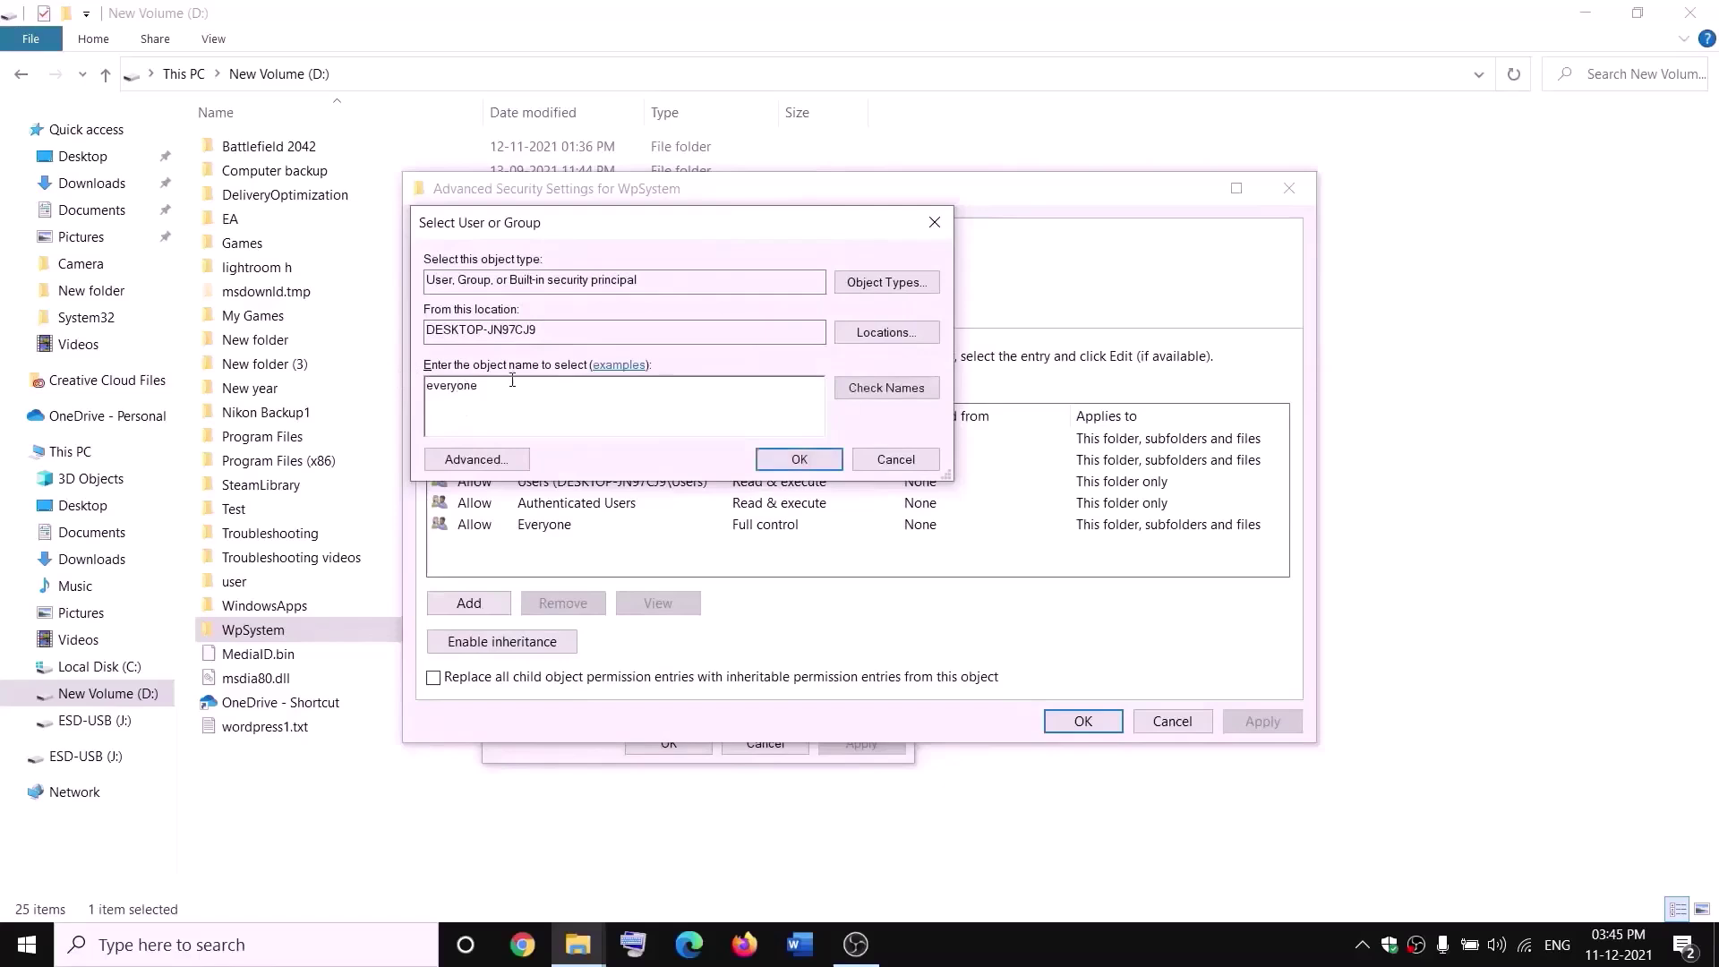
pyautogui.doubleClick(512, 381)
pyautogui.click(900, 401)
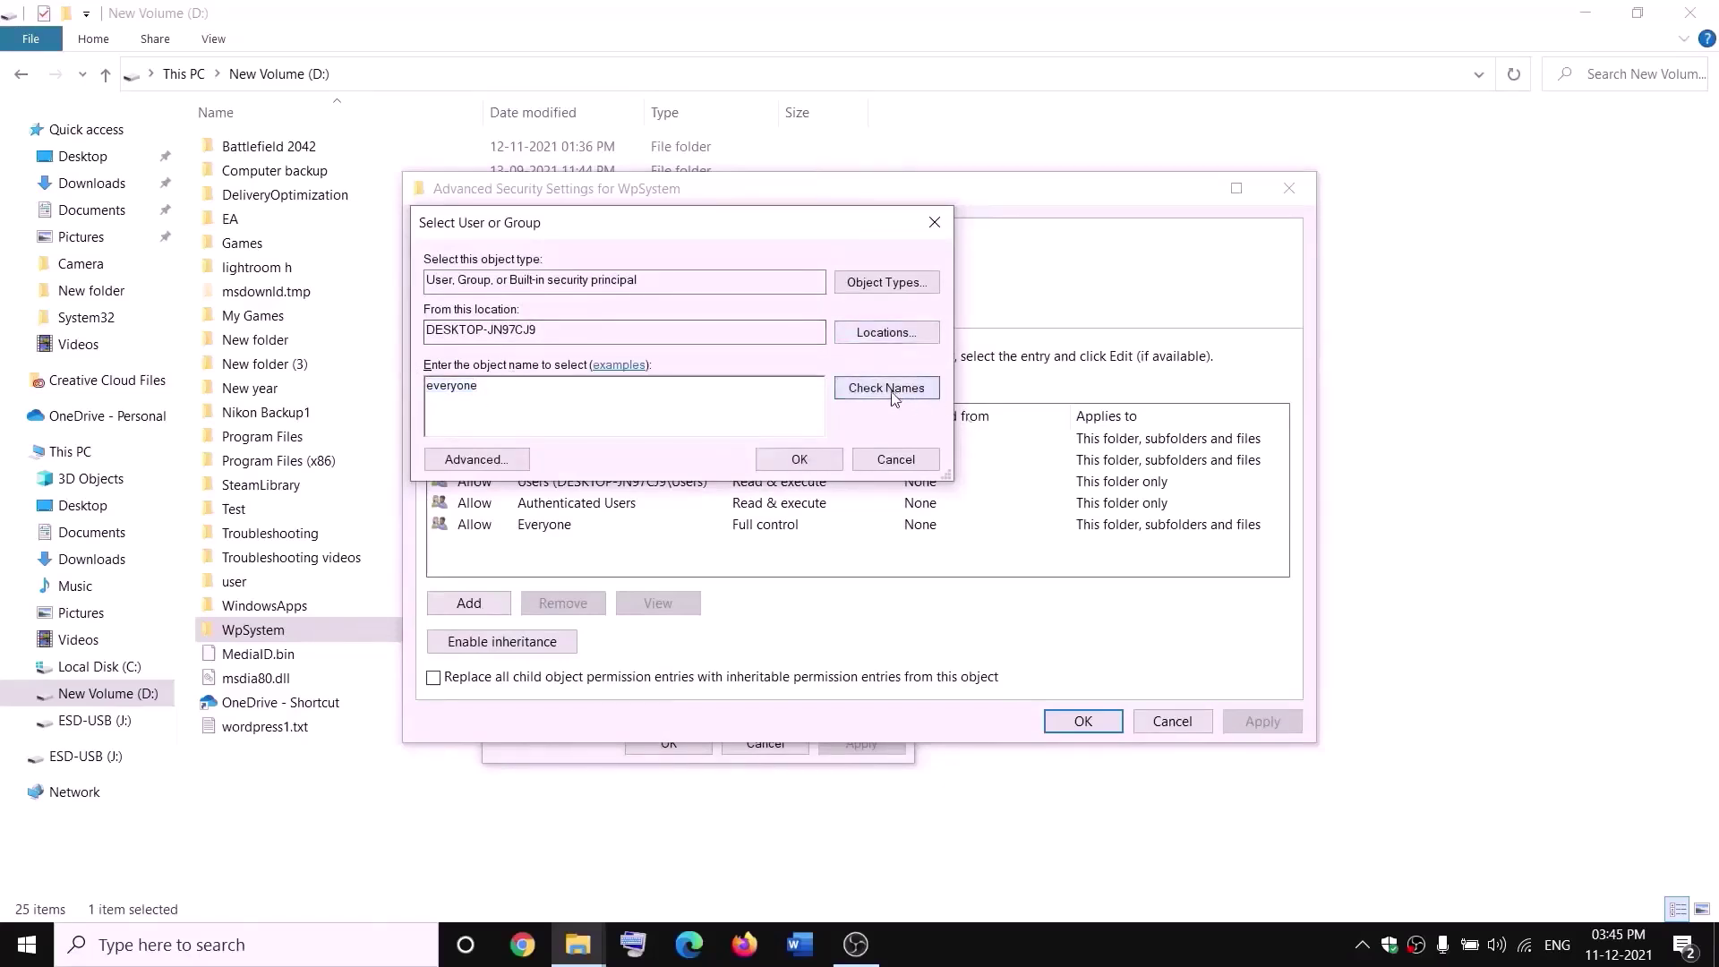
pyautogui.click(802, 461)
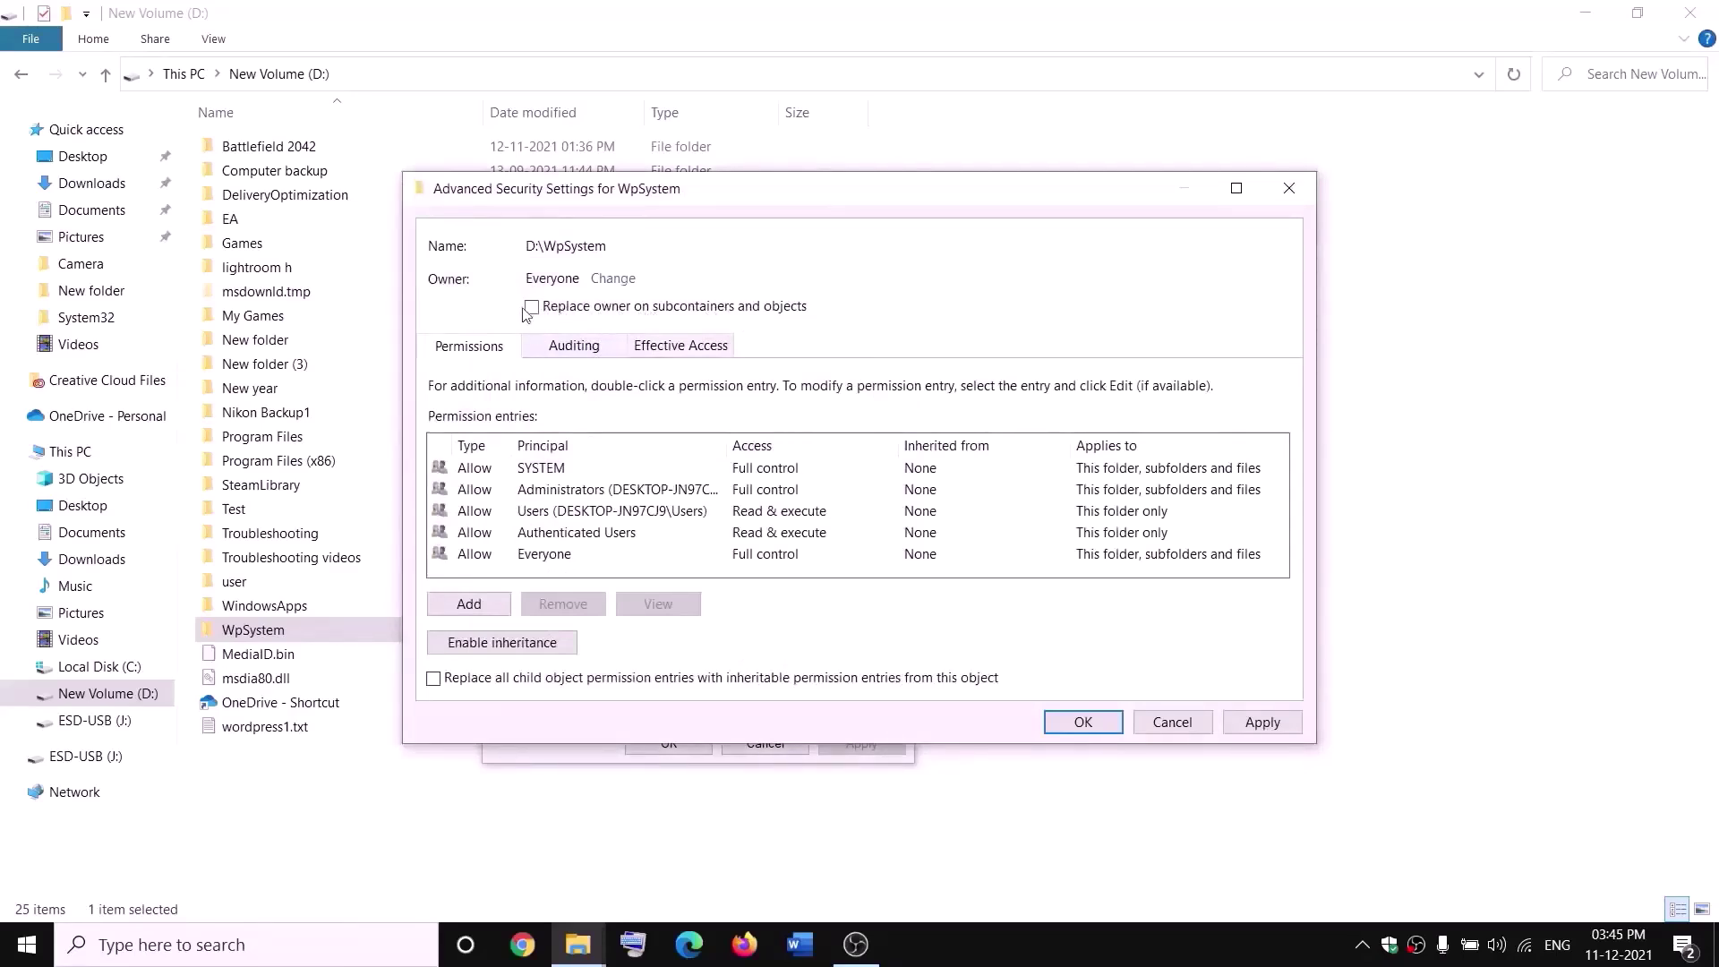
pyautogui.click(1262, 722)
pyautogui.click(1083, 722)
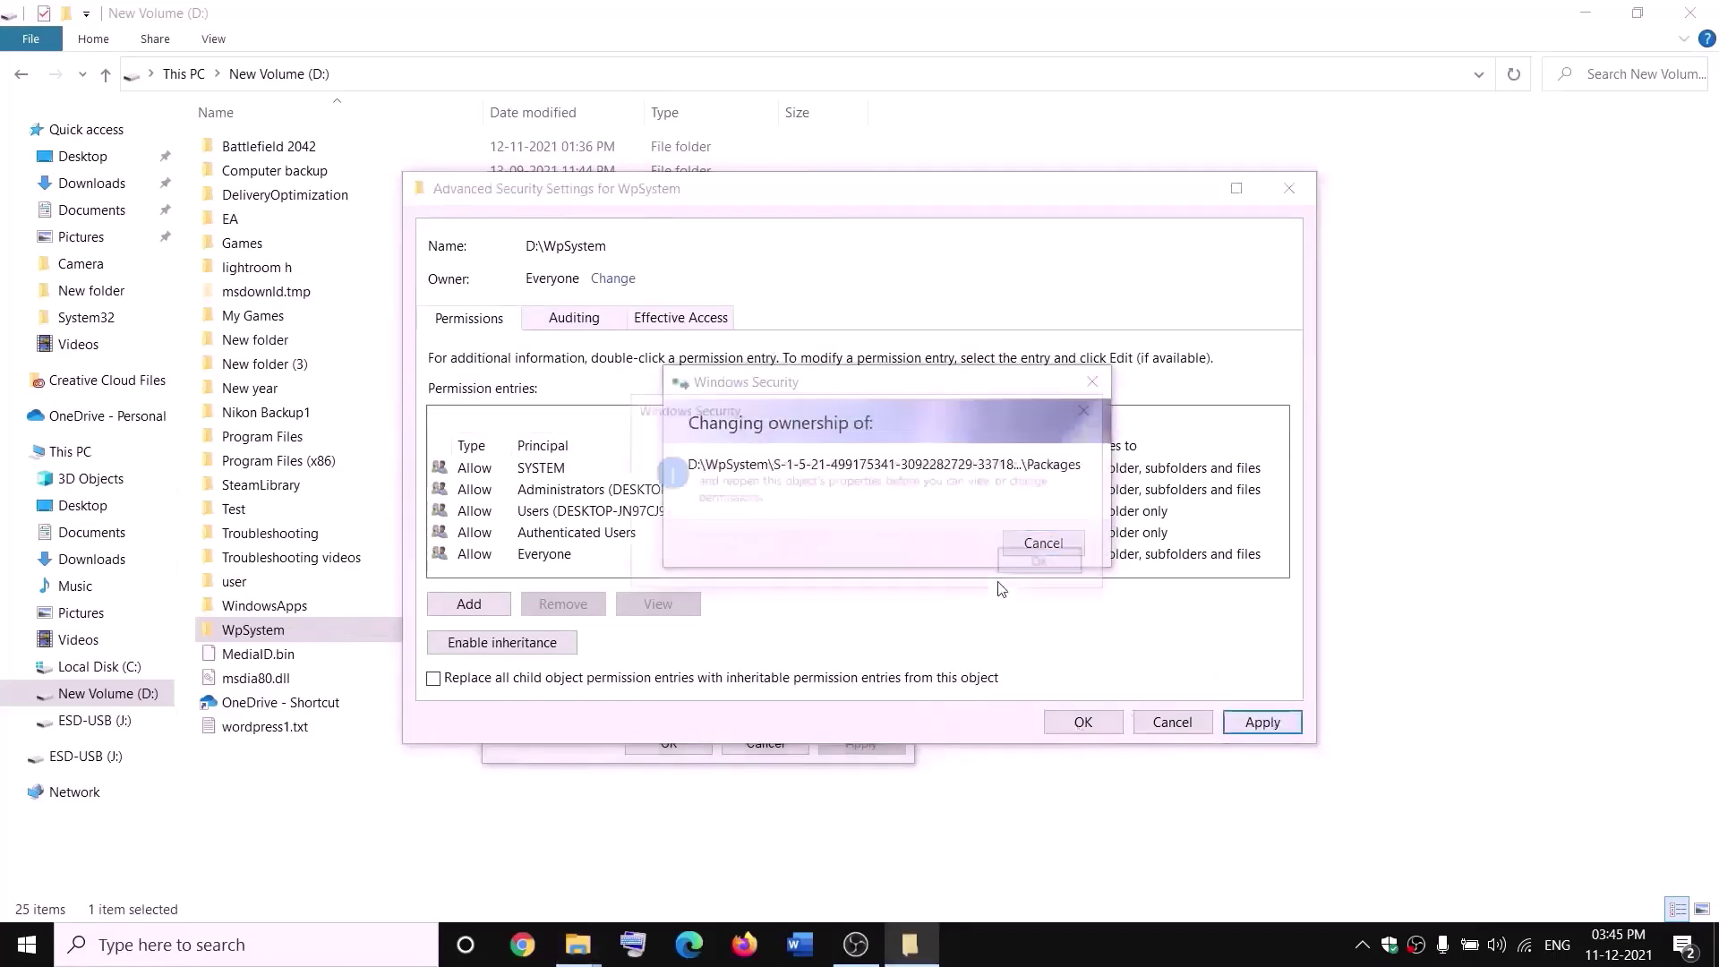
pyautogui.click(1044, 563)
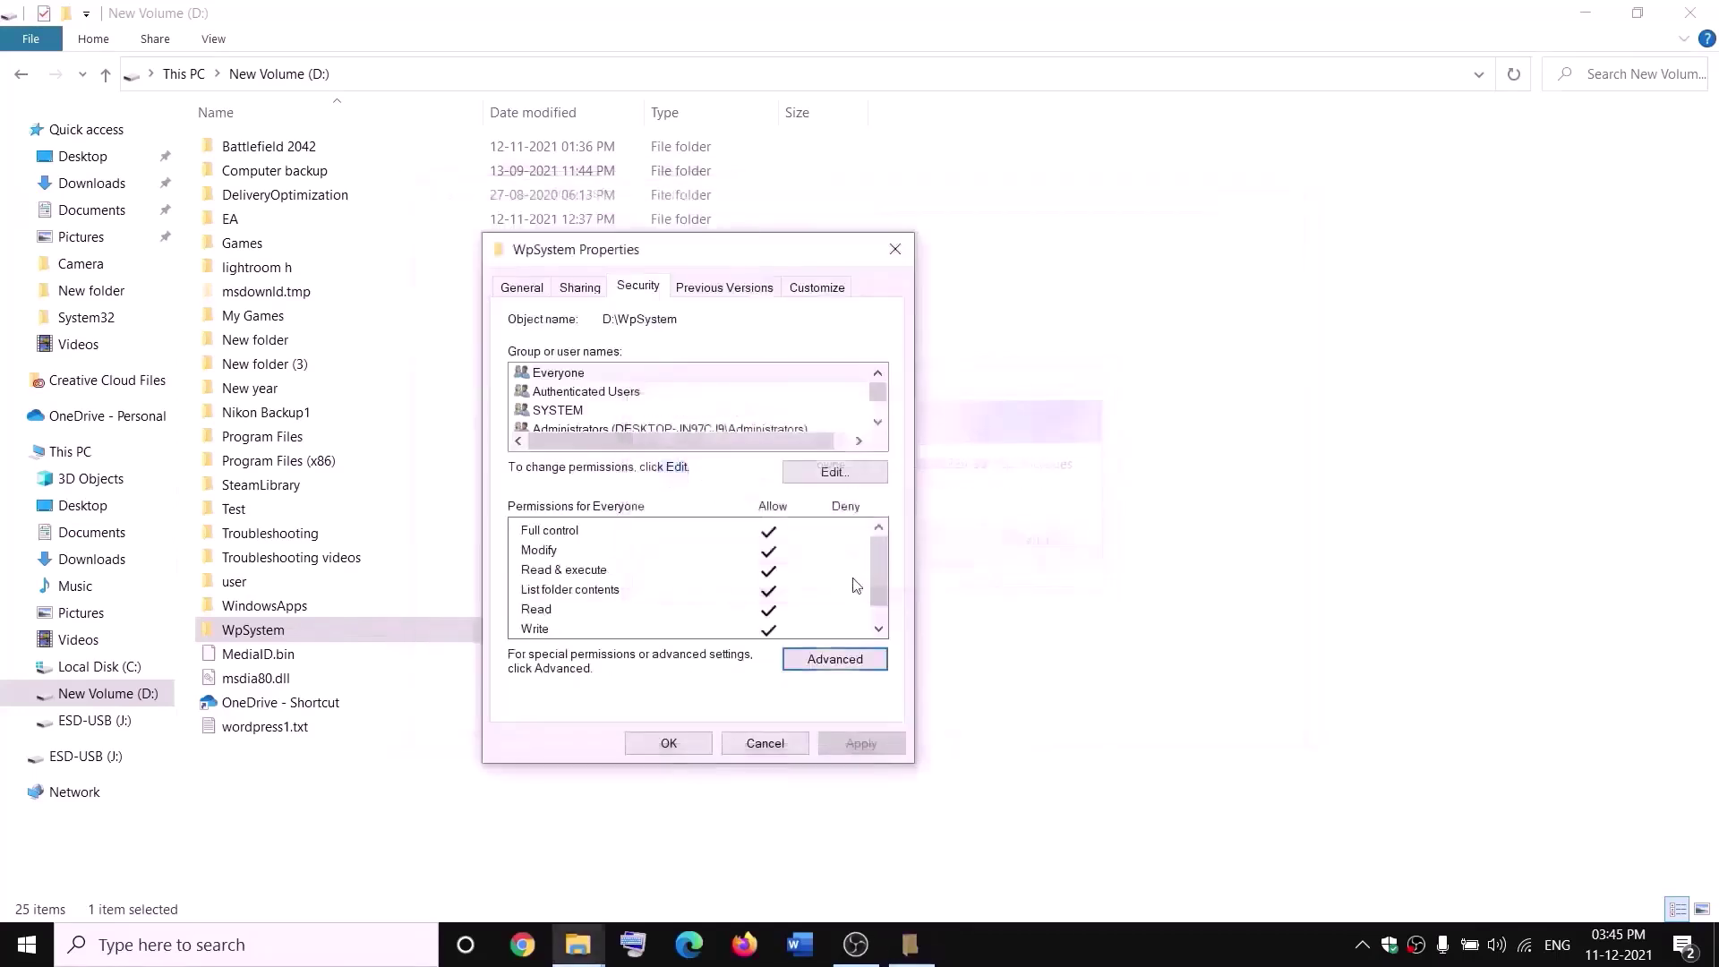
pyautogui.click(670, 744)
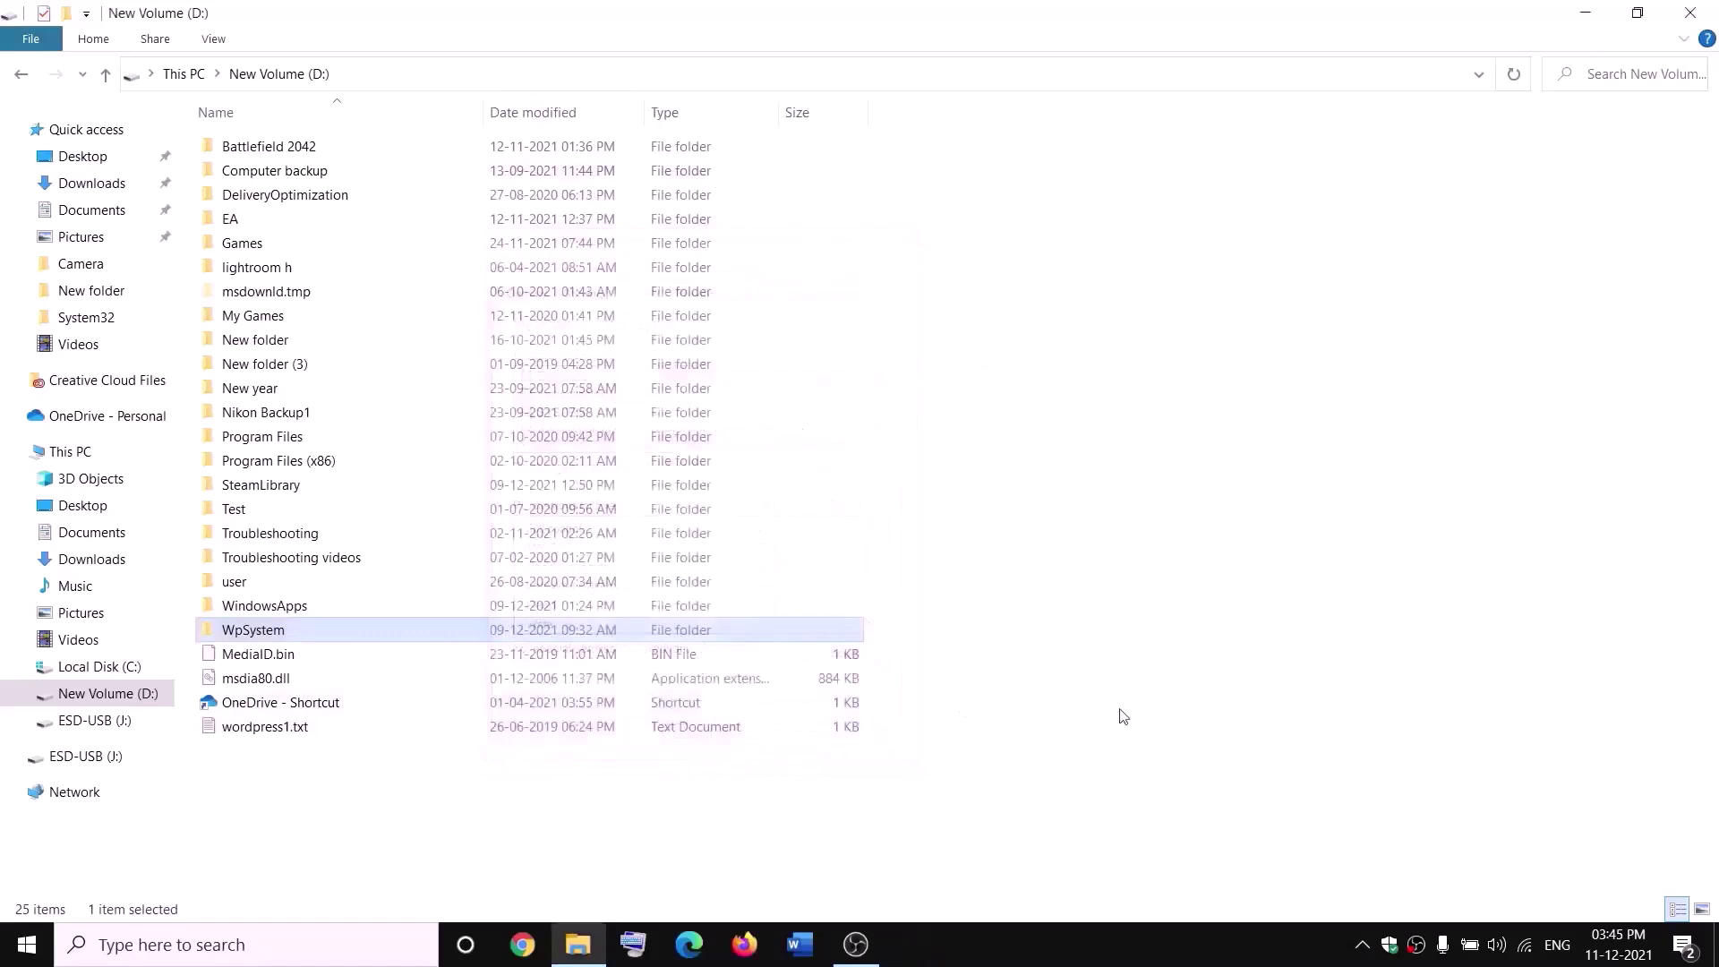
# Reopen the WpSystem folder's Properties at its advanced security settings.
pyautogui.rightClick(258, 636)
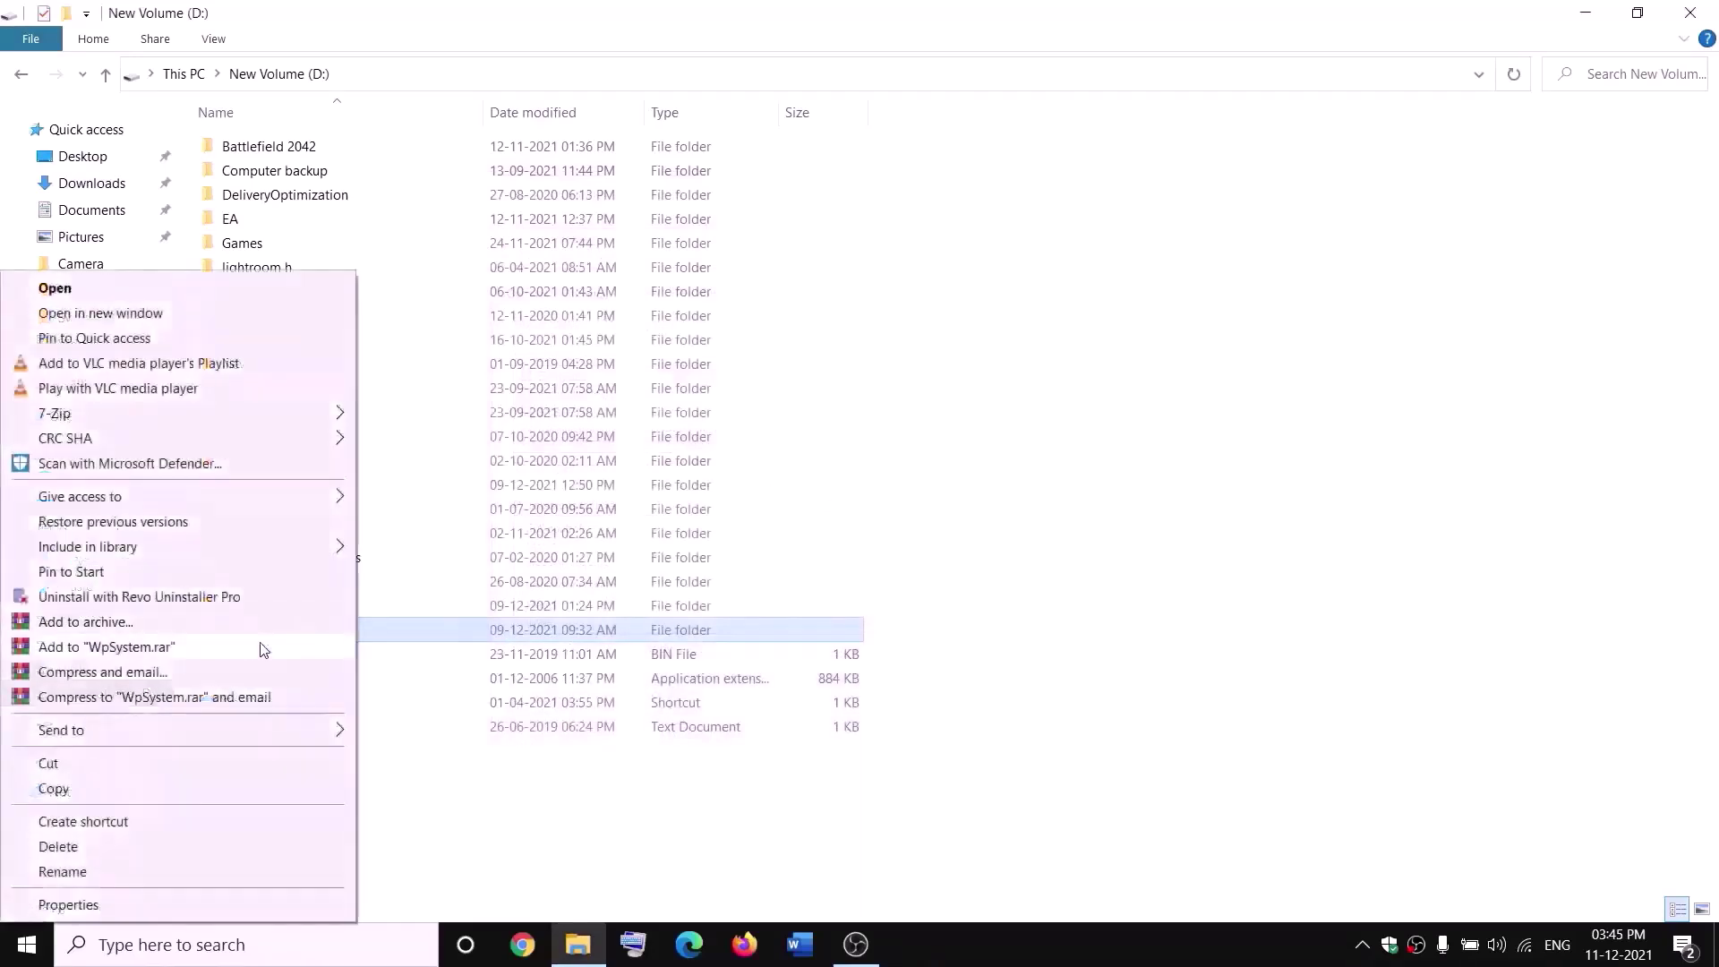
pyautogui.click(101, 905)
pyautogui.moveTo(411, 395); pyautogui.dragTo(672, 288)
pyautogui.click(633, 327)
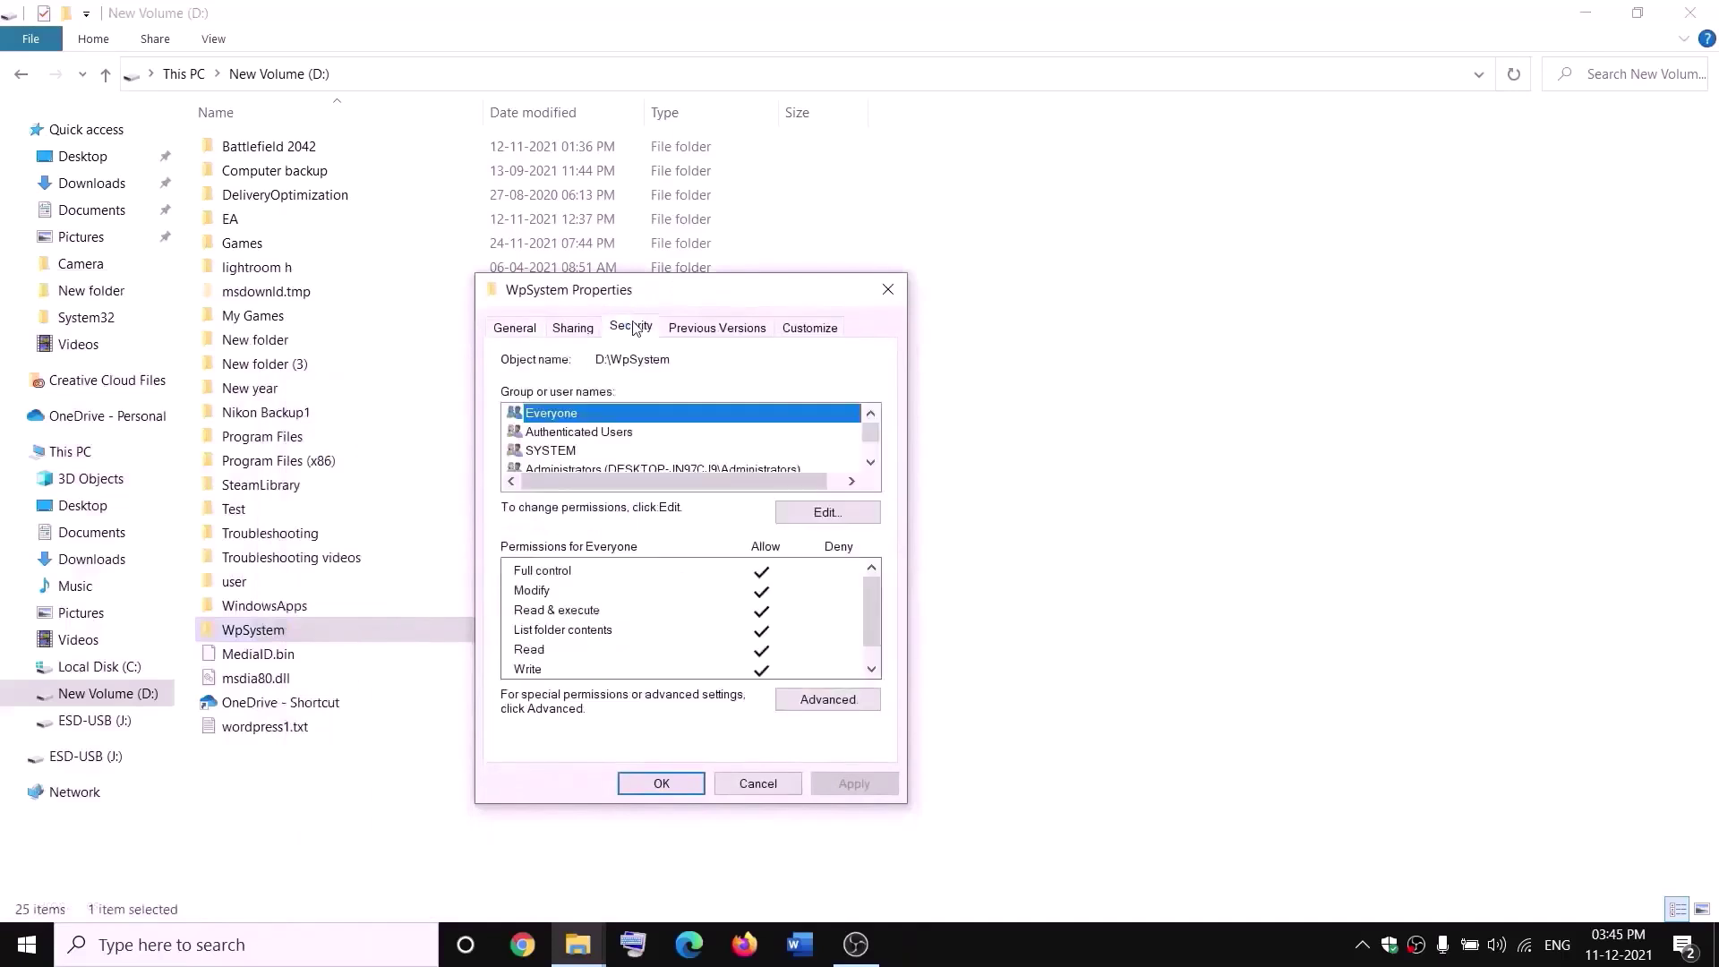
pyautogui.click(828, 700)
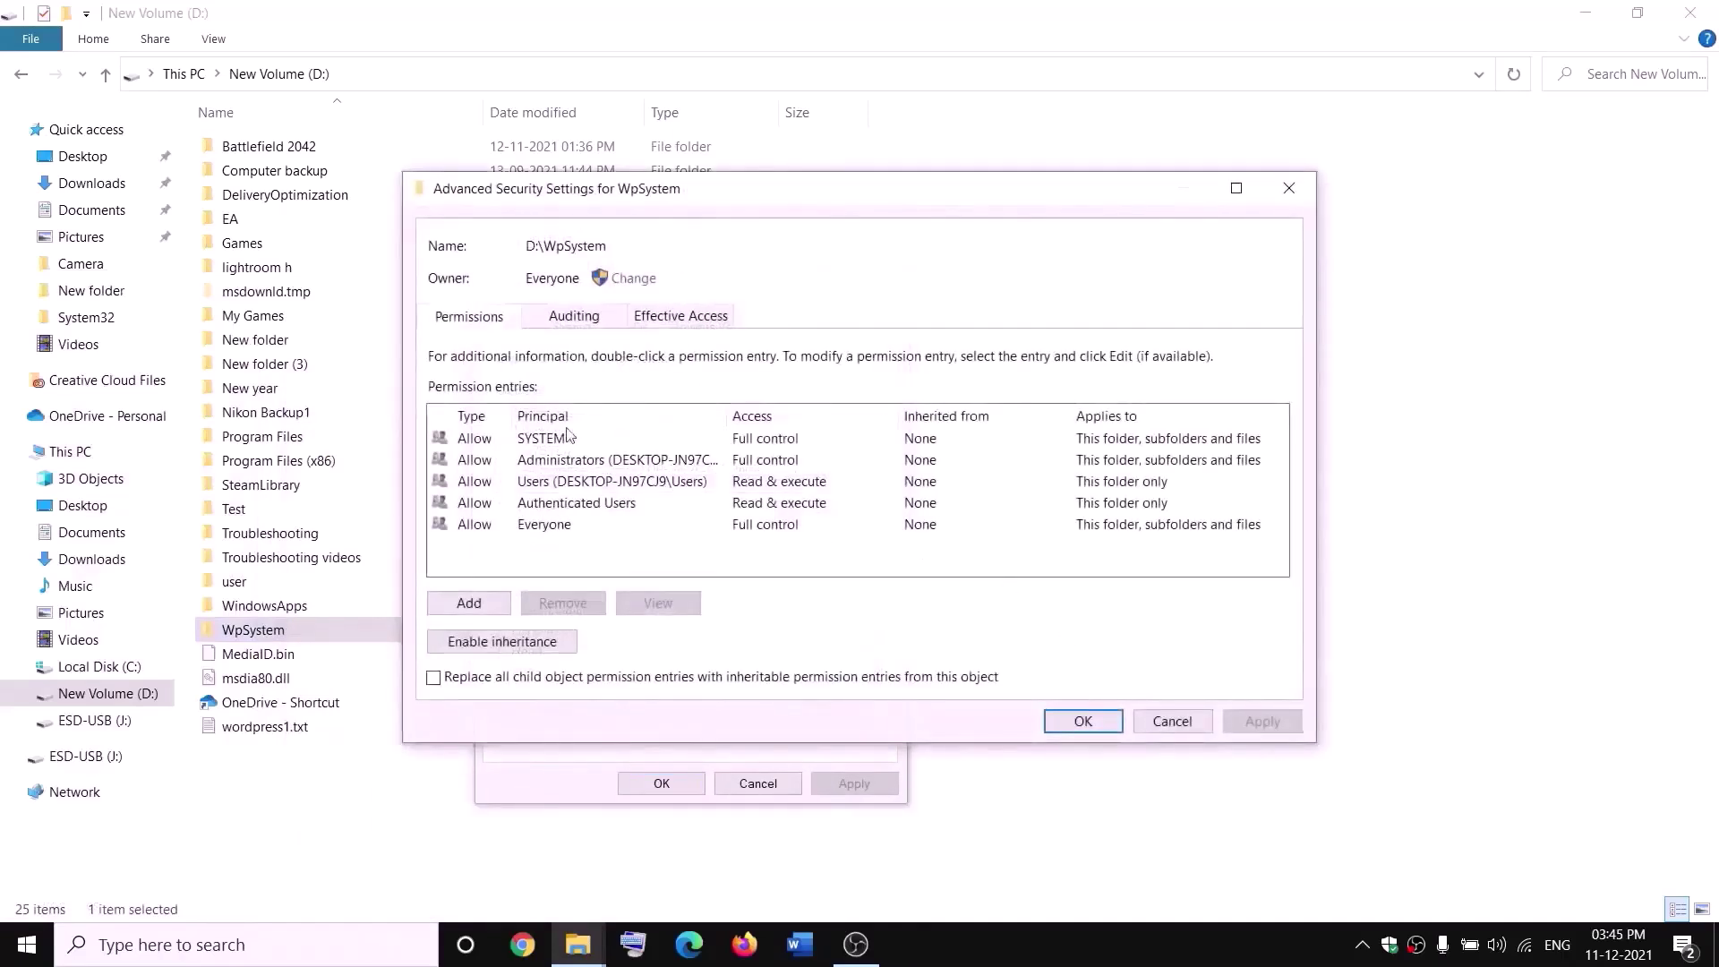
# Add an Everyone permission entry with Full control and save it through all dialogs.
pyautogui.click(469, 603)
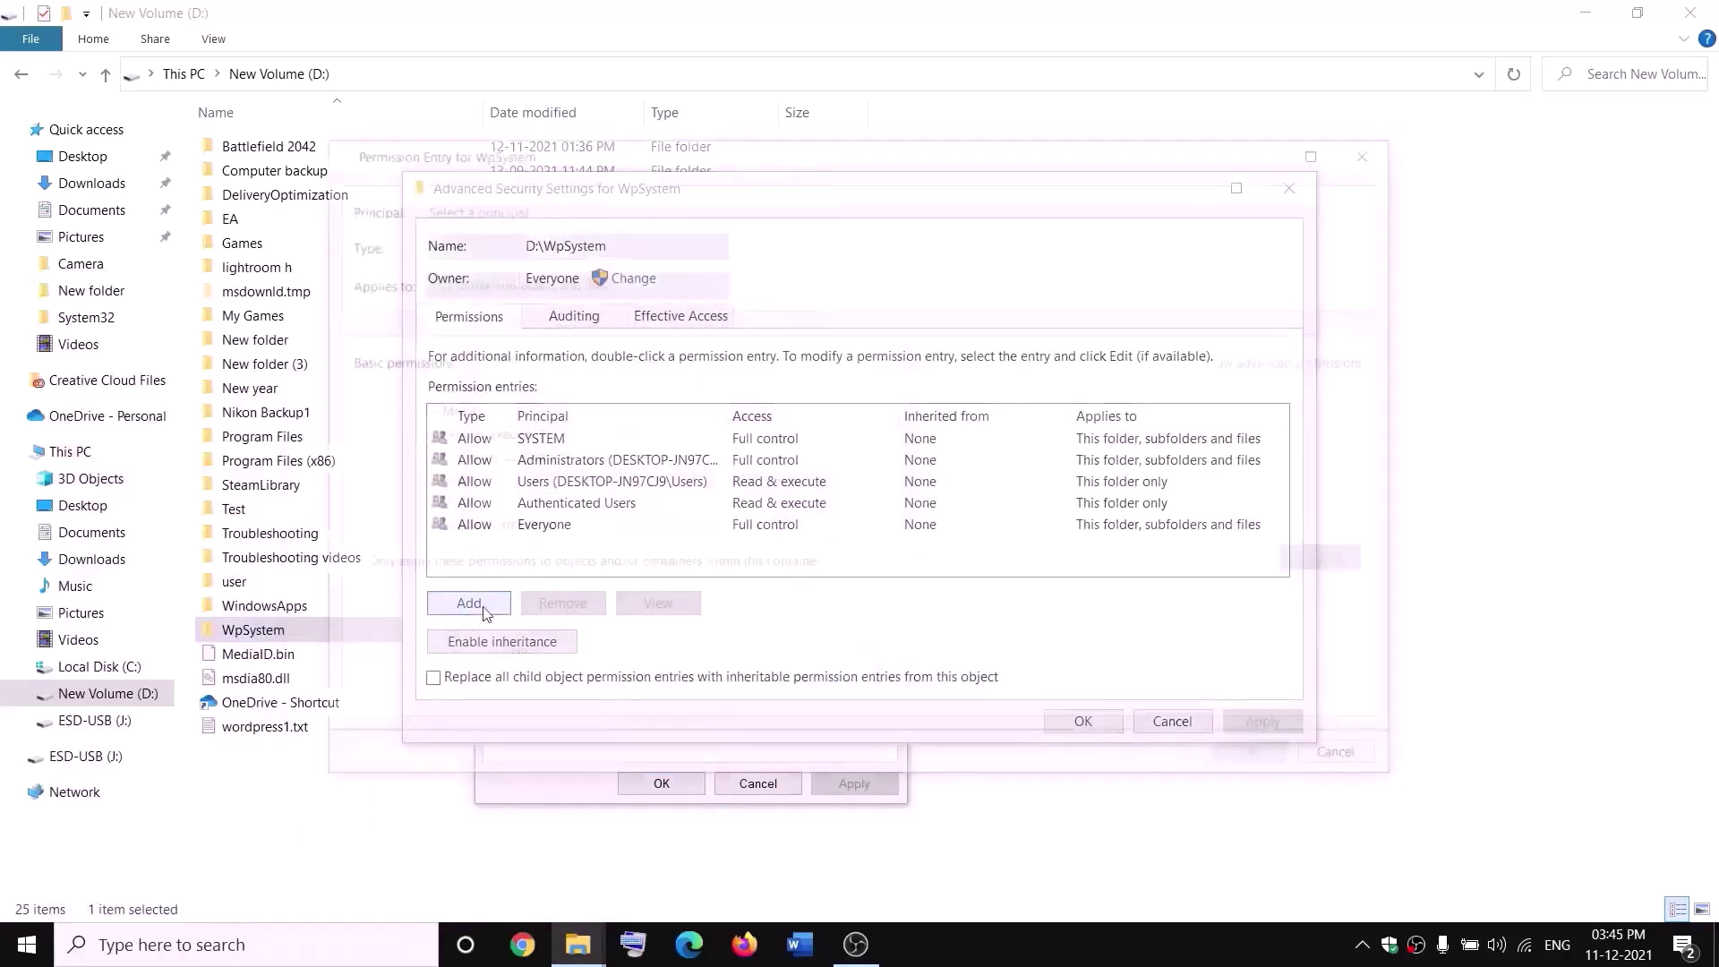
pyautogui.click(459, 208)
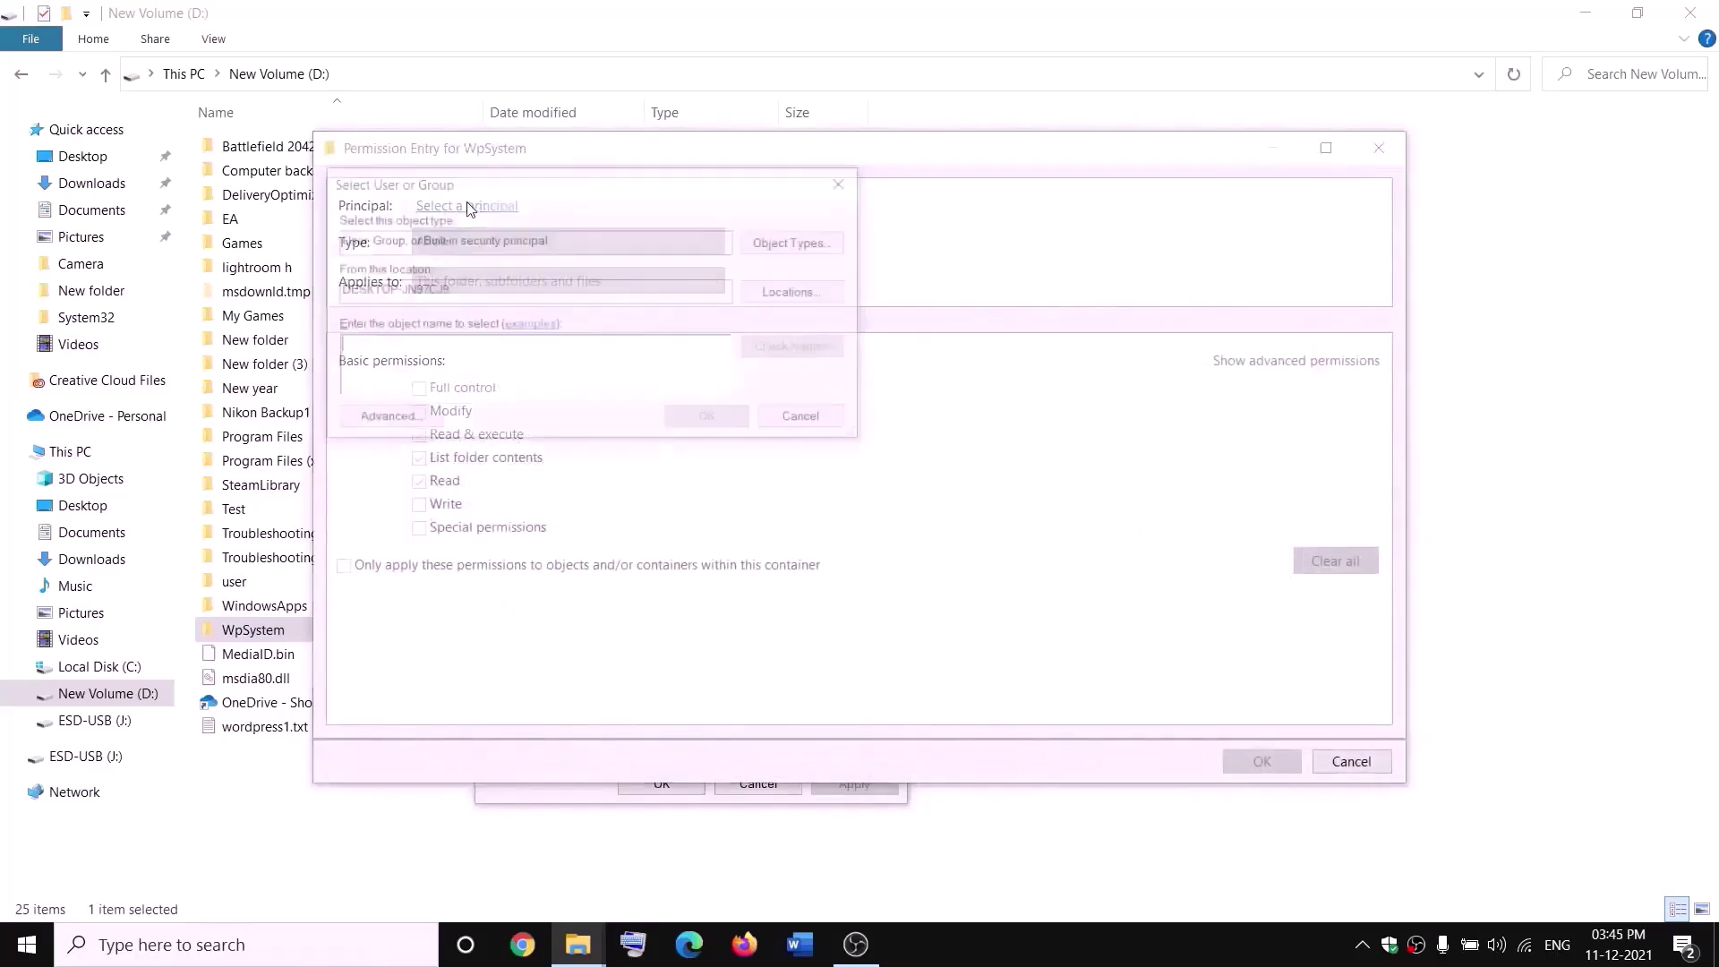
pyautogui.write('everyone')
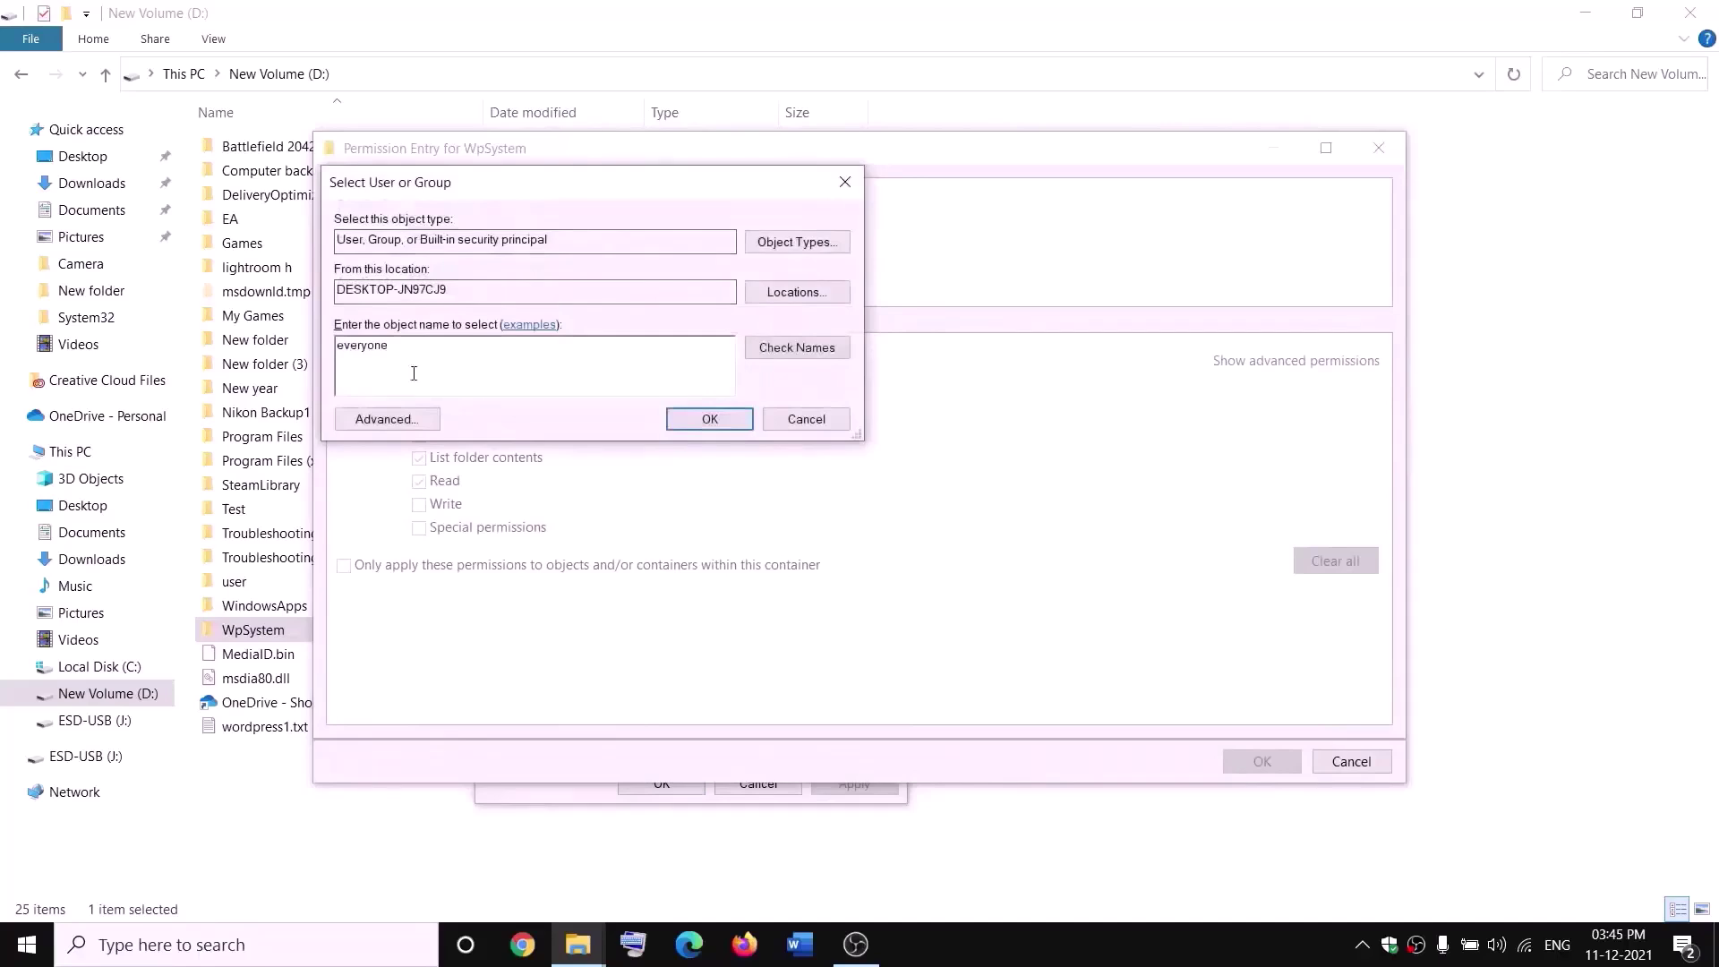
pyautogui.click(797, 346)
pyautogui.click(710, 419)
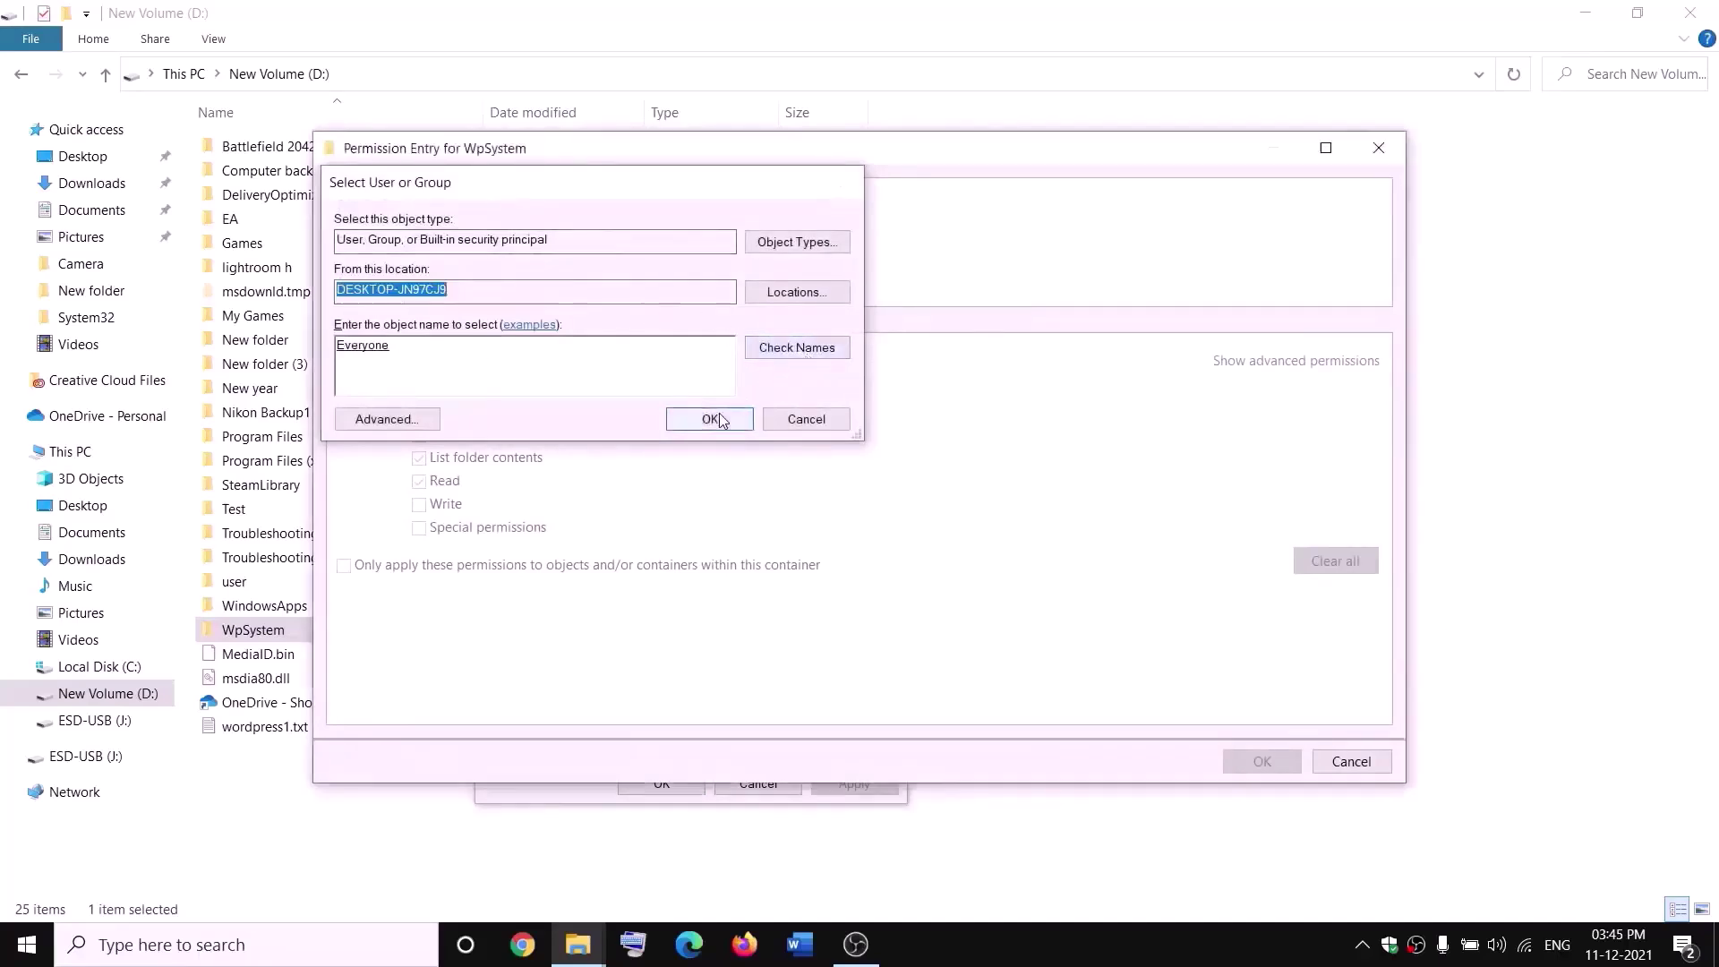
pyautogui.click(420, 390)
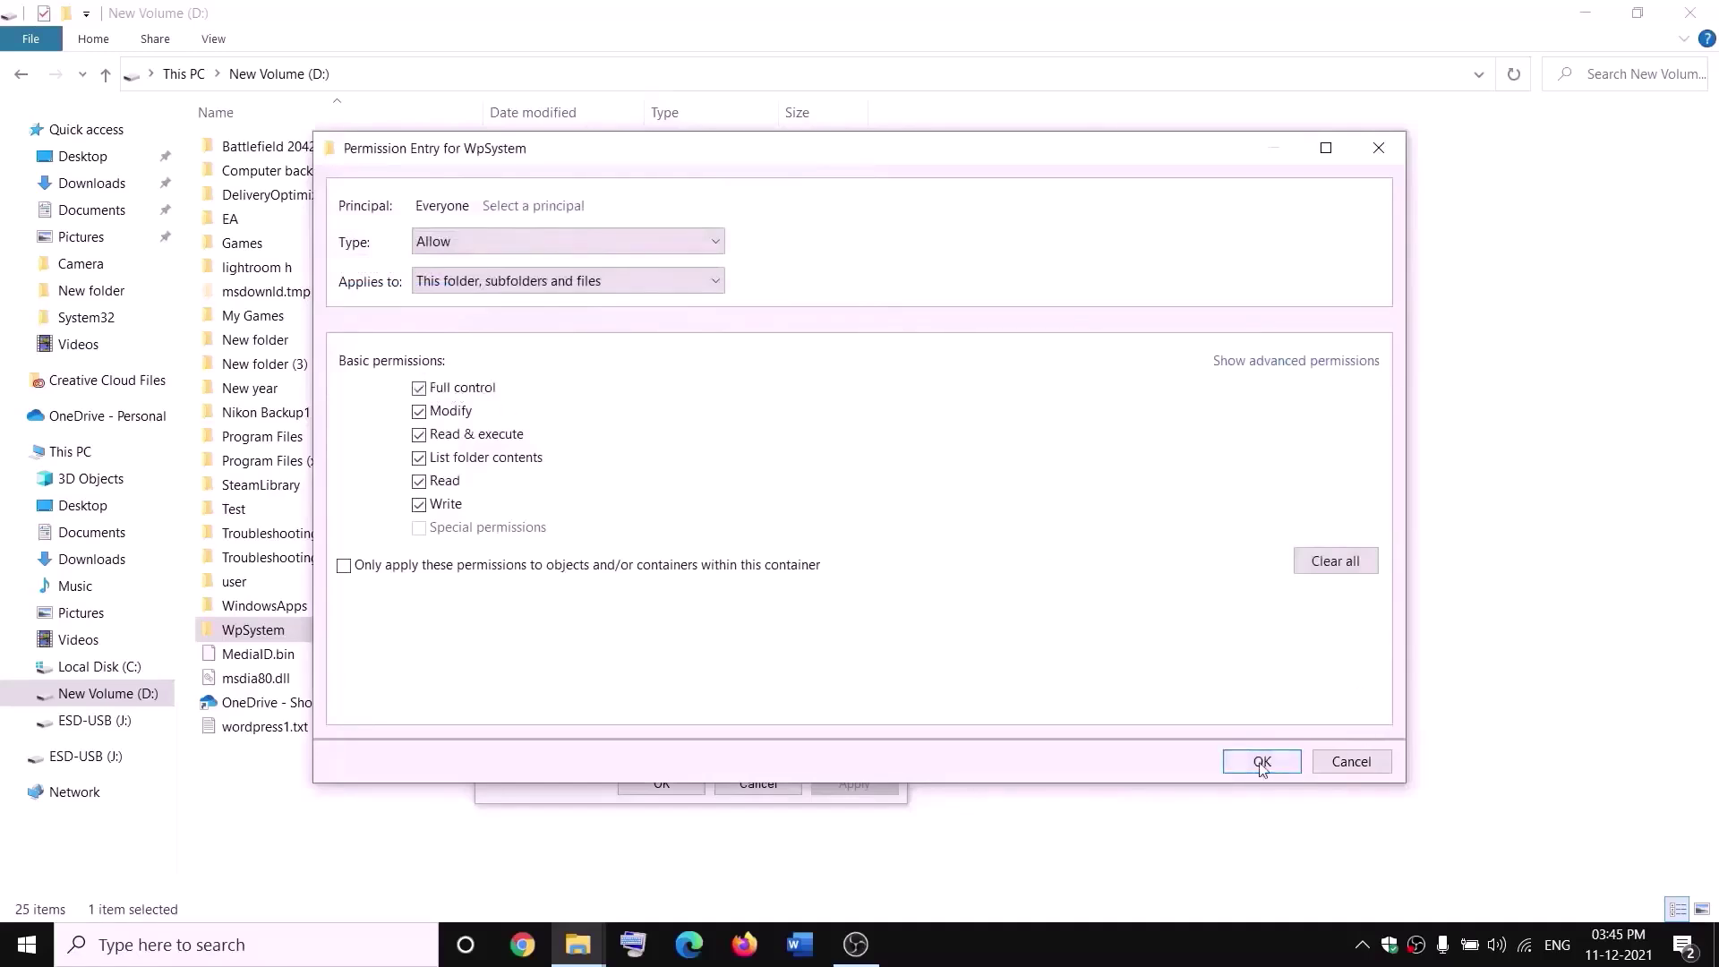
pyautogui.click(1299, 761)
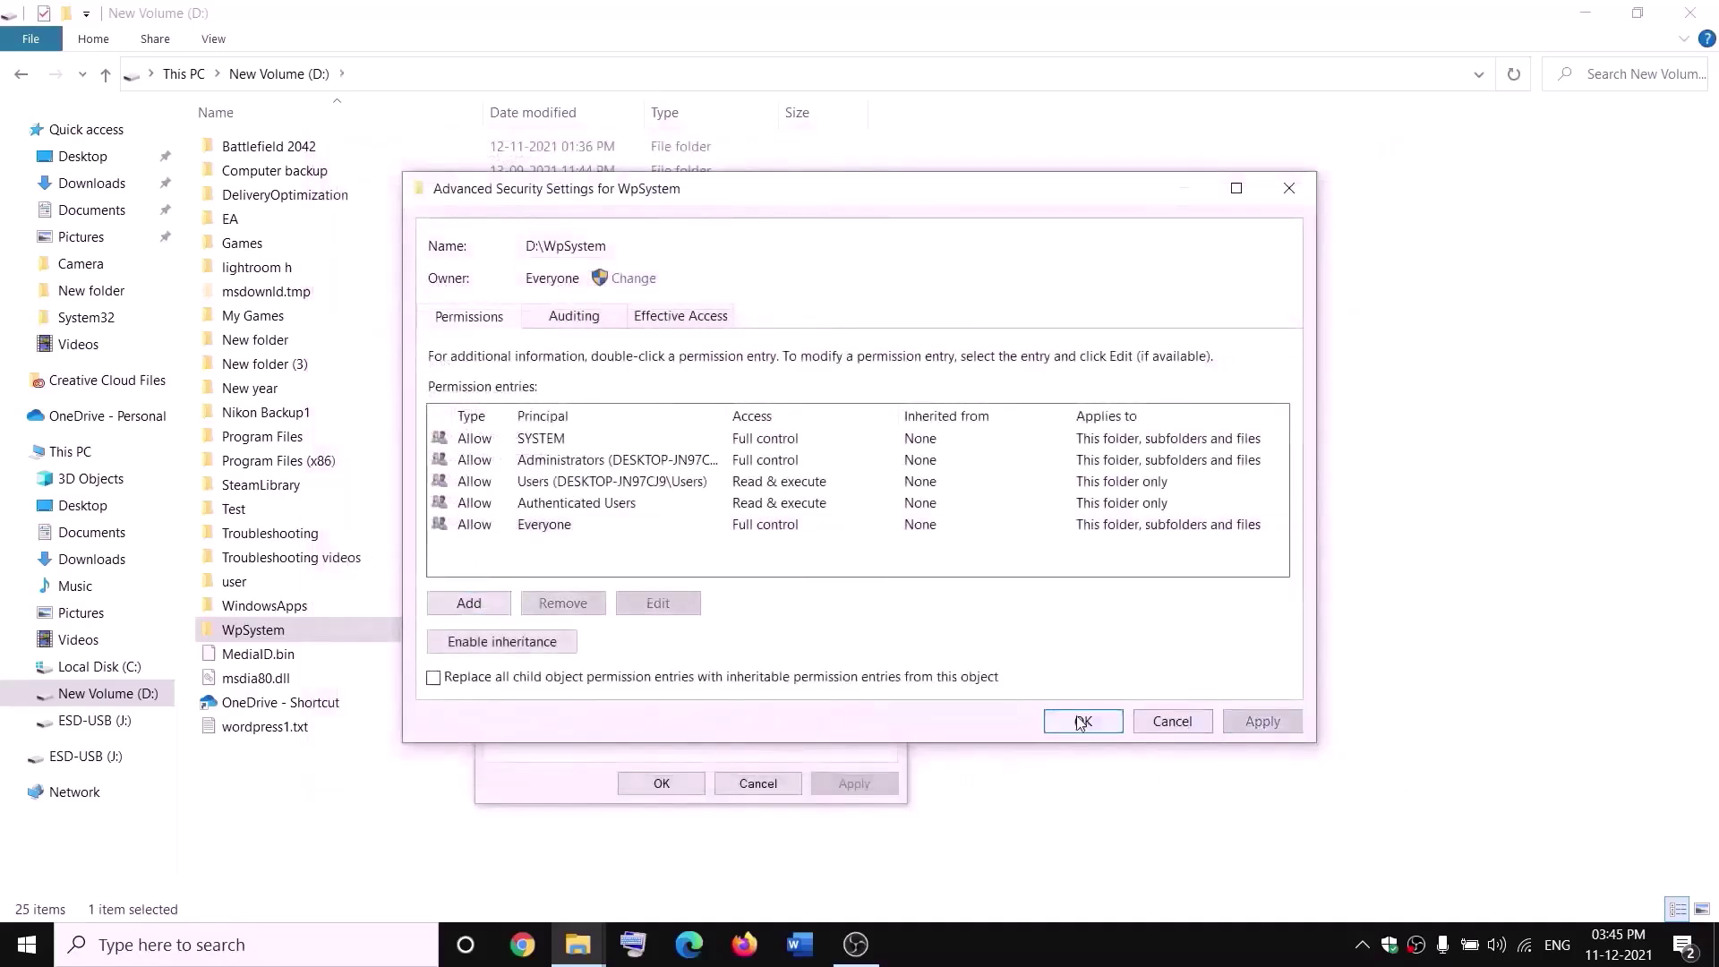
pyautogui.click(1084, 721)
pyautogui.click(661, 783)
pyautogui.click(672, 761)
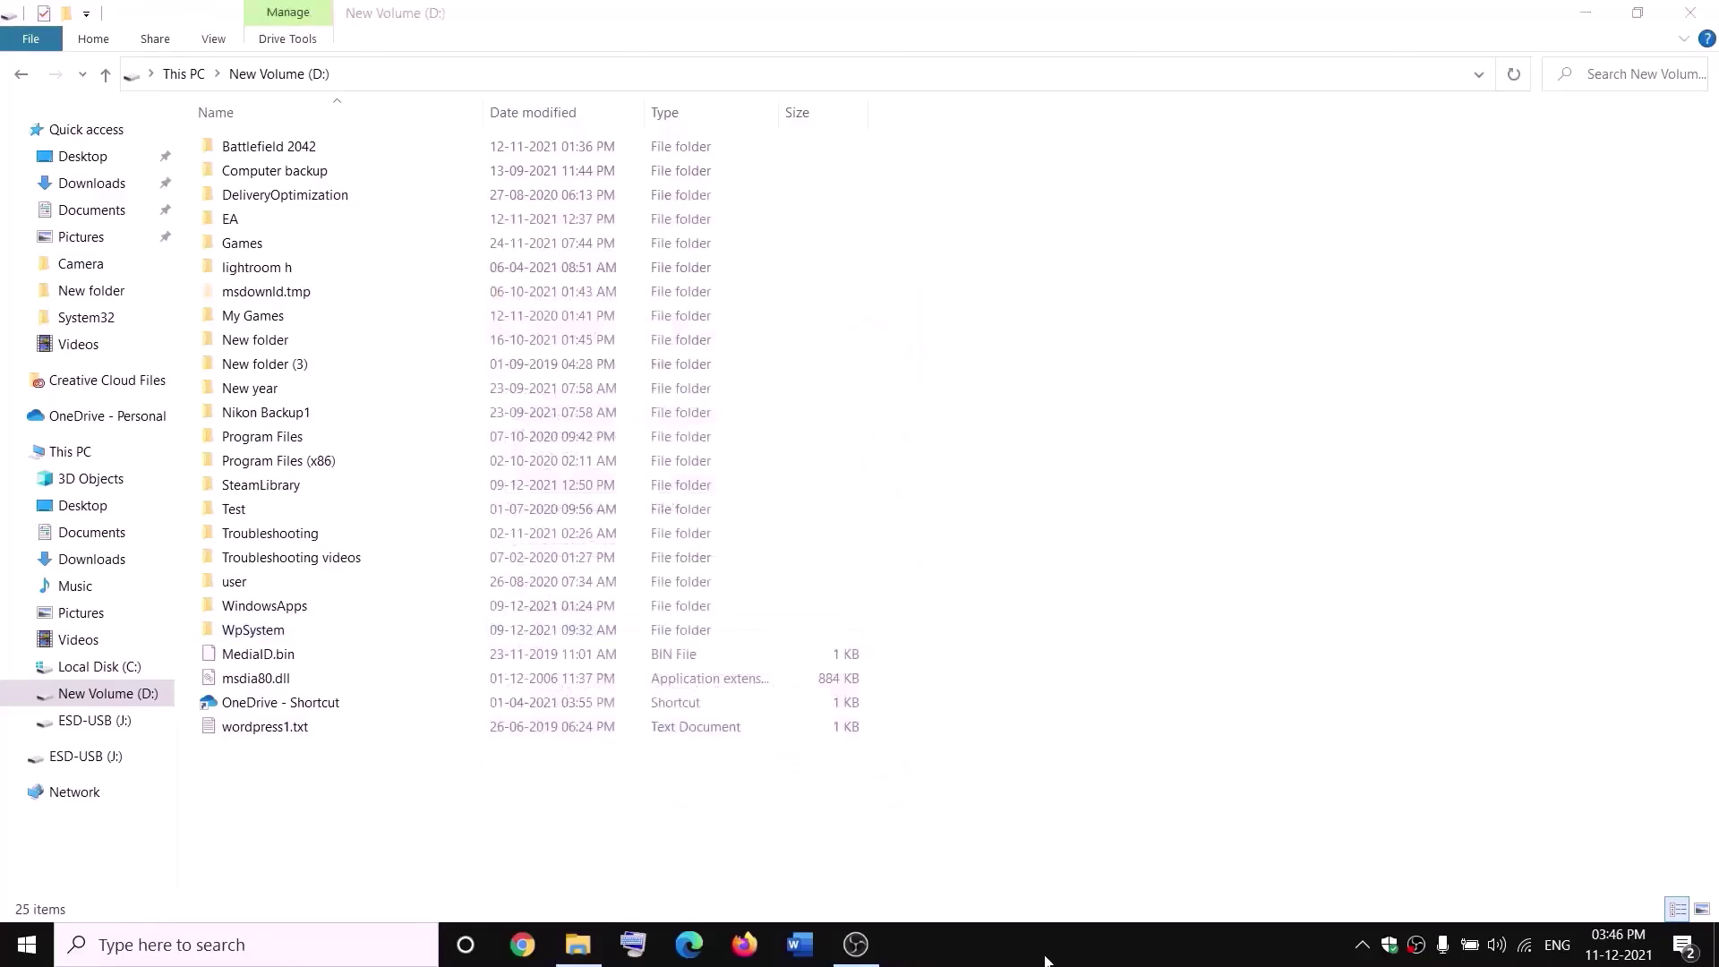
# Append .old to the WpSystem folder name on D:, making it WpSystem.old.
pyautogui.rightClick(269, 632)
pyautogui.click(62, 871)
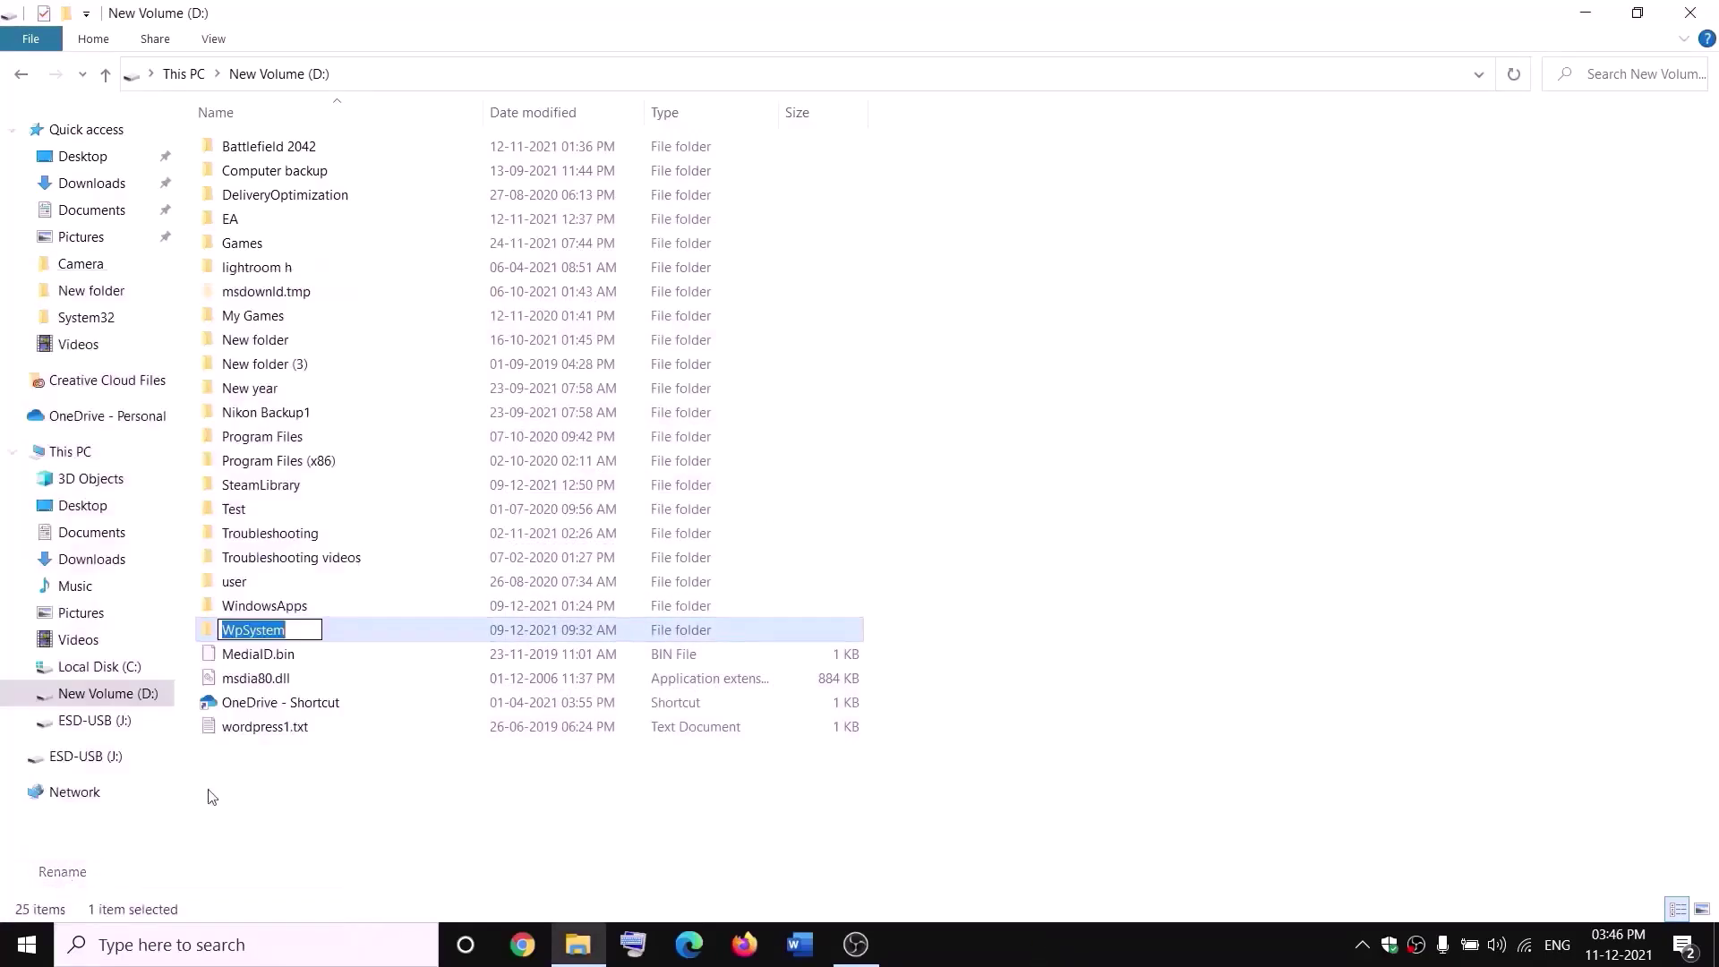
pyautogui.press('End')
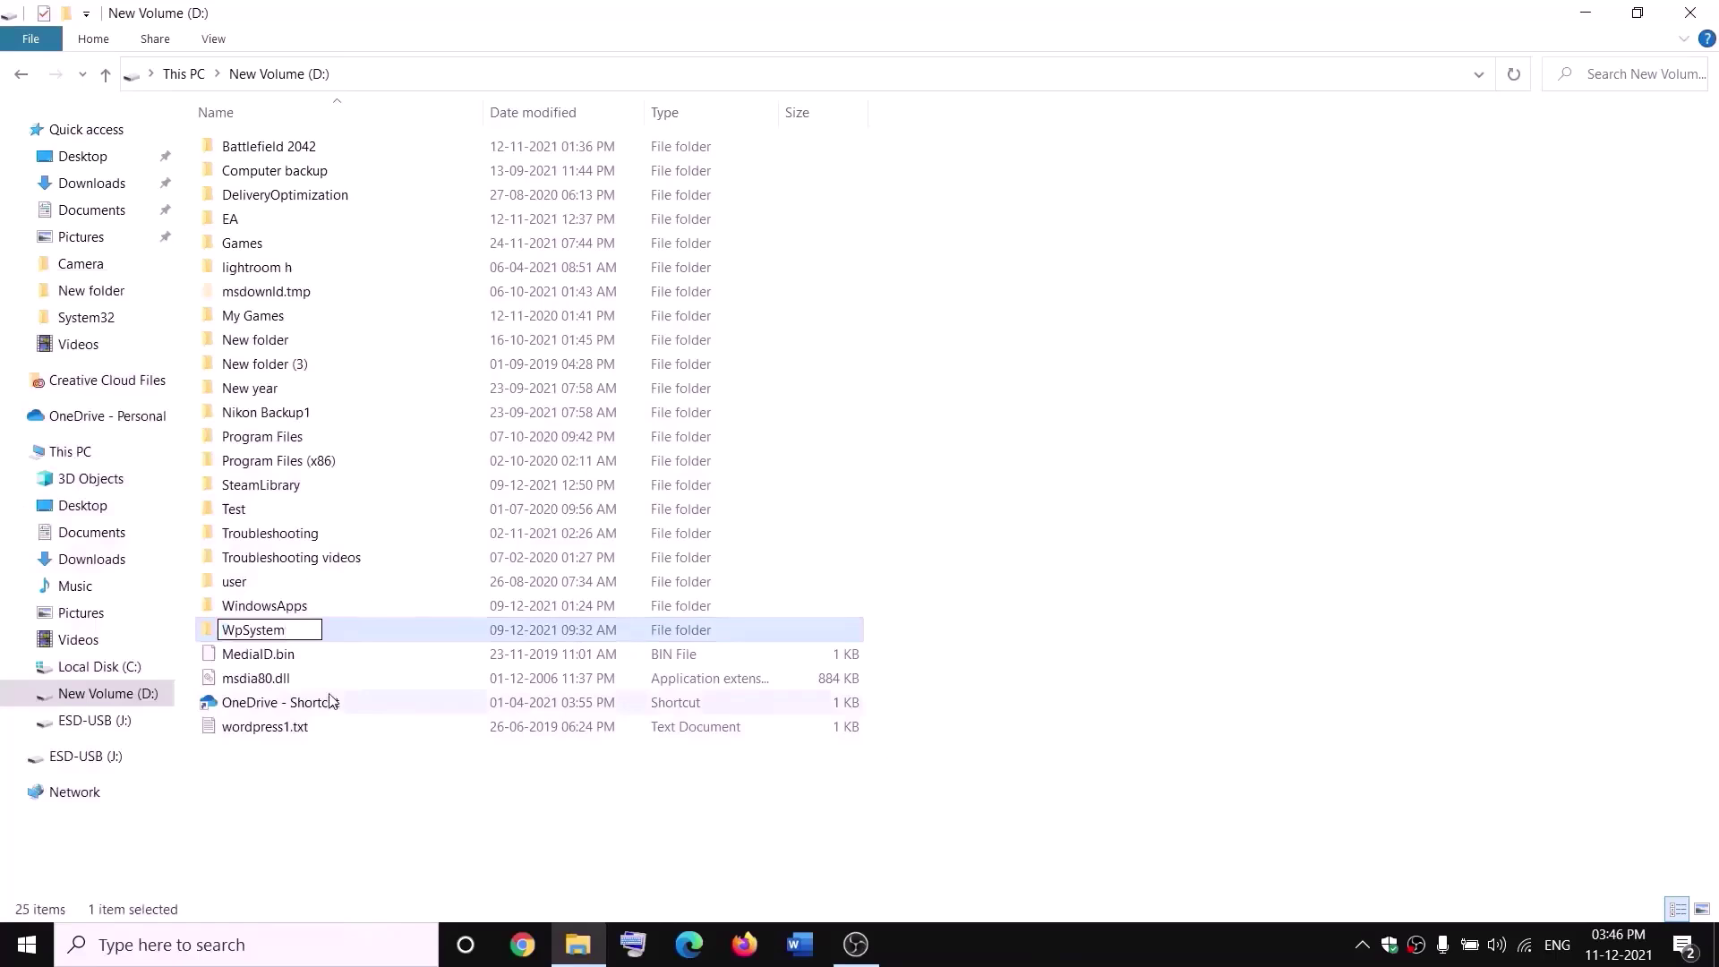
pyautogui.write('.old')
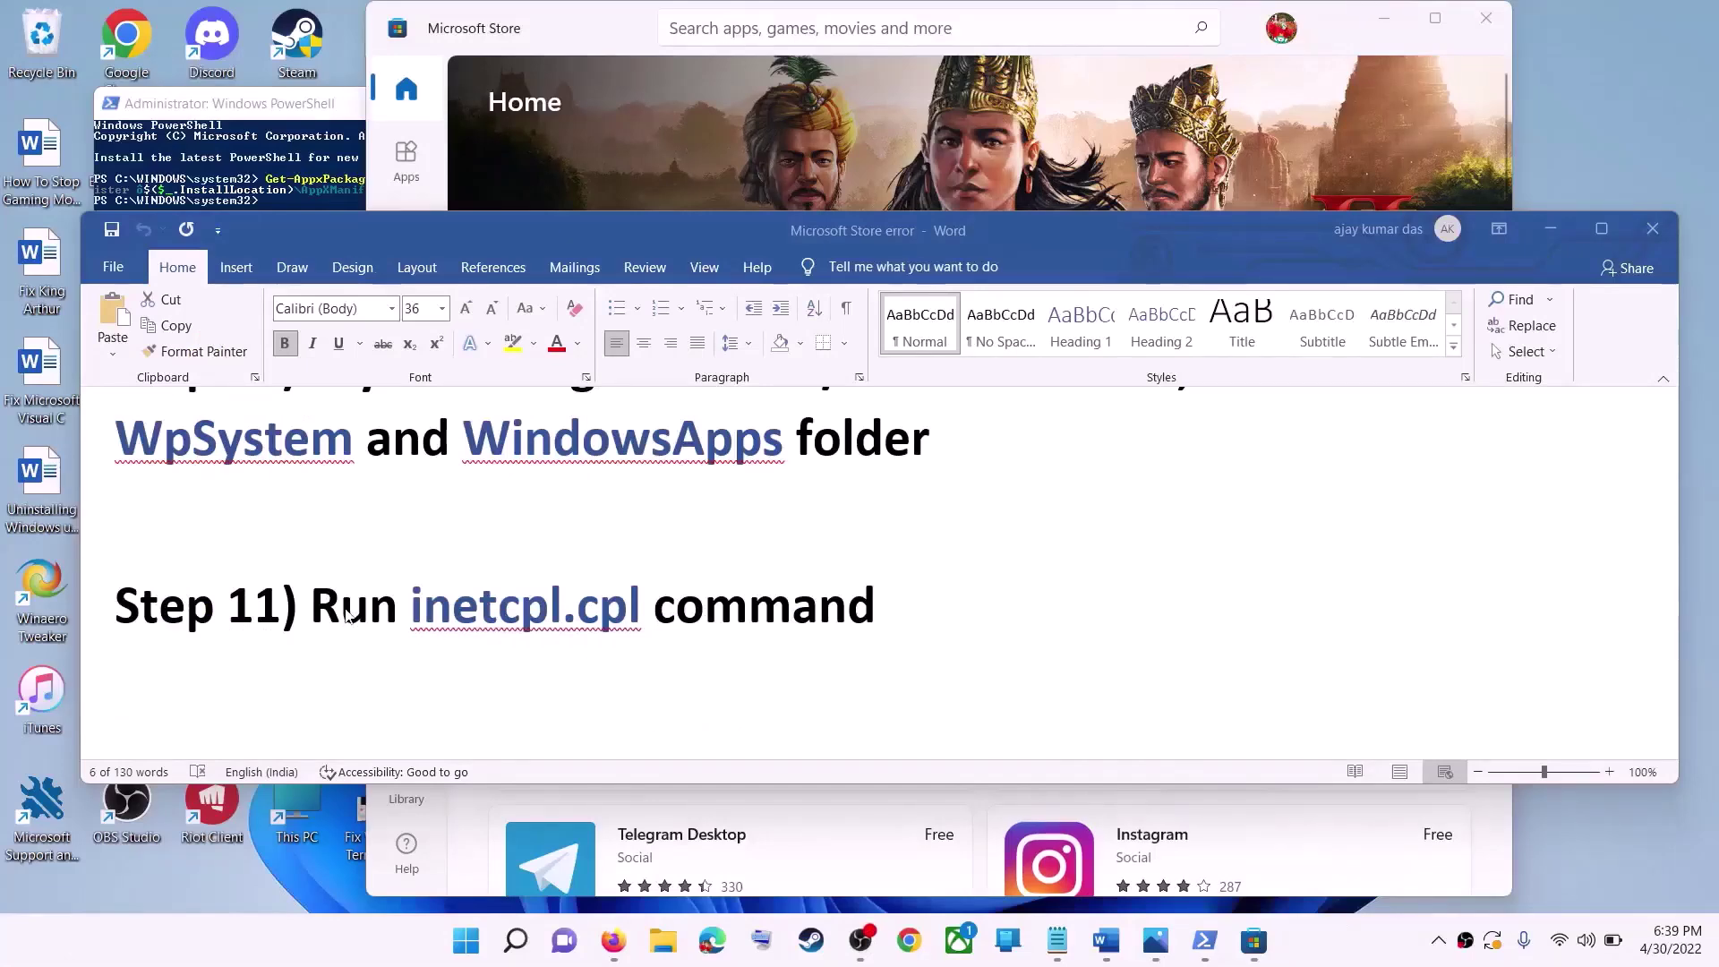
# Run inetcpl.cpl from Start search to open Internet Properties.
pyautogui.moveTo(348, 615); pyautogui.dragTo(787, 609)
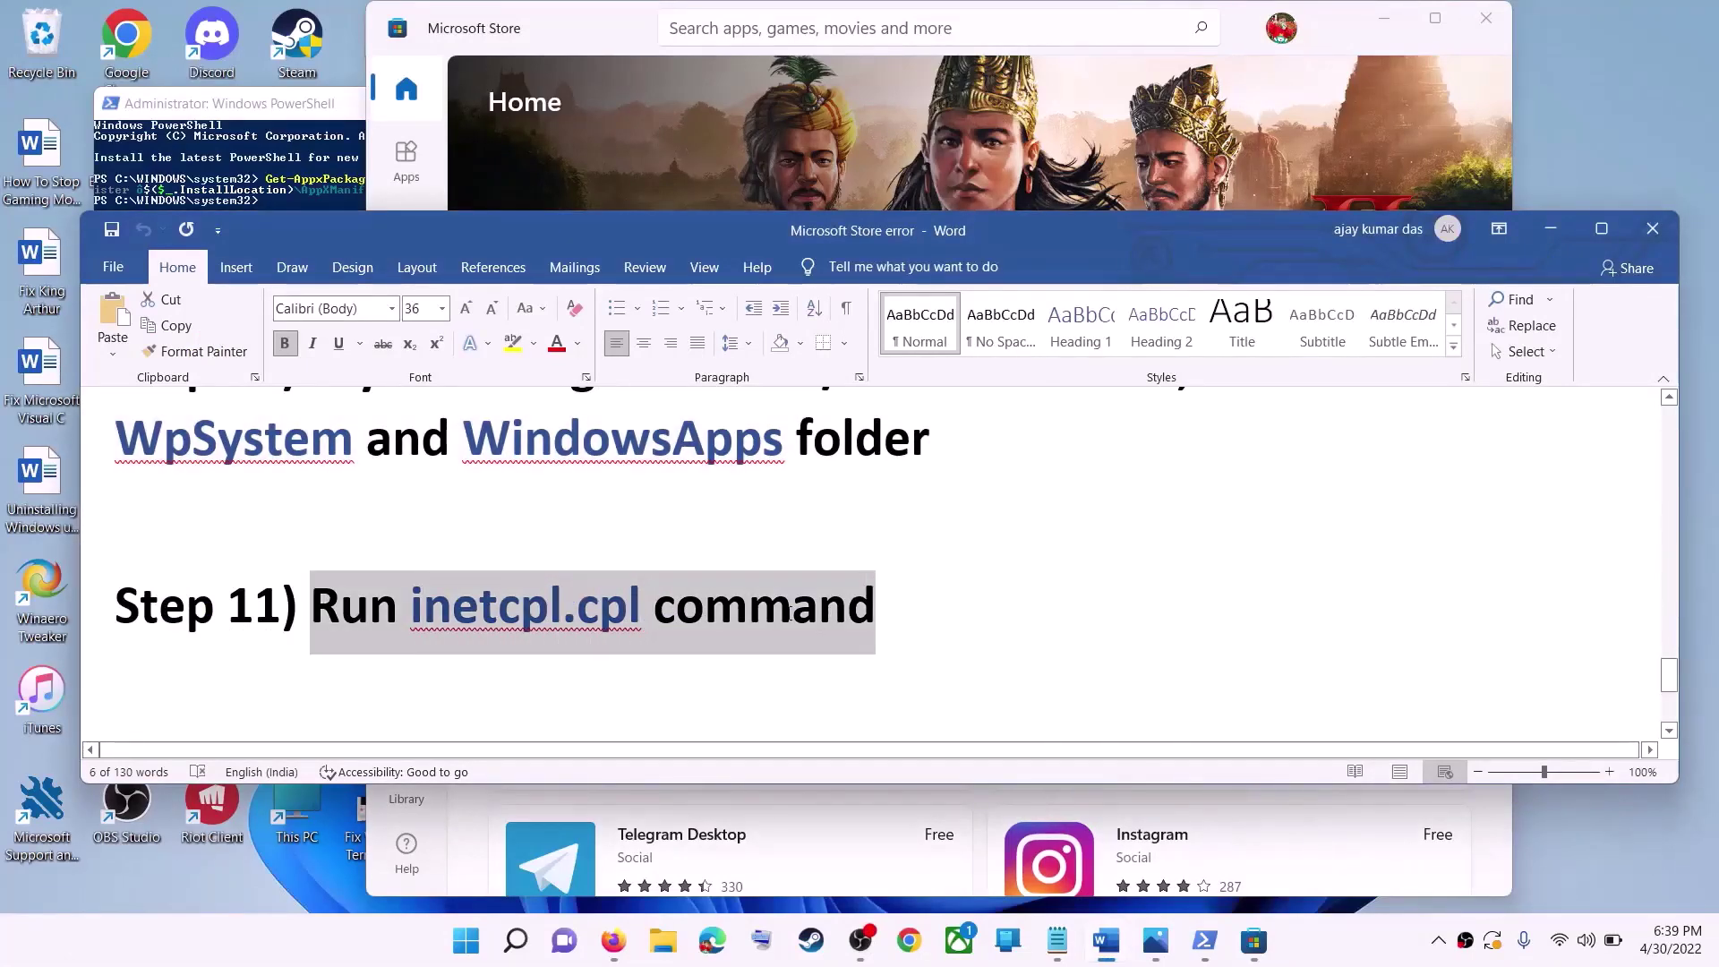
pyautogui.click(466, 940)
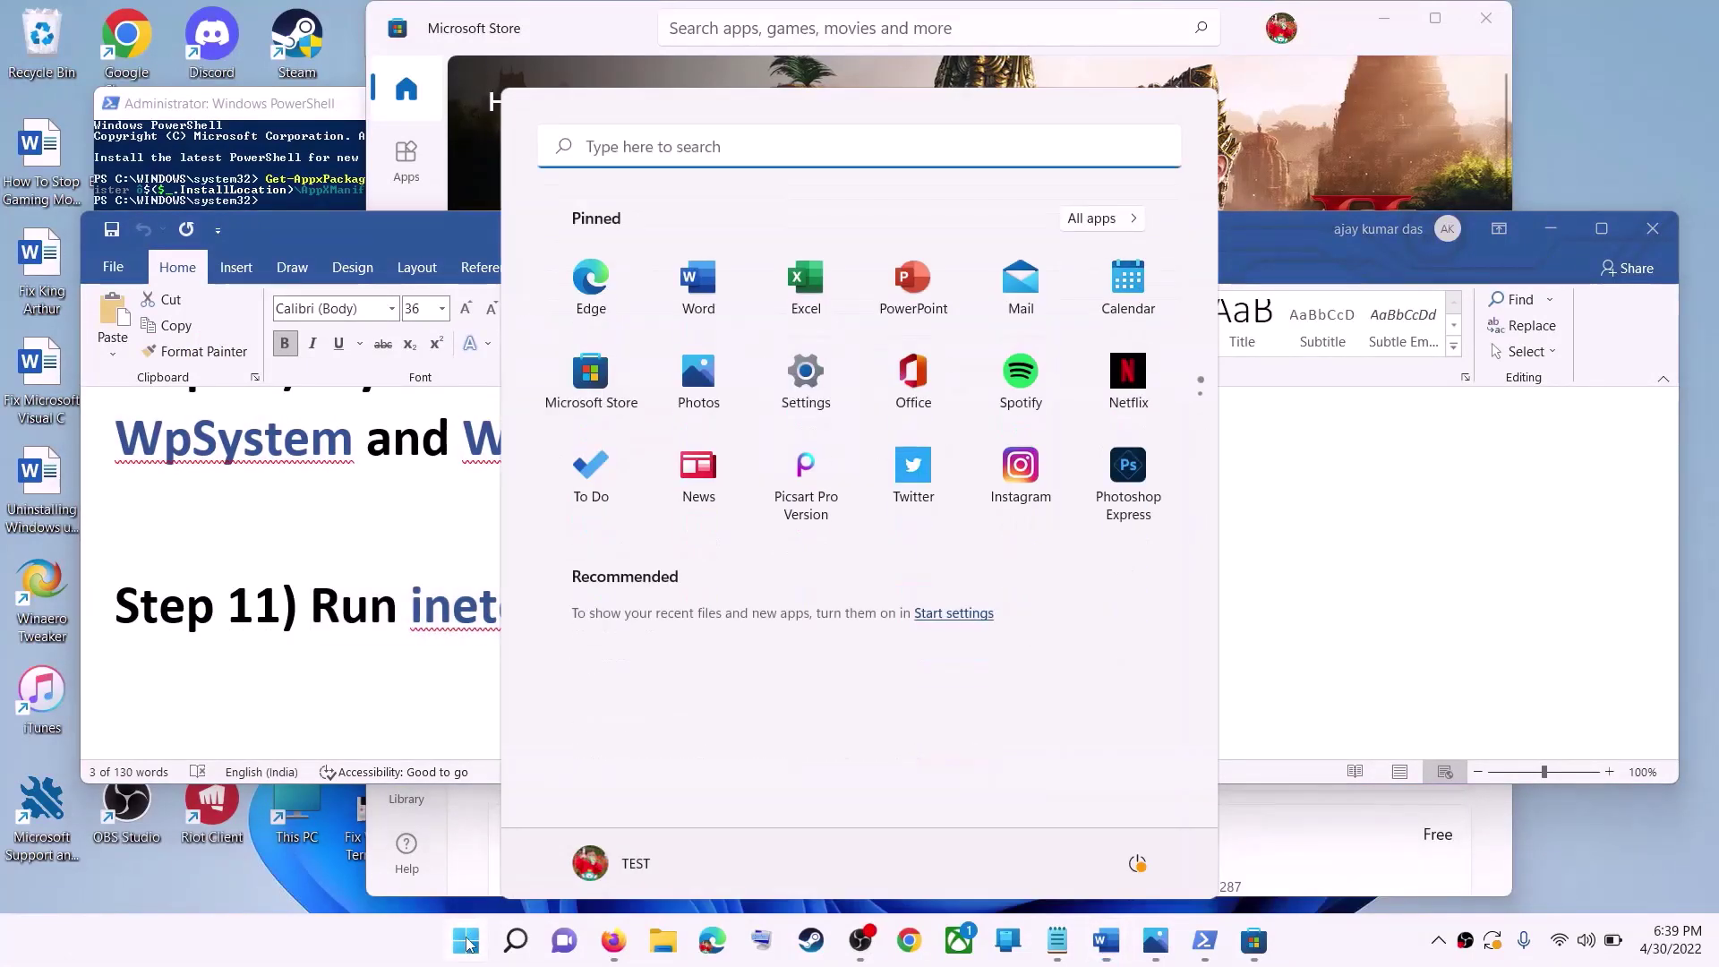
pyautogui.write('inetc')
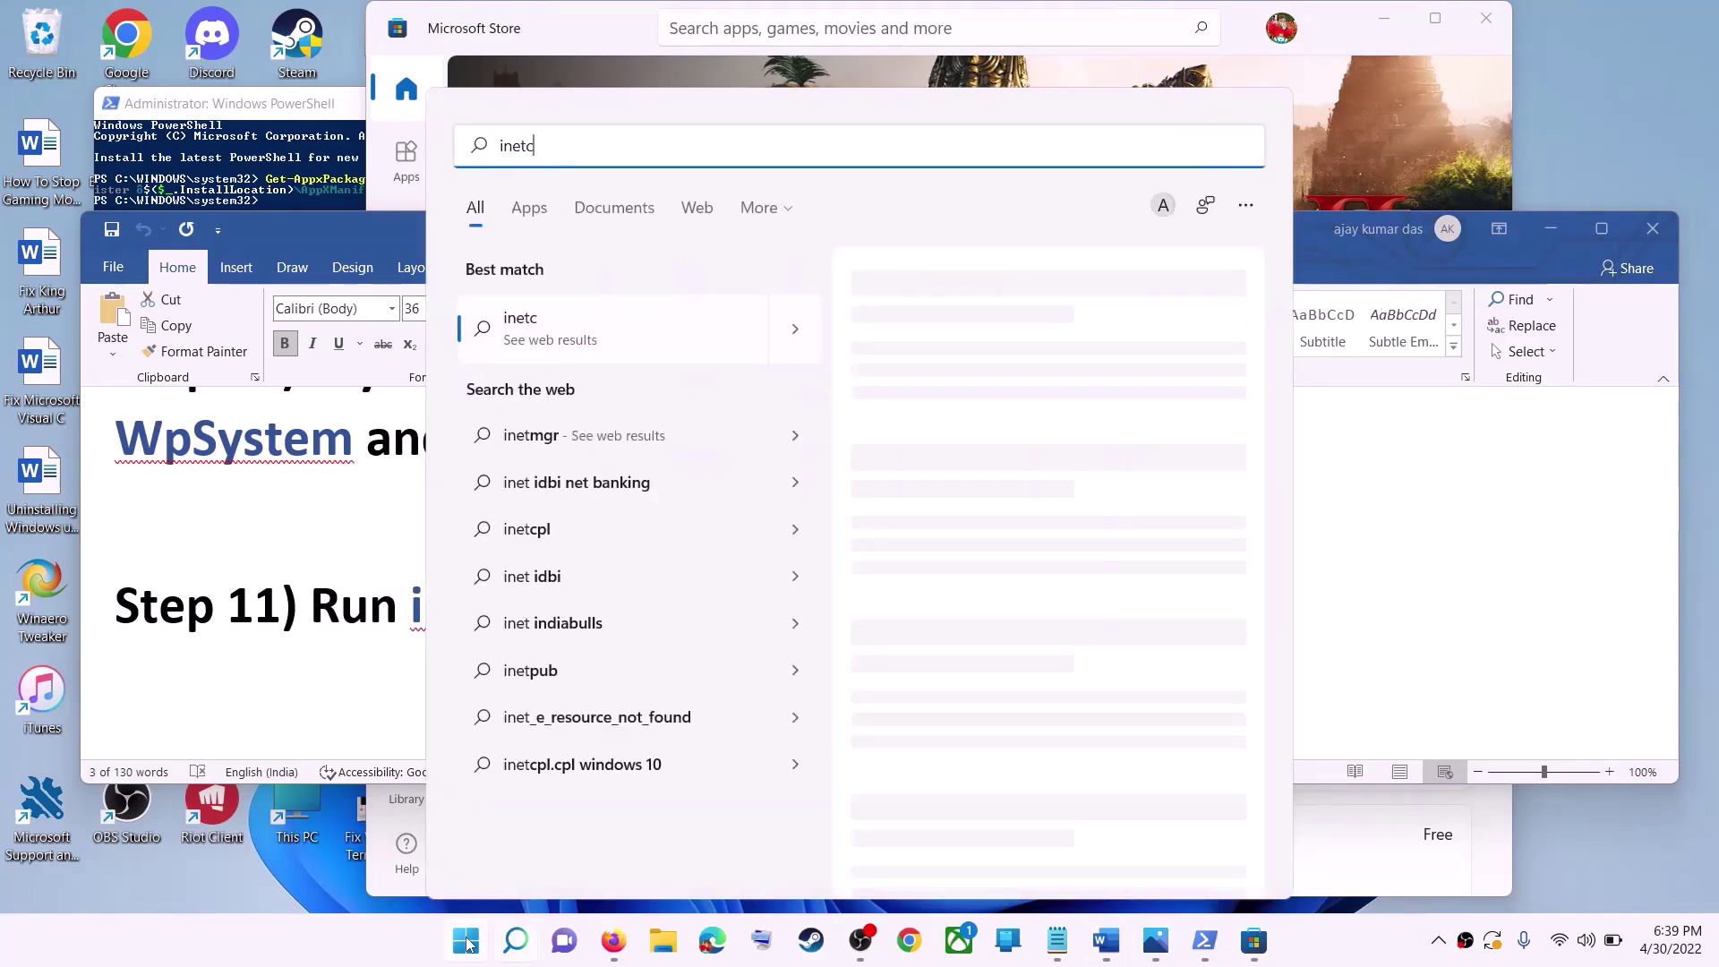
pyautogui.write('pl.cpl')
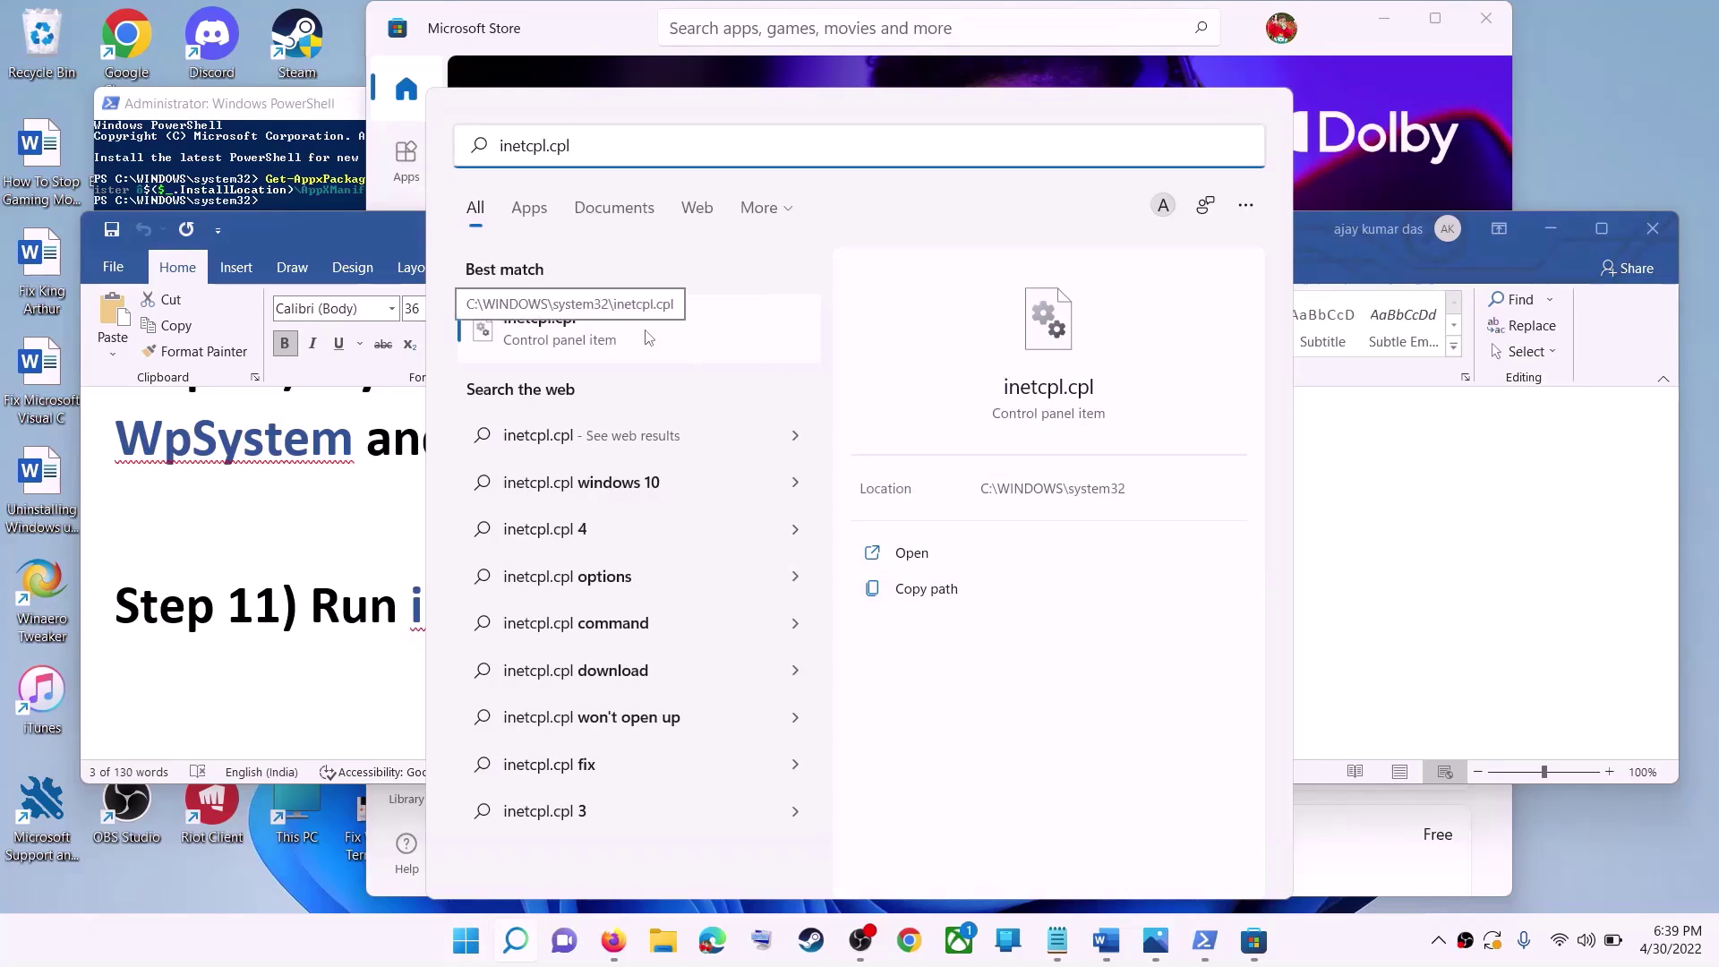
pyautogui.click(649, 338)
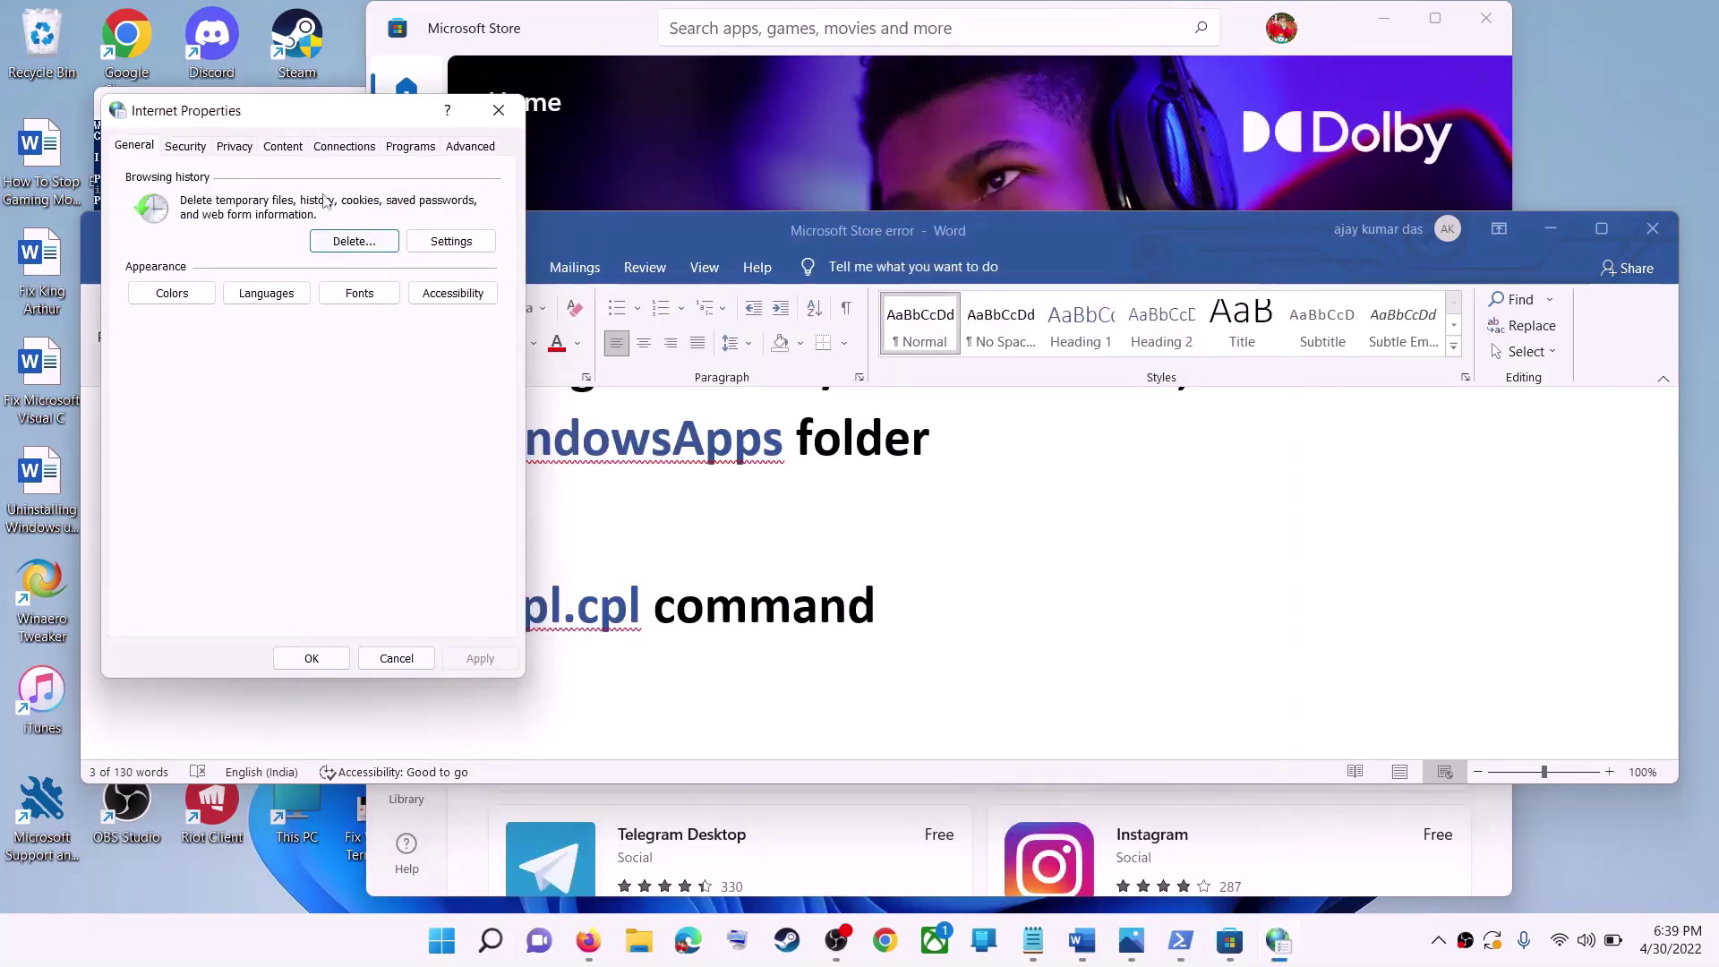
# On the Advanced tab, check that TLS 1.0–1.3 are enabled, then close with OK.
pyautogui.moveTo(299, 126); pyautogui.dragTo(793, 184)
pyautogui.click(953, 216)
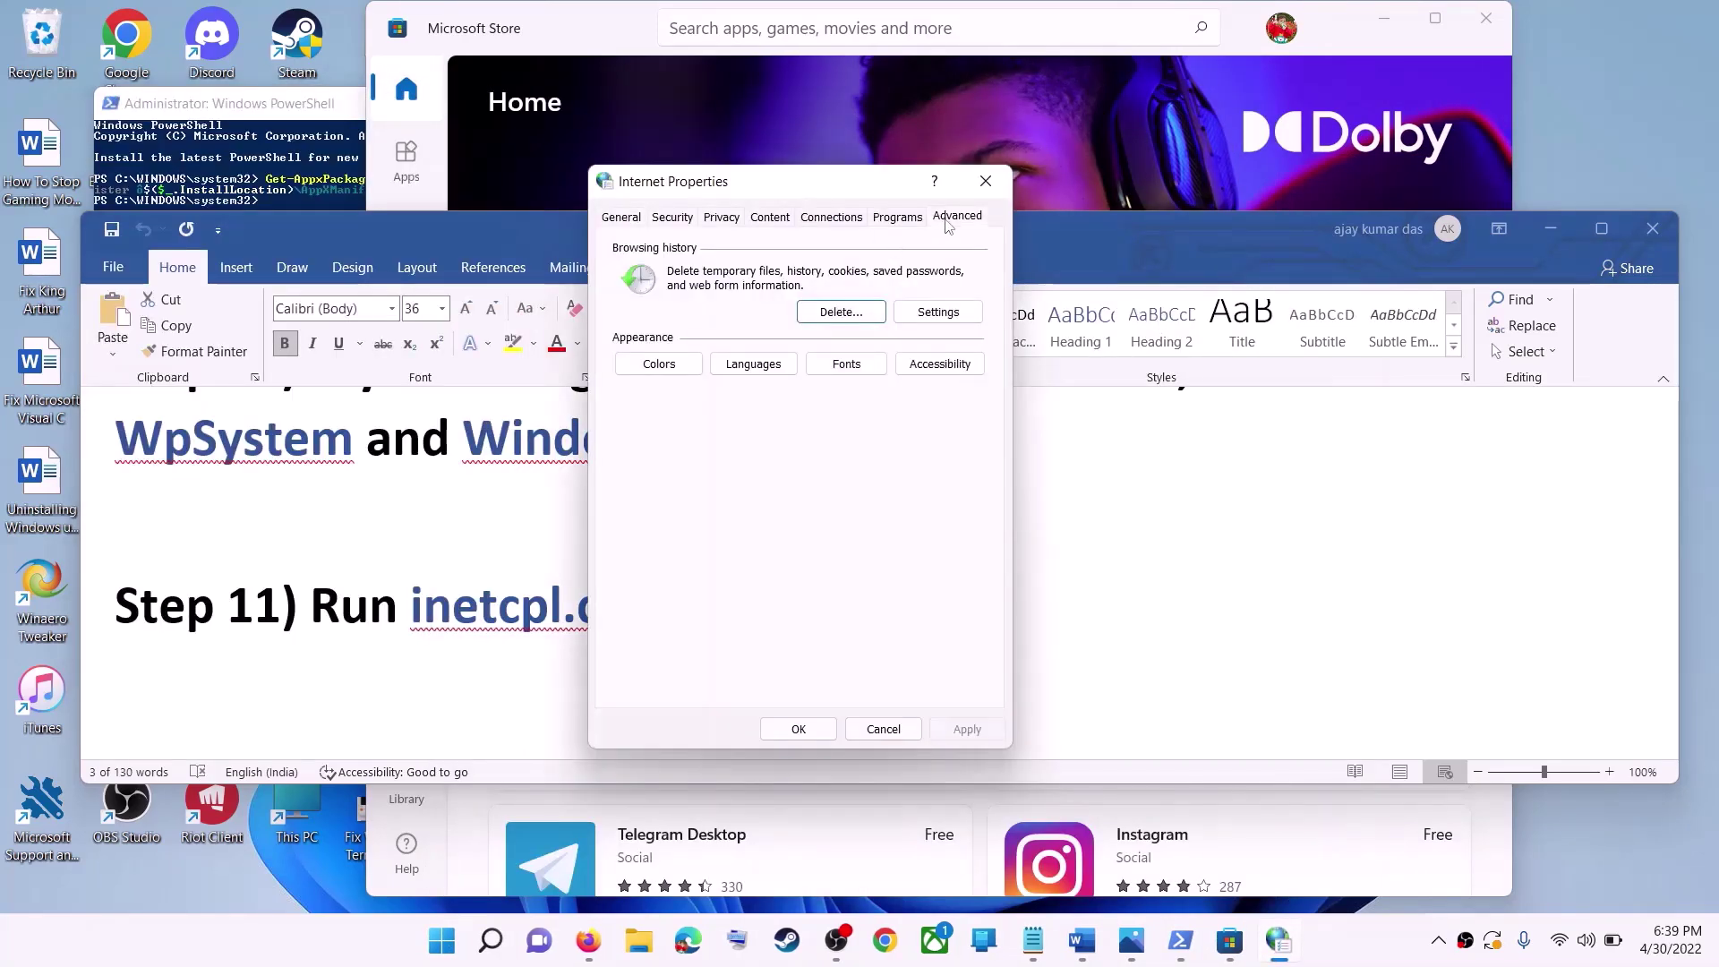
pyautogui.scroll(-8, 850, 513)
pyautogui.scroll(-3, 850, 513)
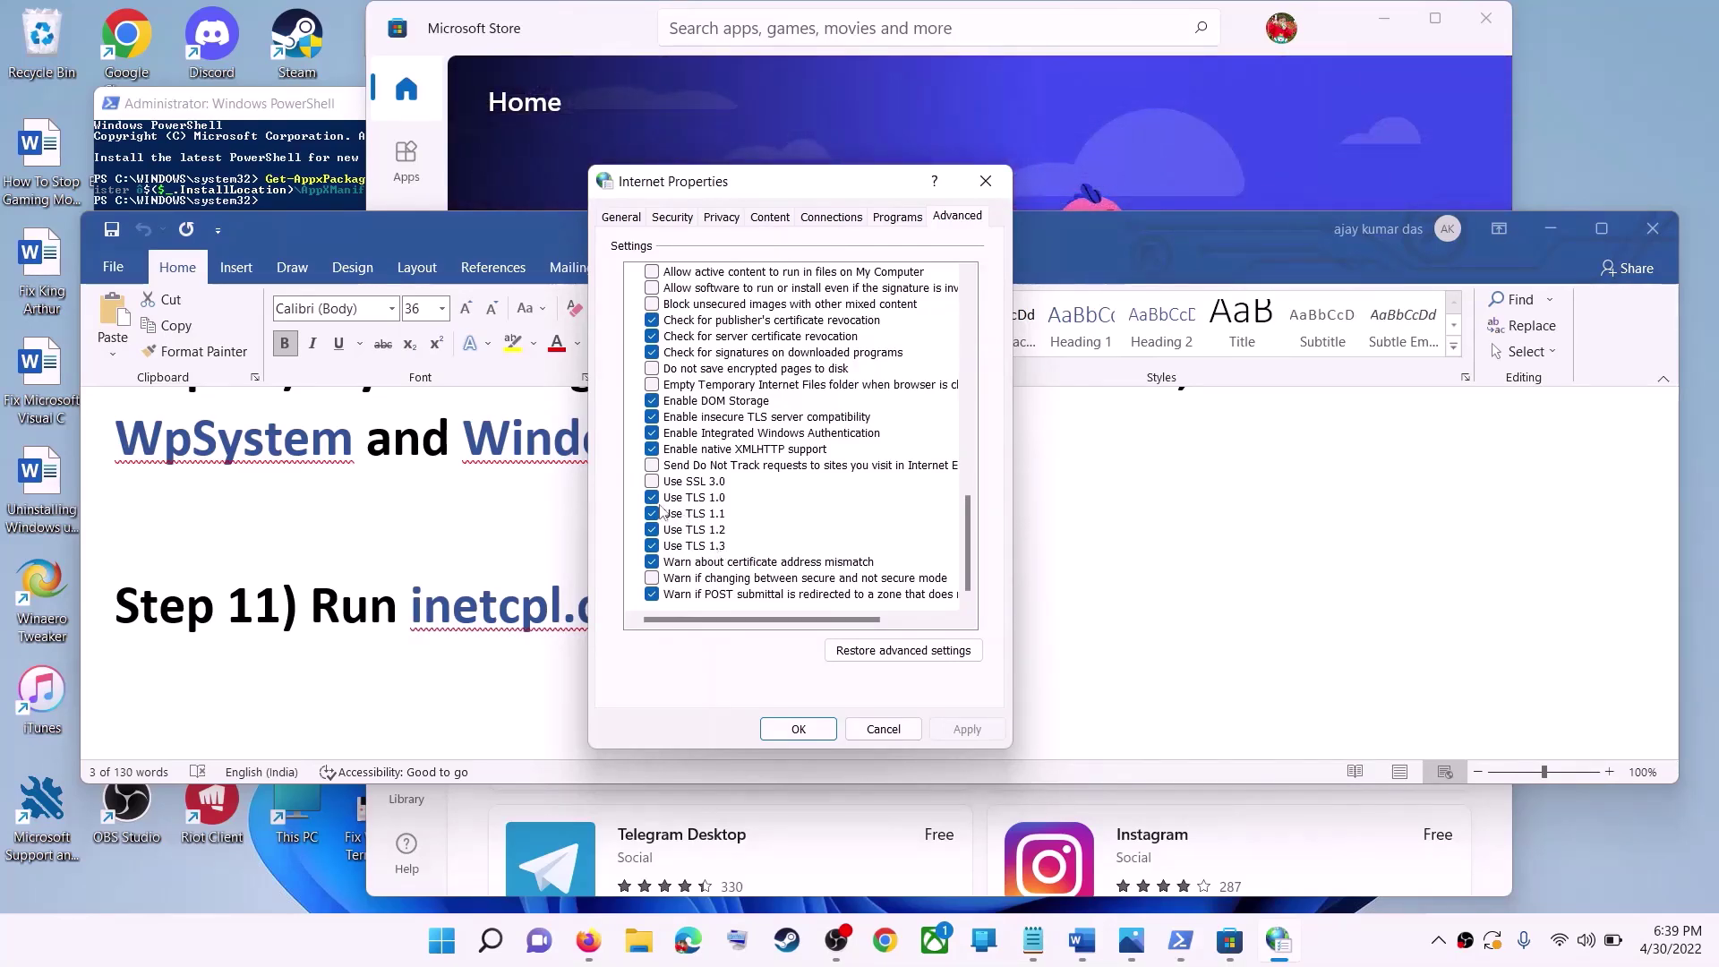
pyautogui.click(814, 732)
# Scroll the Word guide to Step 12 and highlight the windows10 and windows11 download links.
pyautogui.click(532, 579)
pyautogui.scroll(-3, 555, 573)
pyautogui.scroll(-1, 591, 562)
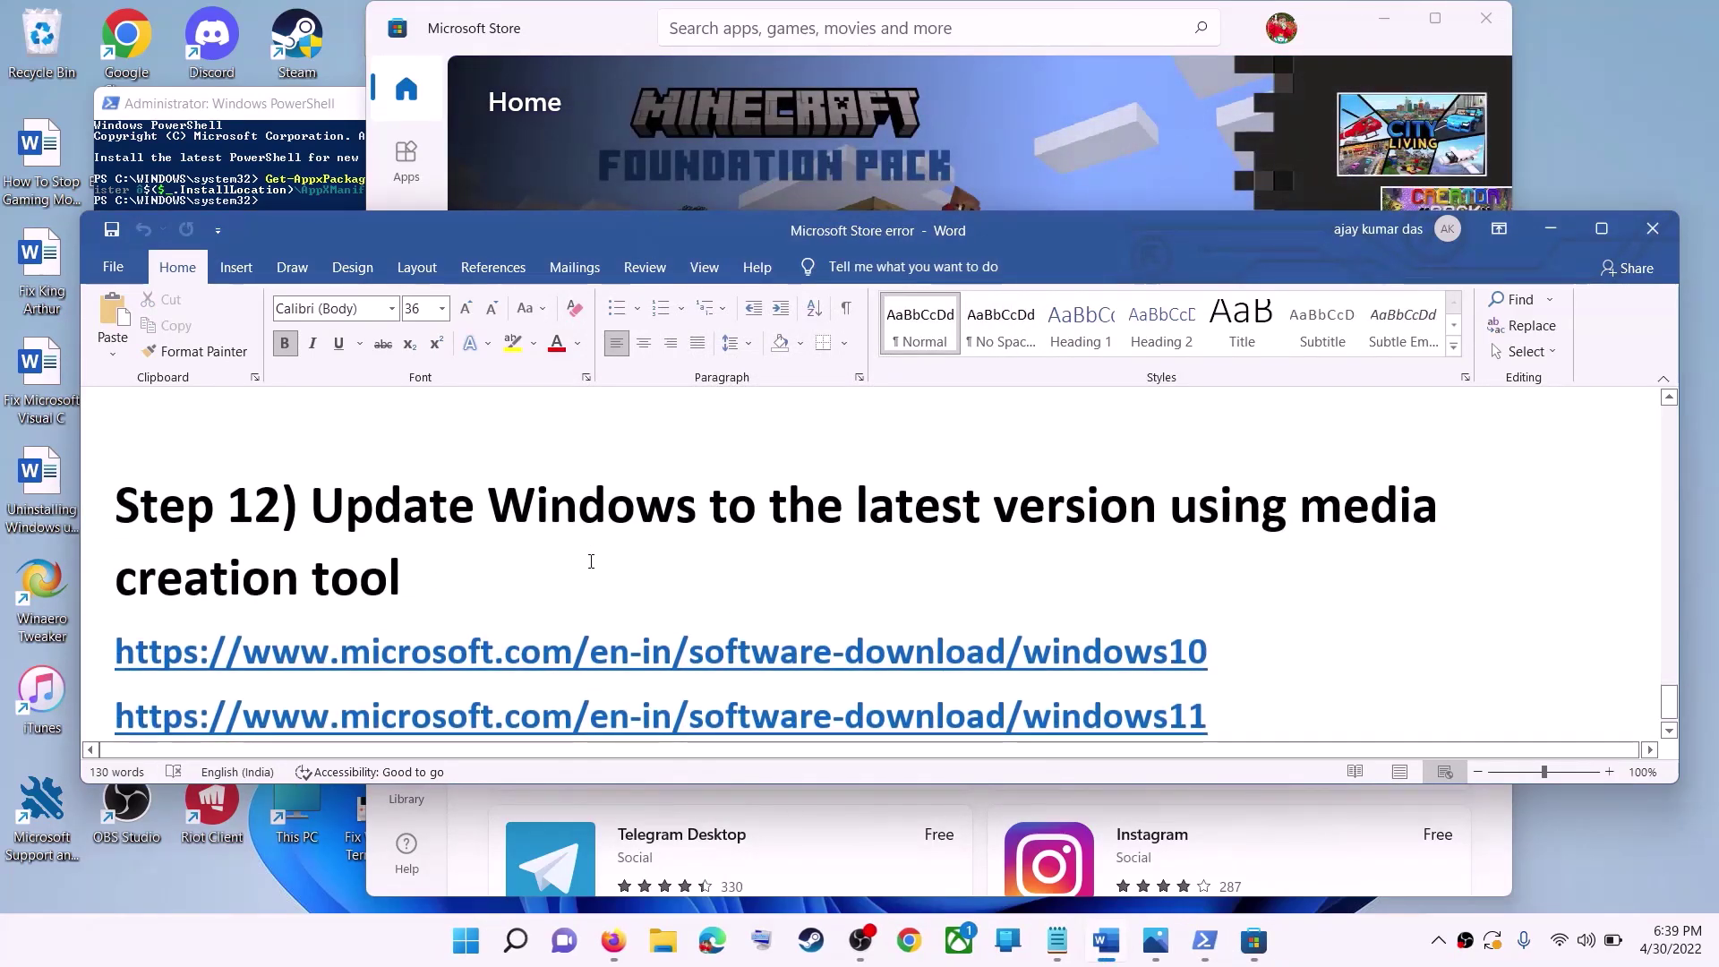
pyautogui.moveTo(312, 507); pyautogui.dragTo(1093, 568)
pyautogui.click(400, 596)
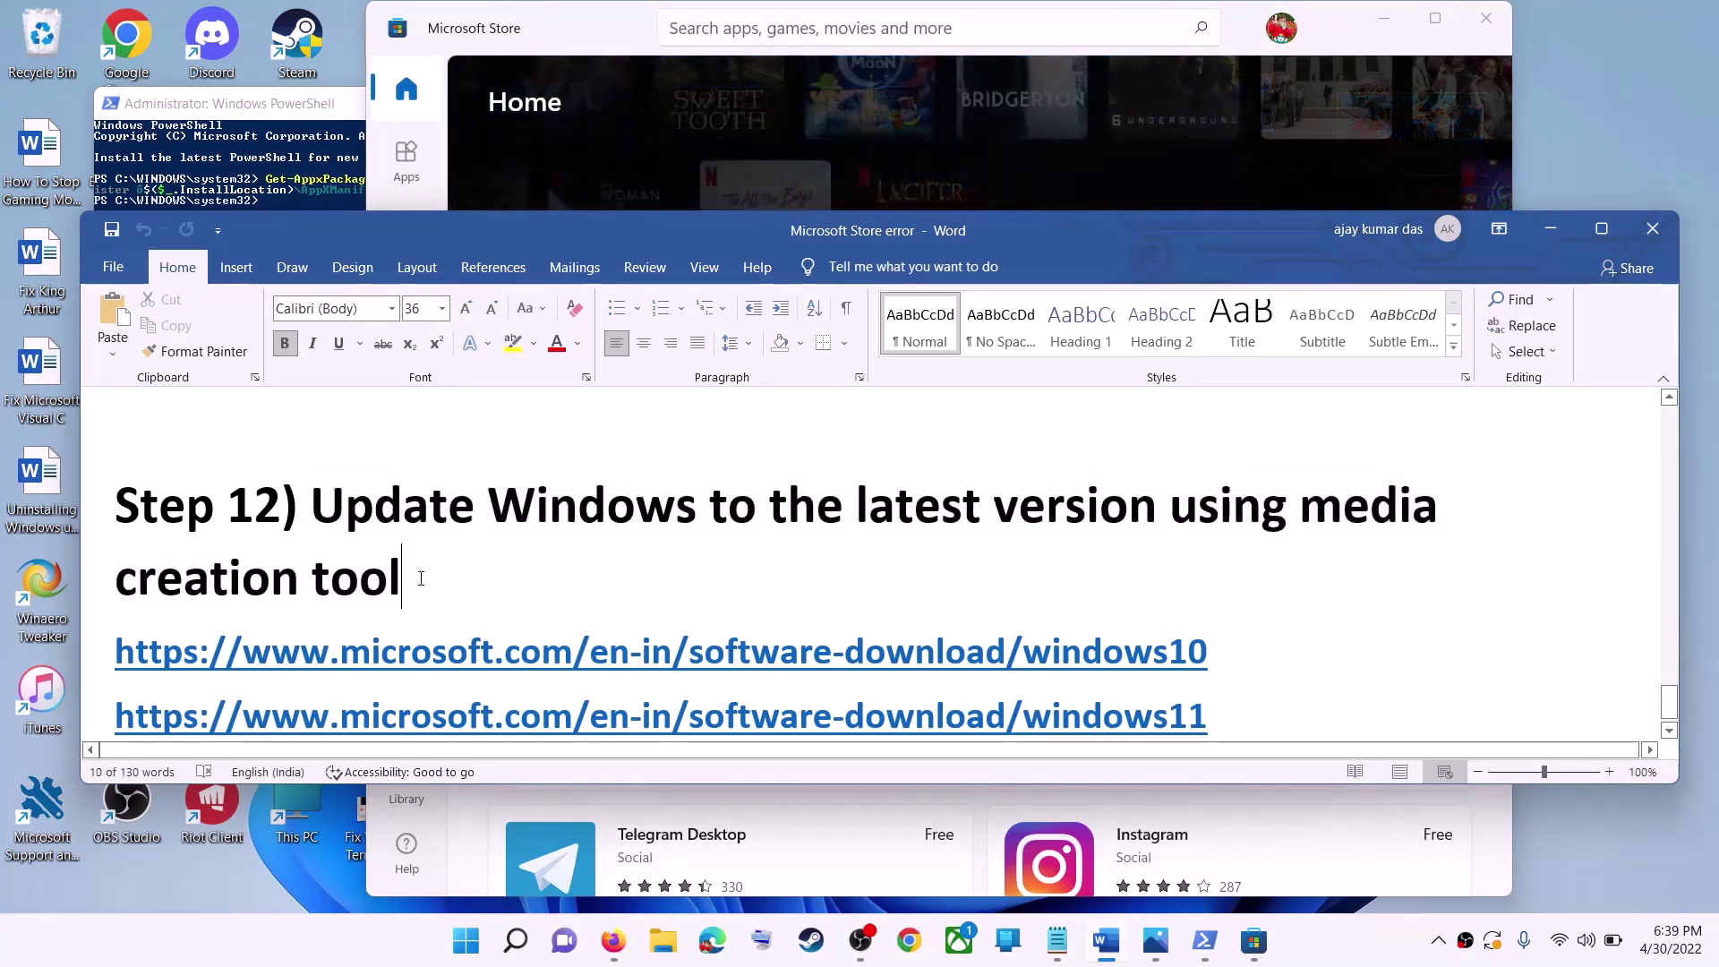
pyautogui.scroll(-1, 500, 580)
pyautogui.click(1249, 613)
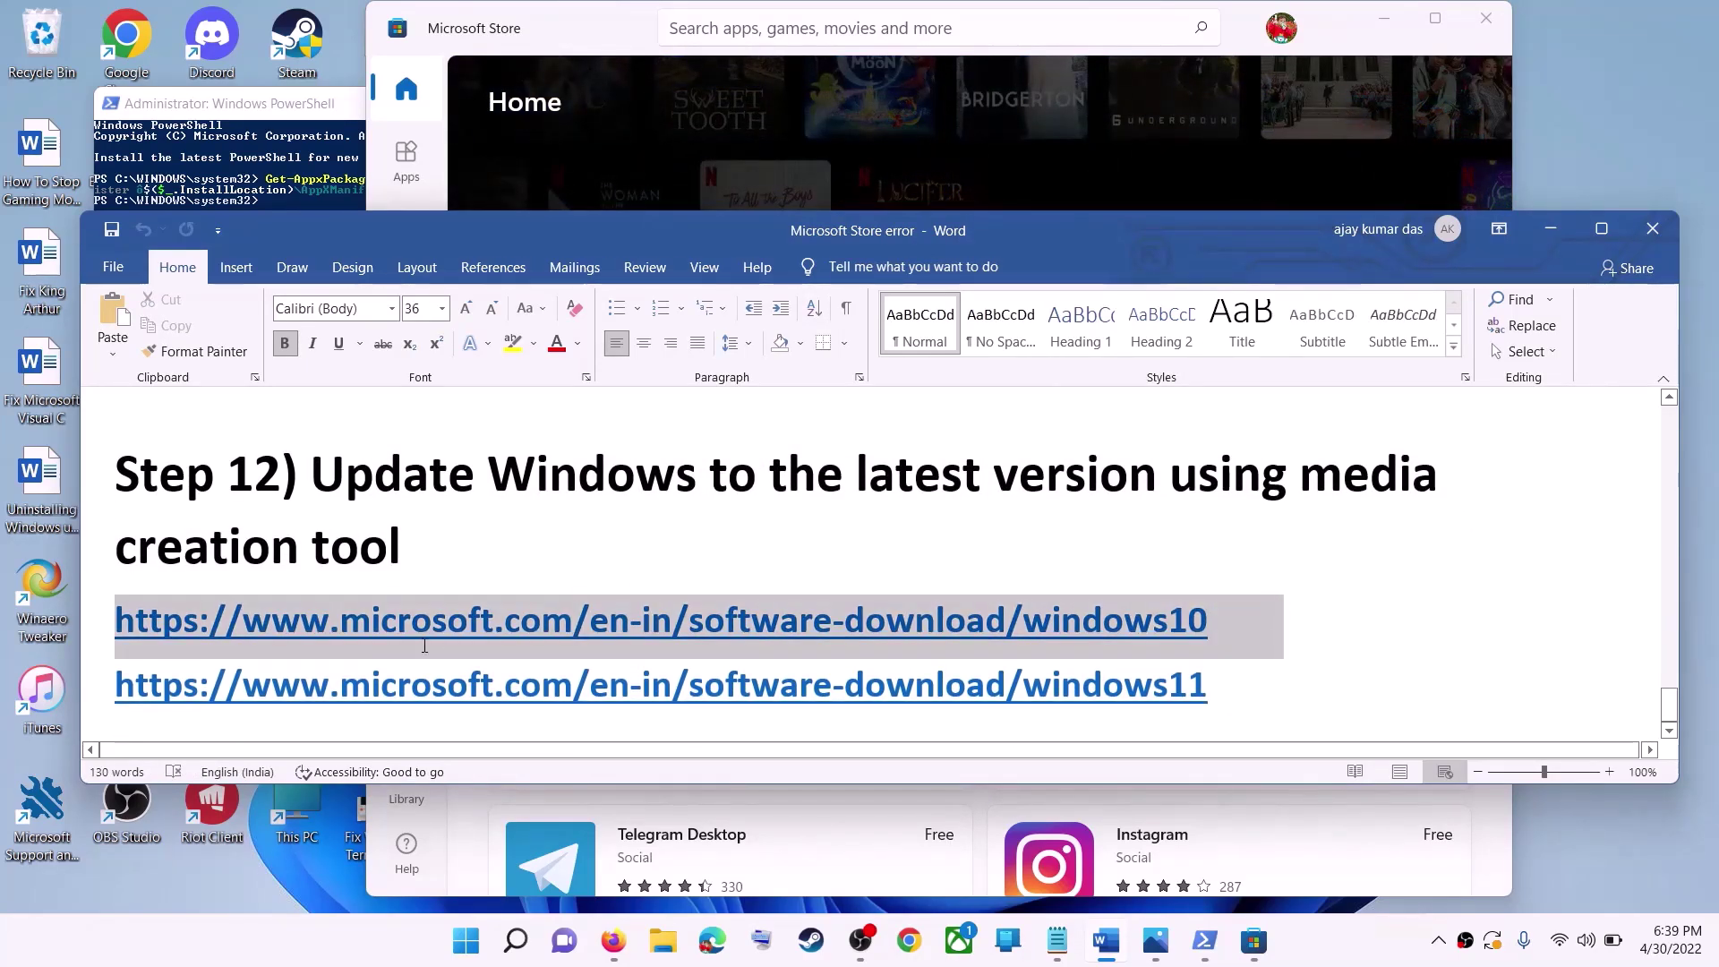
pyautogui.moveTo(1251, 686); pyautogui.dragTo(609, 707)
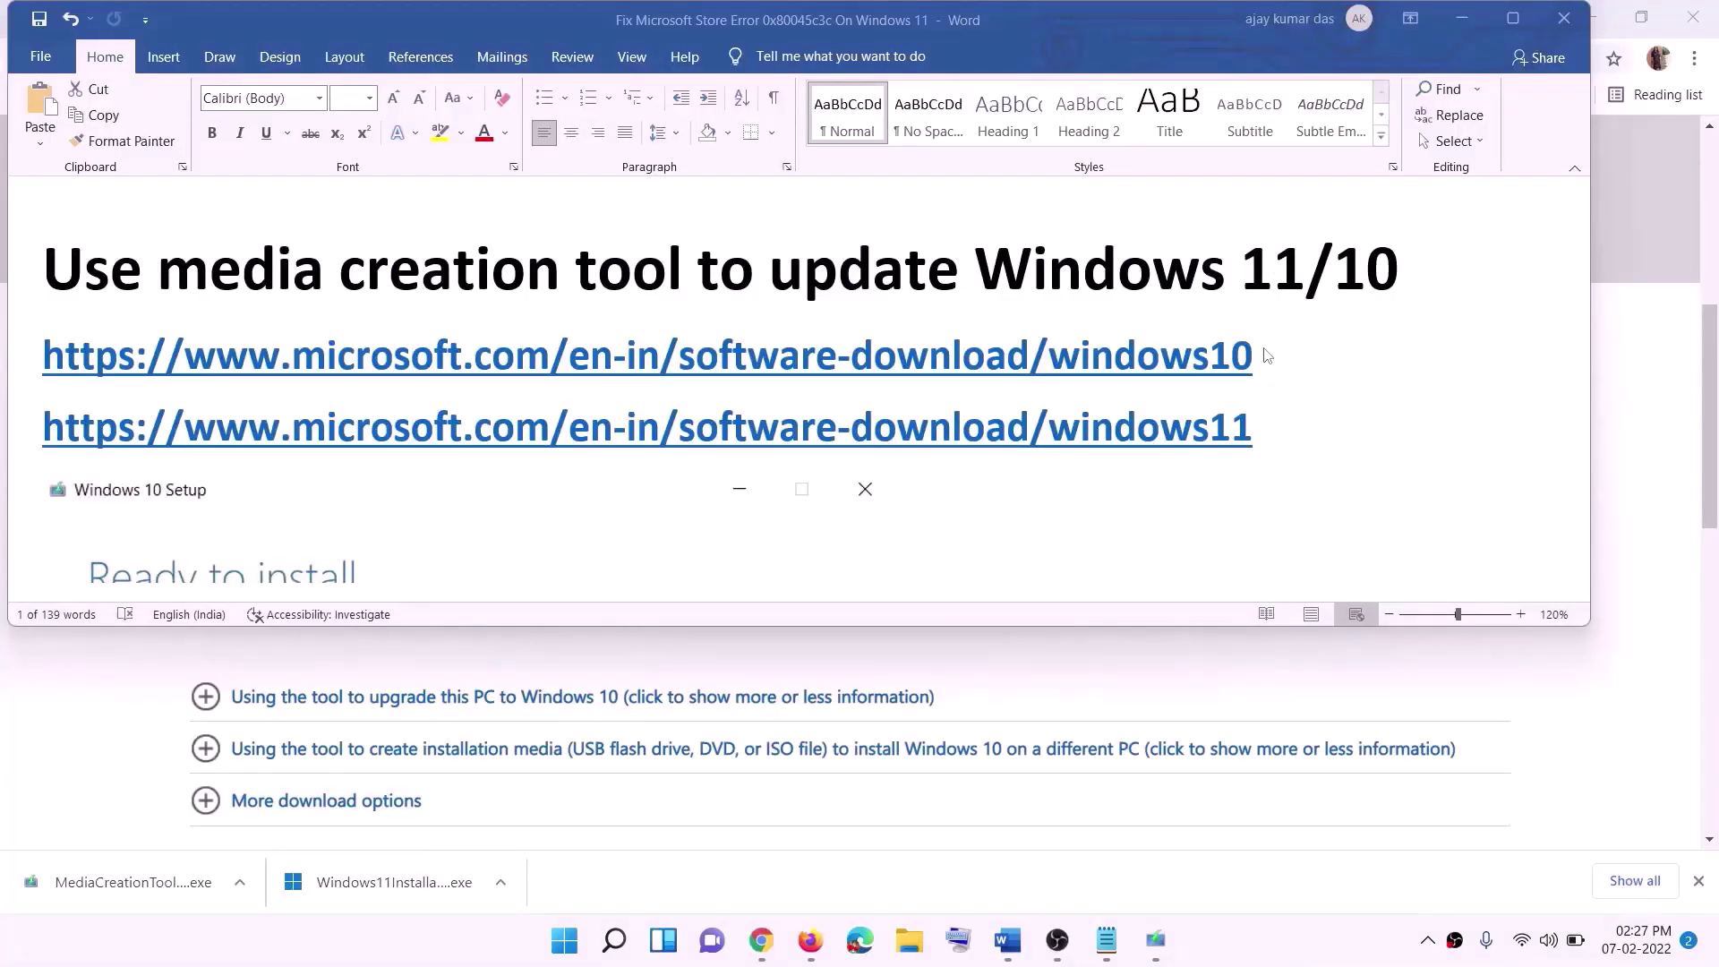
# Open the windows10 download link from the guide in the browser.
pyautogui.click(1275, 356)
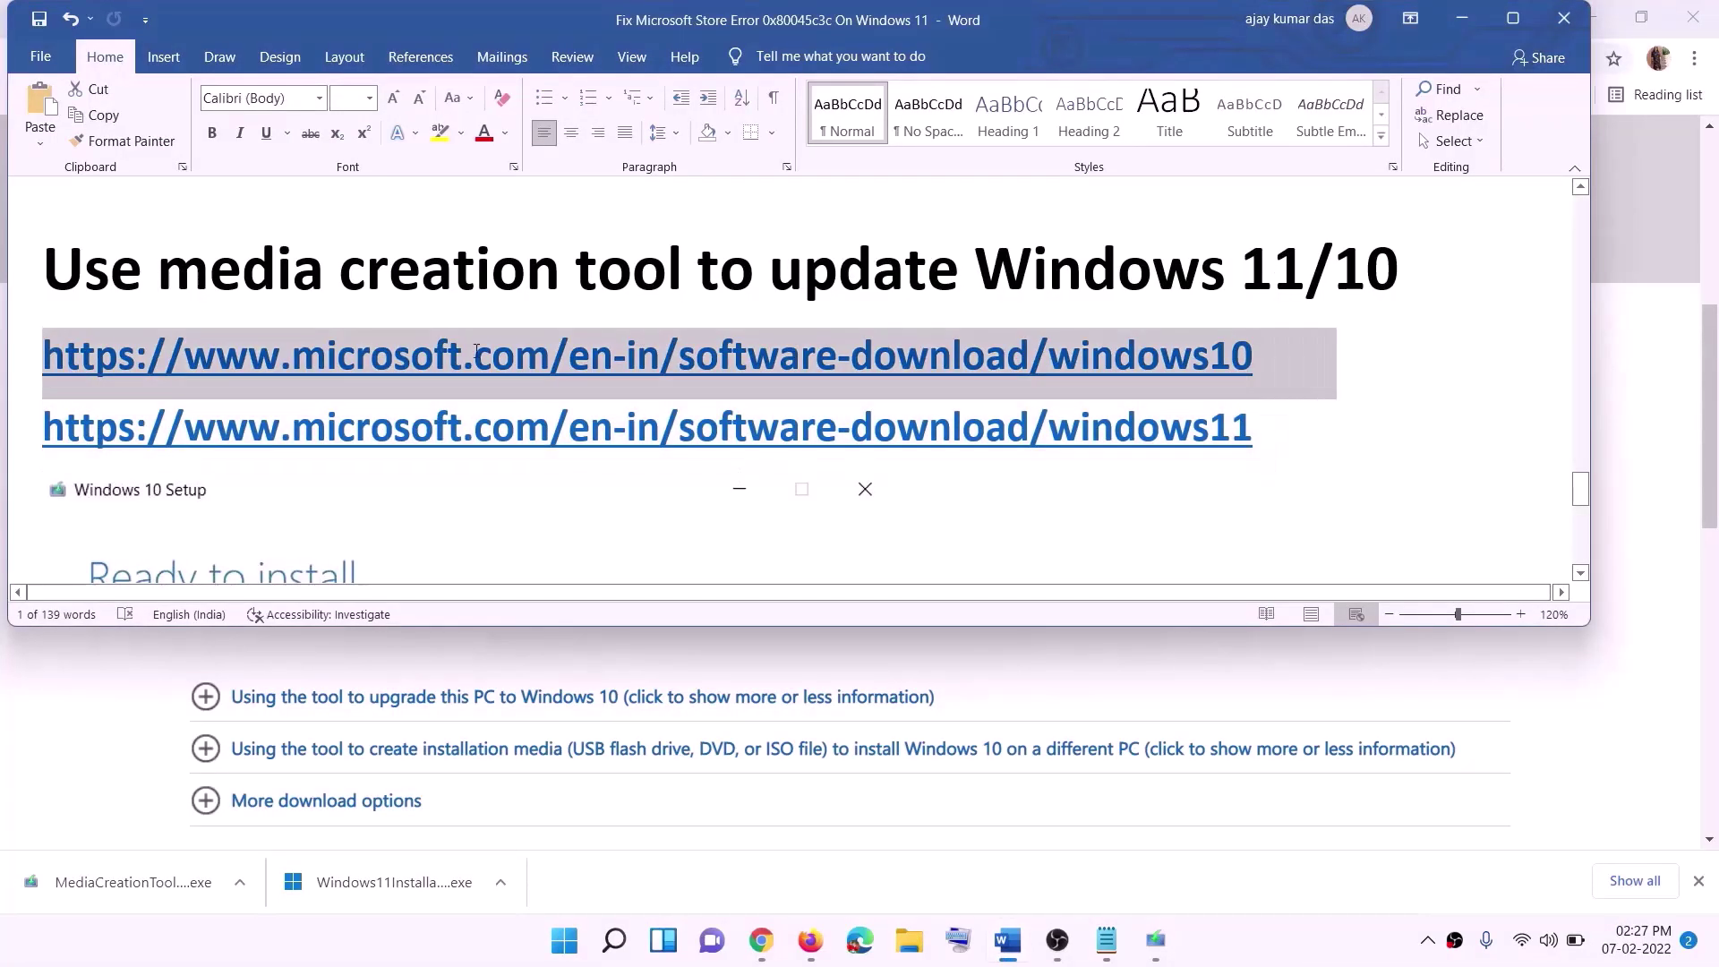
pyautogui.click(1282, 431)
pyautogui.click(1462, 18)
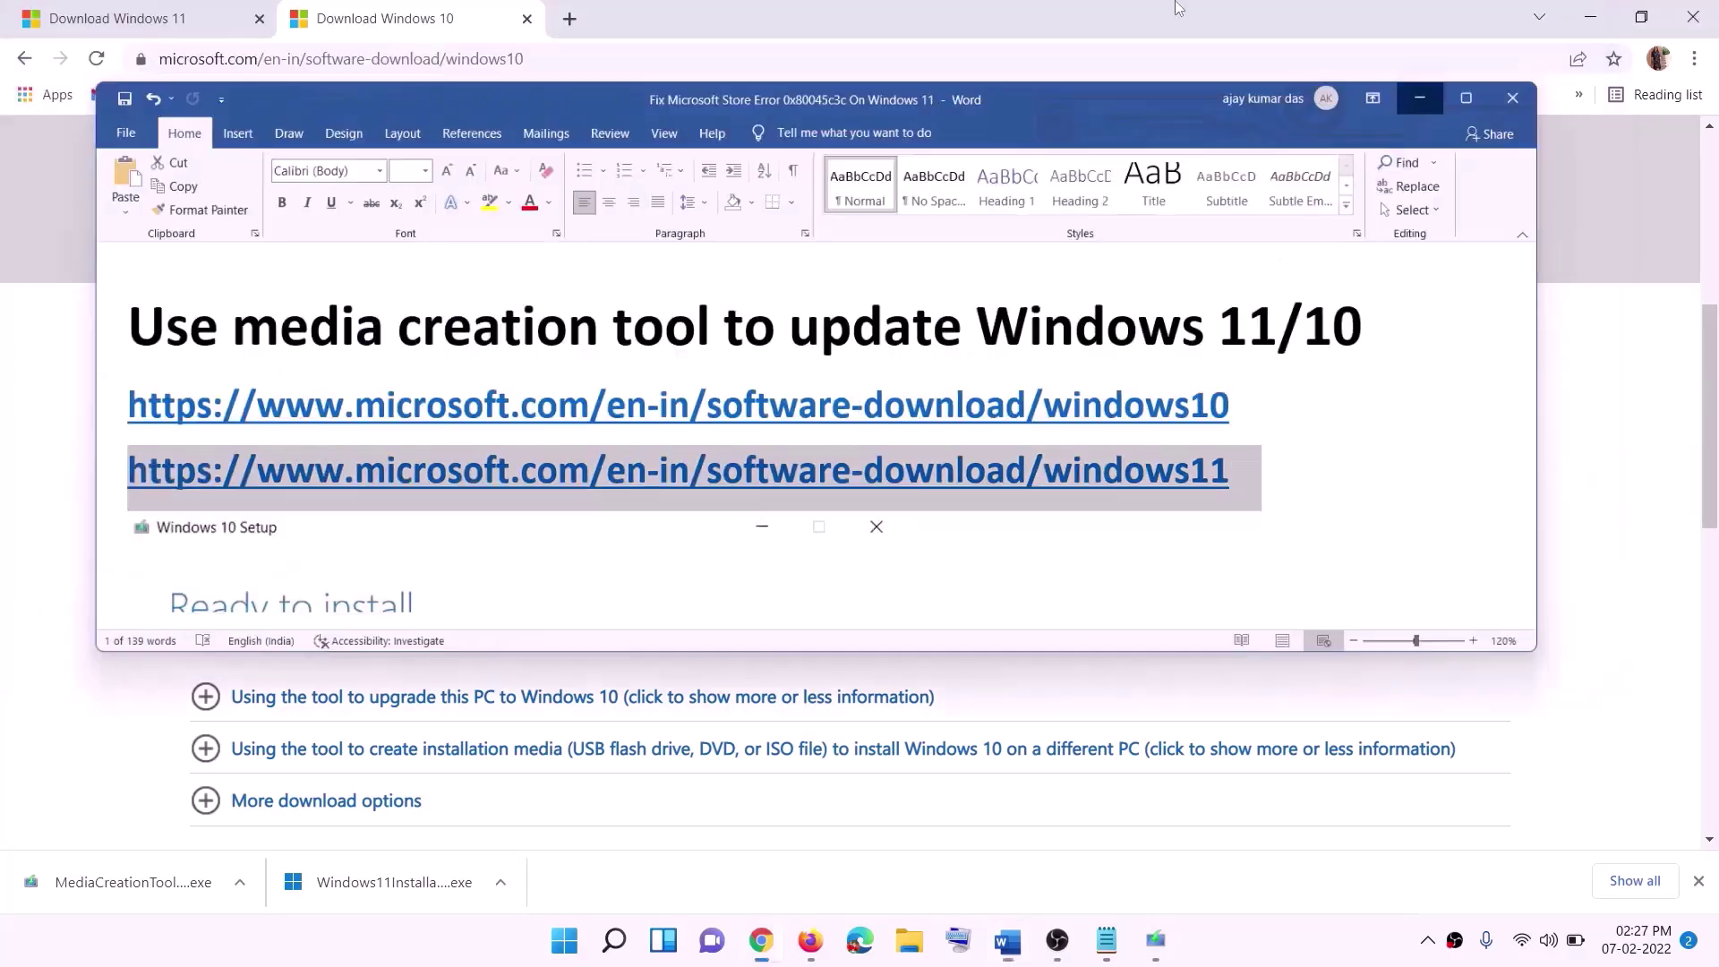
pyautogui.scroll(6, 733, 466)
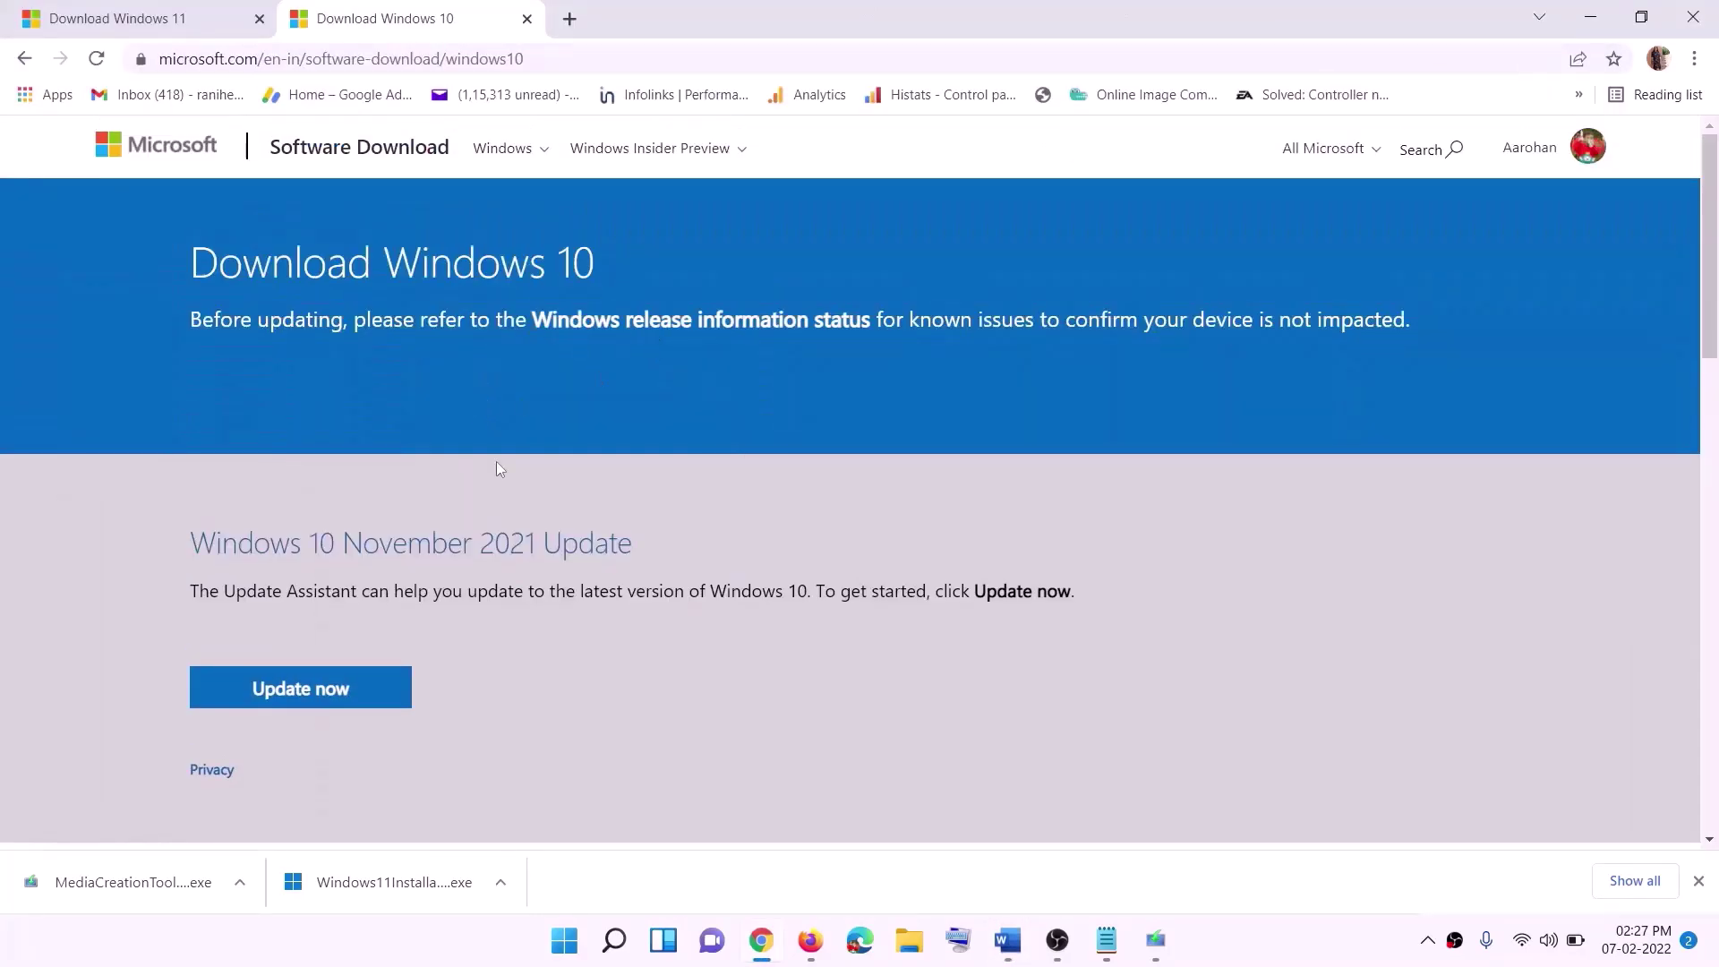
pyautogui.scroll(-5, 495, 466)
pyautogui.moveTo(203, 543); pyautogui.dragTo(383, 540)
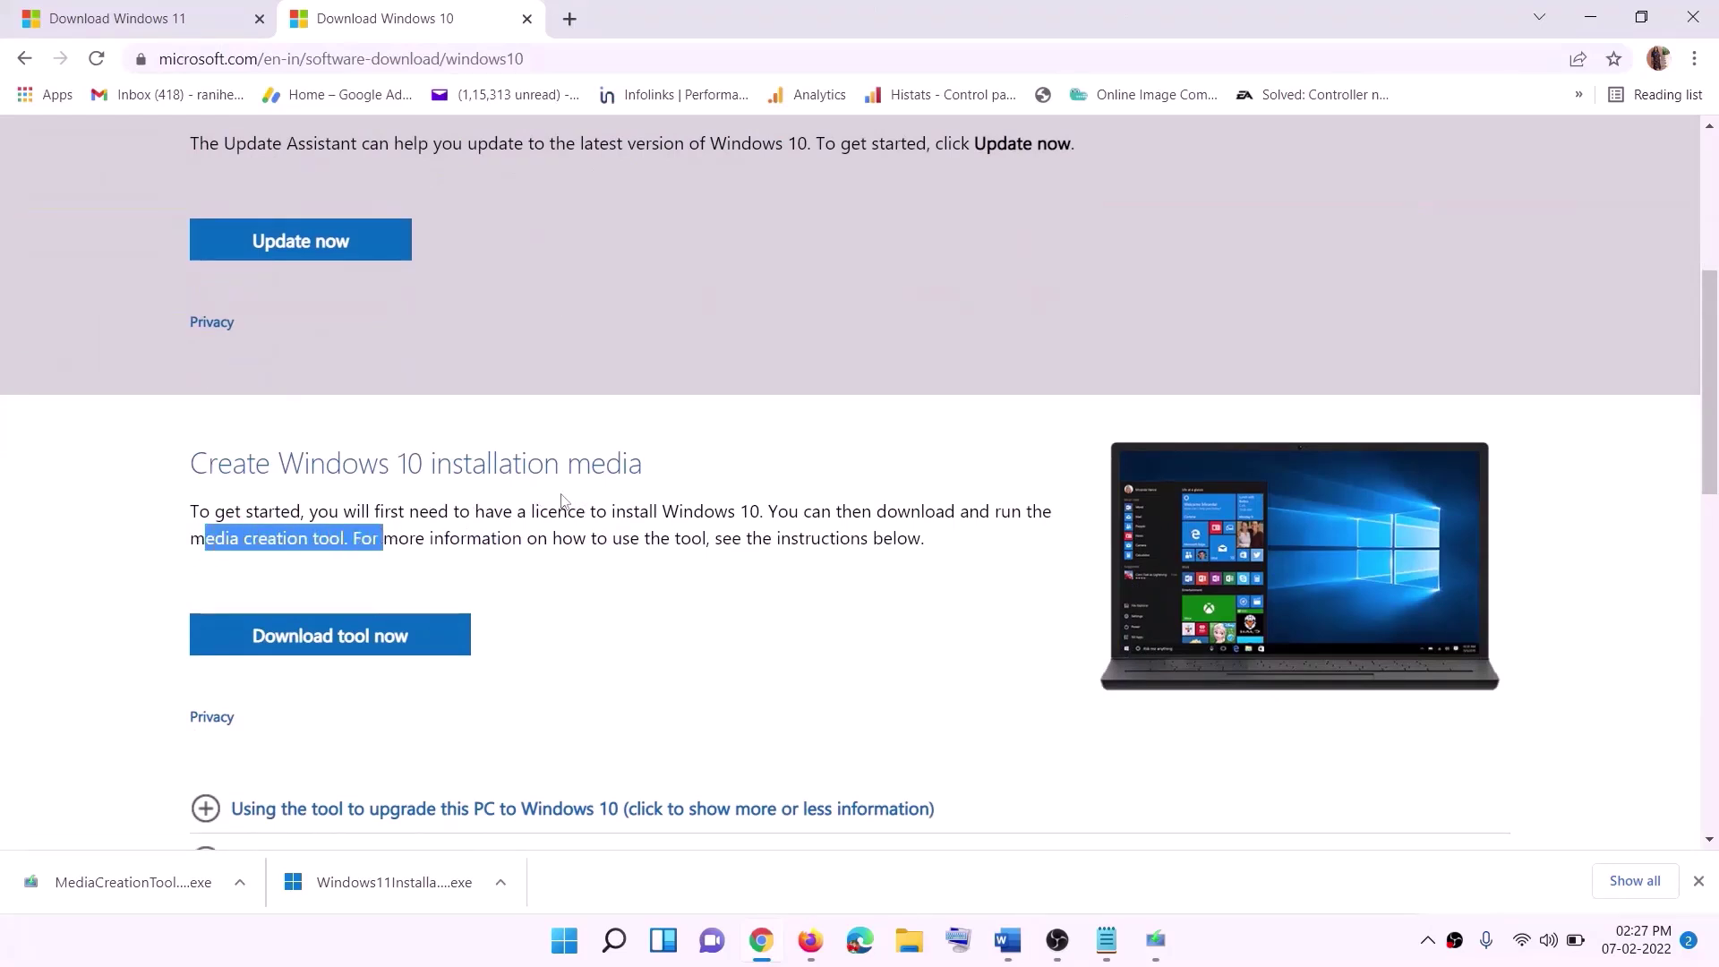
pyautogui.scroll(-2, 564, 499)
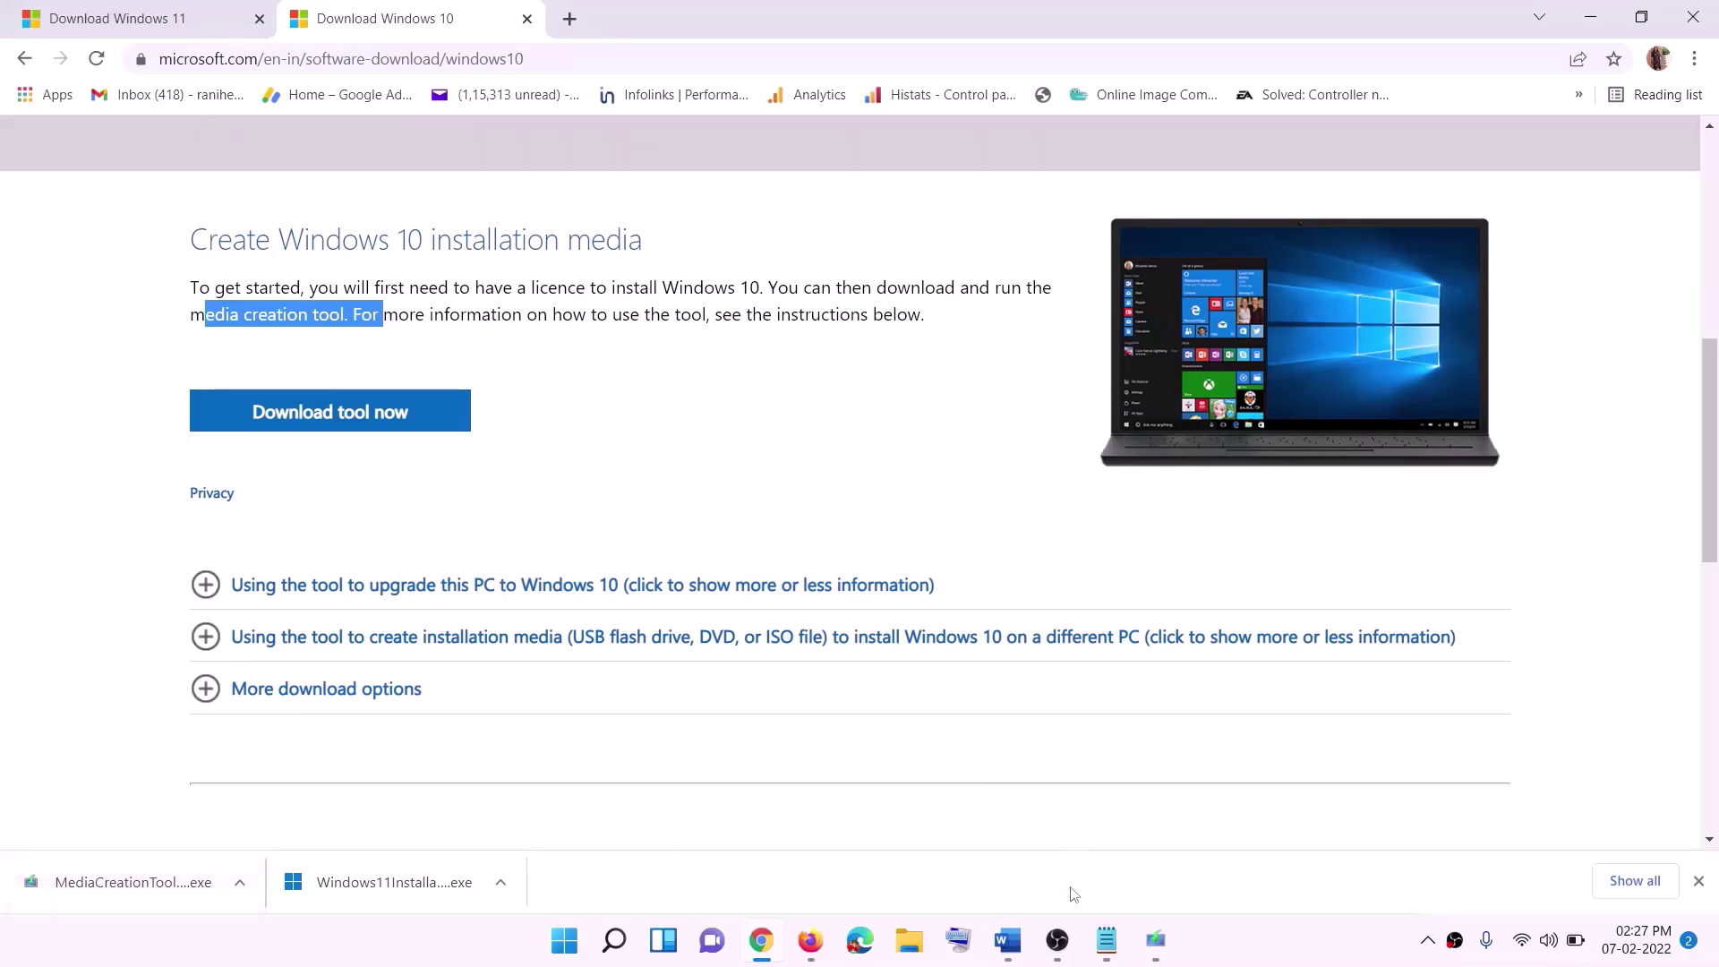
# Run the downloaded media creation tool, accept the licence, and choose Upgrade this PC now.
pyautogui.click(1164, 949)
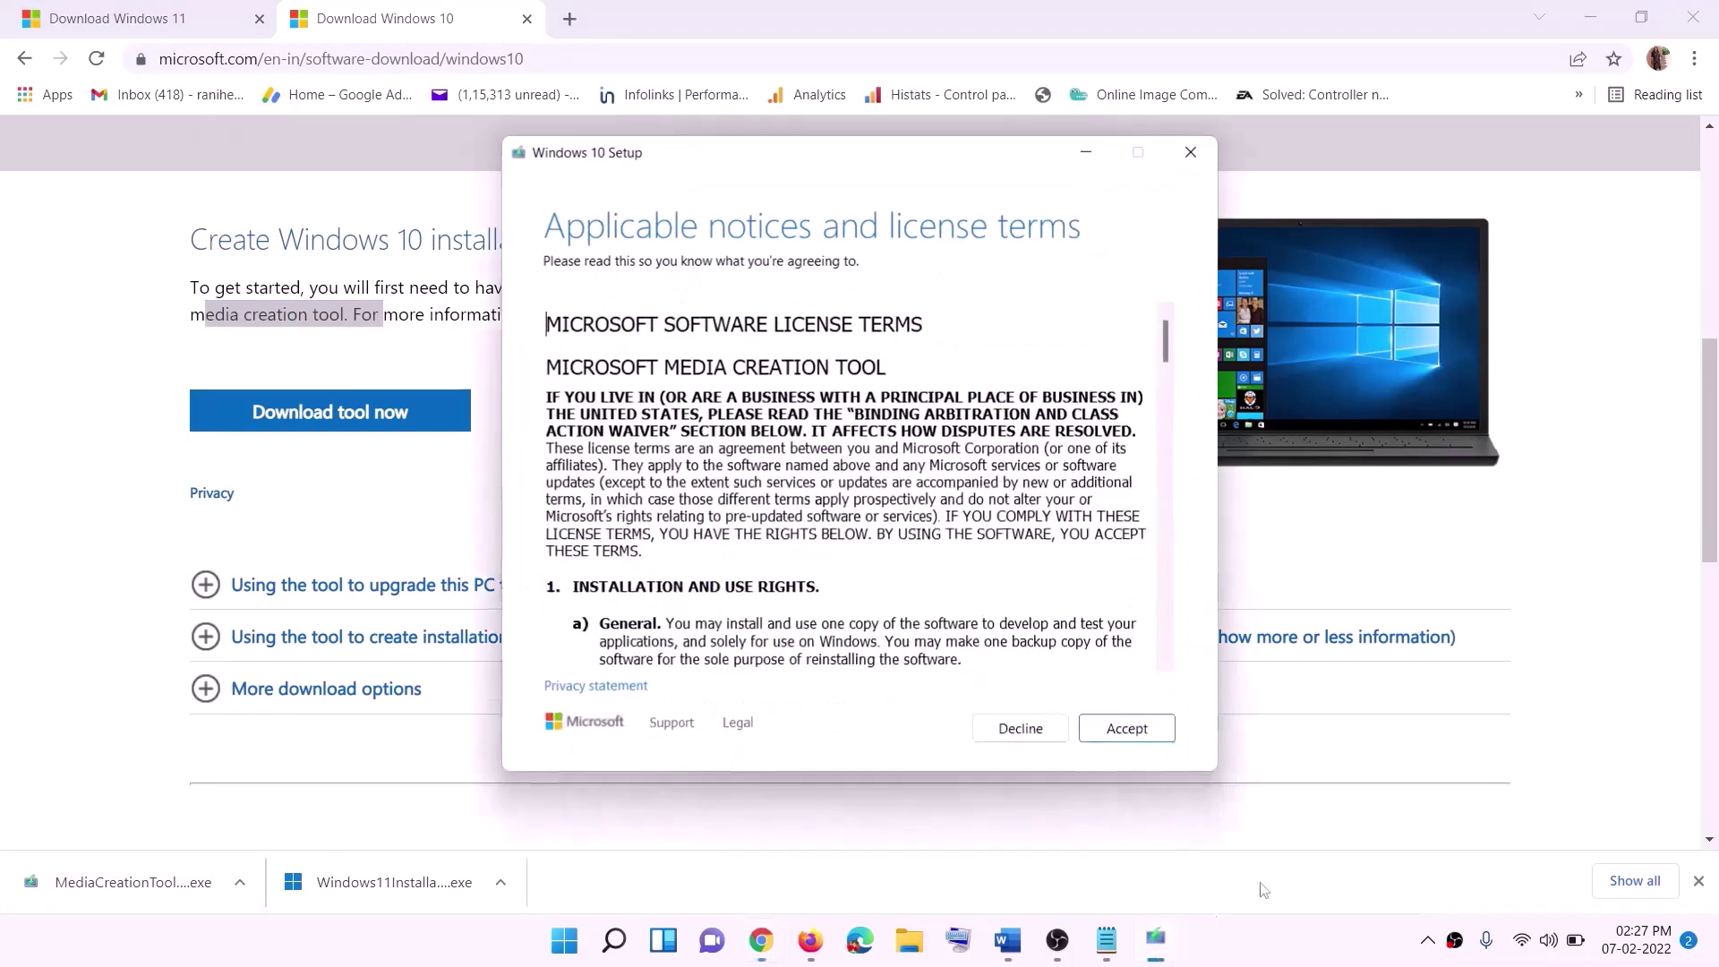
pyautogui.click(1119, 731)
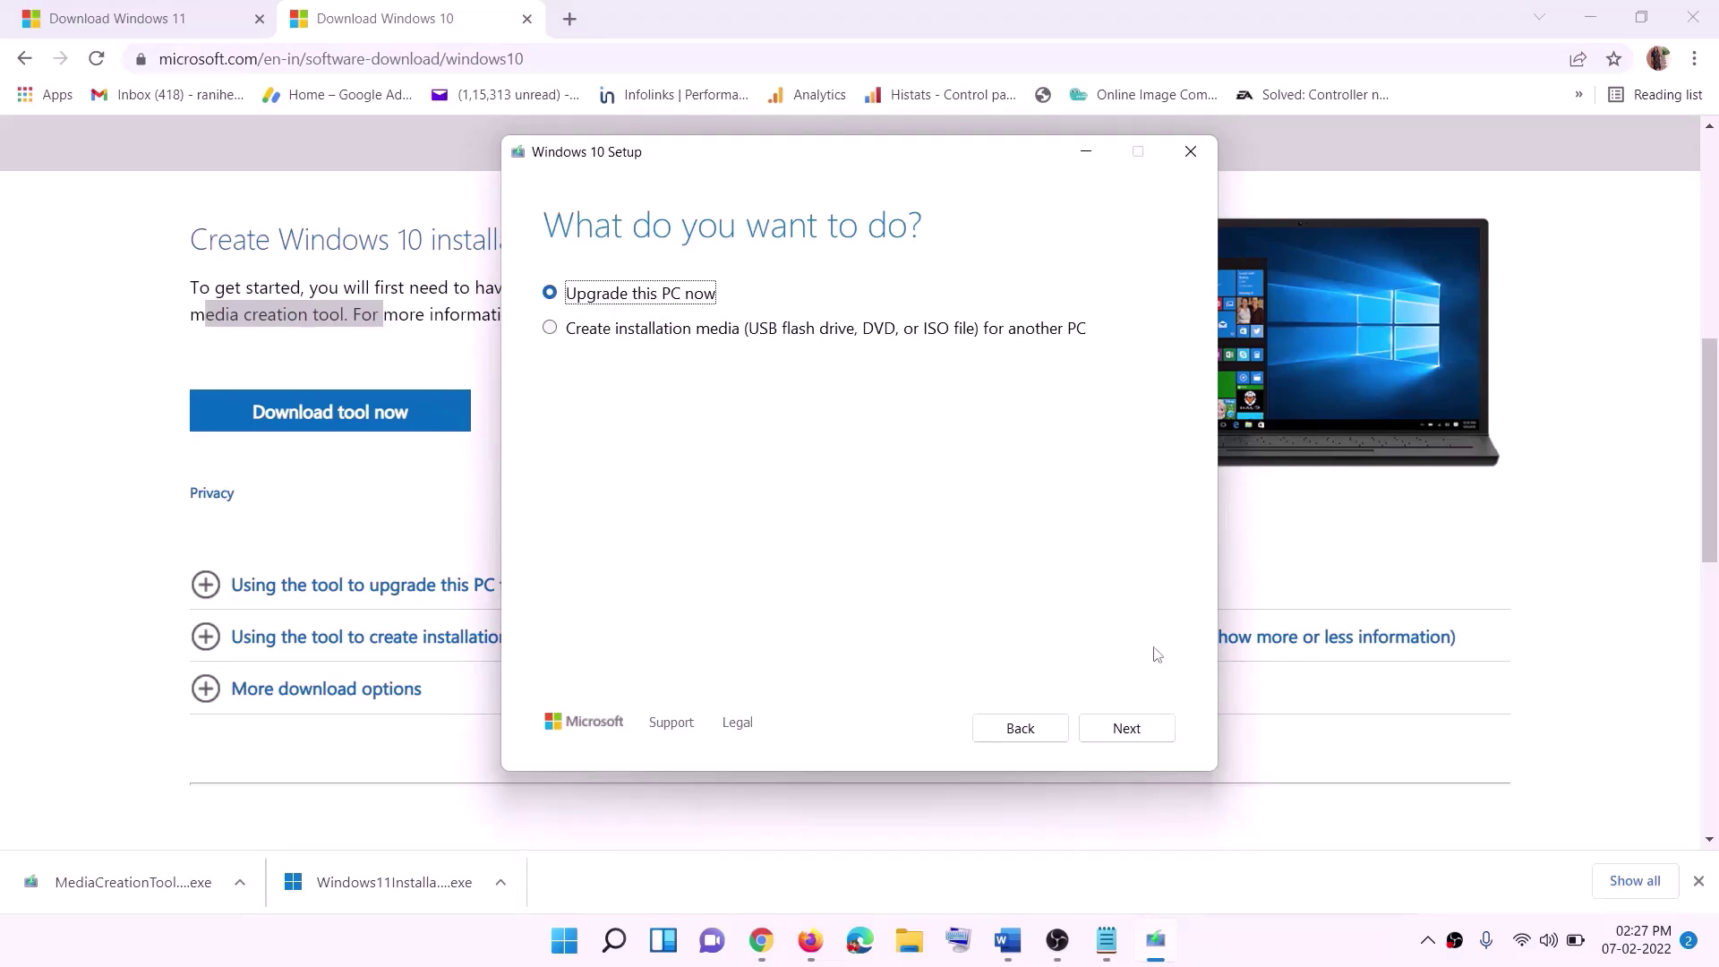
pyautogui.click(1125, 729)
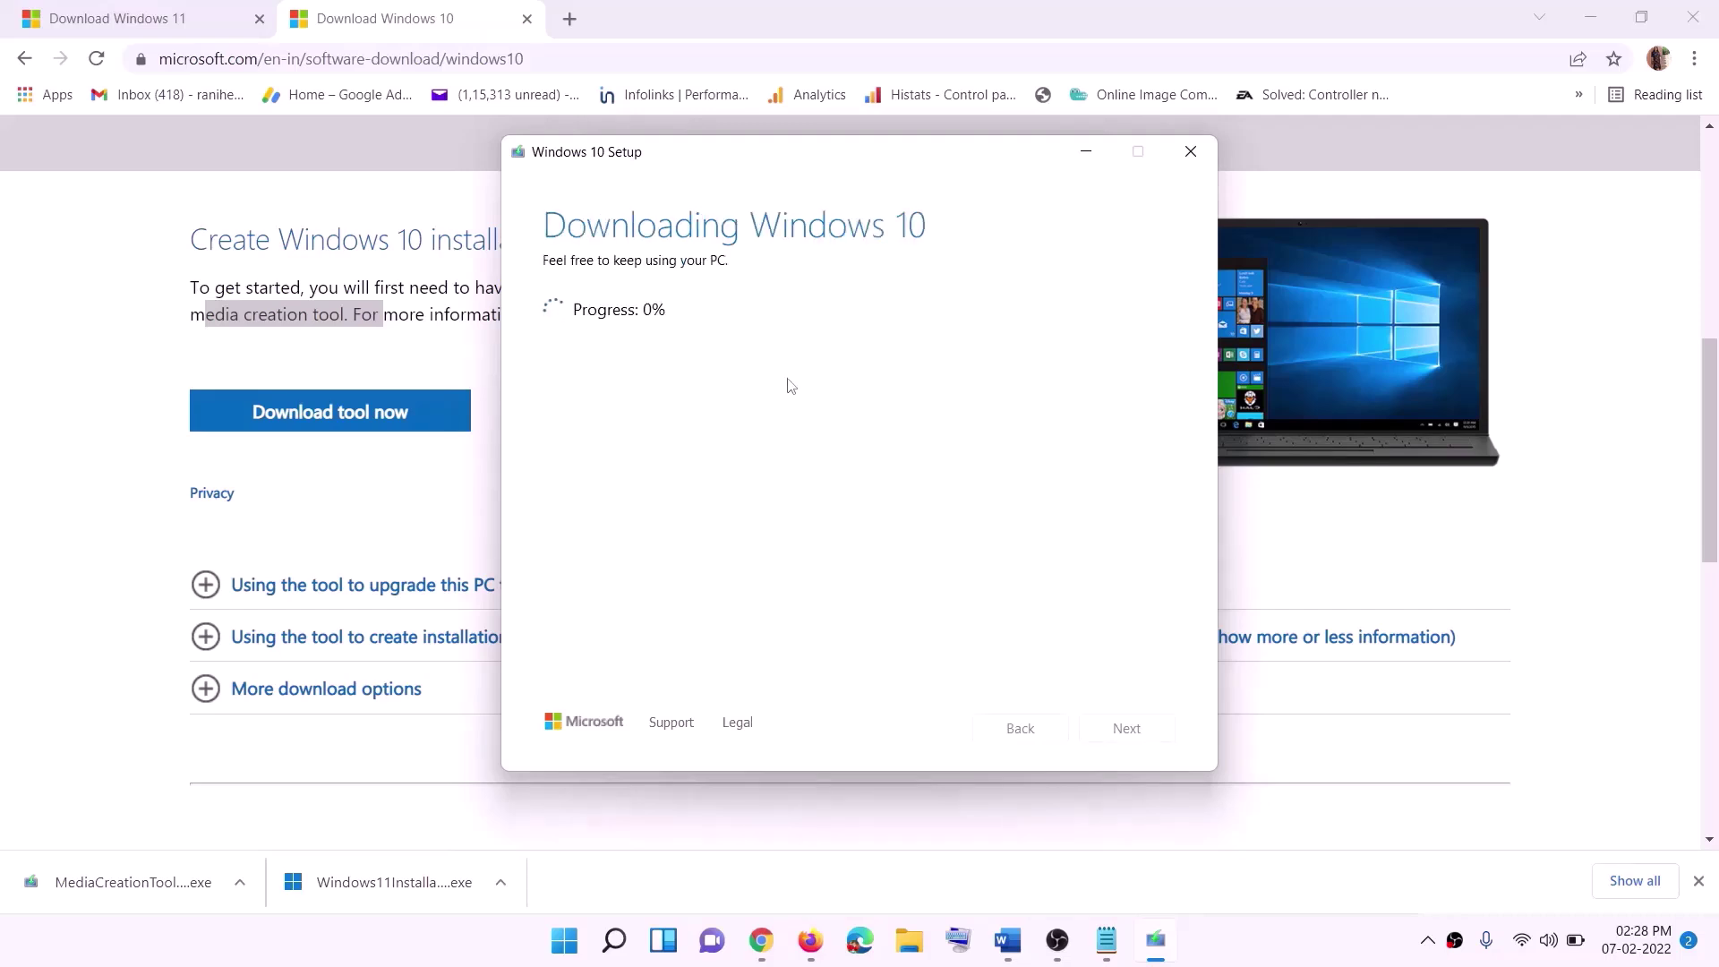
pyautogui.click(1269, 959)
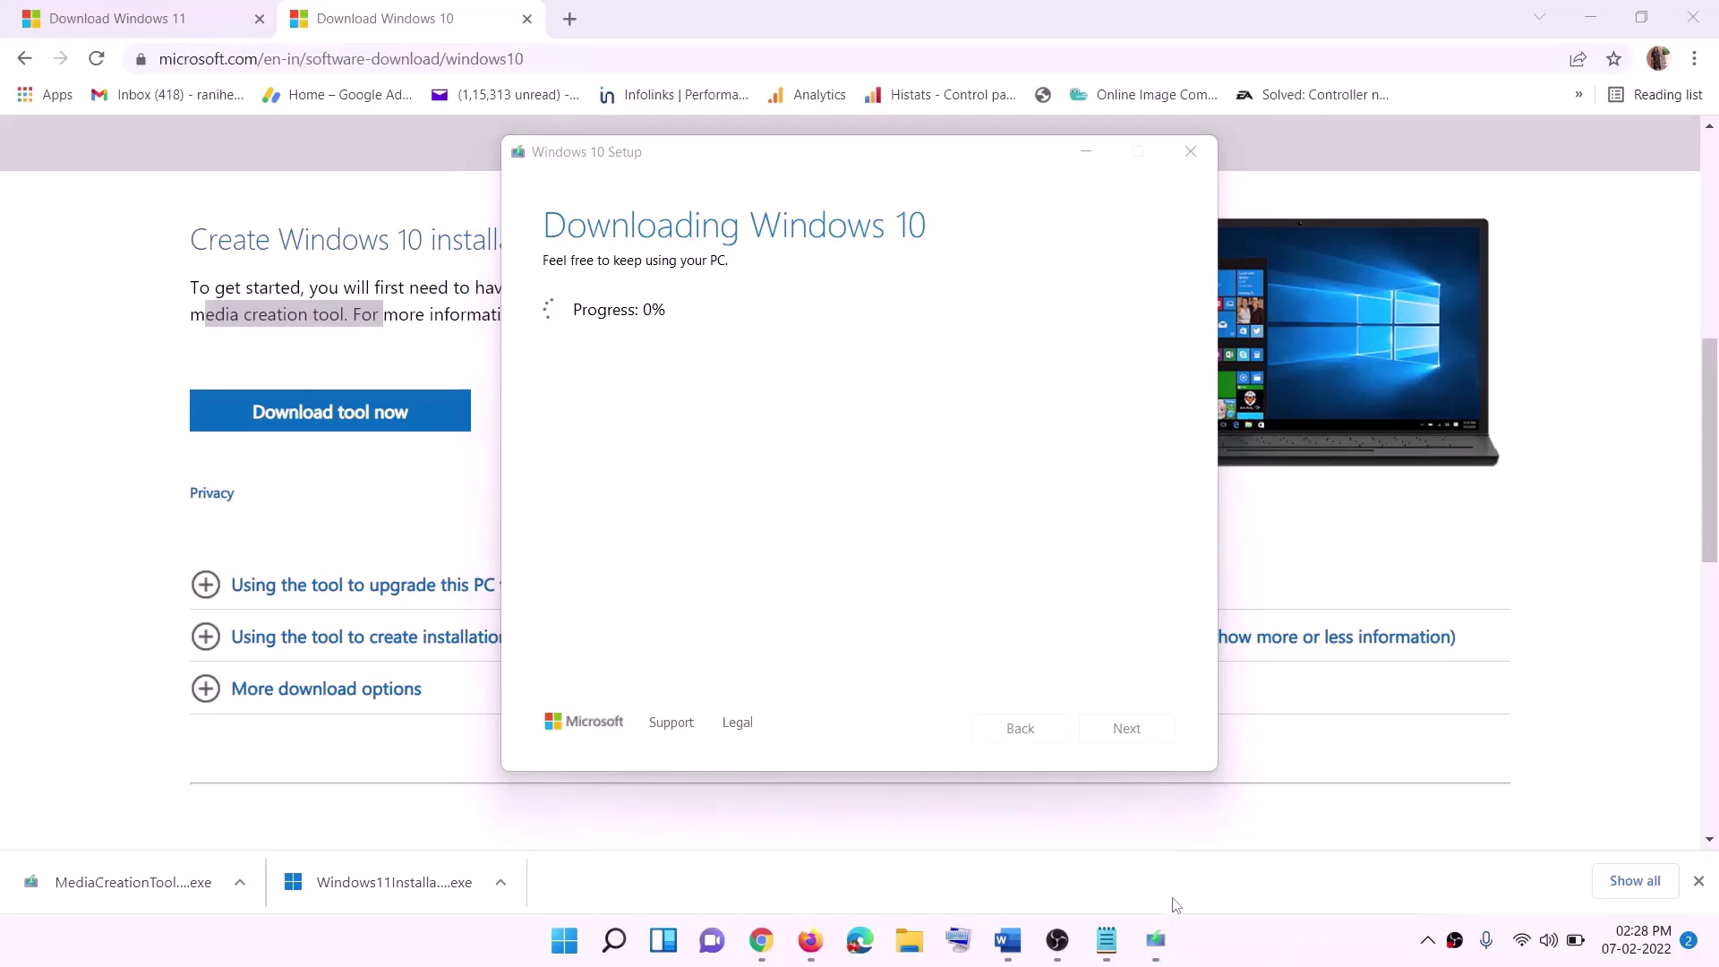
# Maximize Word and scroll through the Windows 10 Setup 'Ready to install' screenshot.
pyautogui.click(1007, 940)
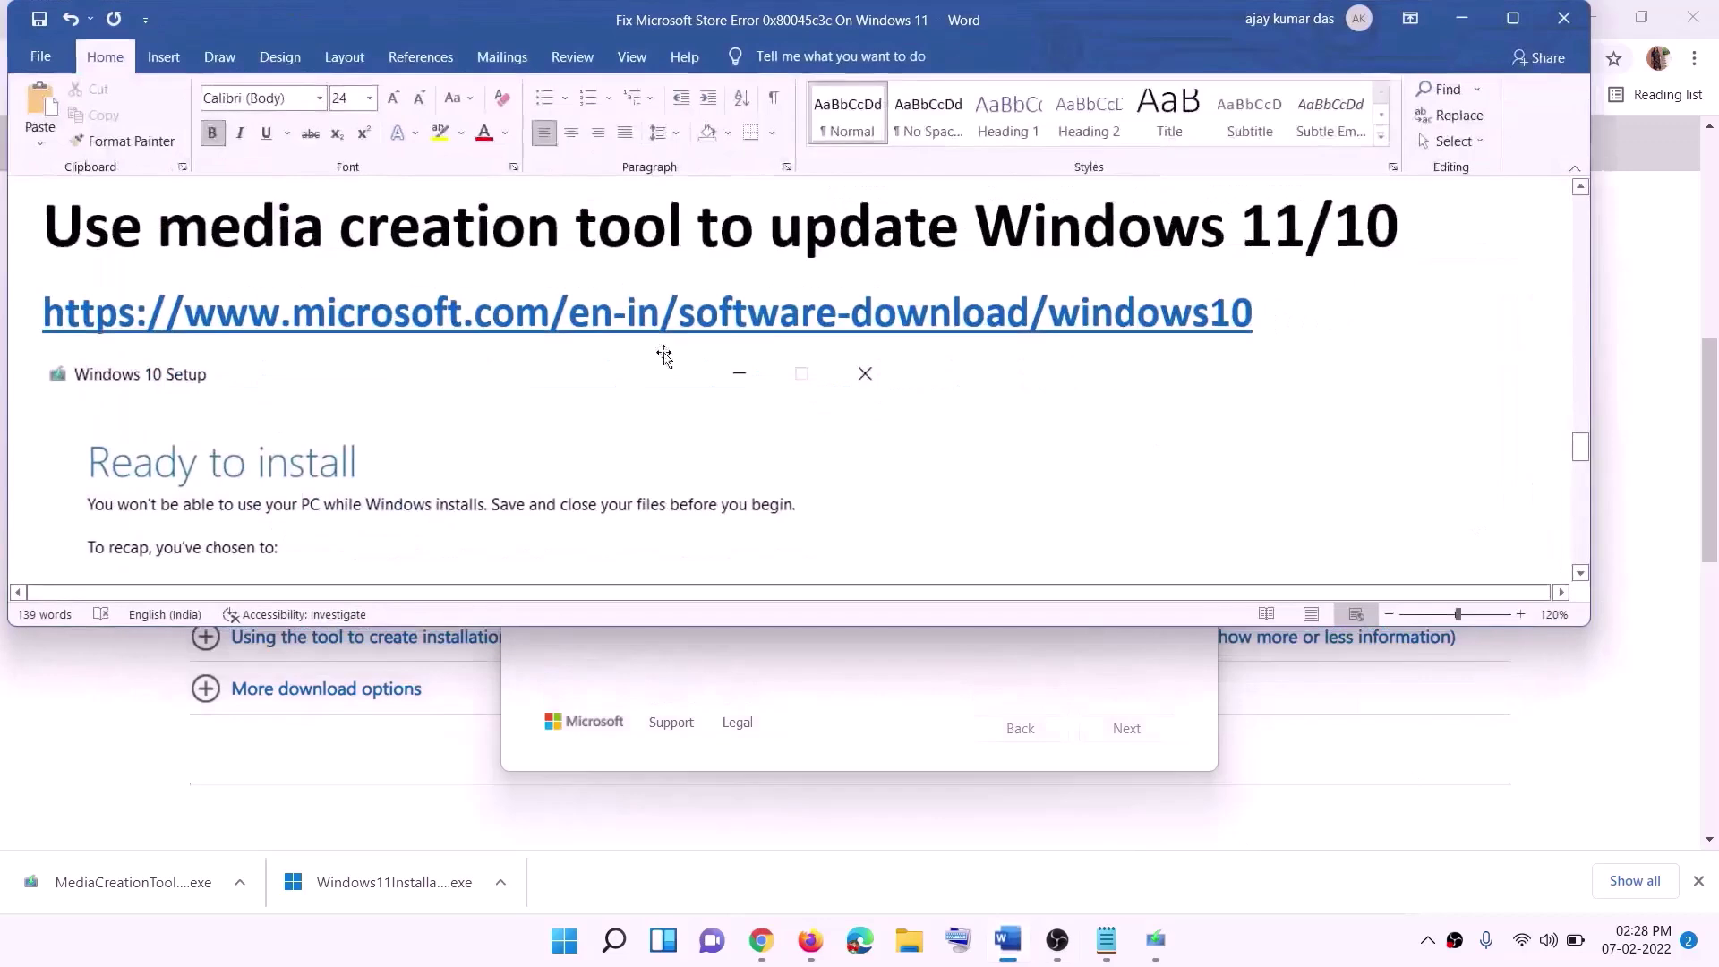
pyautogui.scroll(-1, 192, 436)
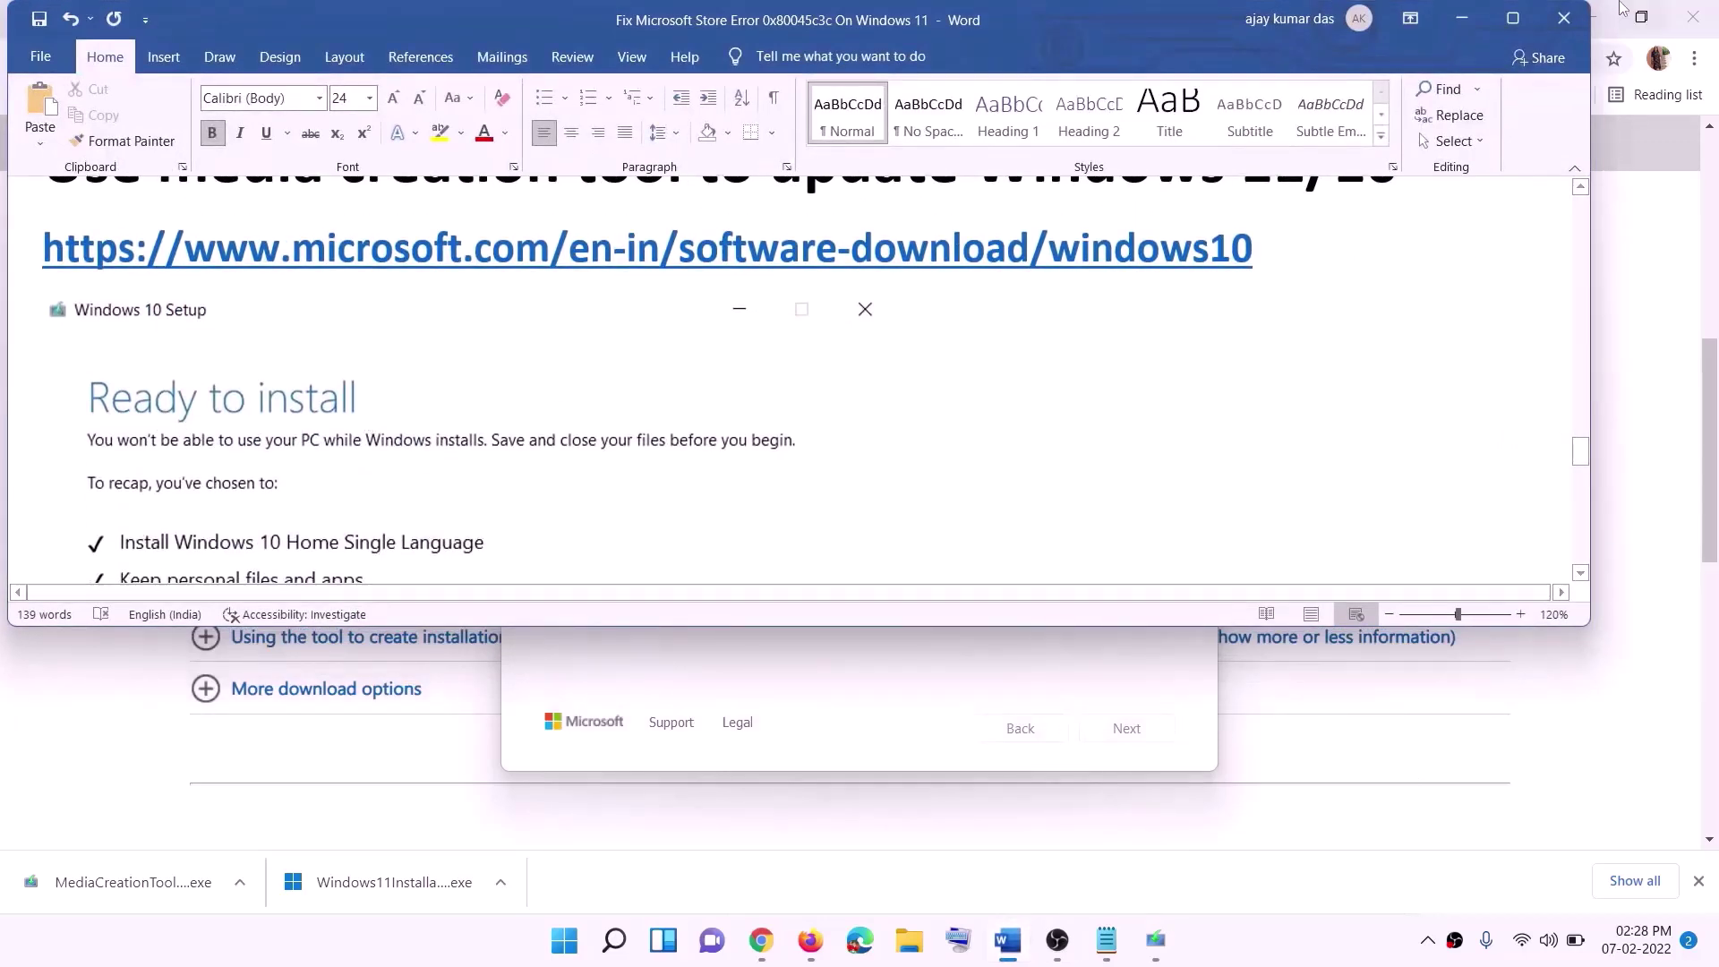
pyautogui.click(1512, 18)
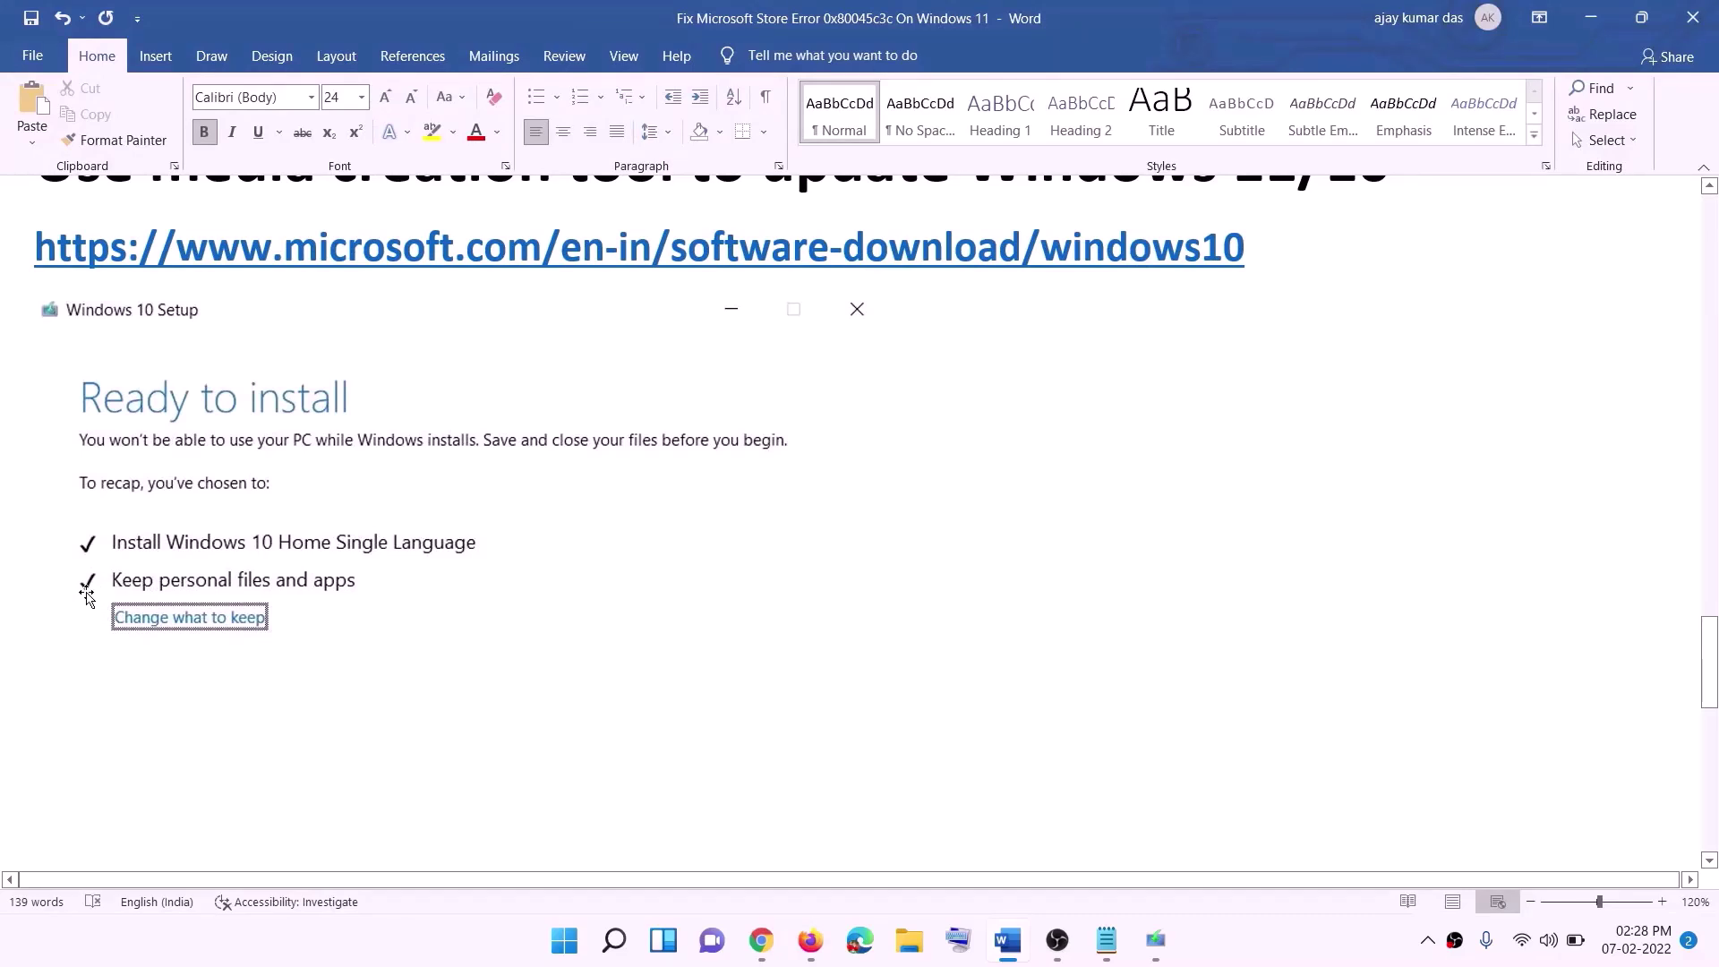
pyautogui.scroll(-1, 884, 624)
pyautogui.scroll(-1, 884, 624)
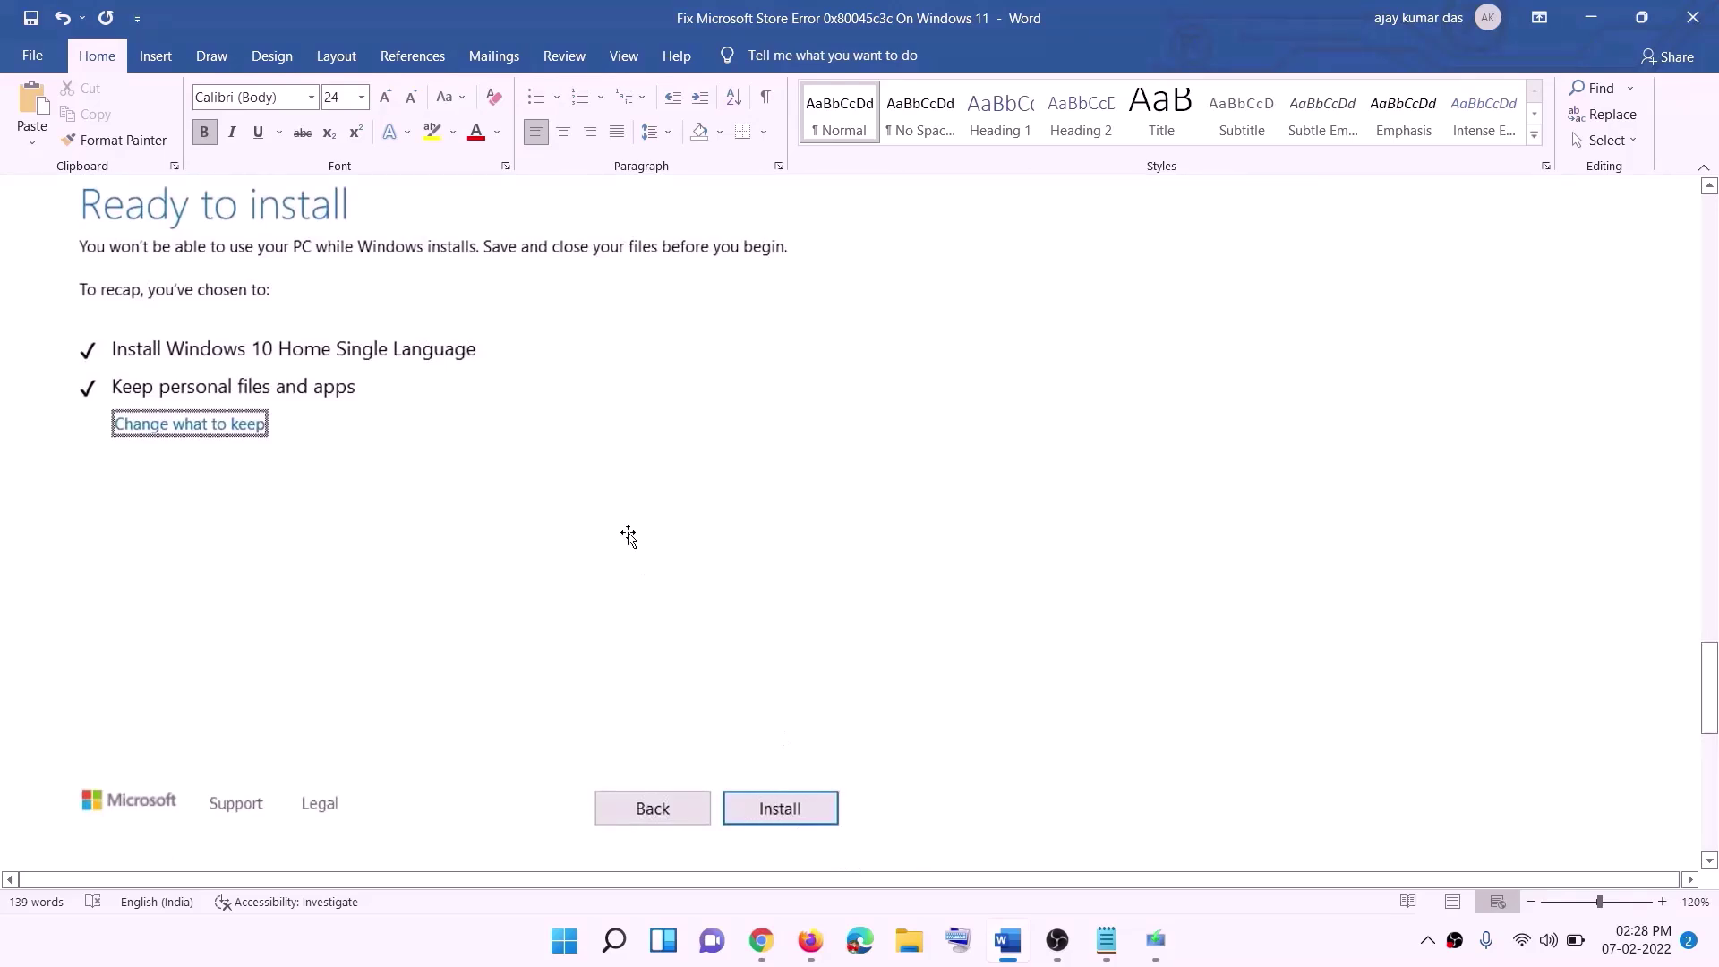
pyautogui.scroll(1, 704, 555)
pyautogui.scroll(1, 704, 555)
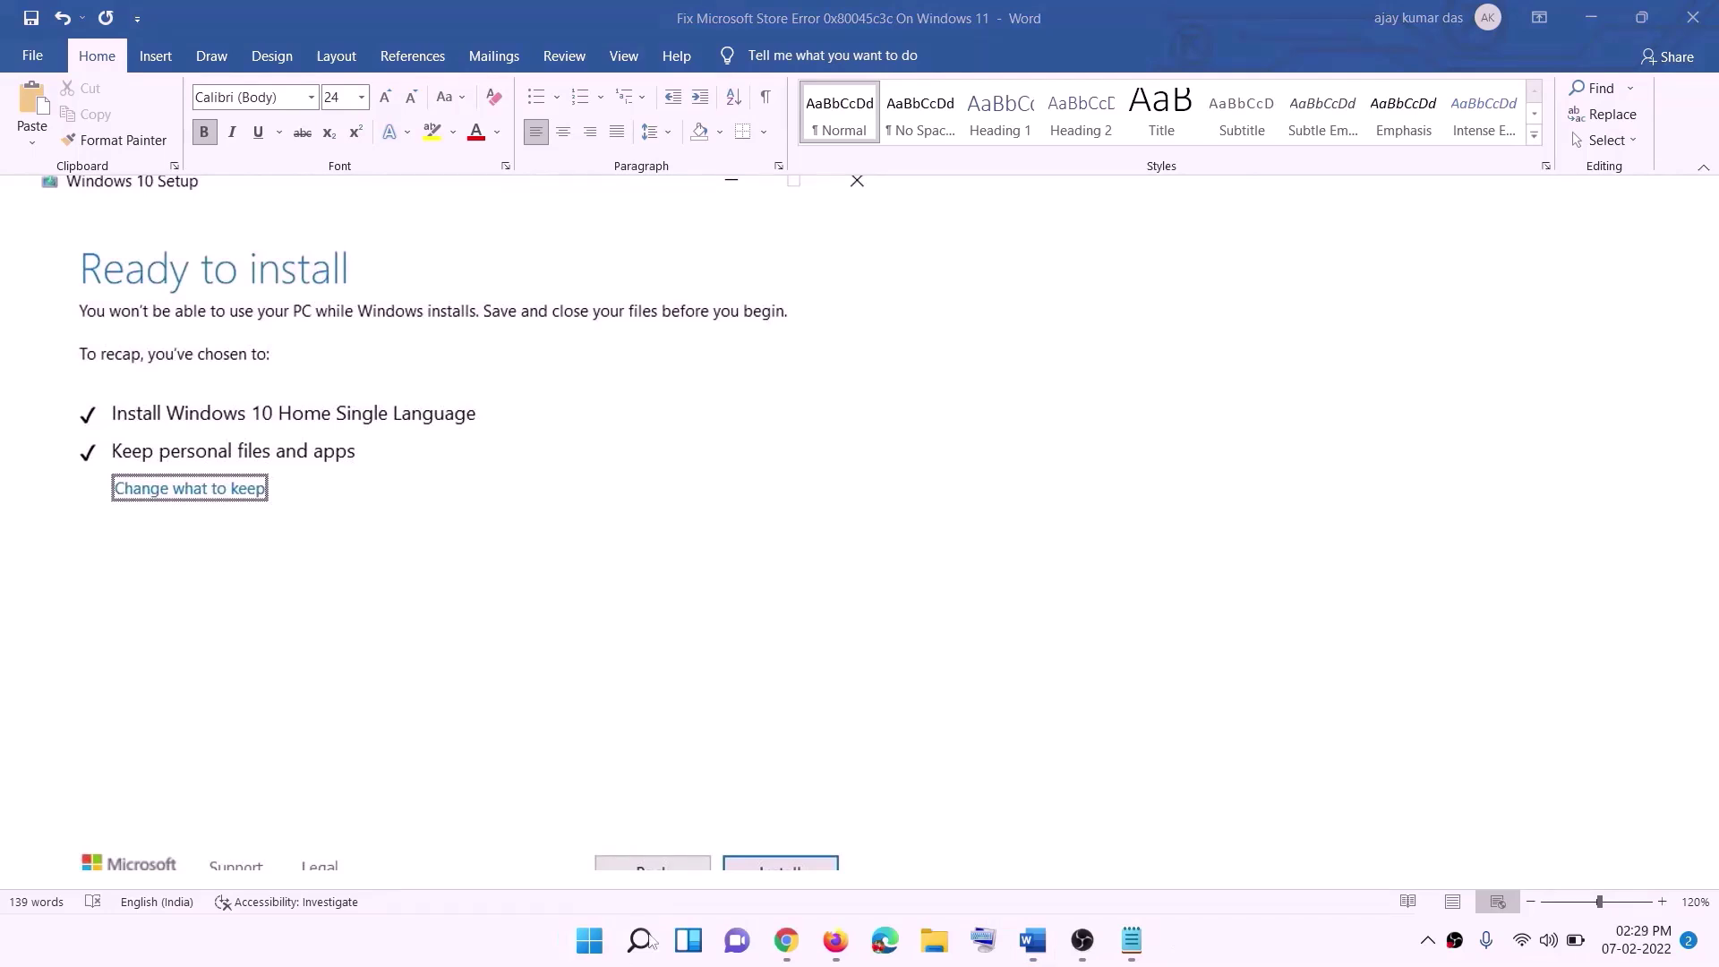
pyautogui.click(786, 940)
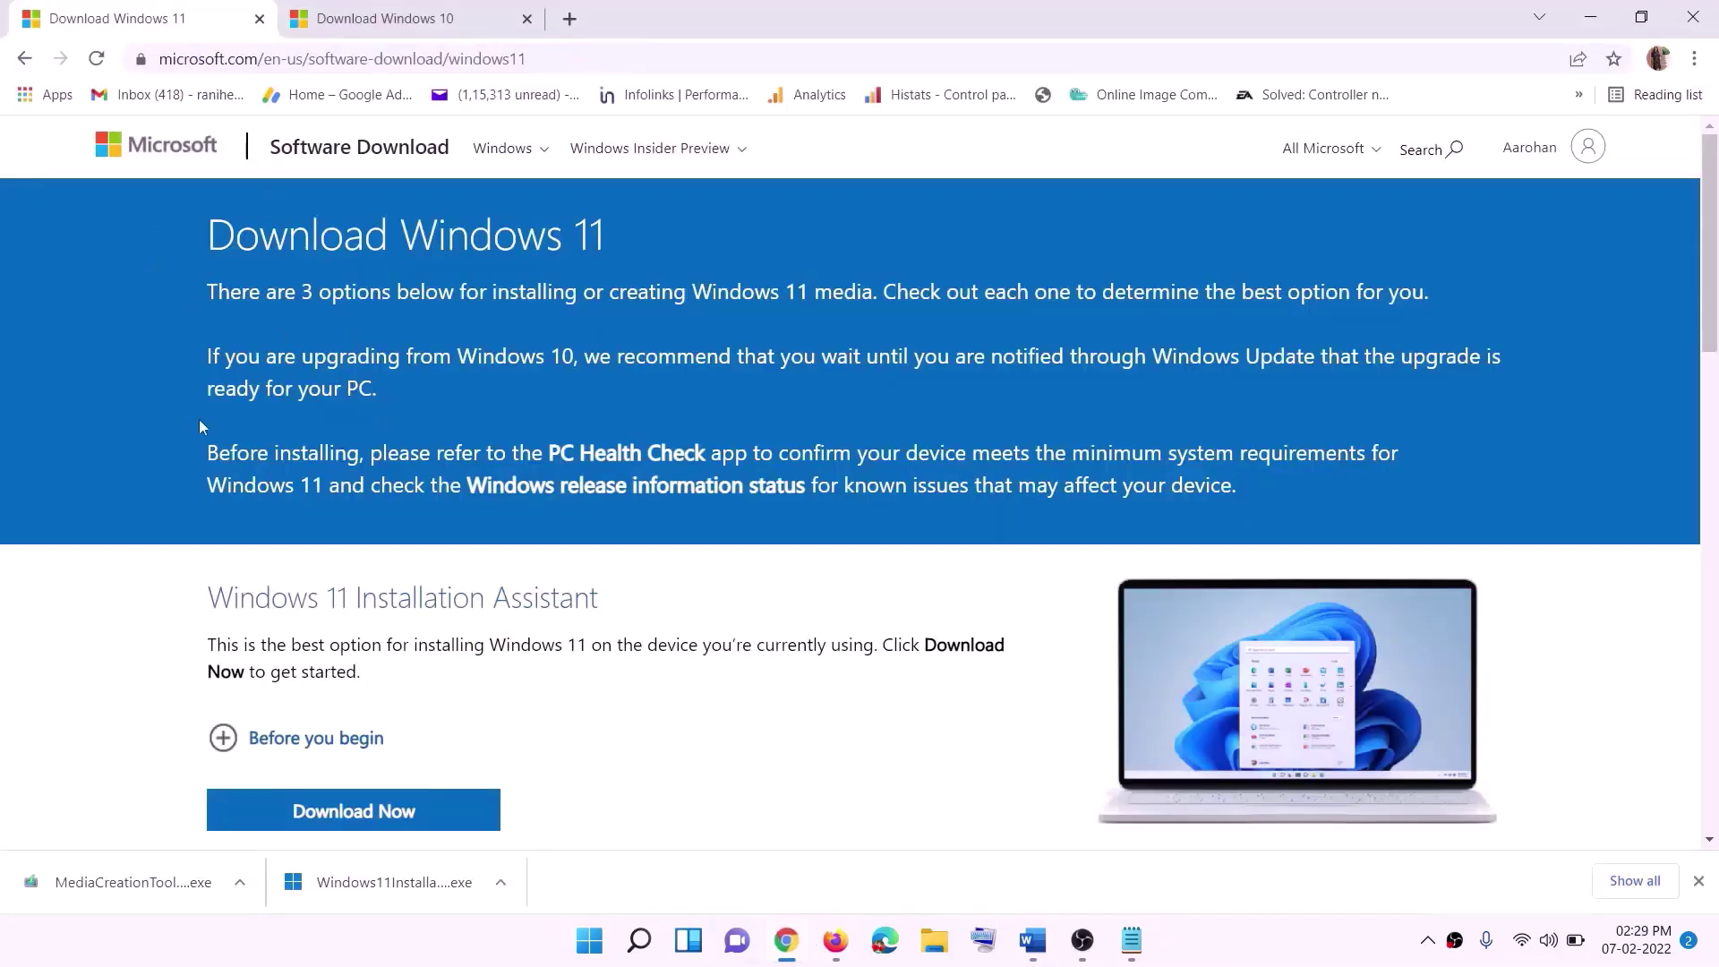
# Download and launch the Windows 11 media creation tool and accept its licence terms.
pyautogui.scroll(-5, 268, 484)
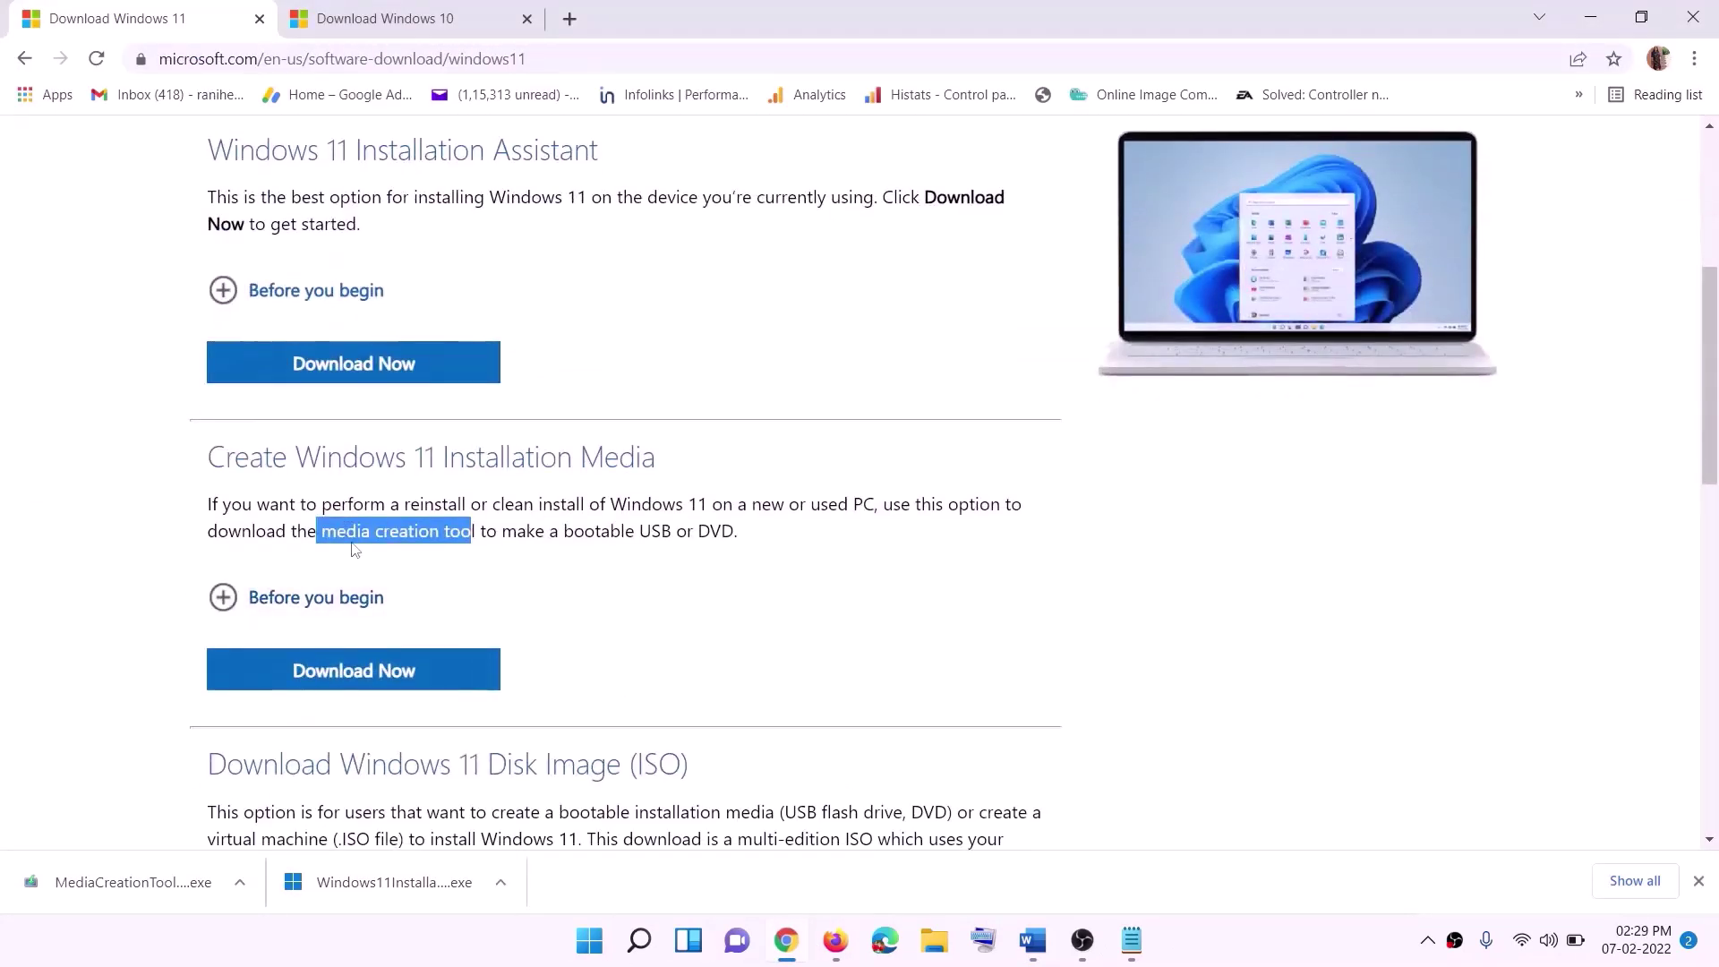
pyautogui.moveTo(322, 531); pyautogui.dragTo(497, 531)
pyautogui.click(340, 681)
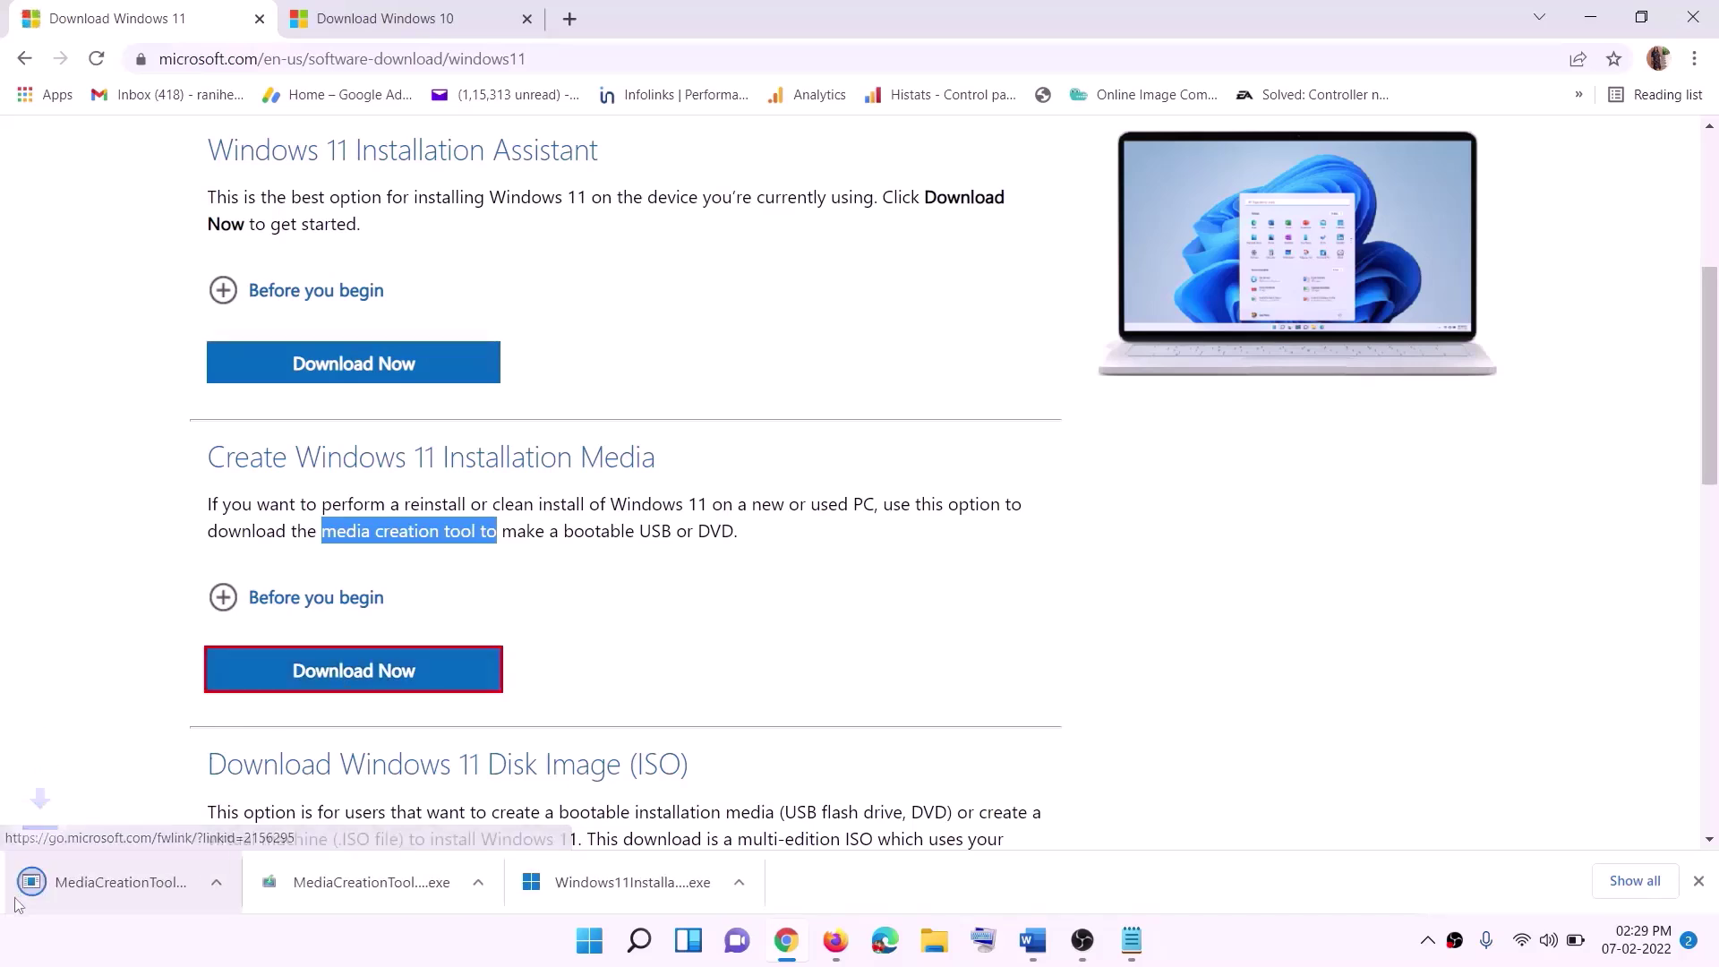
pyautogui.click(116, 888)
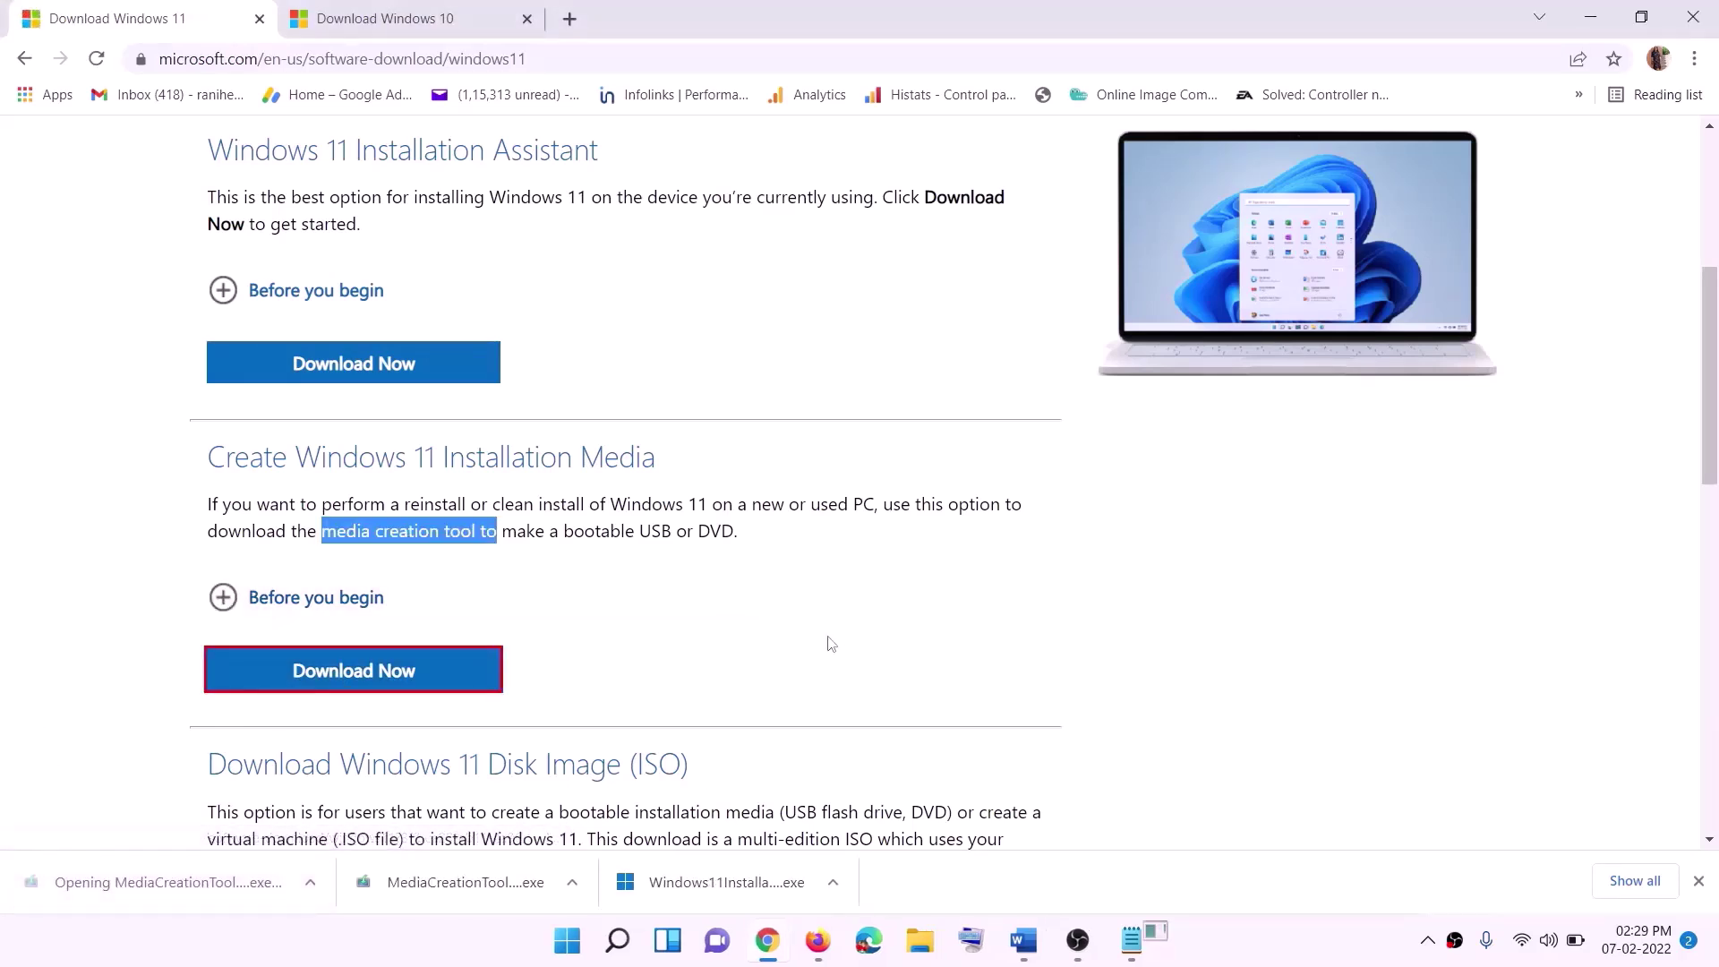
pyautogui.click(758, 657)
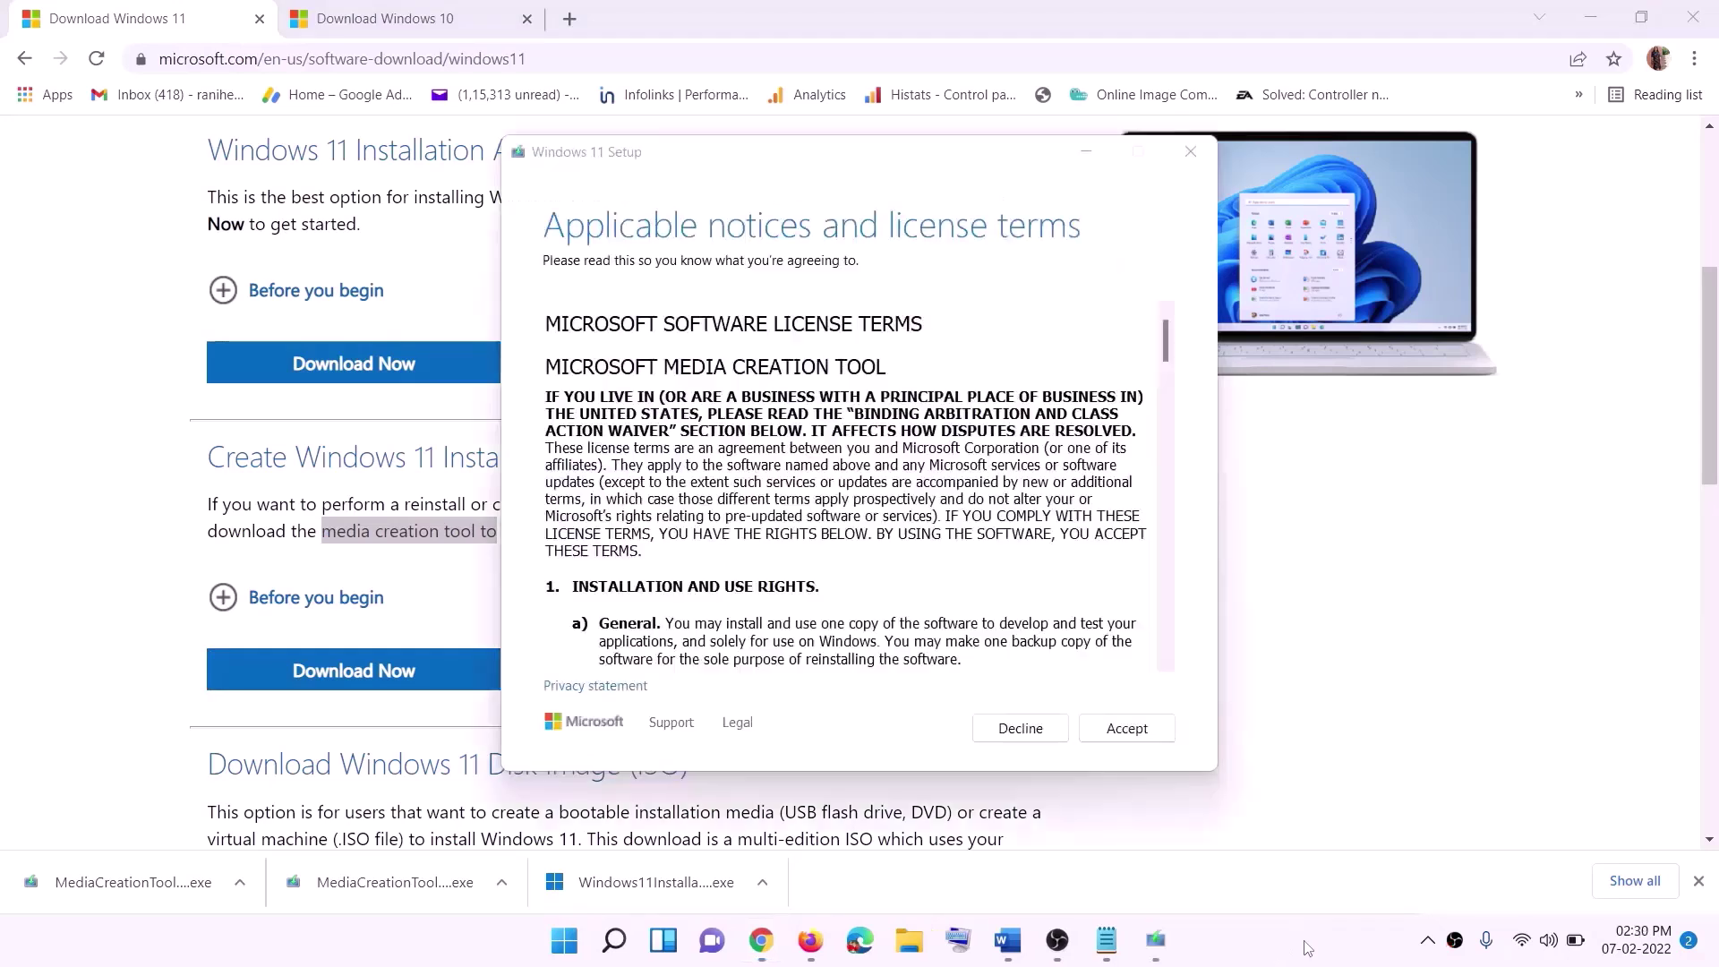
pyautogui.click(1126, 728)
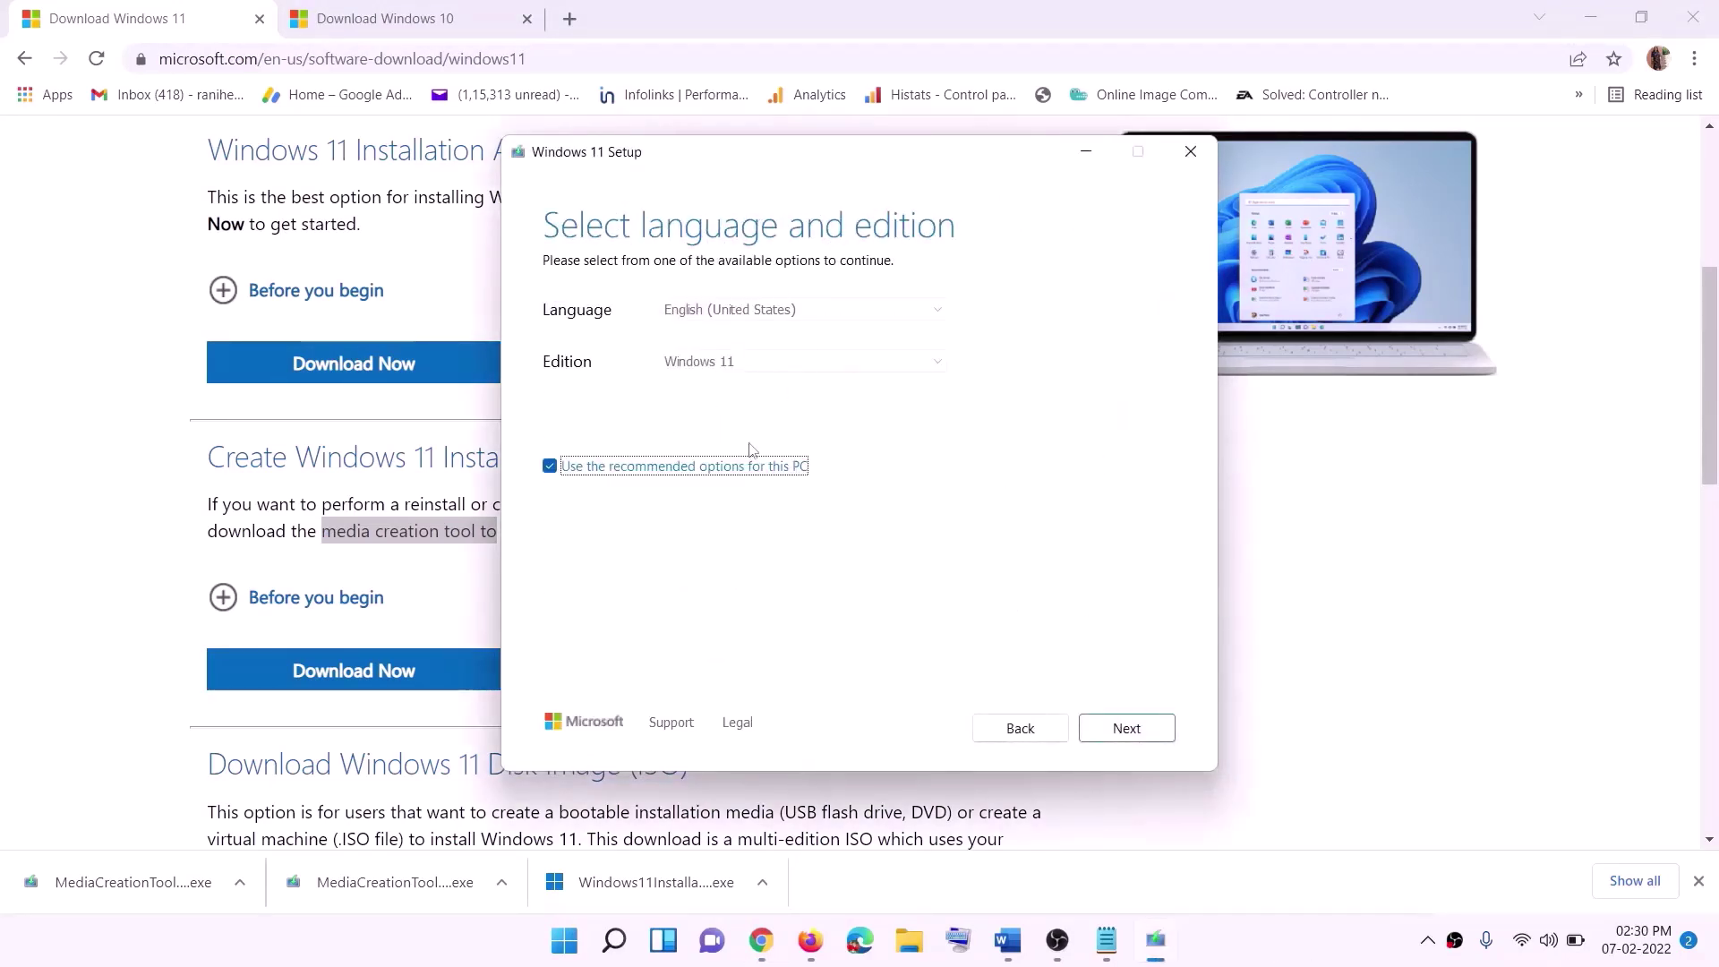
pyautogui.click(1115, 729)
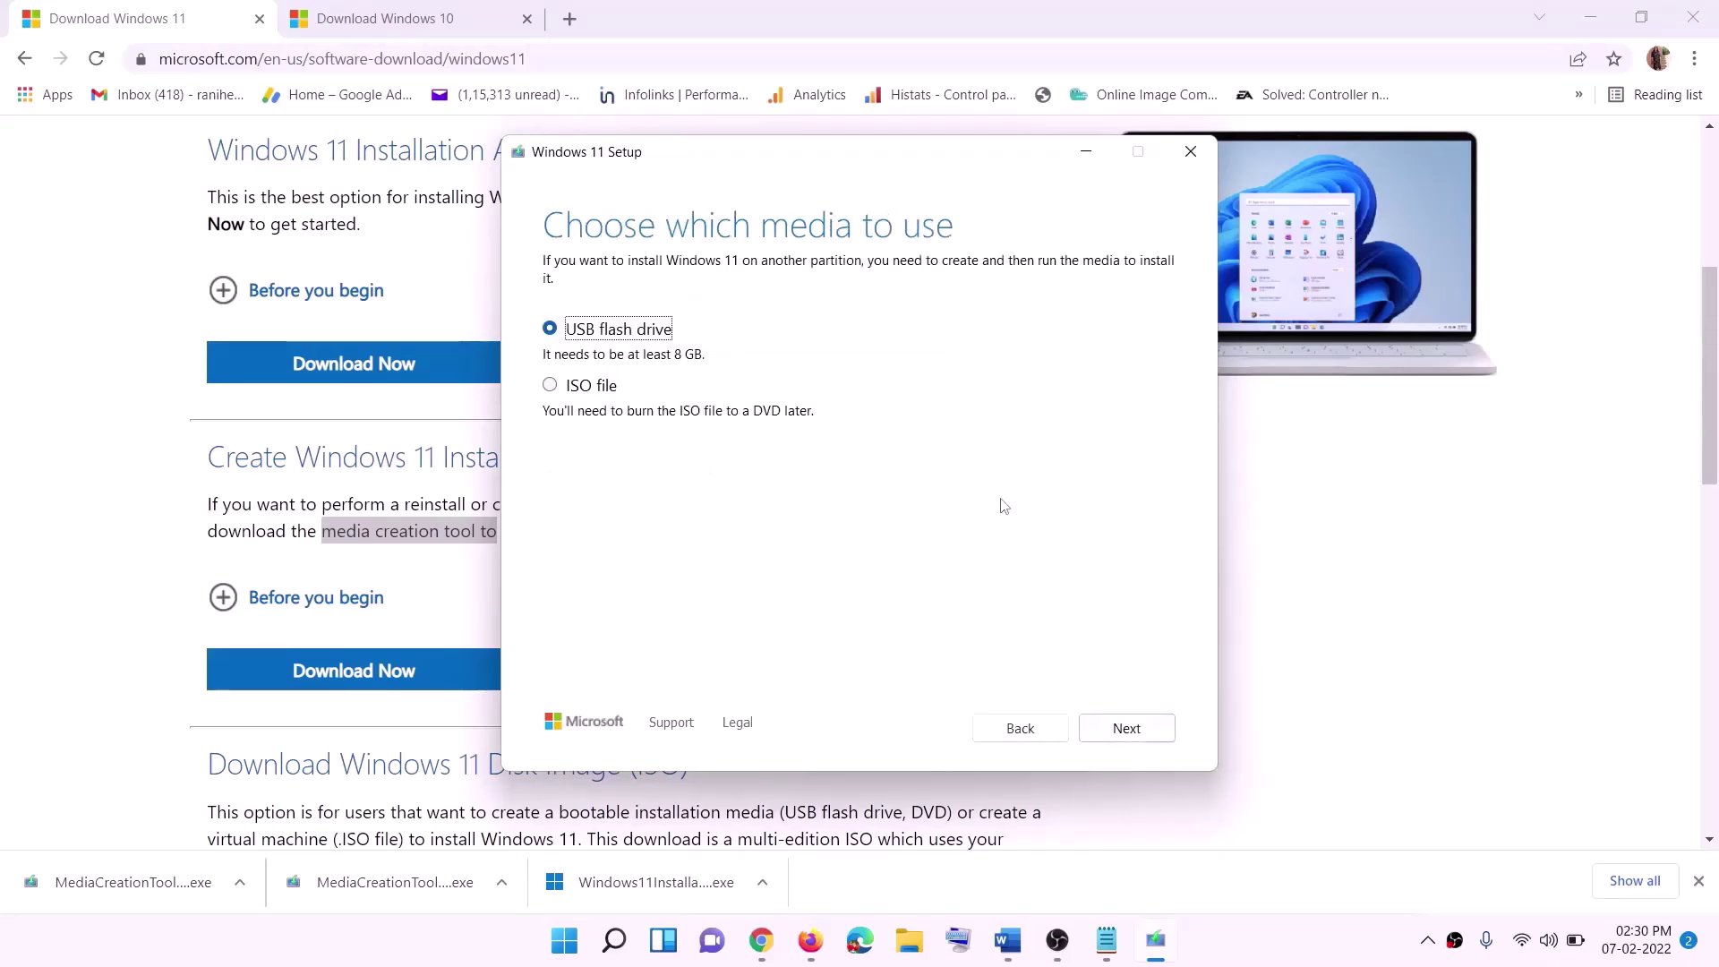
# Choose ISO file as the media and save the Windows ISO to the Desktop.
pyautogui.click(573, 385)
pyautogui.click(1133, 728)
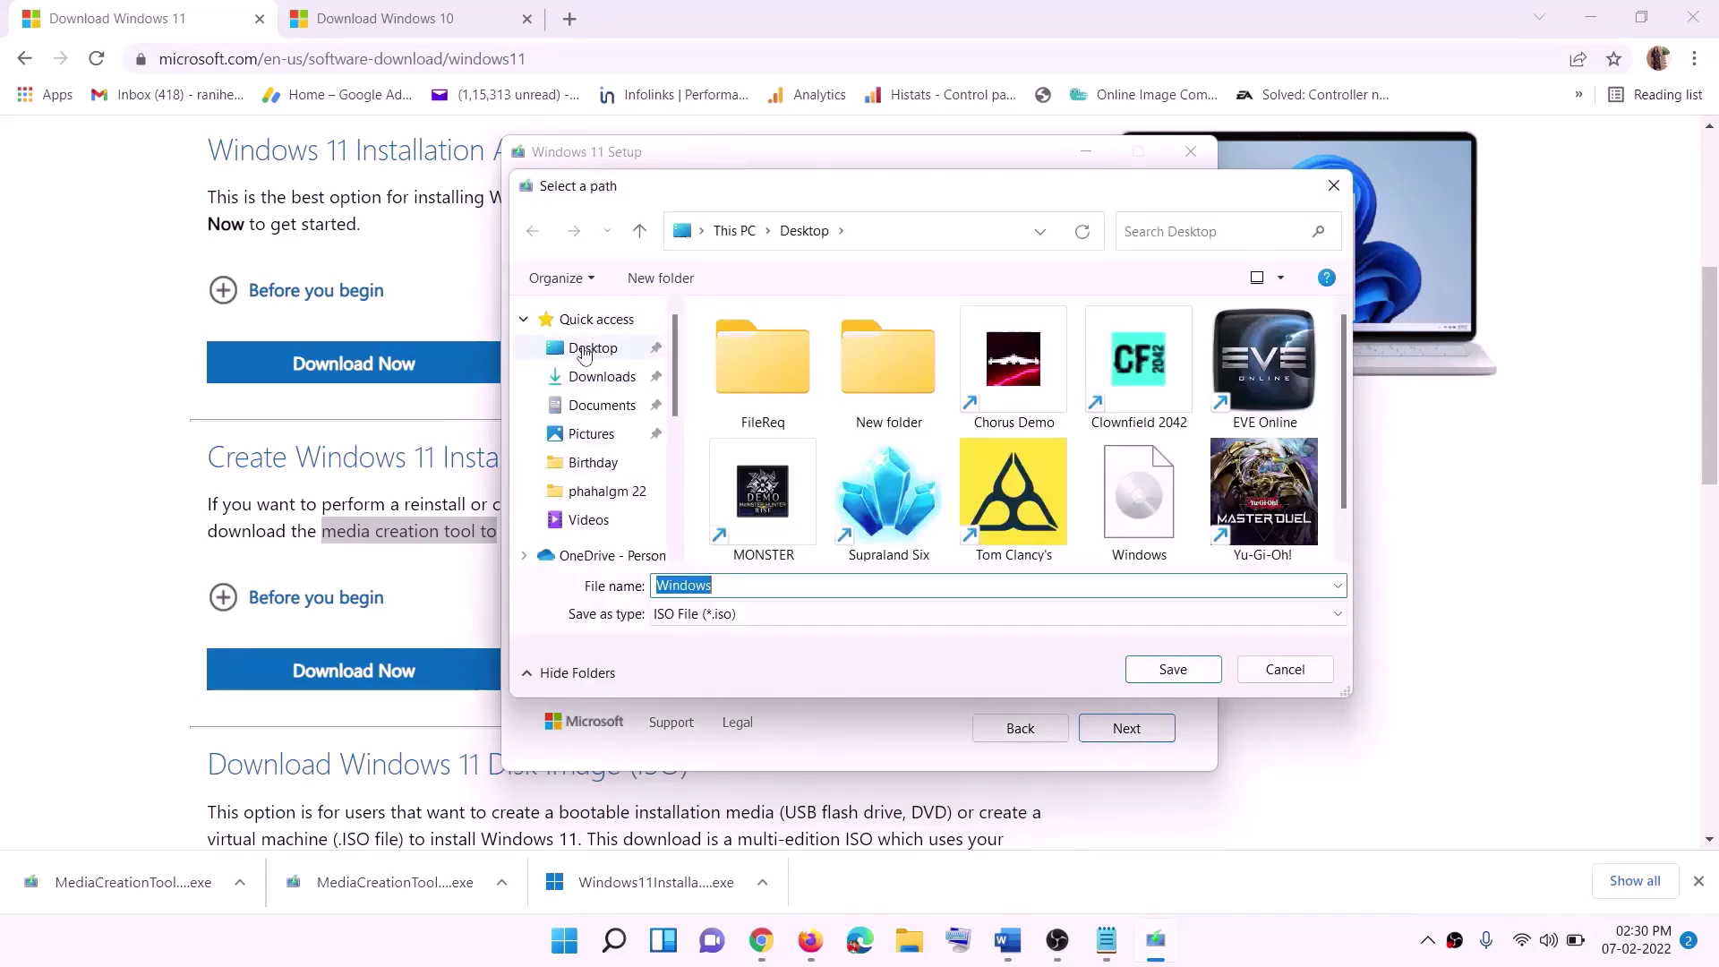
pyautogui.click(641, 353)
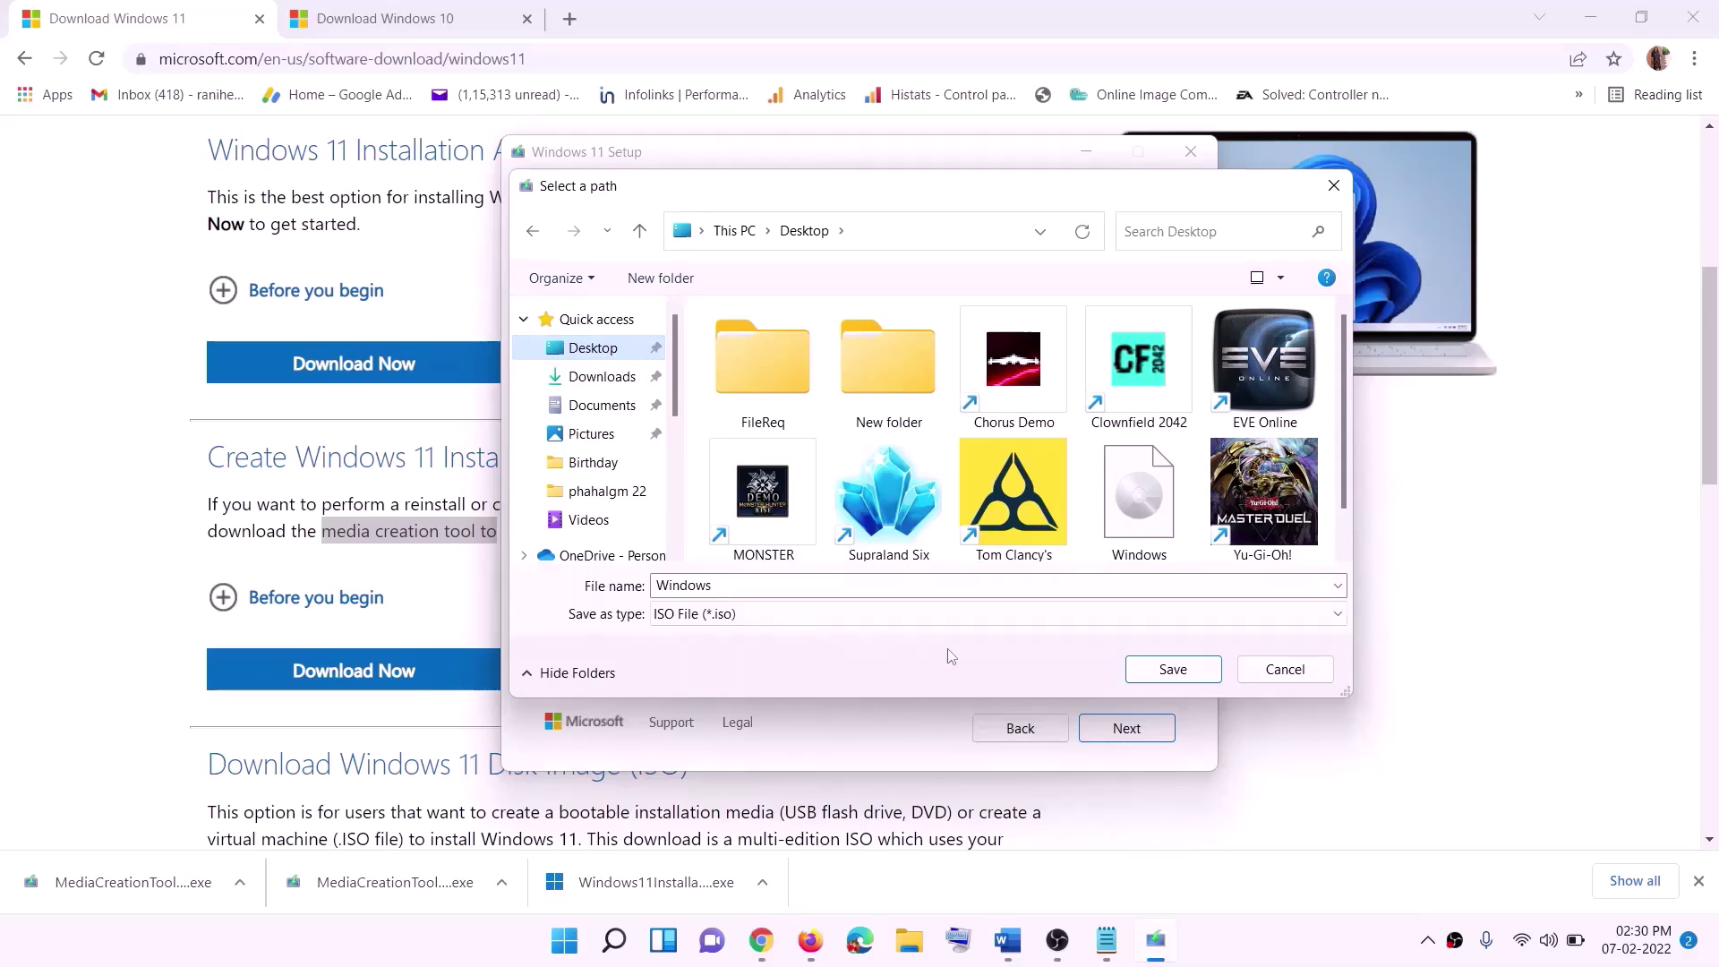
pyautogui.click(1177, 673)
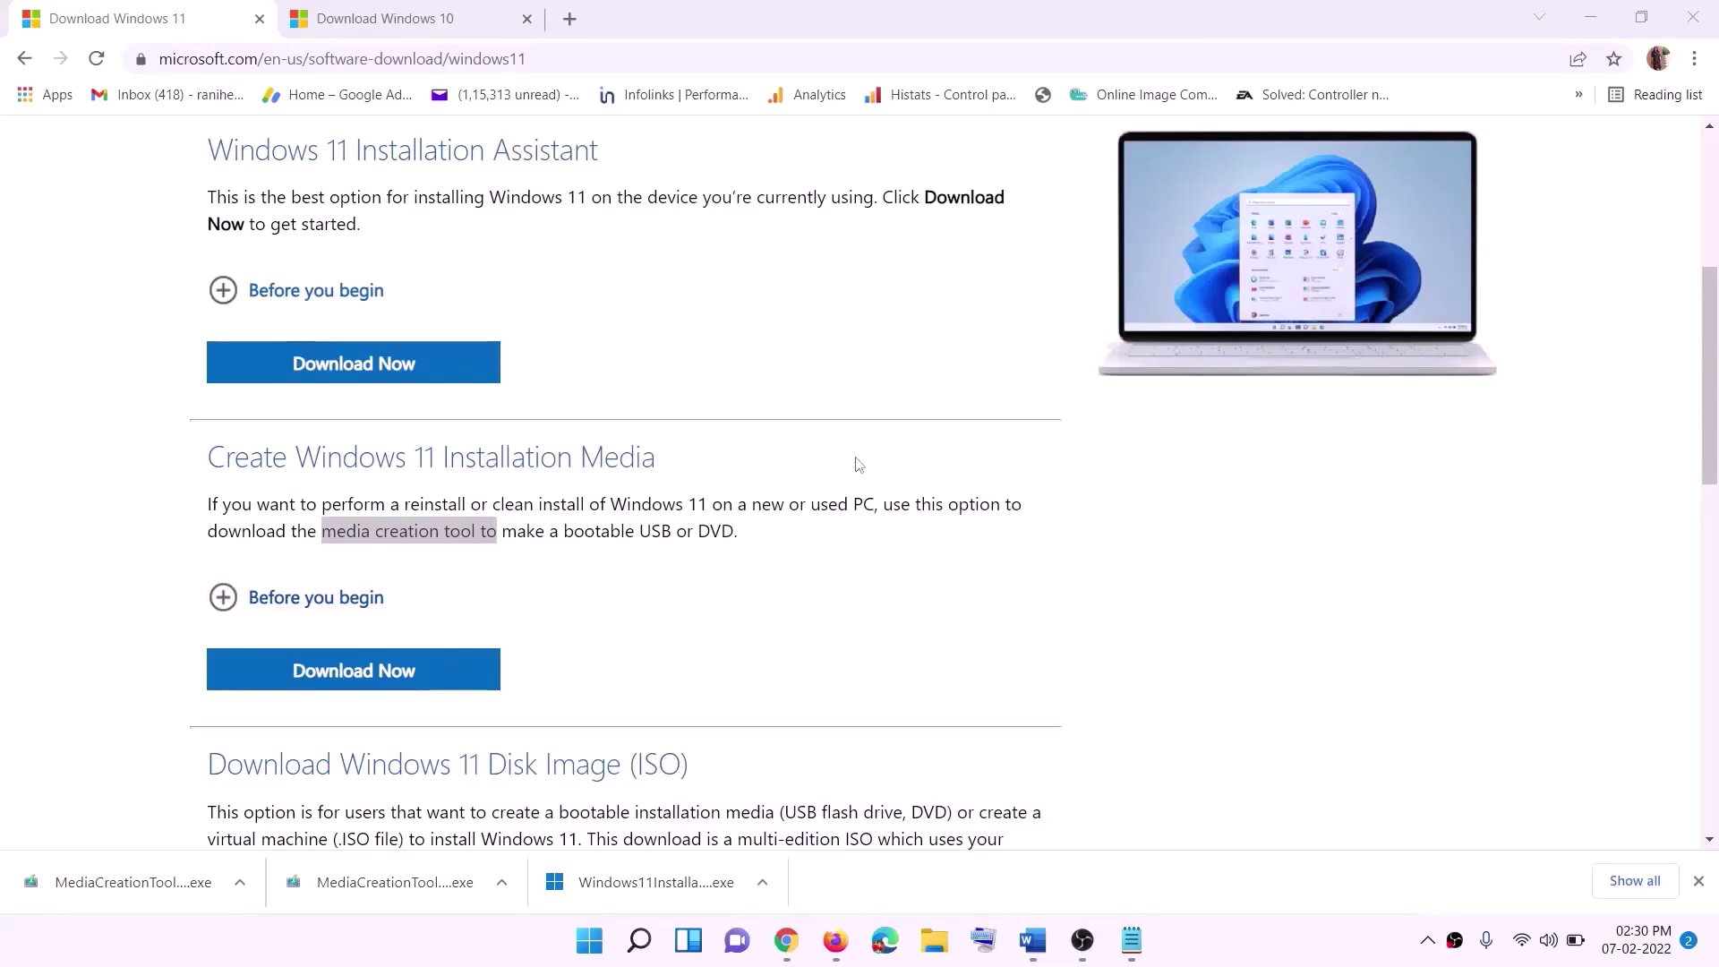
pyautogui.press('super+d')
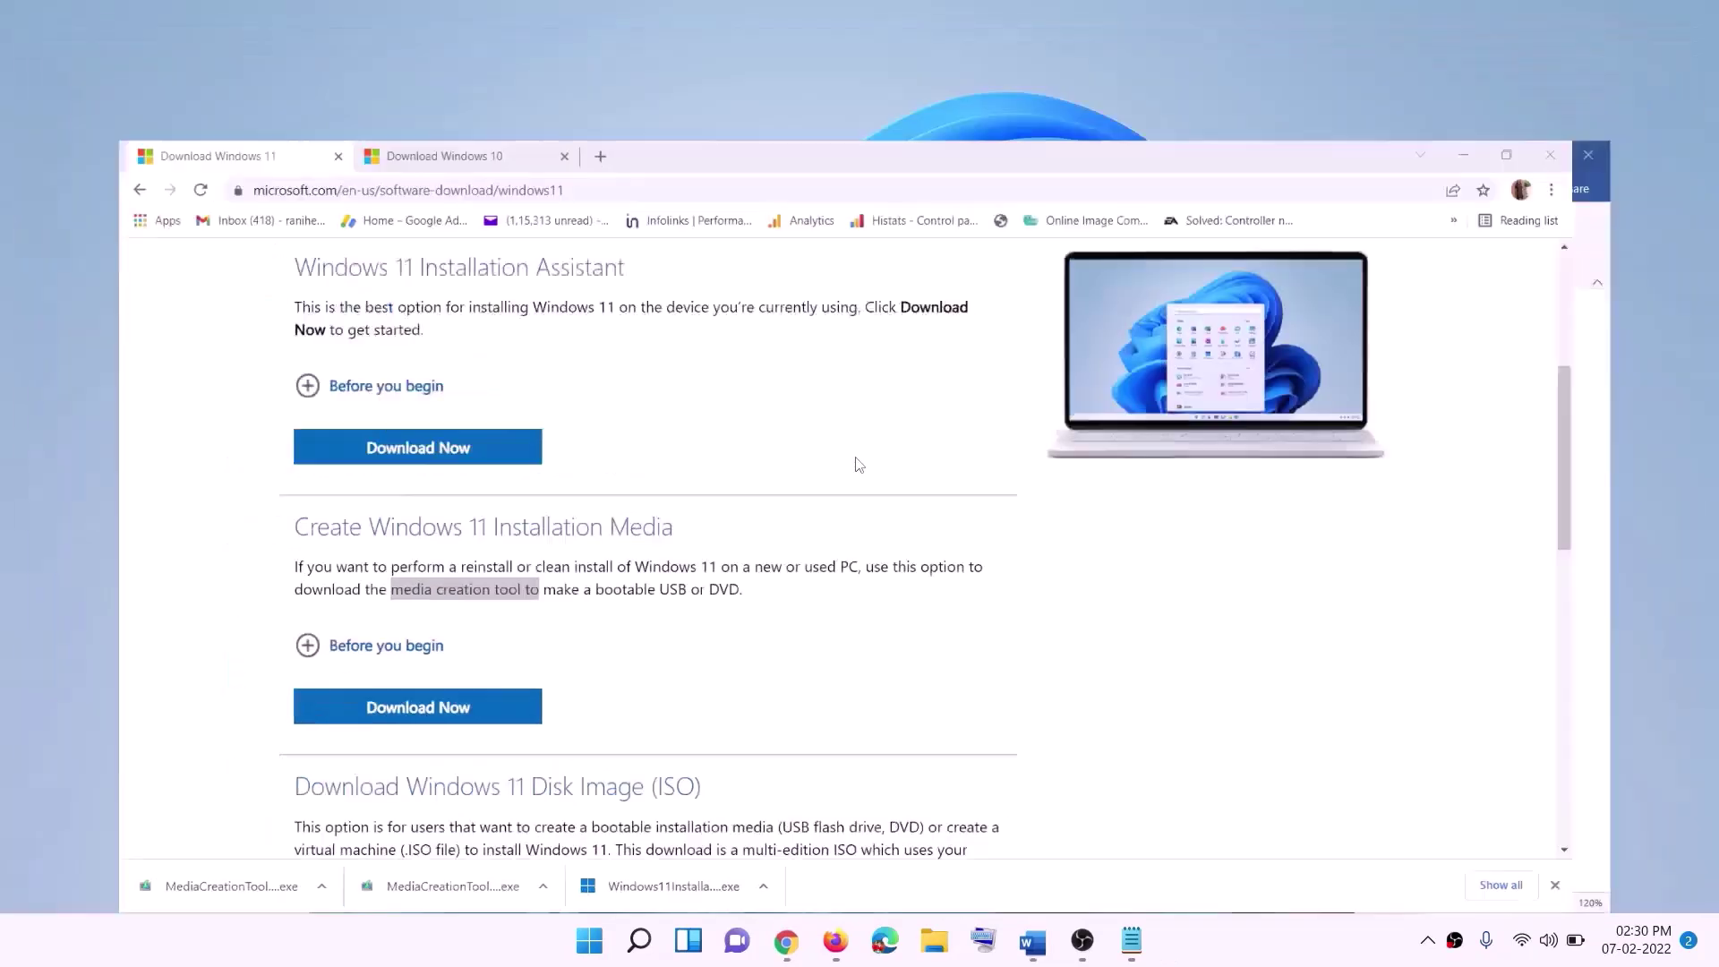
# Mount the Windows ISO from the Desktop and run setup from drive F:, allowing changes.
pyautogui.moveTo(421, 52); pyautogui.dragTo(682, 520)
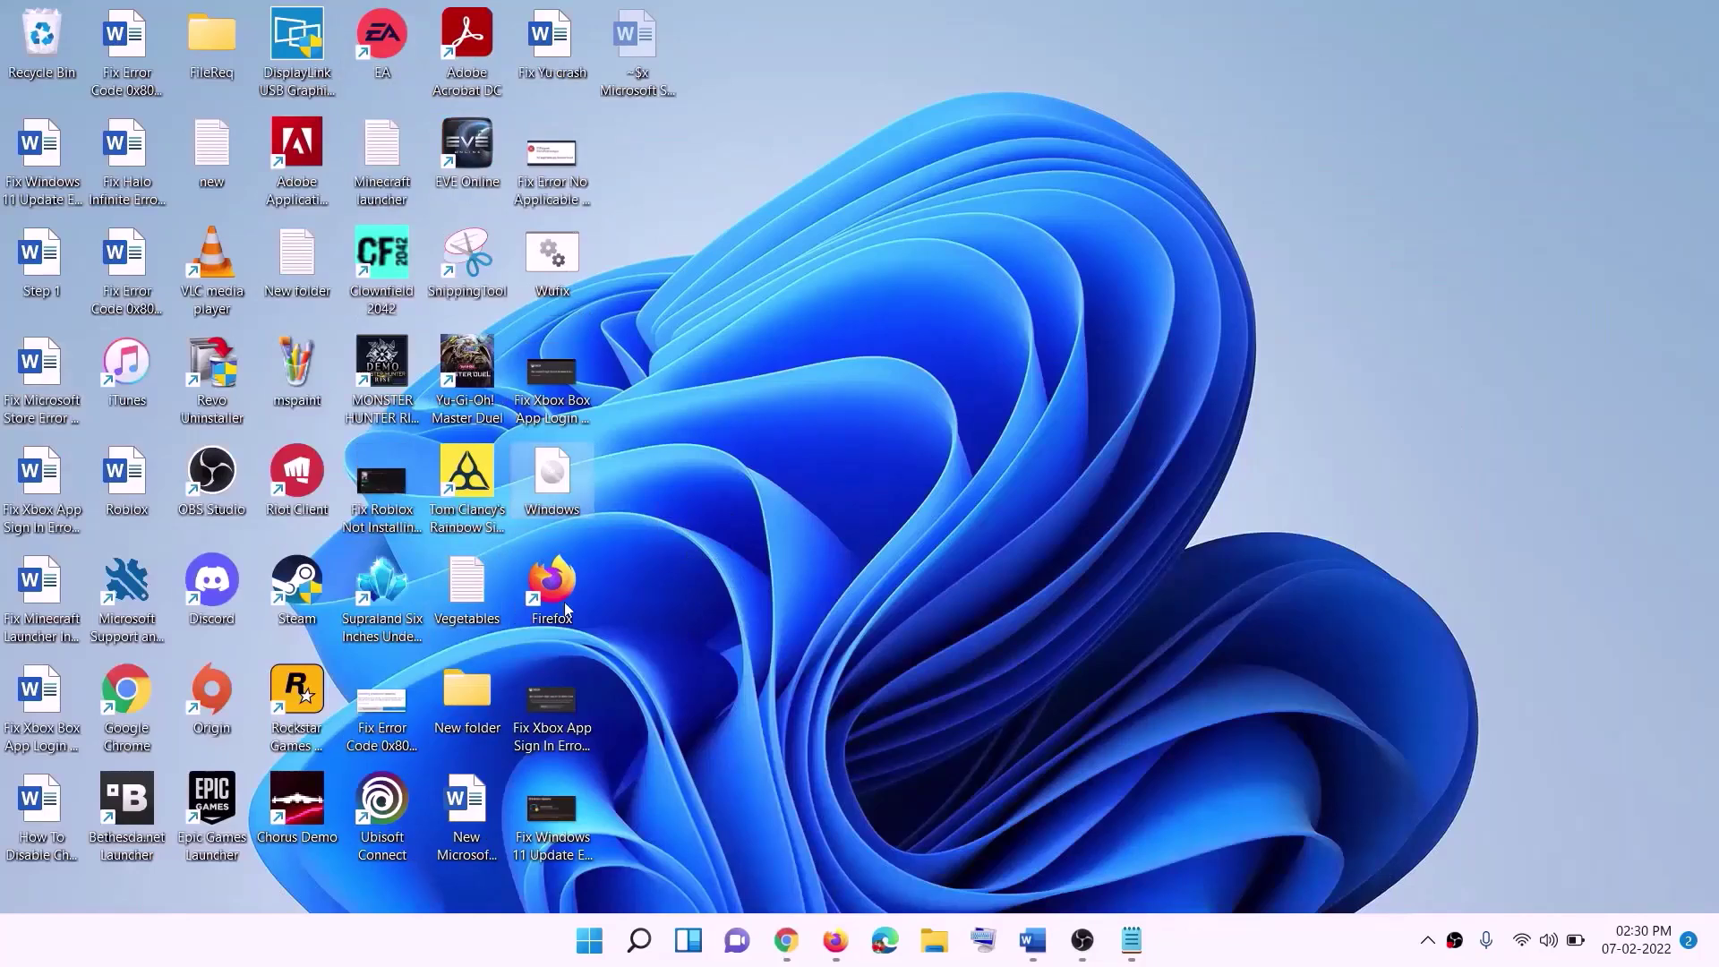
pyautogui.doubleClick(558, 490)
pyautogui.click(544, 624)
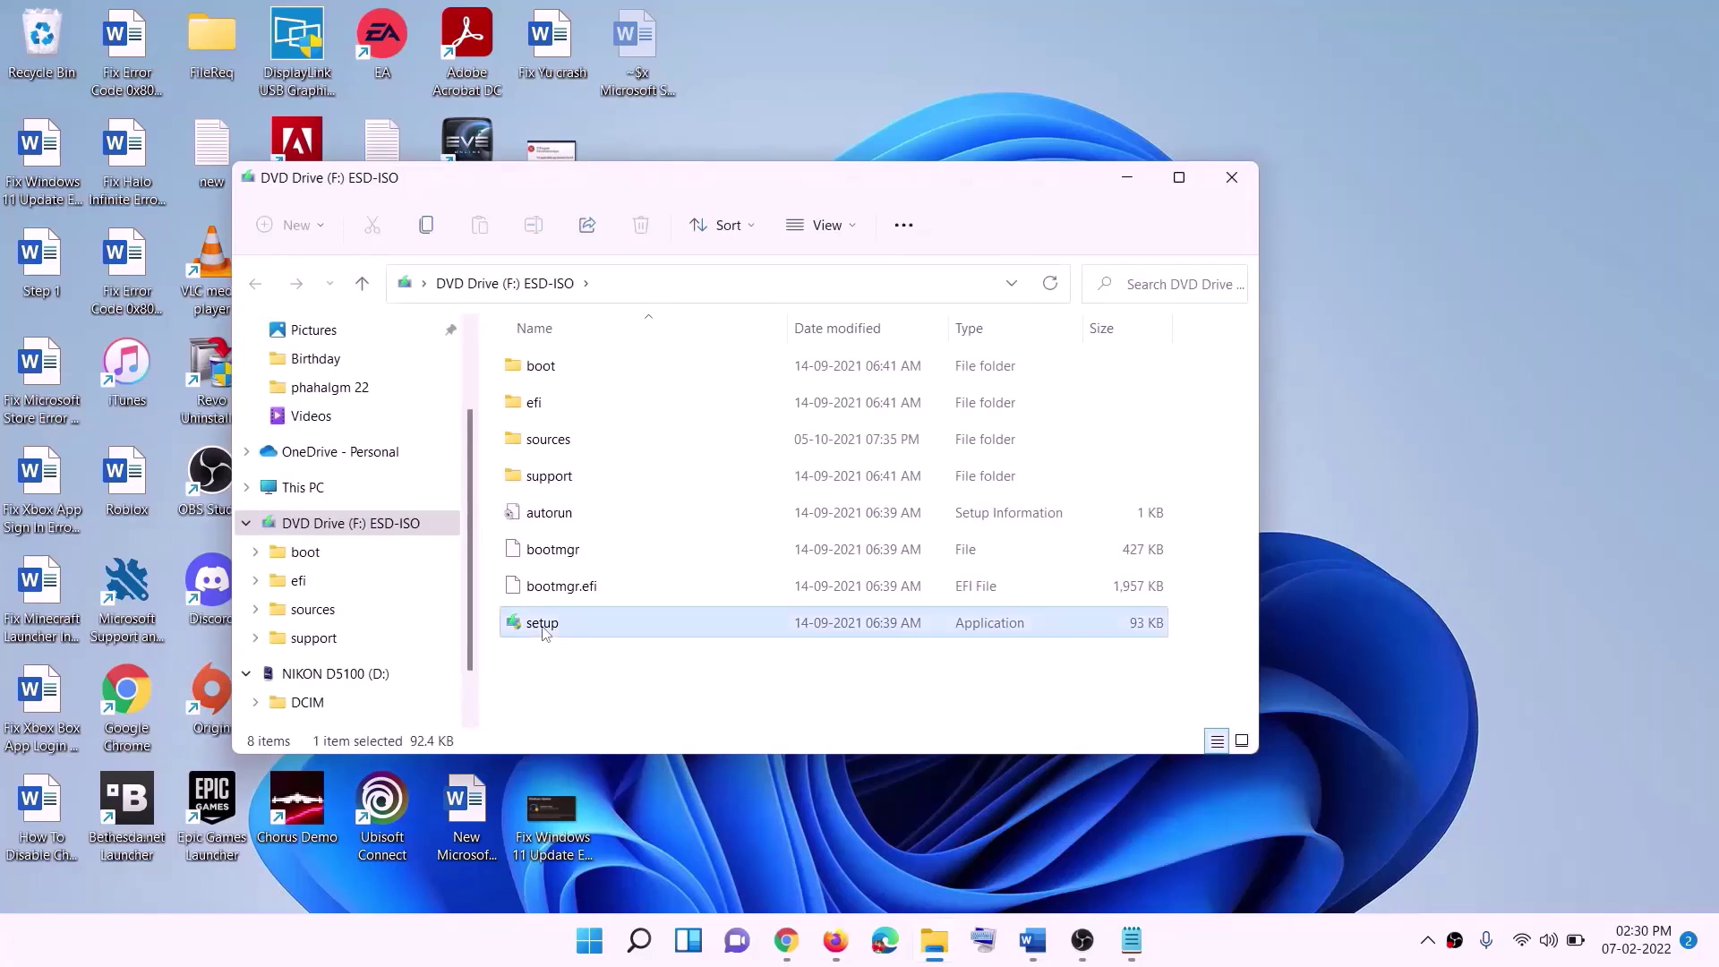
pyautogui.doubleClick(587, 626)
pyautogui.click(737, 703)
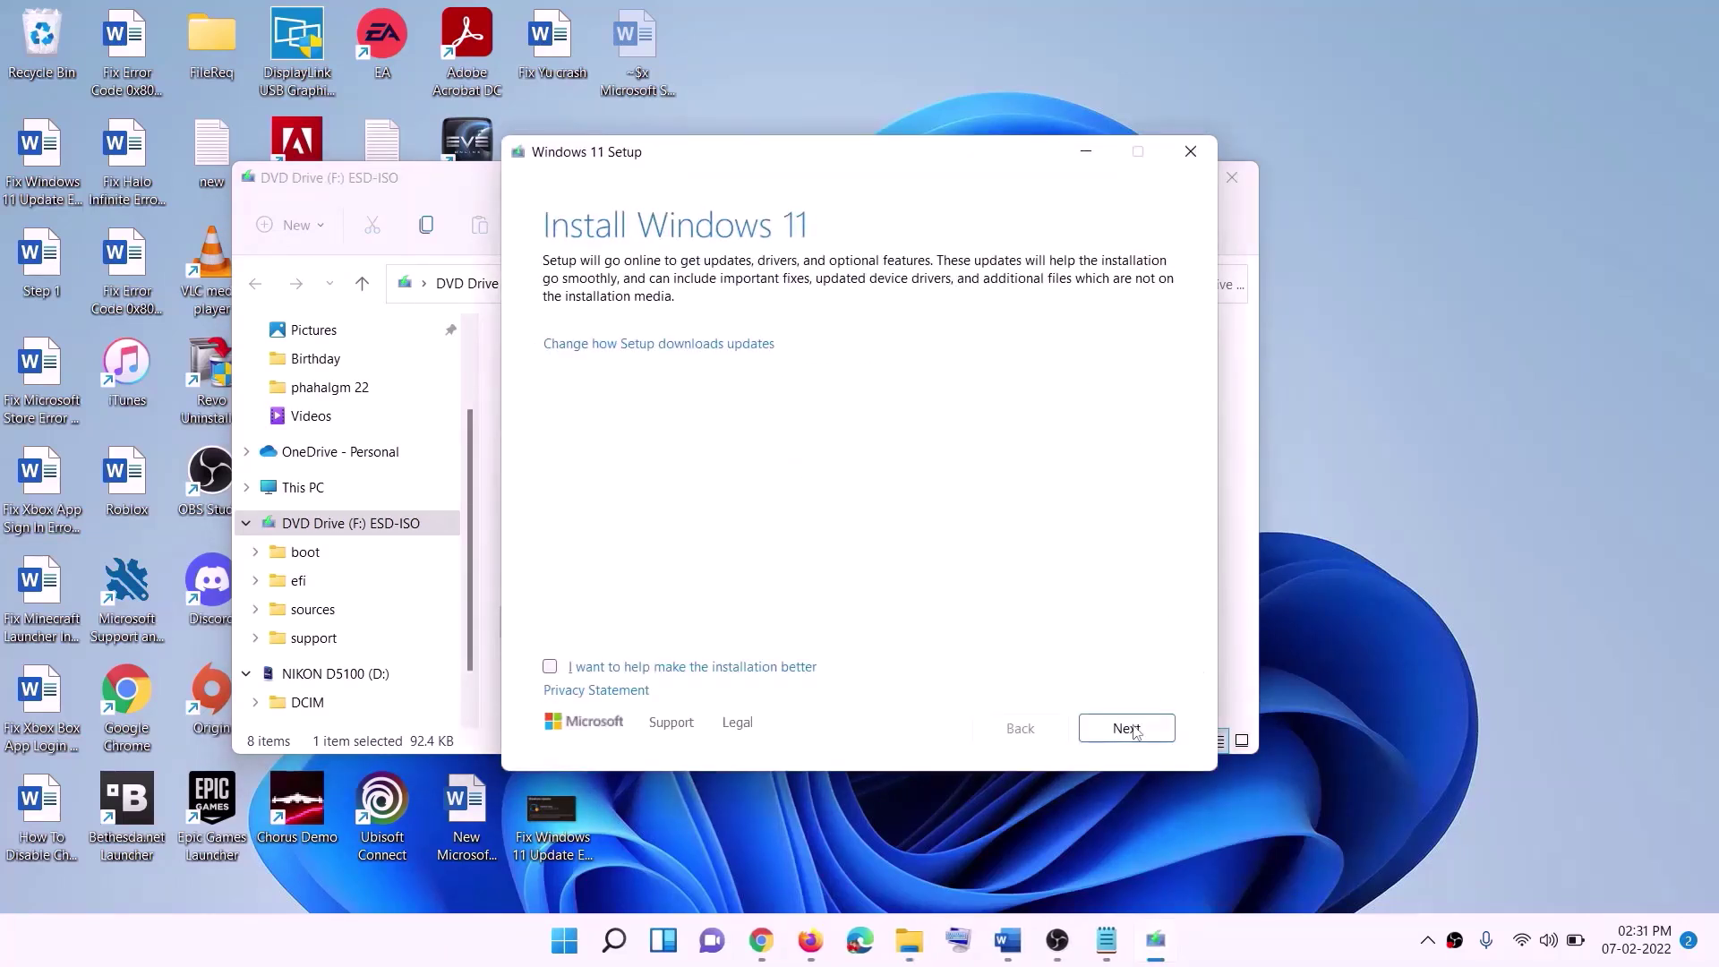
pyautogui.click(1127, 729)
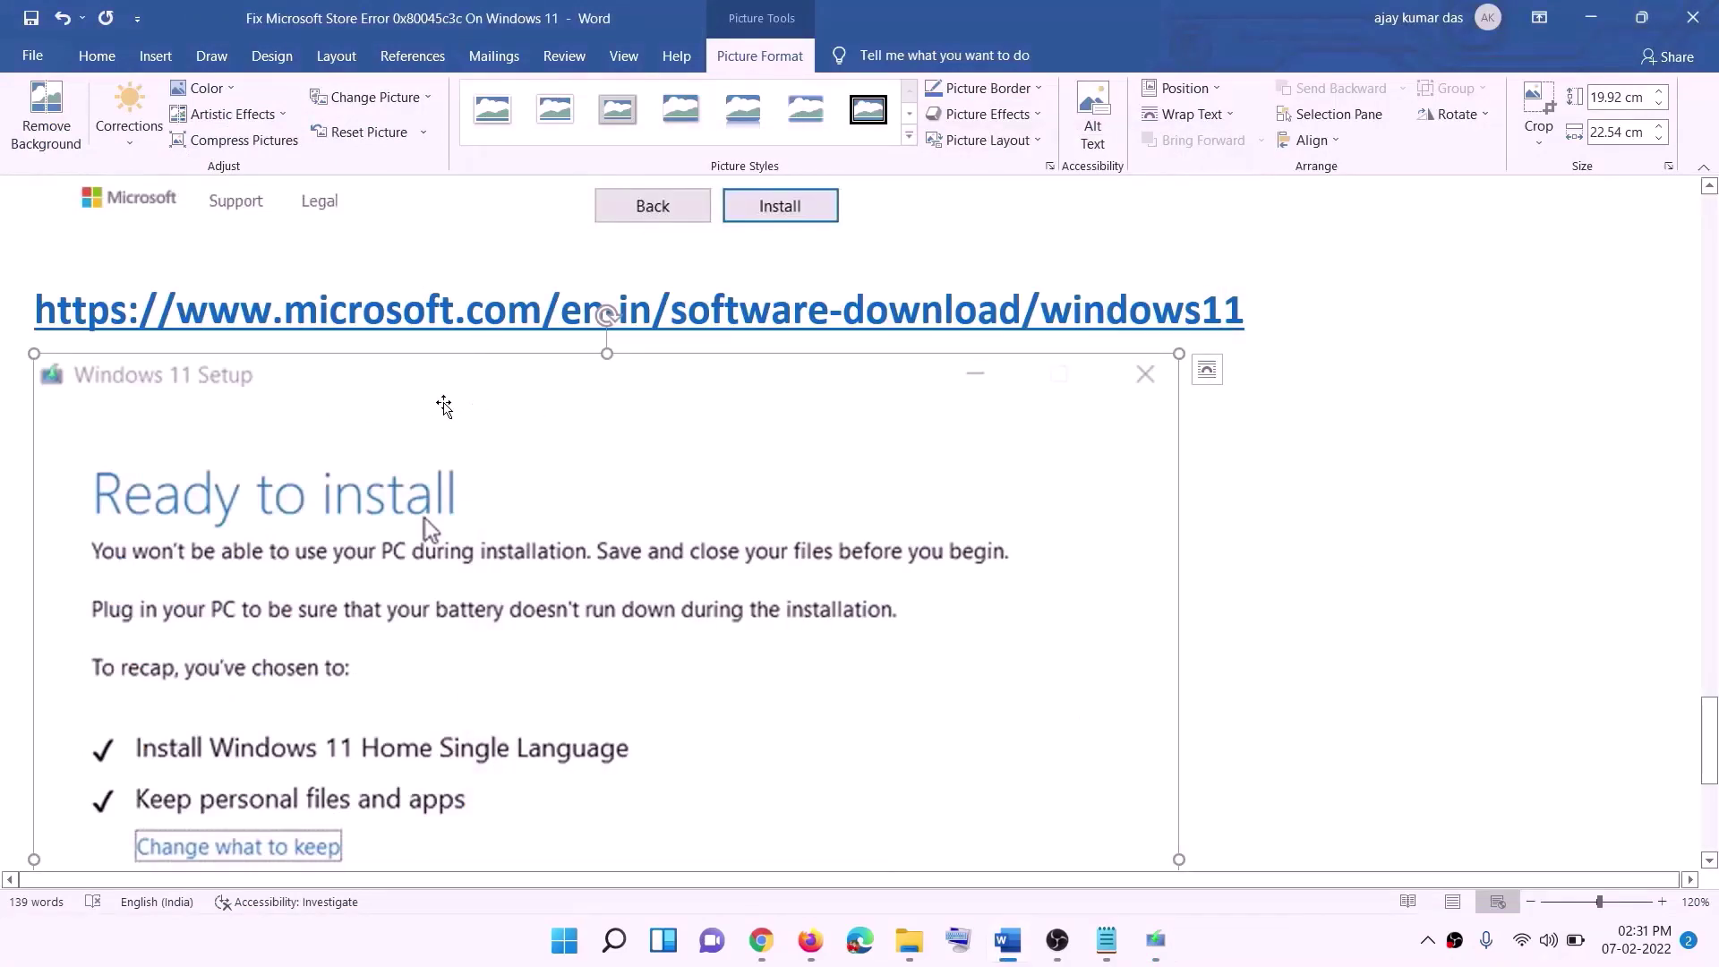
# Scroll the Word guide down through the Windows 11 Setup 'Ready to install' screenshot, then back up.
pyautogui.scroll(-3, 396, 433)
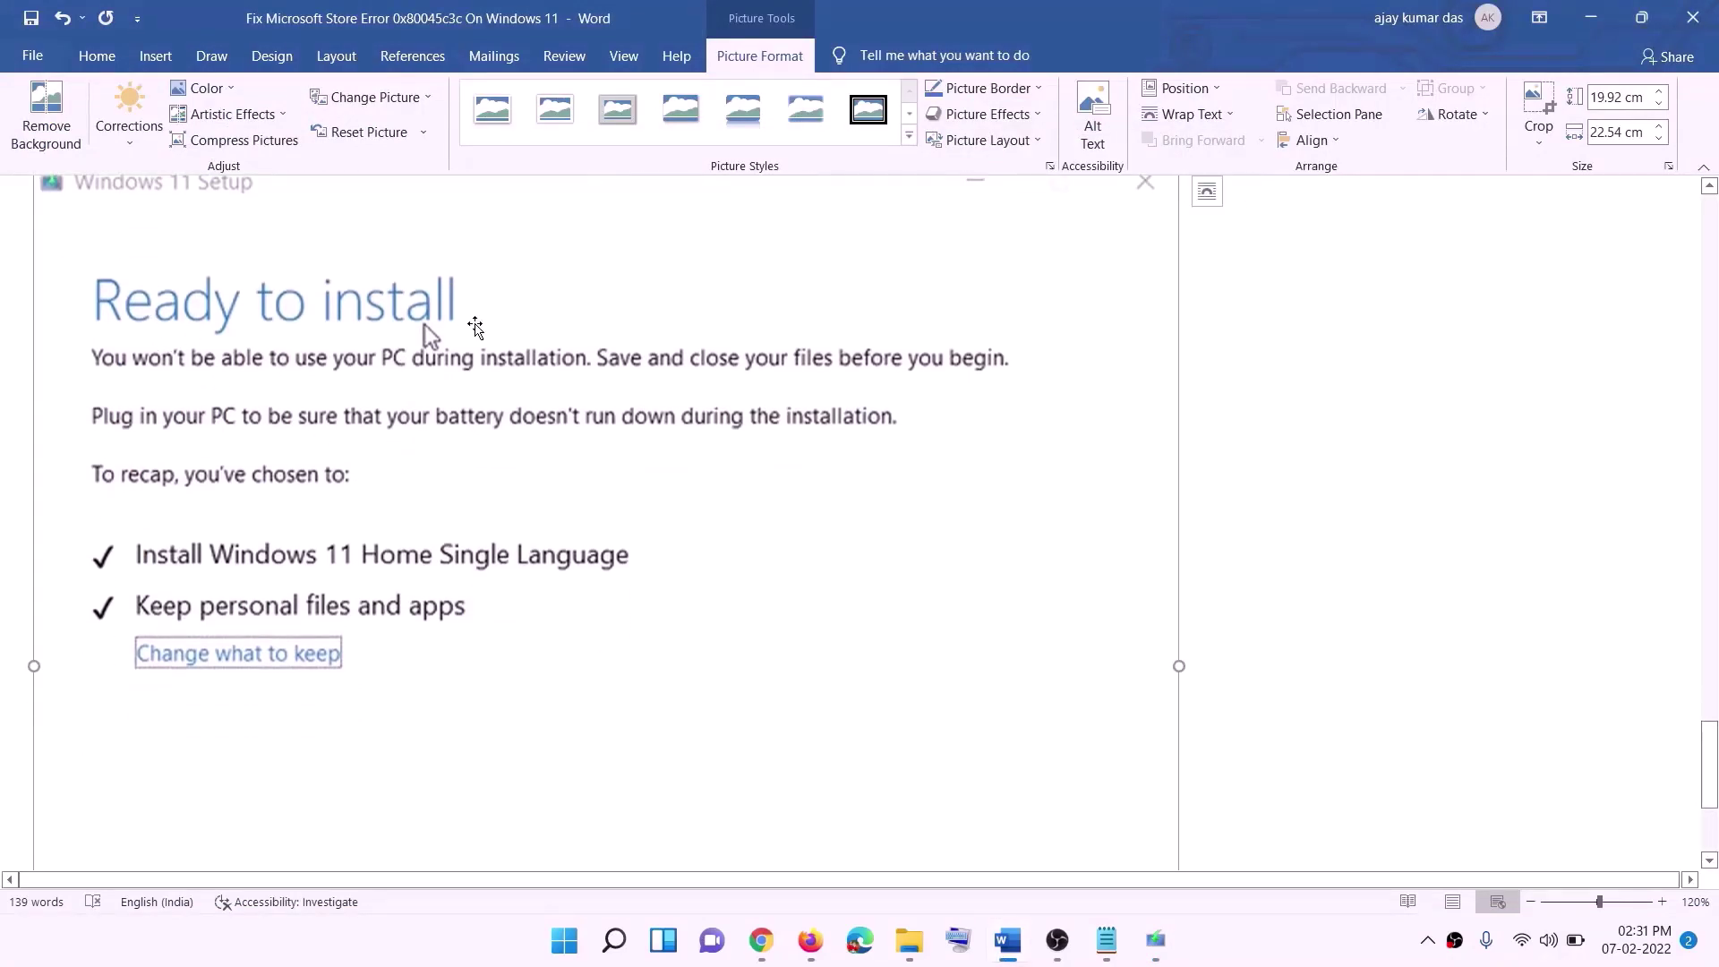
pyautogui.scroll(-1, 156, 331)
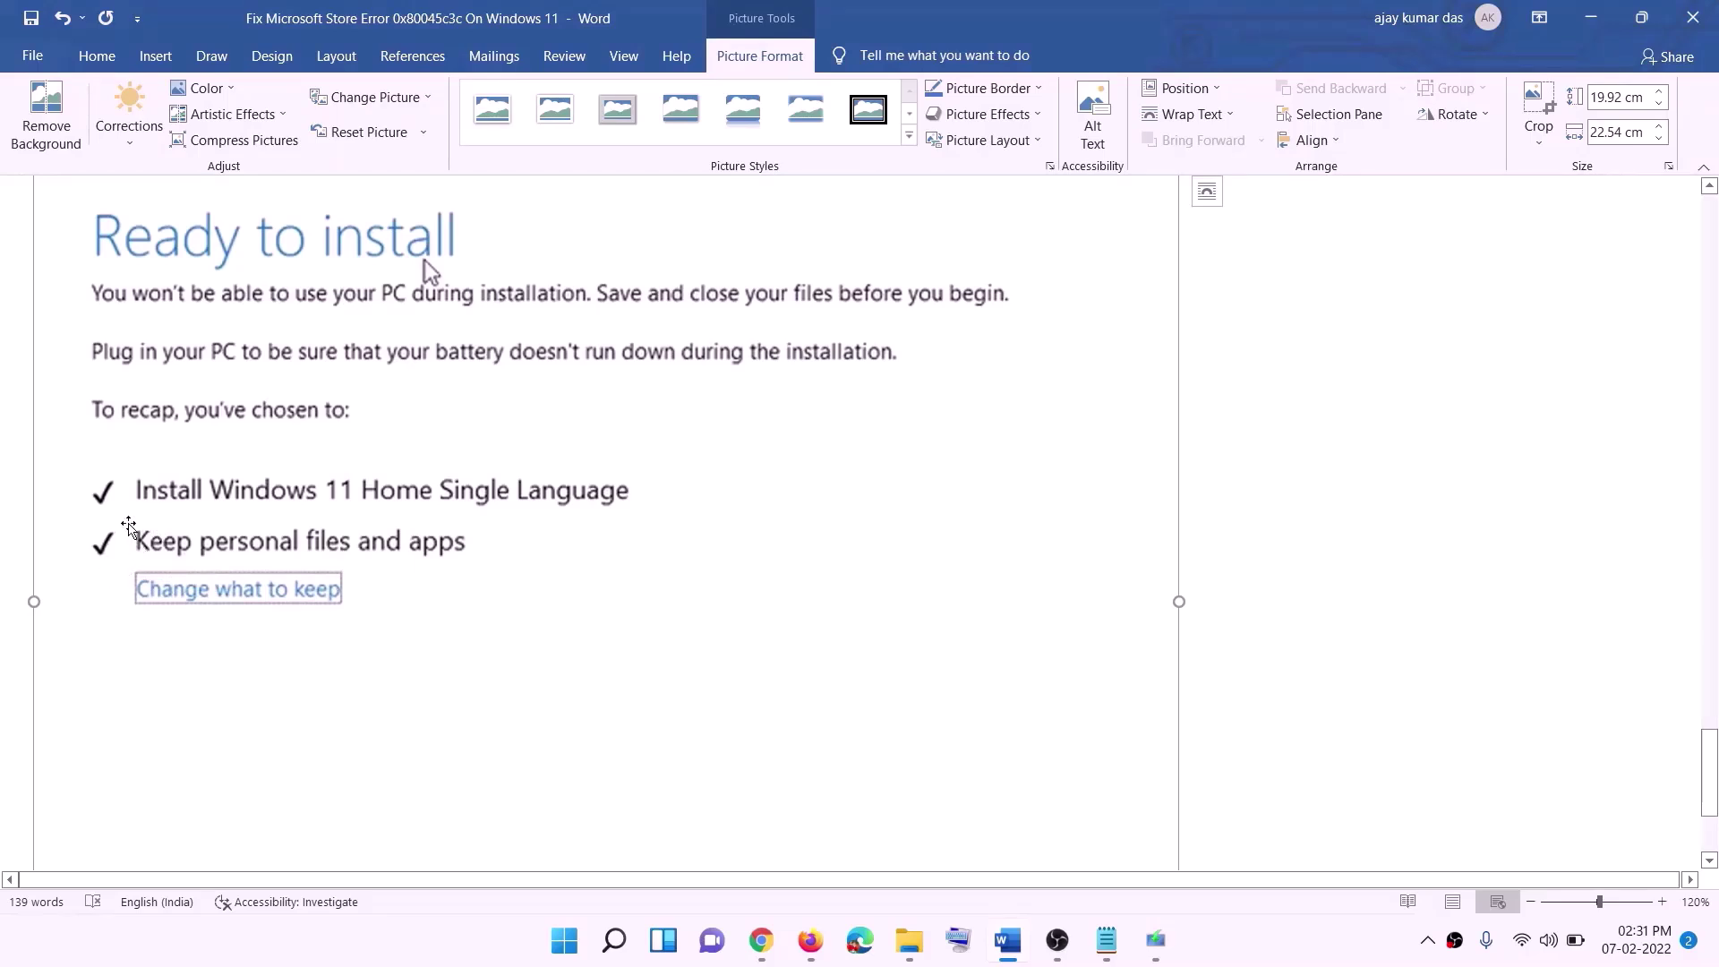
pyautogui.scroll(-3, 568, 557)
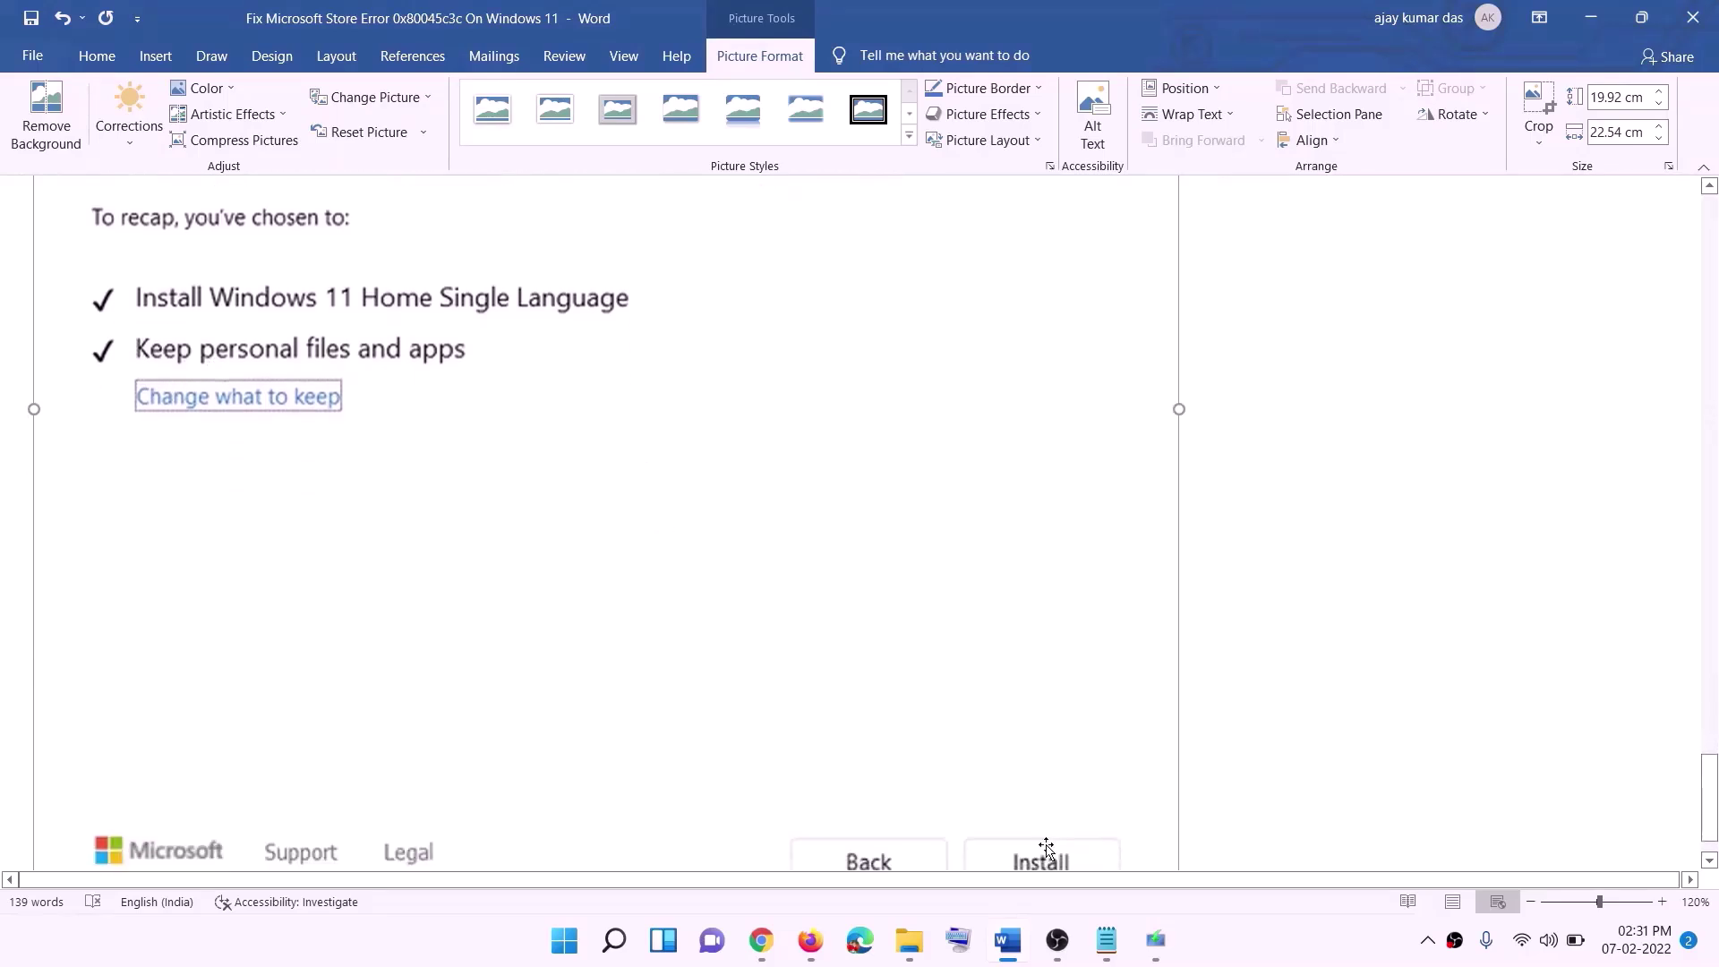
pyautogui.scroll(4, 913, 668)
pyautogui.scroll(3, 913, 668)
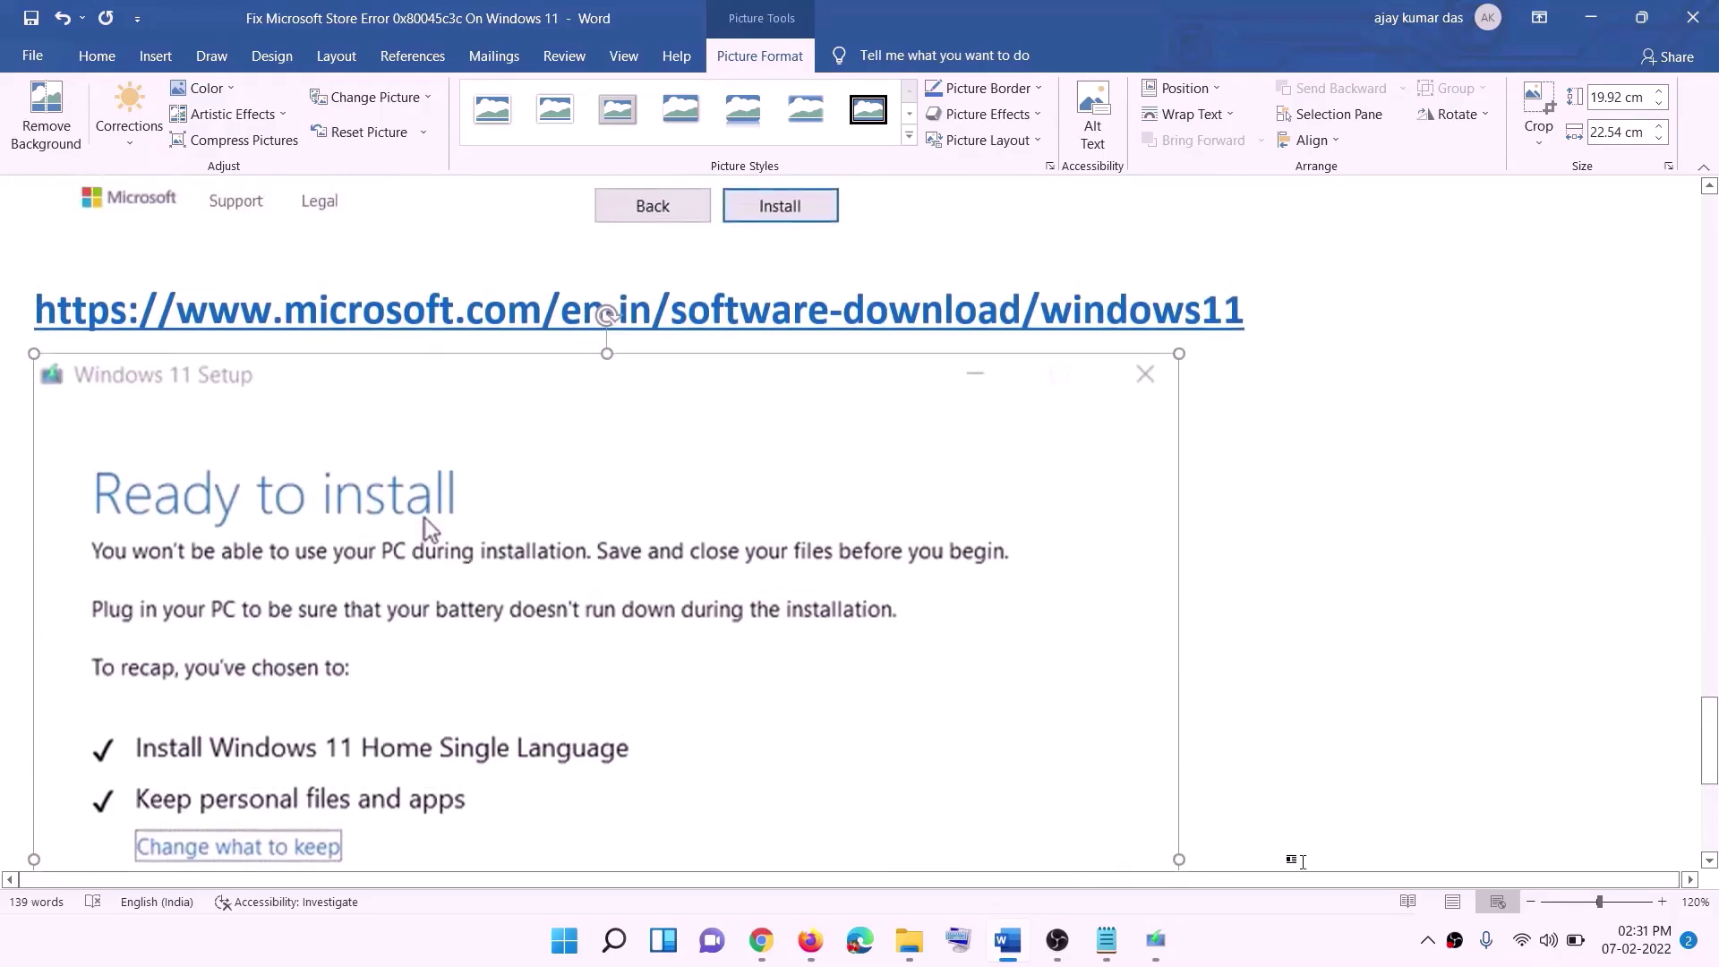